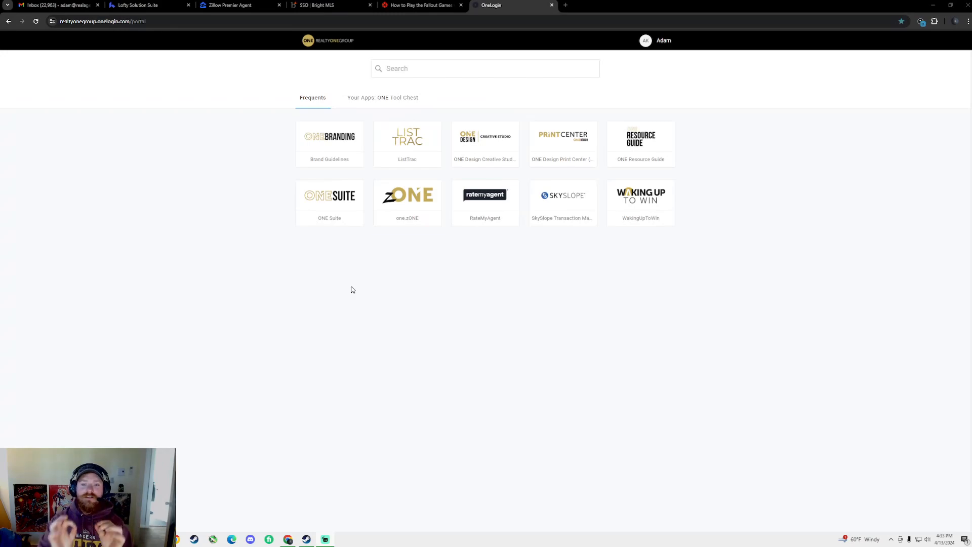
# Launch SkySlope Transaction Management from the OneLogin portal tile into a new tab
pyautogui.click(565, 207)
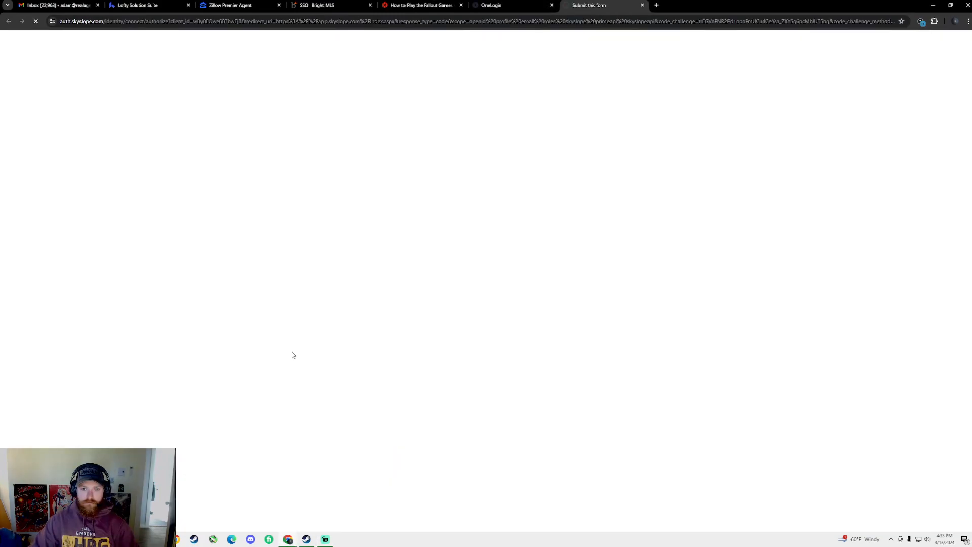
pyautogui.click(643, 6)
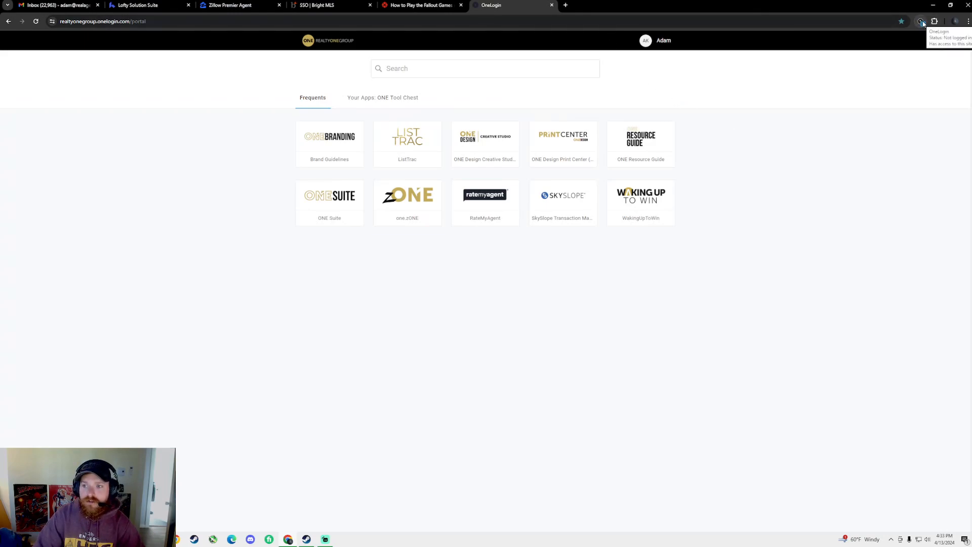
pyautogui.click(921, 22)
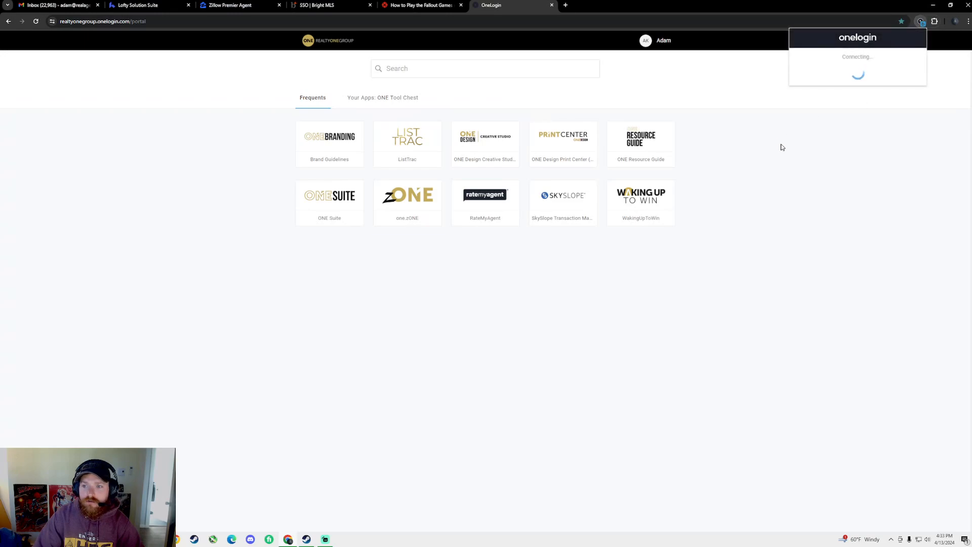
pyautogui.click(918, 26)
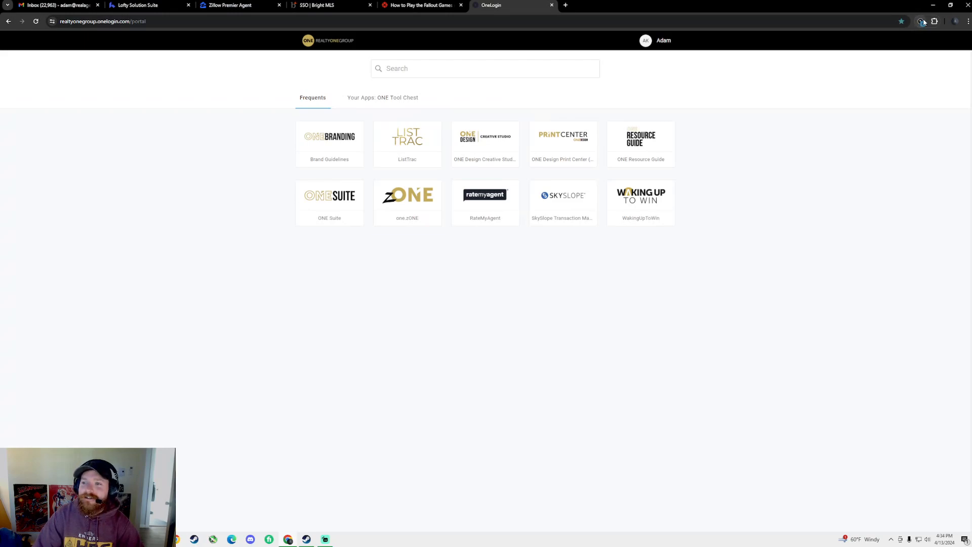
pyautogui.click(923, 21)
pyautogui.scroll(-3, 857, 135)
pyautogui.scroll(-5, 855, 178)
pyautogui.click(741, 254)
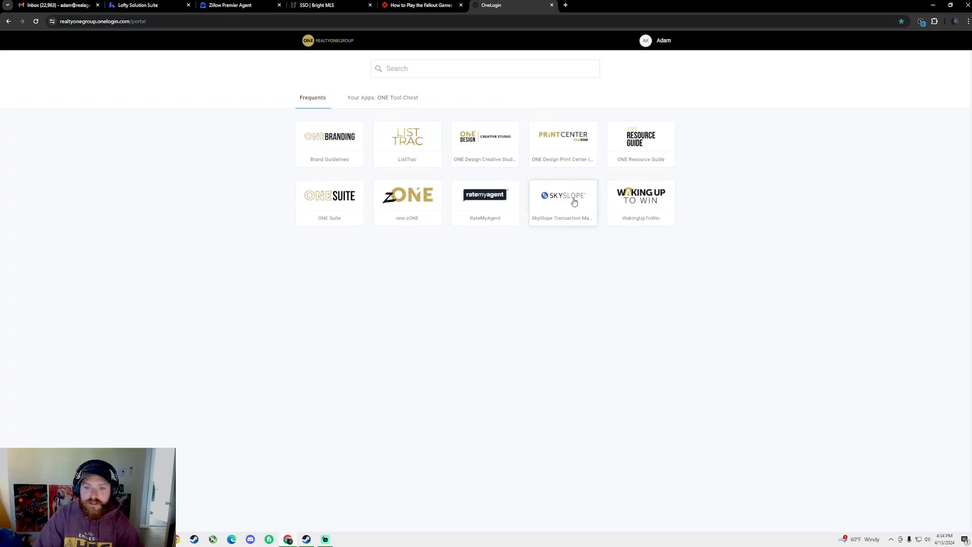
pyautogui.click(557, 197)
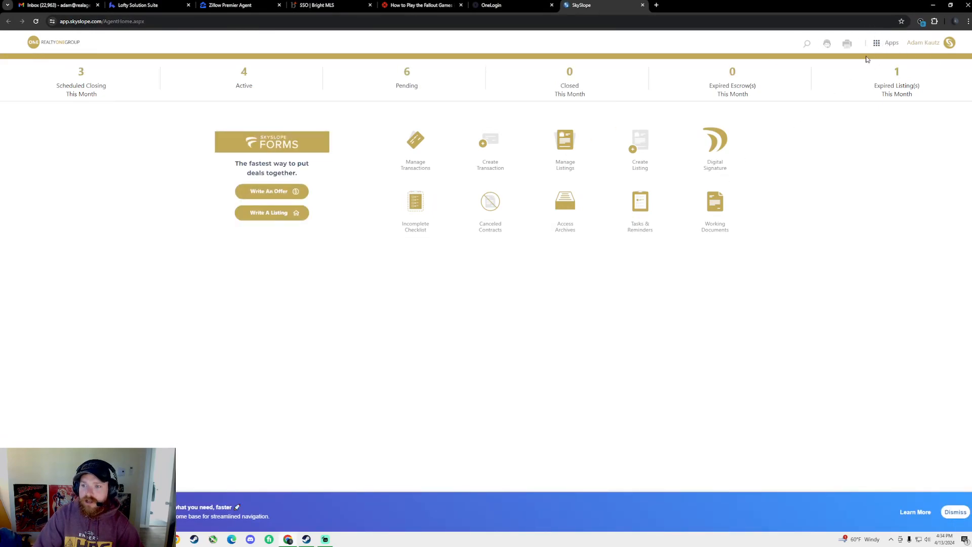
# Switch from Transaction Management to the FORMS app using the Apps menu
pyautogui.click(889, 46)
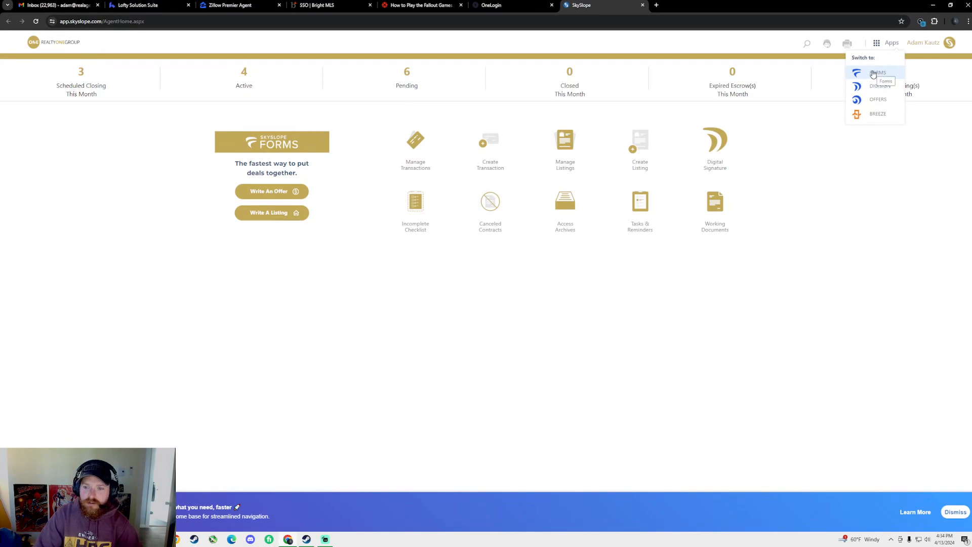
pyautogui.click(875, 73)
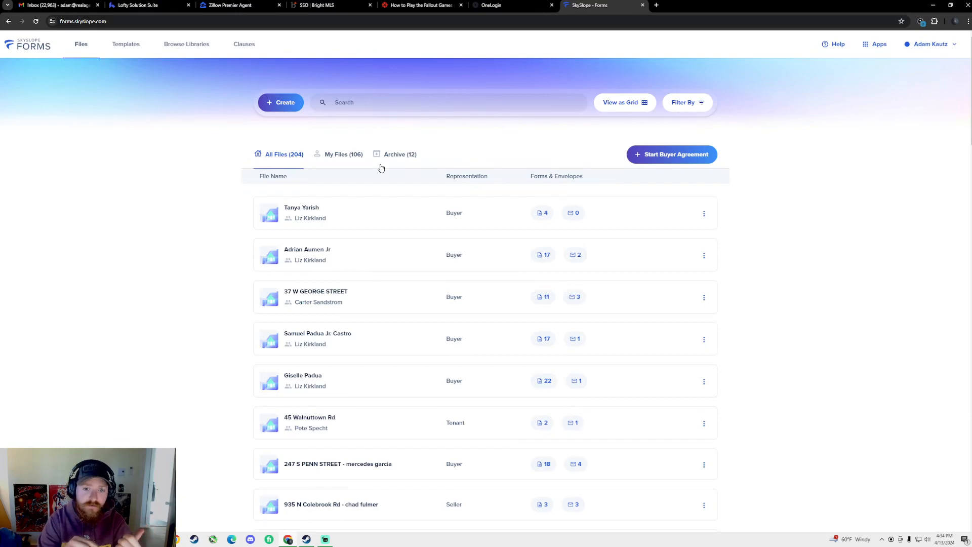
# Return to the SkySlope - Forms tab and start a new file with + Create
pyautogui.click(501, 5)
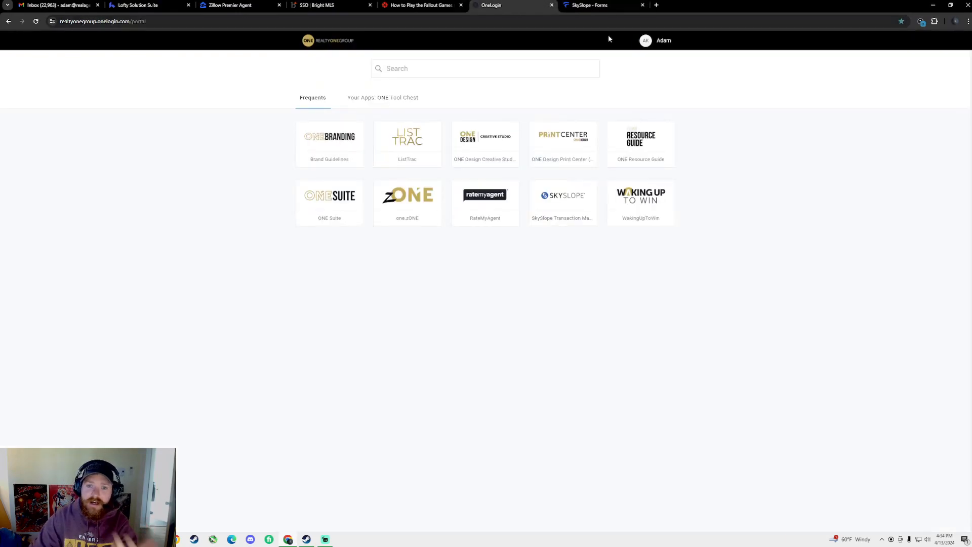
pyautogui.click(571, 212)
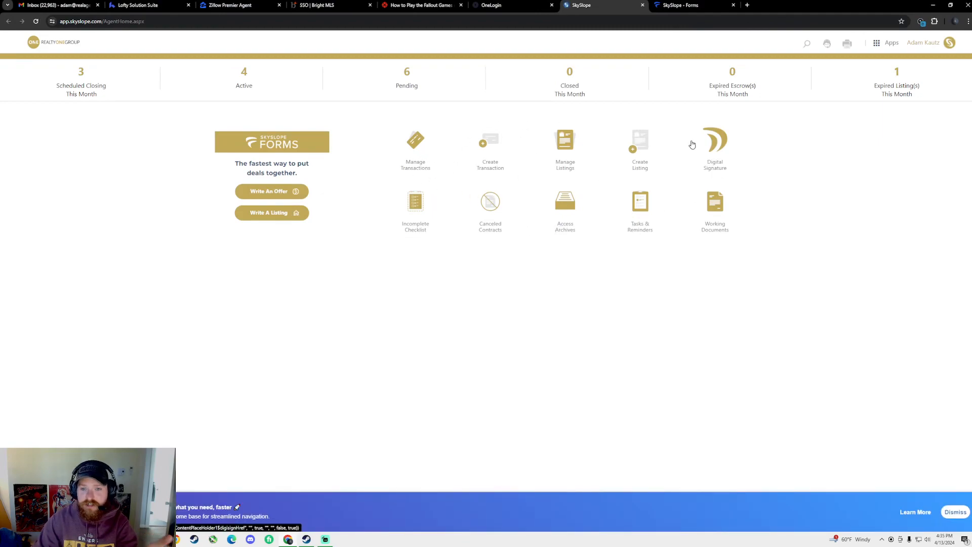
pyautogui.click(689, 7)
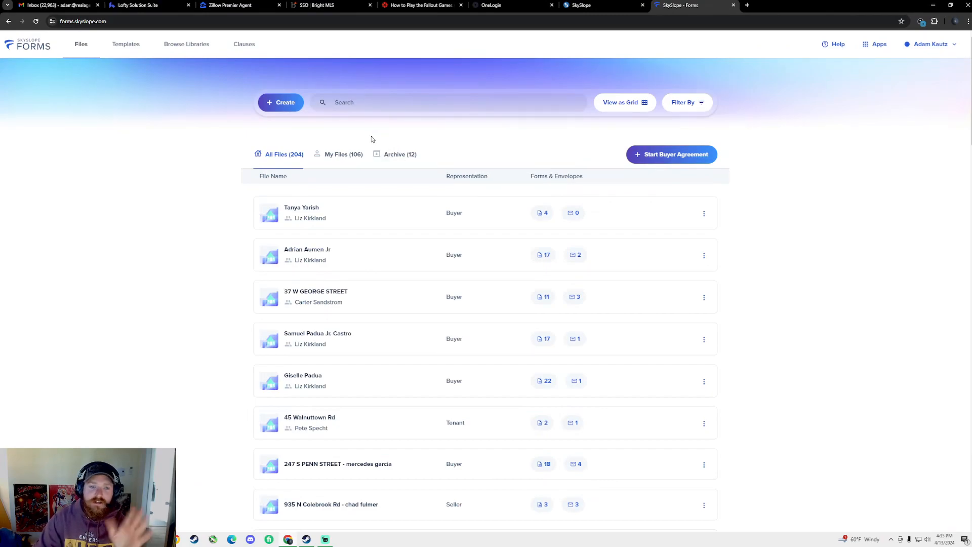
pyautogui.click(291, 107)
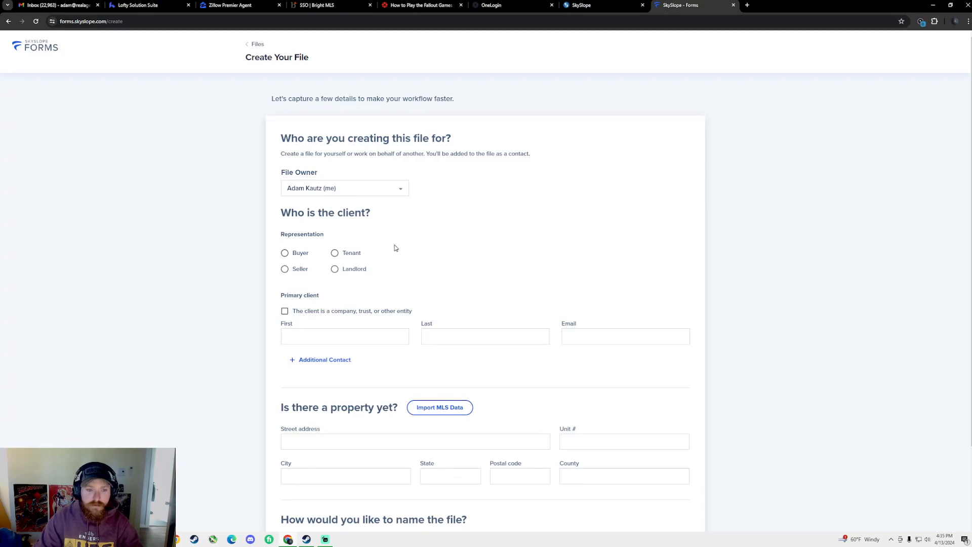
# Enter the buyer's first name, surname and e-mail address in the primary client fields
pyautogui.click(368, 334)
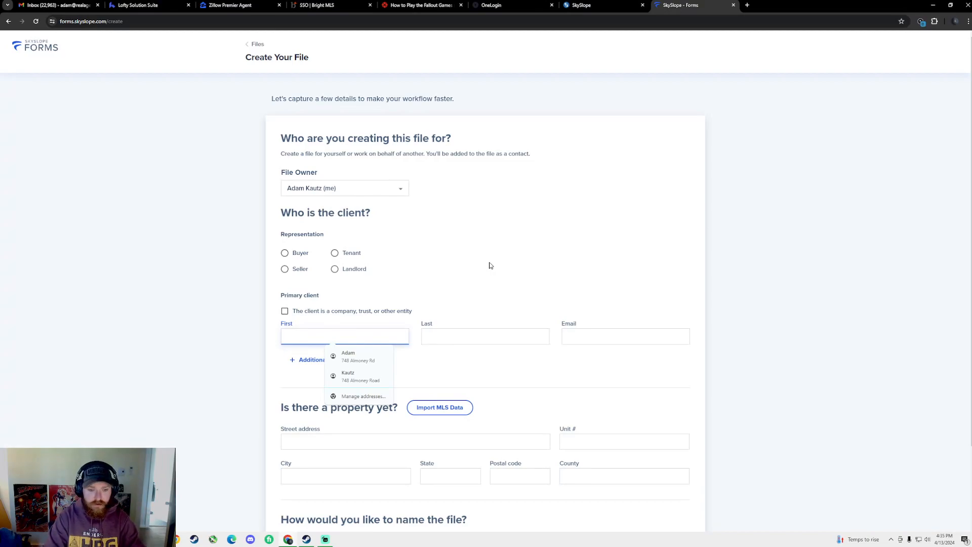
pyautogui.write('Mickie')
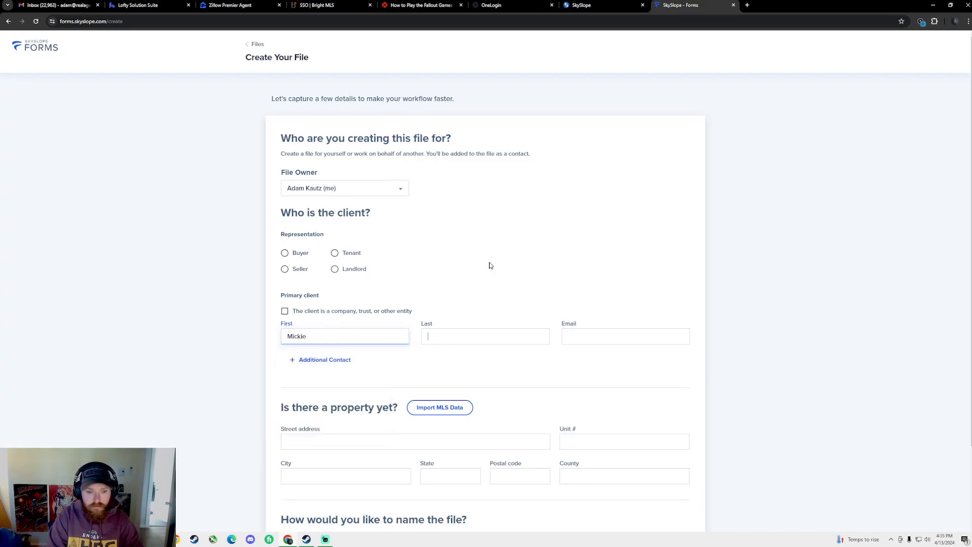
pyautogui.press('Tab')
pyautogui.write('Mouse')
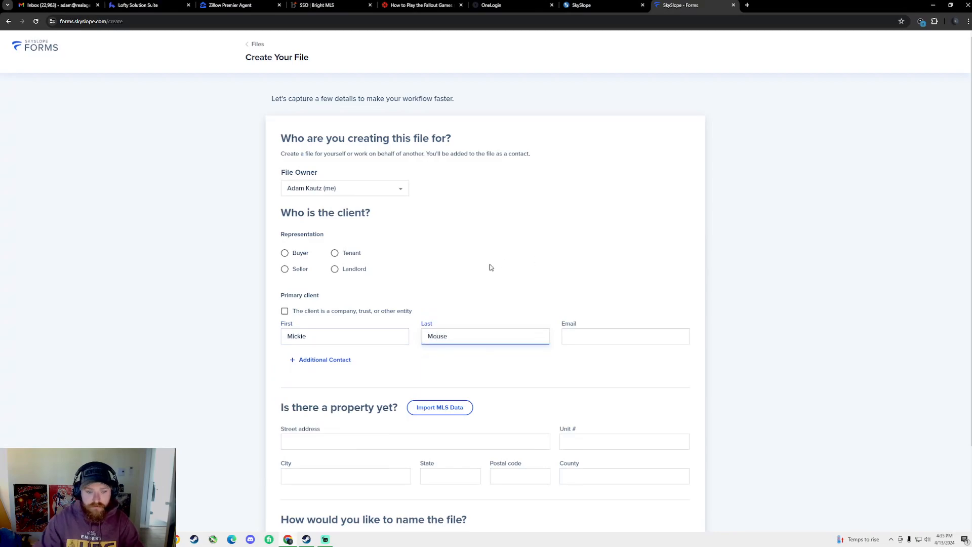
pyautogui.click(340, 336)
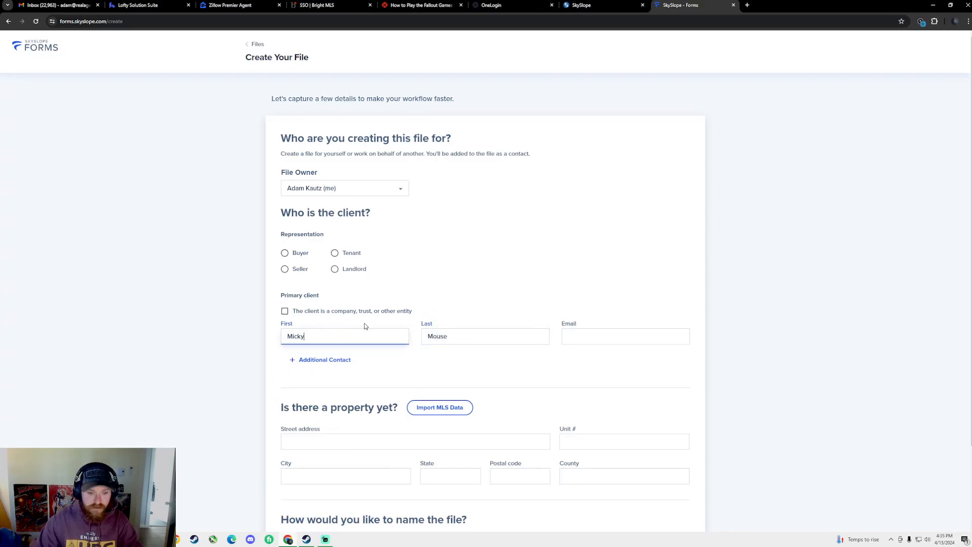
pyautogui.click(589, 343)
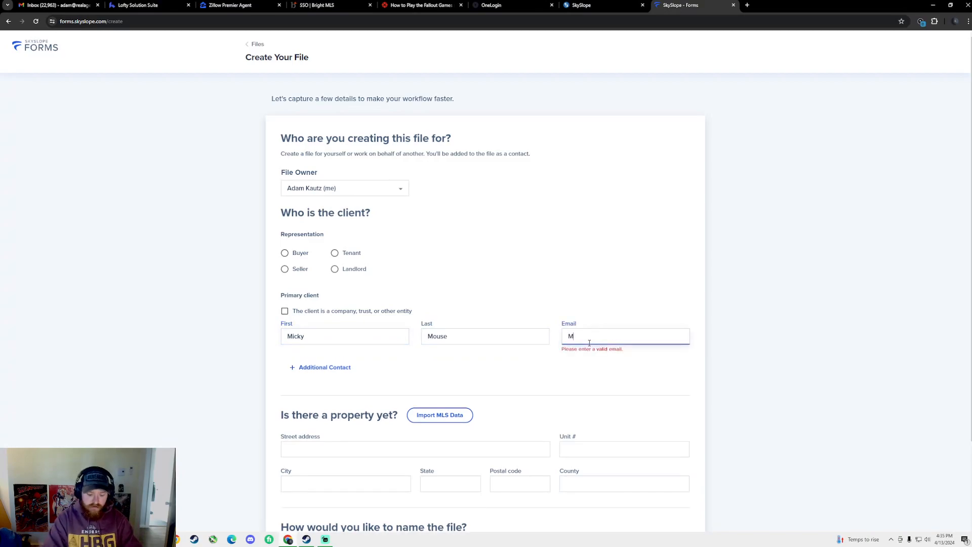
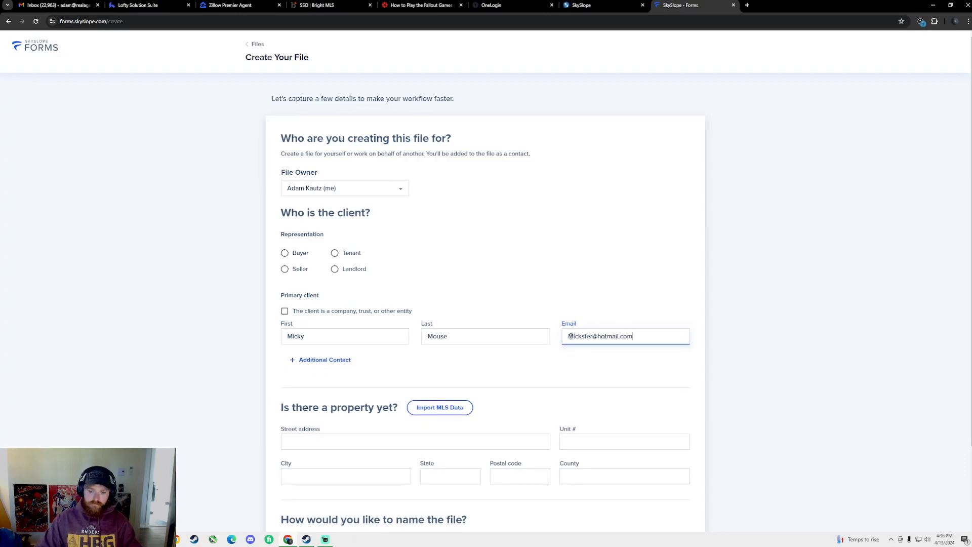
pyautogui.scroll(-2, 395, 352)
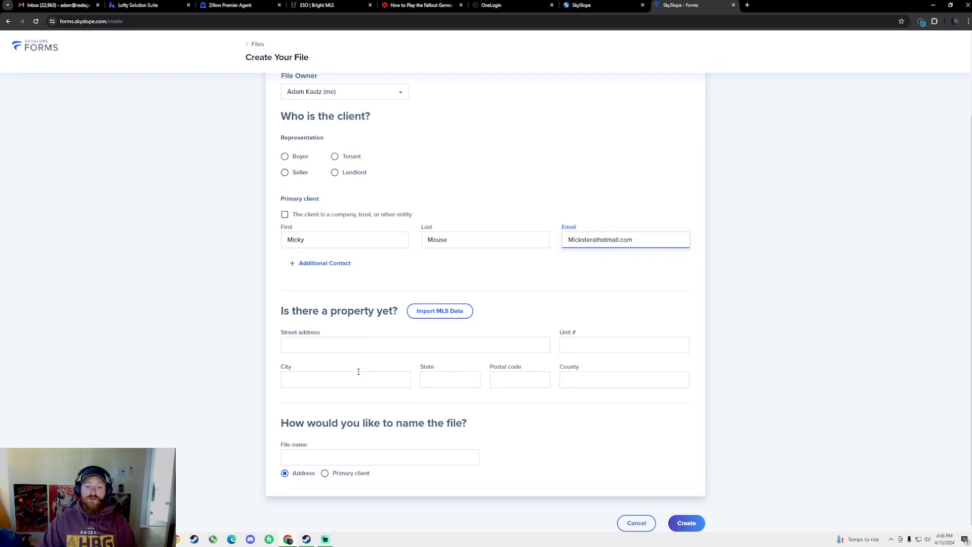
pyautogui.click(748, 5)
# Load Bright MLS Matrix, log in, and set the county filter to York, PA
pyautogui.write('matr')
pyautogui.press('Return')
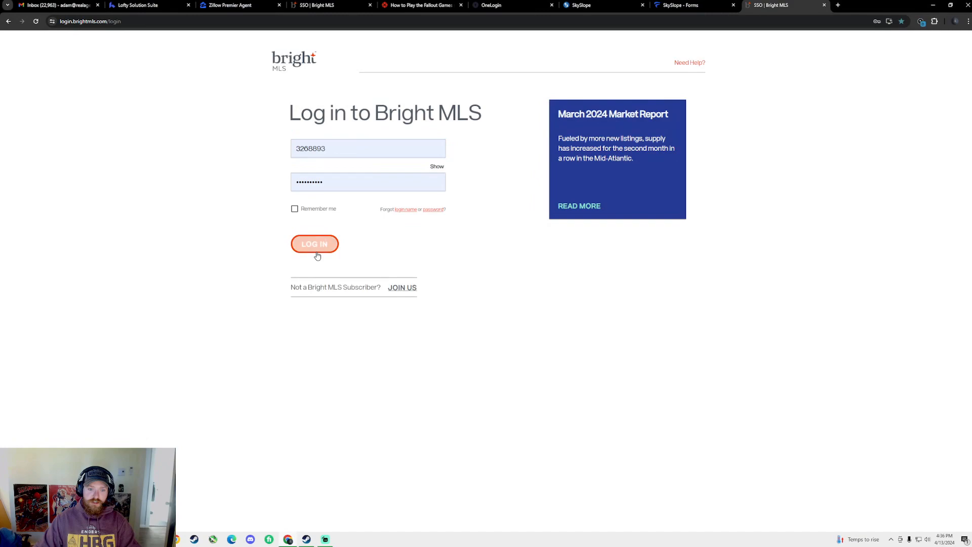
pyautogui.click(316, 247)
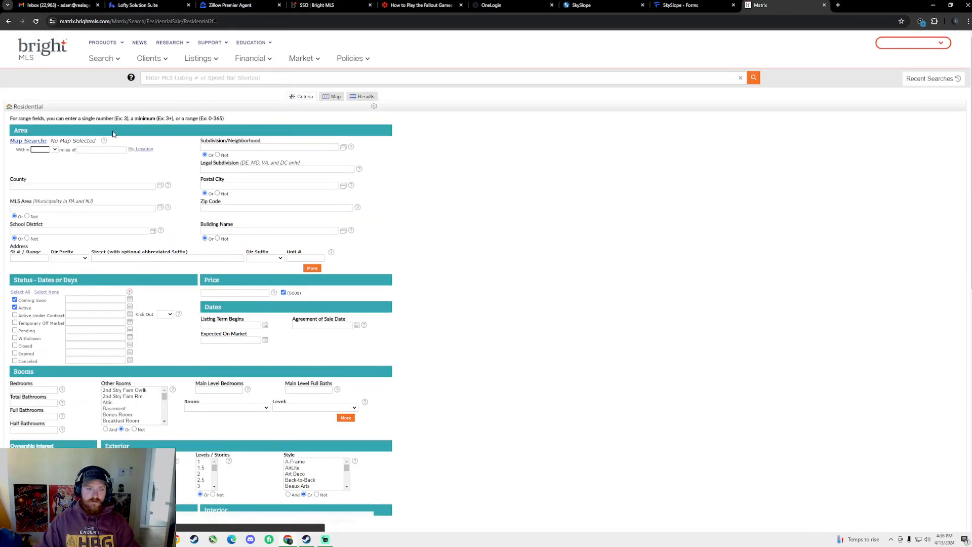
pyautogui.click(57, 187)
pyautogui.write('york')
pyautogui.press('Return')
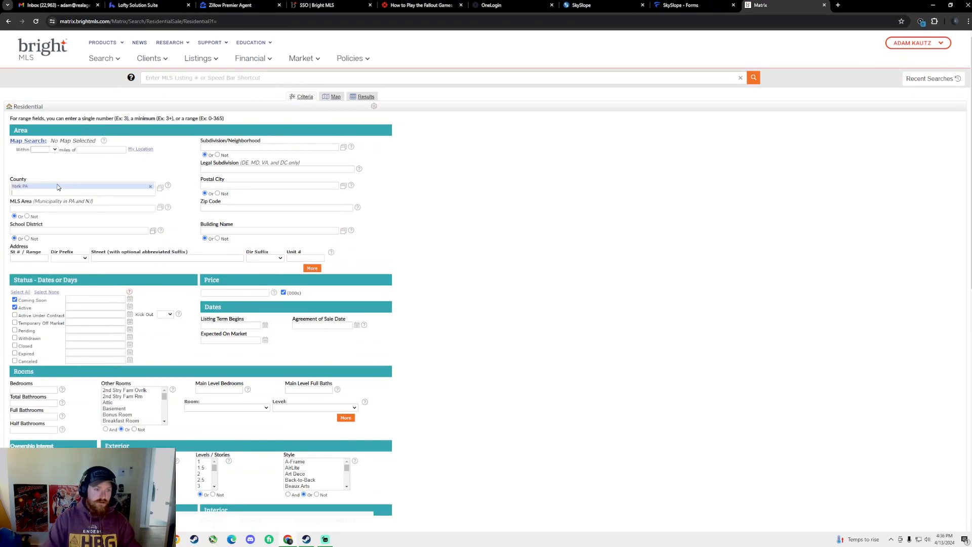
# Add price 300-375, 3+ bedrooms, 2000+ finished sq ft and 1+ garage spaces, then search
pyautogui.click(223, 296)
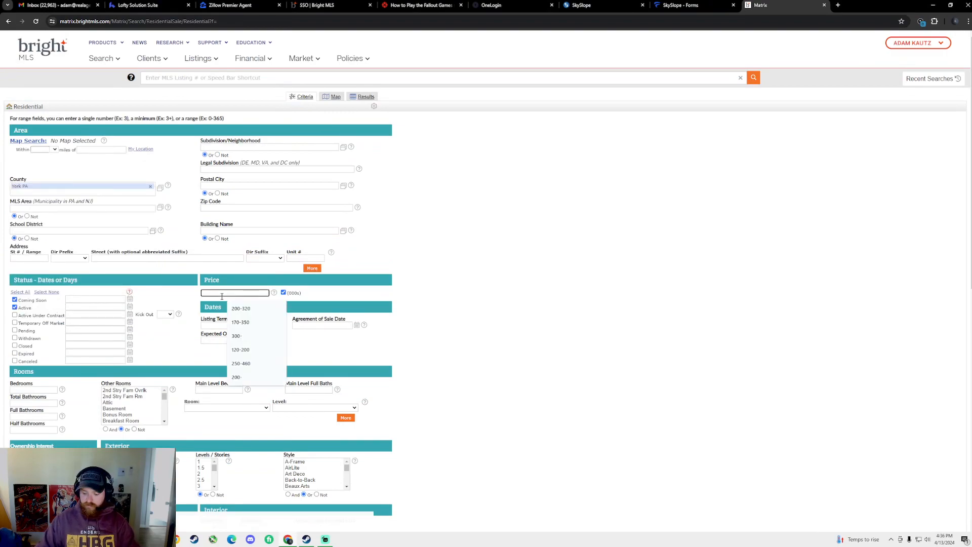
pyautogui.write('300-375')
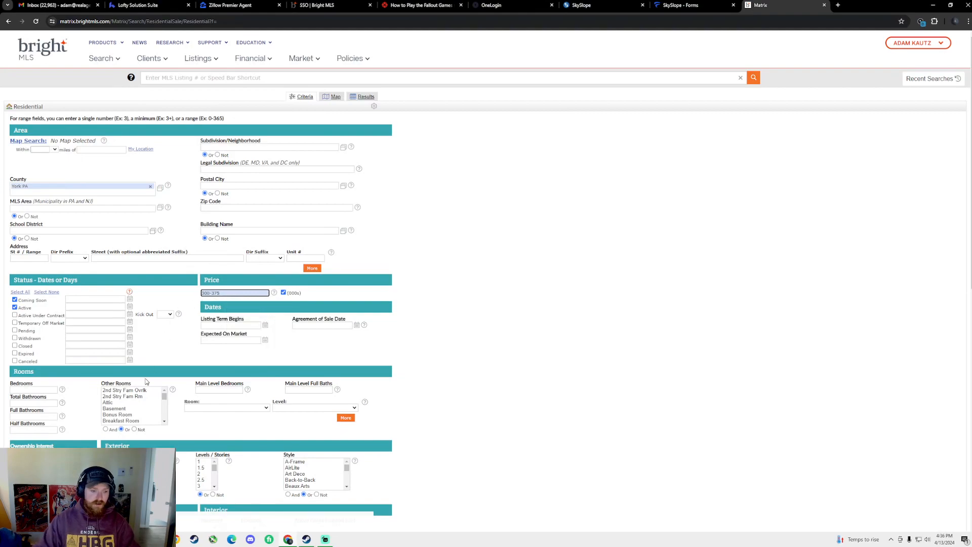
pyautogui.click(41, 388)
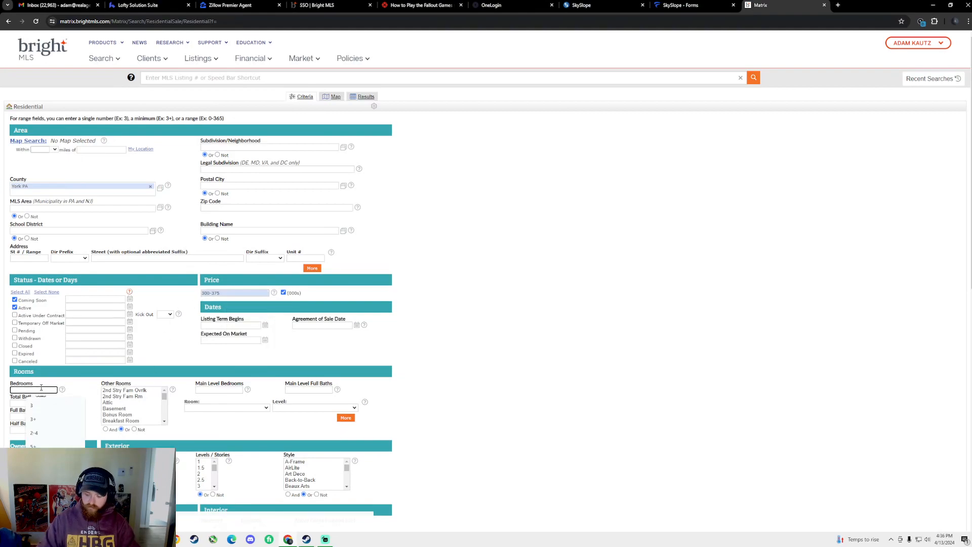
pyautogui.write('3+')
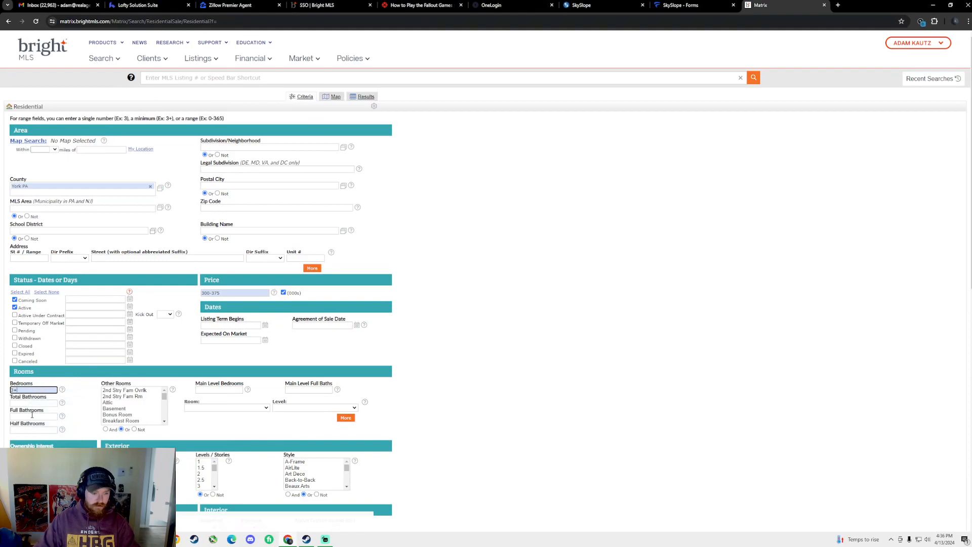
pyautogui.click(199, 430)
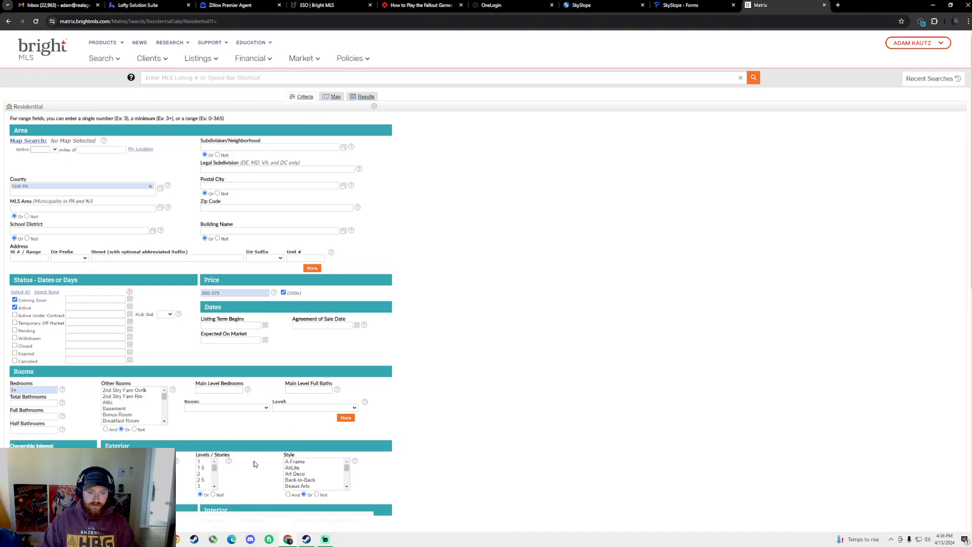
pyautogui.scroll(-4, 243, 450)
pyautogui.click(301, 336)
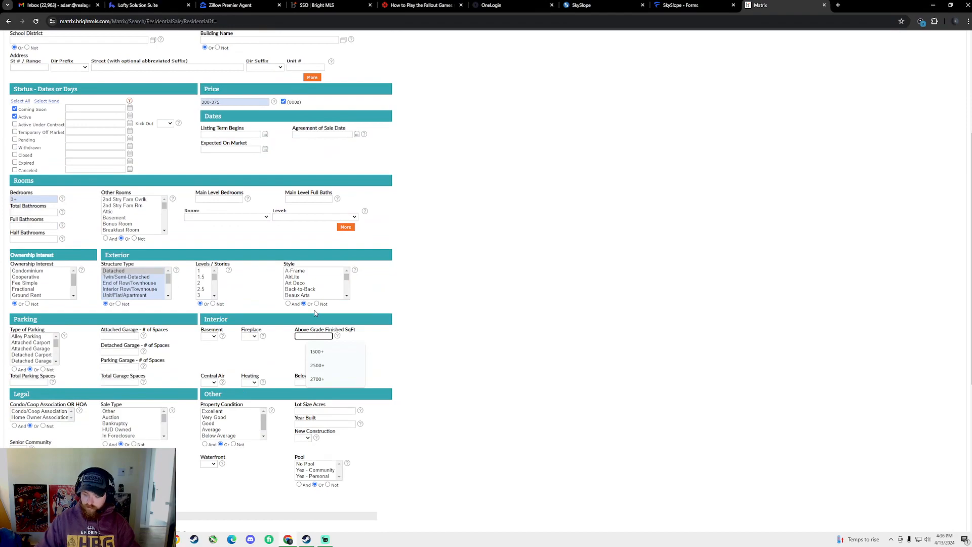
pyautogui.write('2000+')
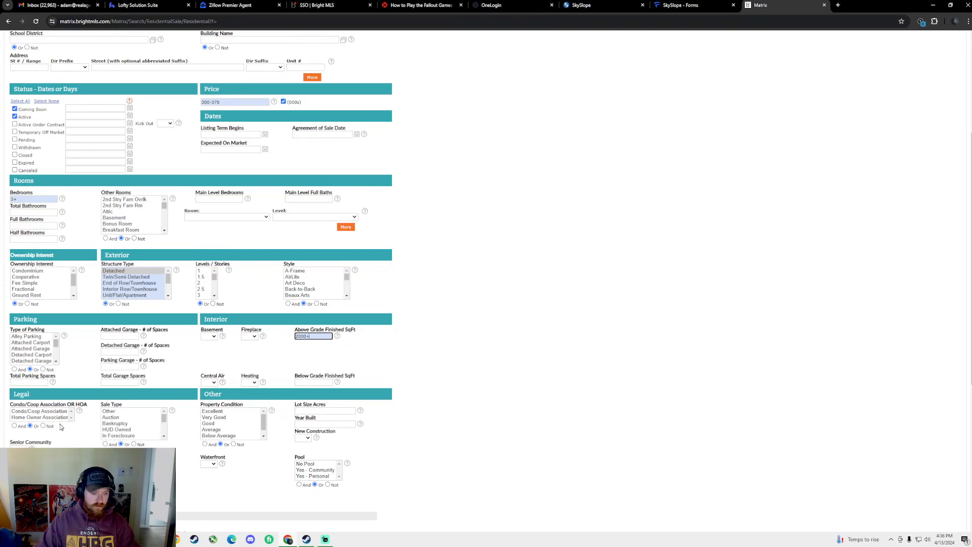
pyautogui.click(118, 383)
pyautogui.write('1+')
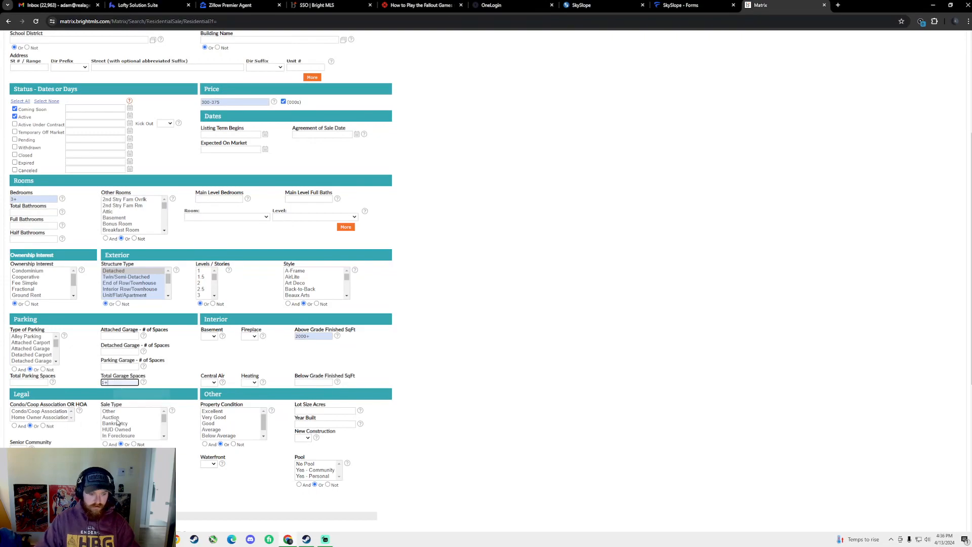
pyautogui.press('Return')
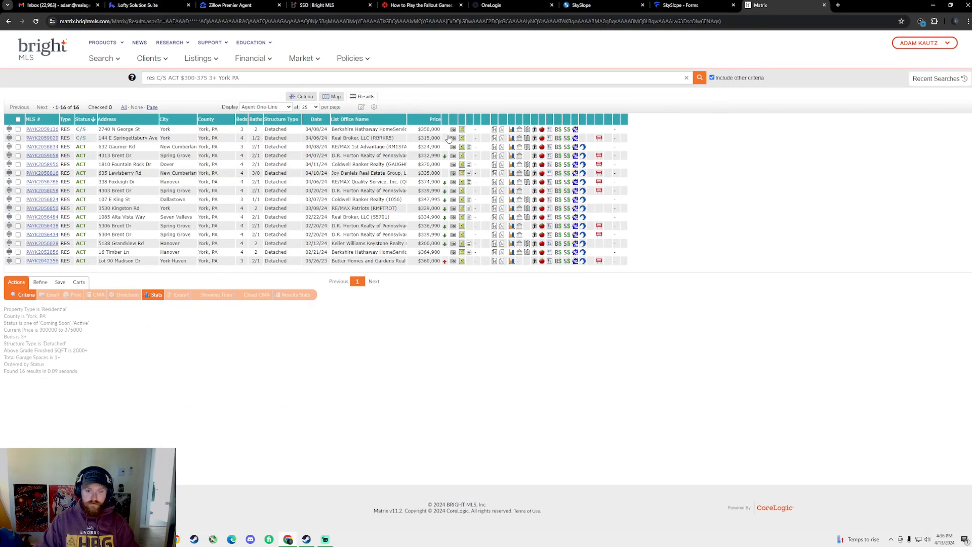
pyautogui.click(434, 120)
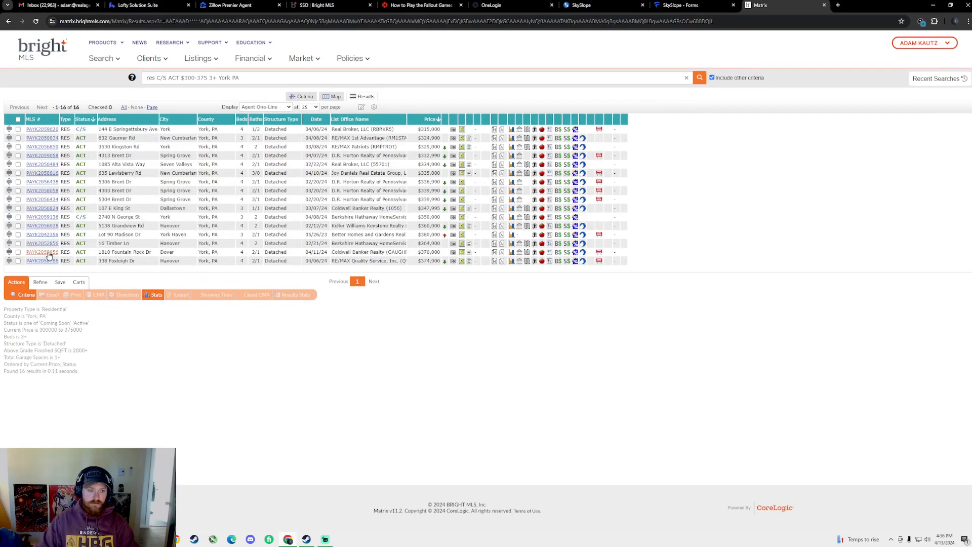
pyautogui.click(42, 262)
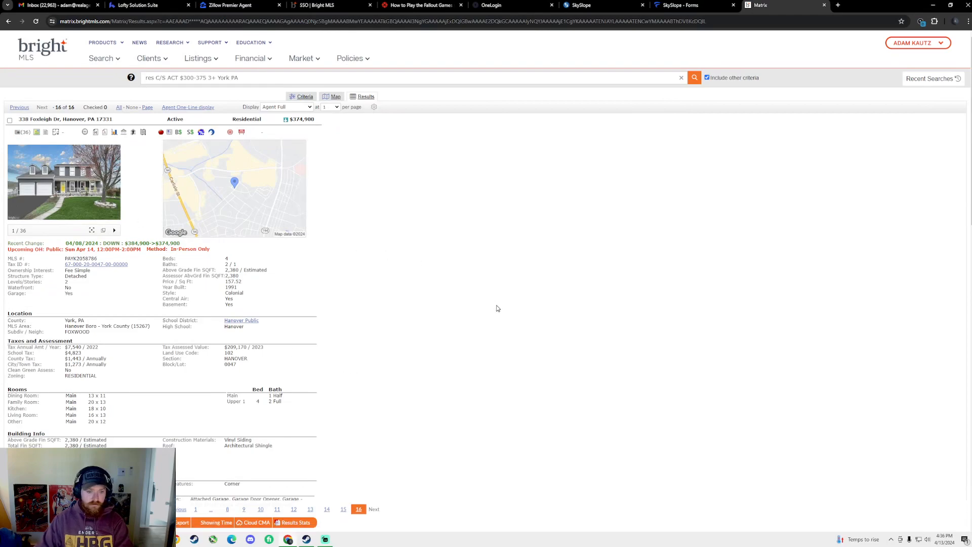
pyautogui.press('Left')
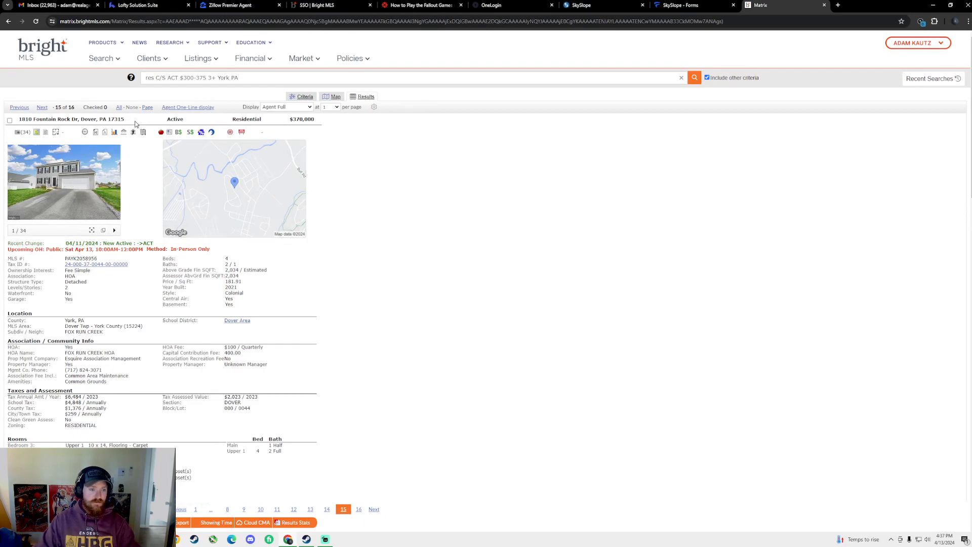
pyautogui.moveTo(18, 119); pyautogui.dragTo(79, 118)
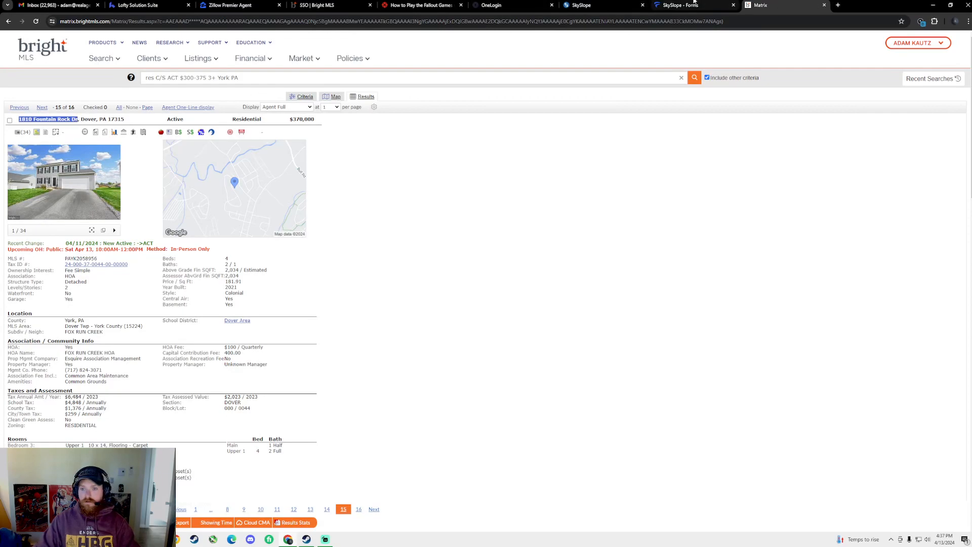
pyautogui.click(679, 6)
pyautogui.click(319, 345)
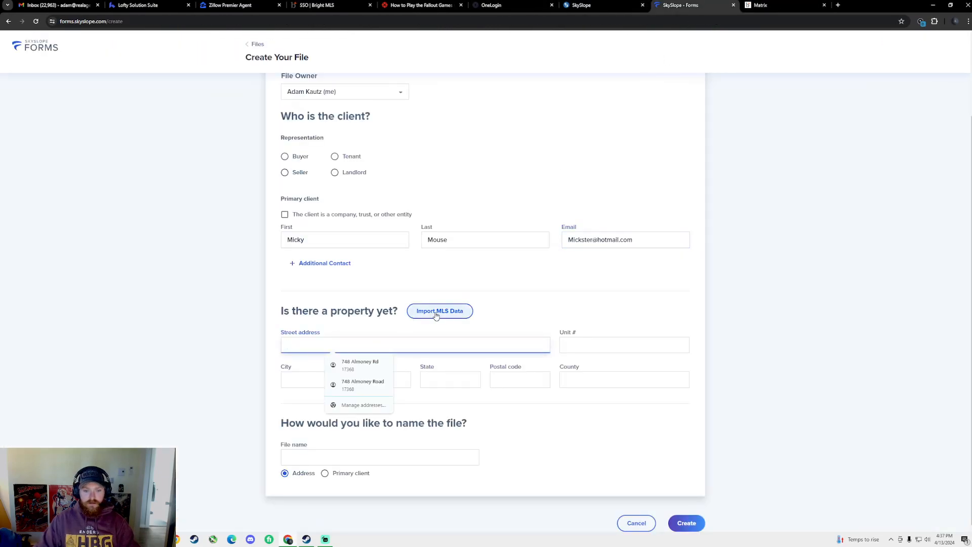
pyautogui.click(440, 311)
pyautogui.click(545, 401)
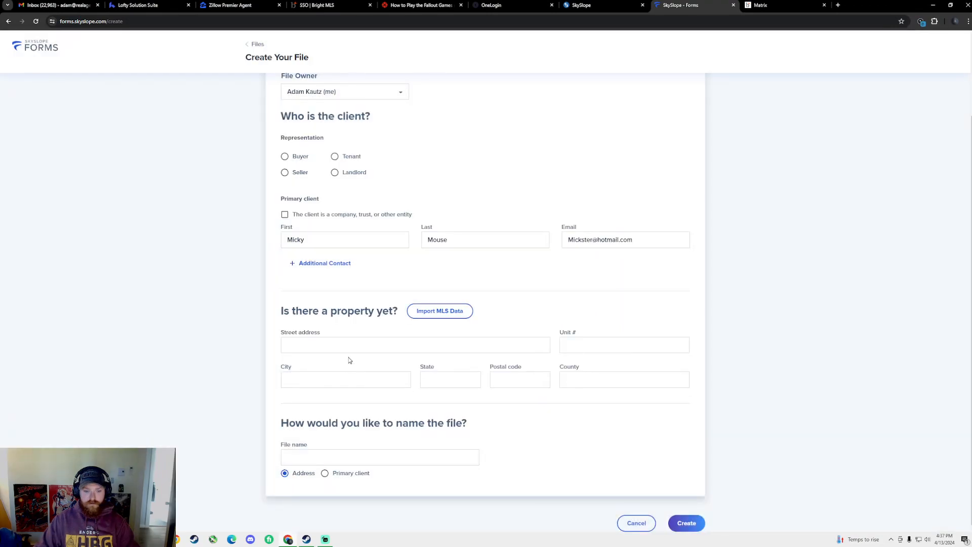
pyautogui.click(355, 458)
pyautogui.click(357, 474)
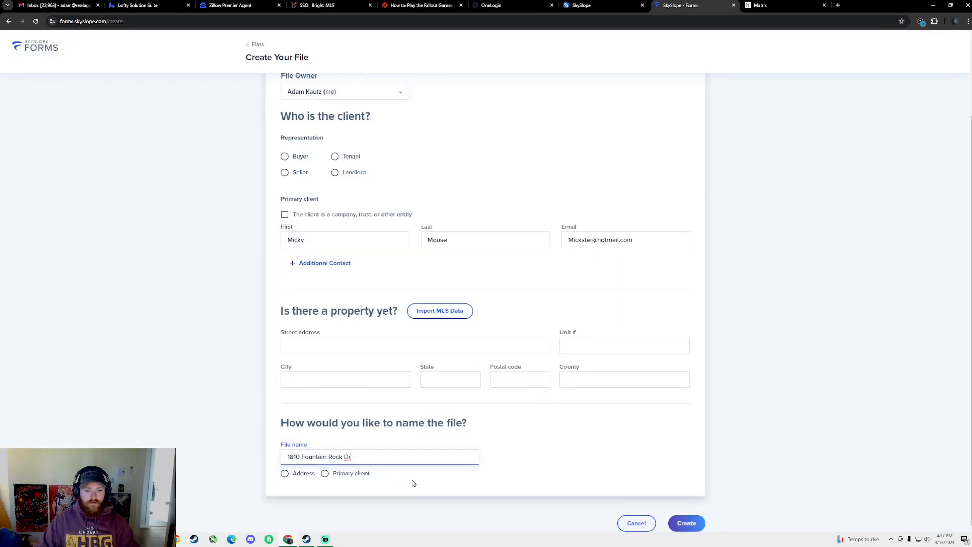
pyautogui.write('-')
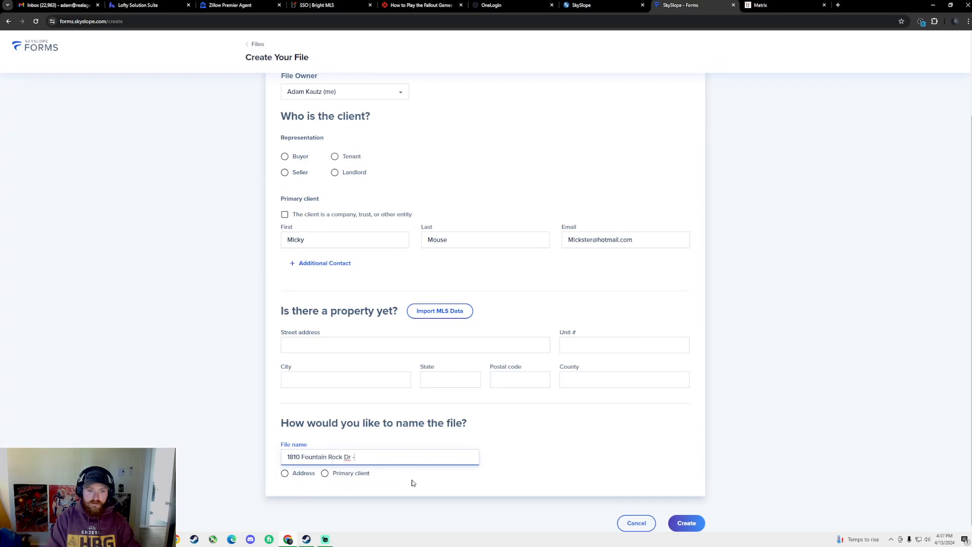
pyautogui.write('Micky Mouse')
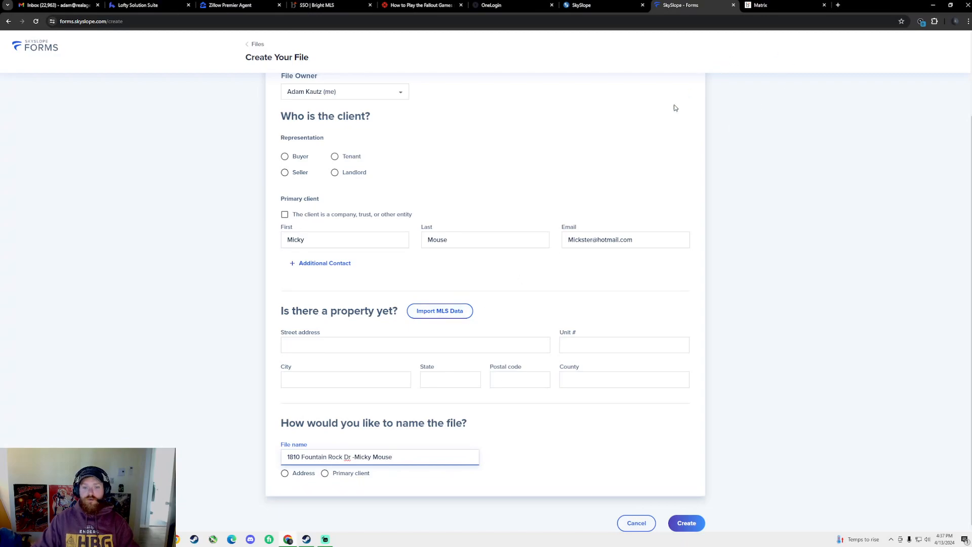
# Copy MLS number PAYK2058956 from the Matrix listing and paste it into SkySlope's Import MLS Data search
pyautogui.click(608, 6)
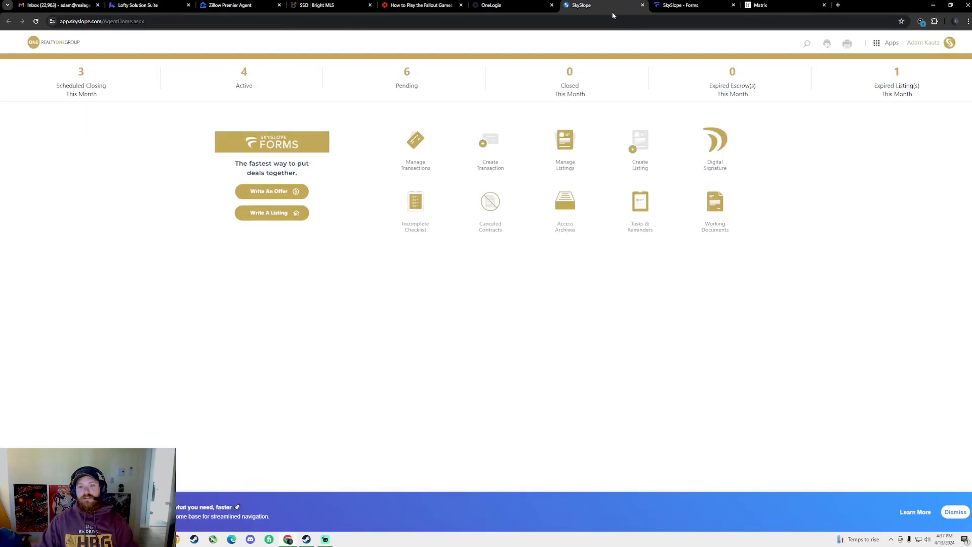
pyautogui.click(767, 5)
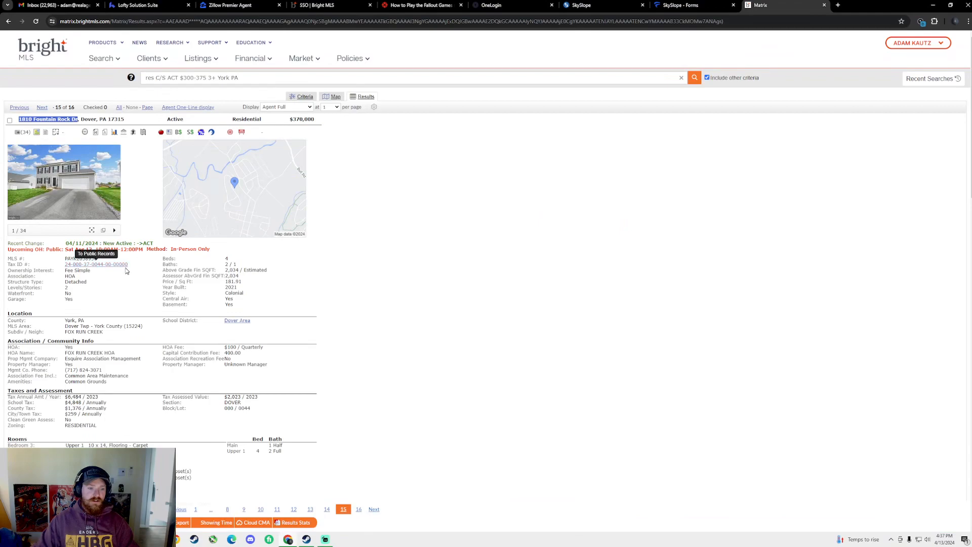
pyautogui.moveTo(64, 259); pyautogui.dragTo(97, 260)
pyautogui.hotkey('ctrl', 'c')
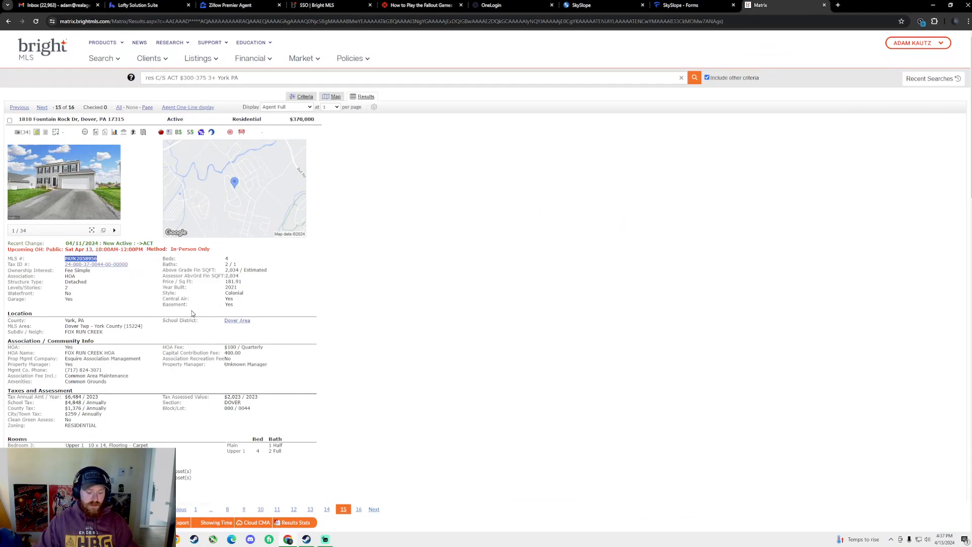
pyautogui.moveTo(8, 260); pyautogui.dragTo(80, 260)
pyautogui.click(80, 259)
pyautogui.click(69, 259)
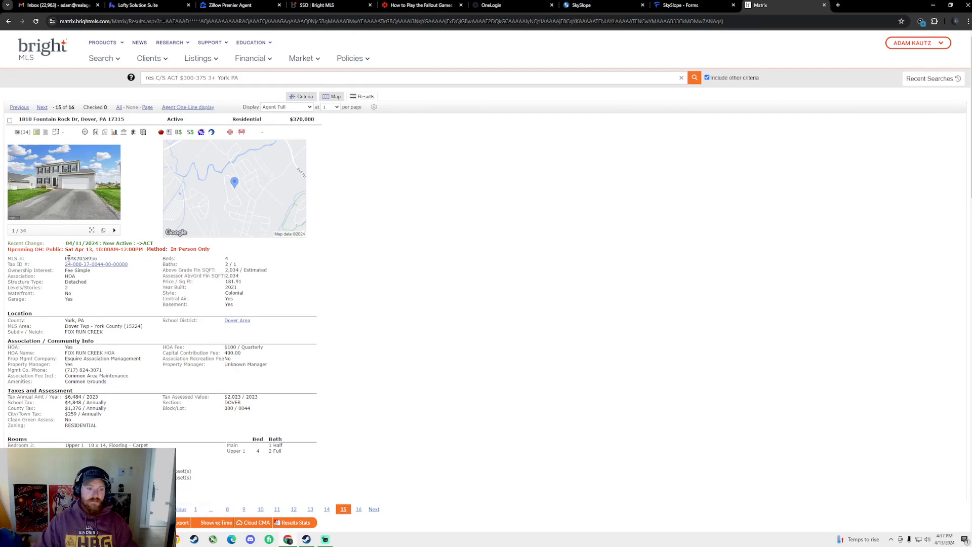
pyautogui.click(681, 5)
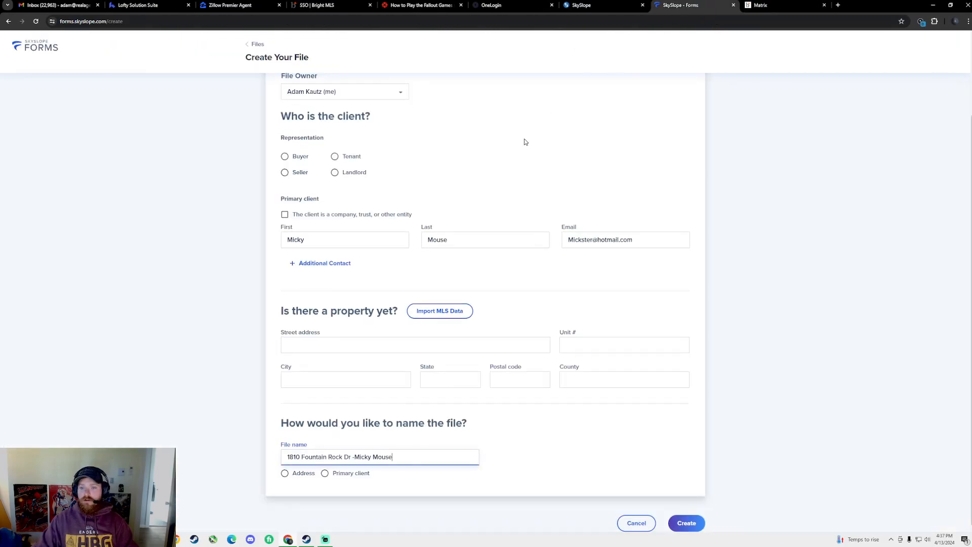
pyautogui.click(302, 350)
pyautogui.hotkey('ctrl', 'v')
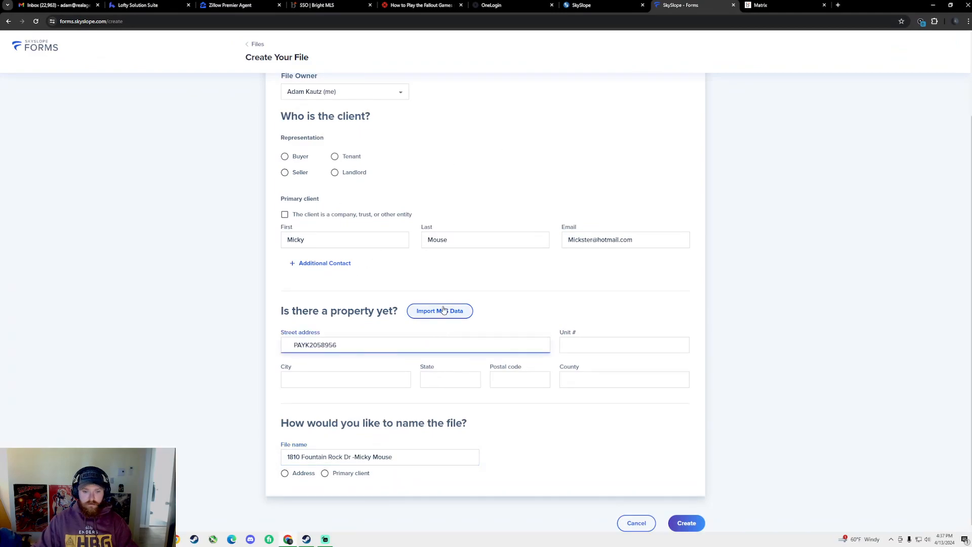
pyautogui.click(439, 311)
pyautogui.hotkey('ctrl', 'v')
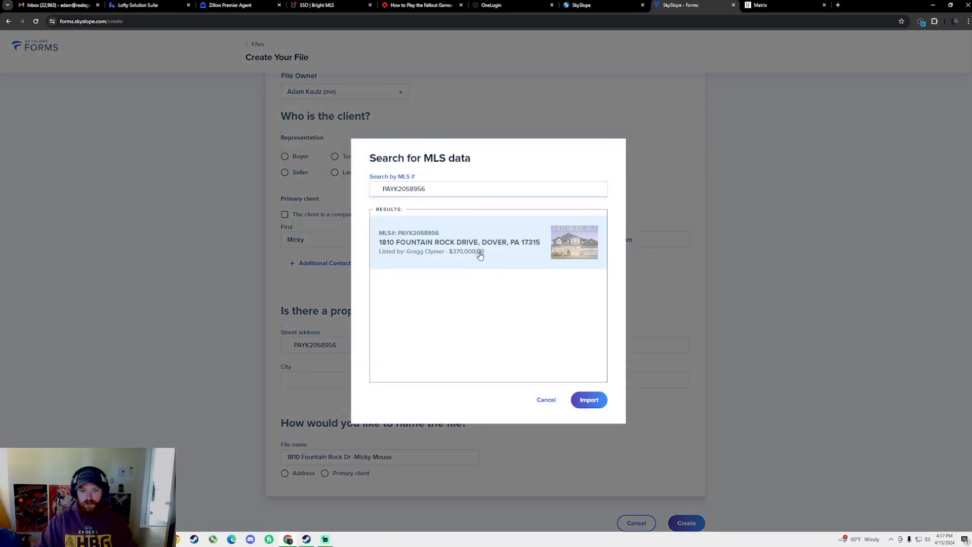
pyautogui.click(594, 401)
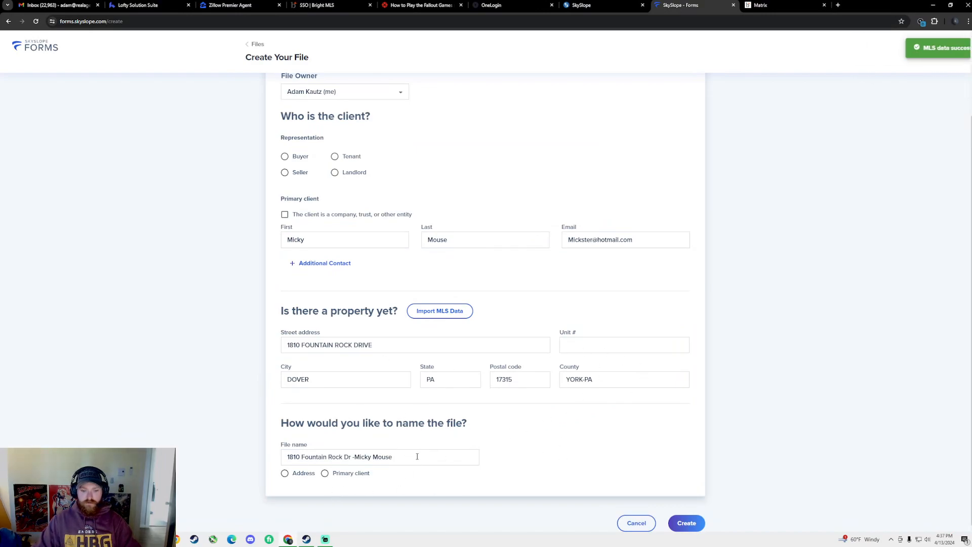
pyautogui.scroll(1, 434, 341)
pyautogui.scroll(2, 434, 340)
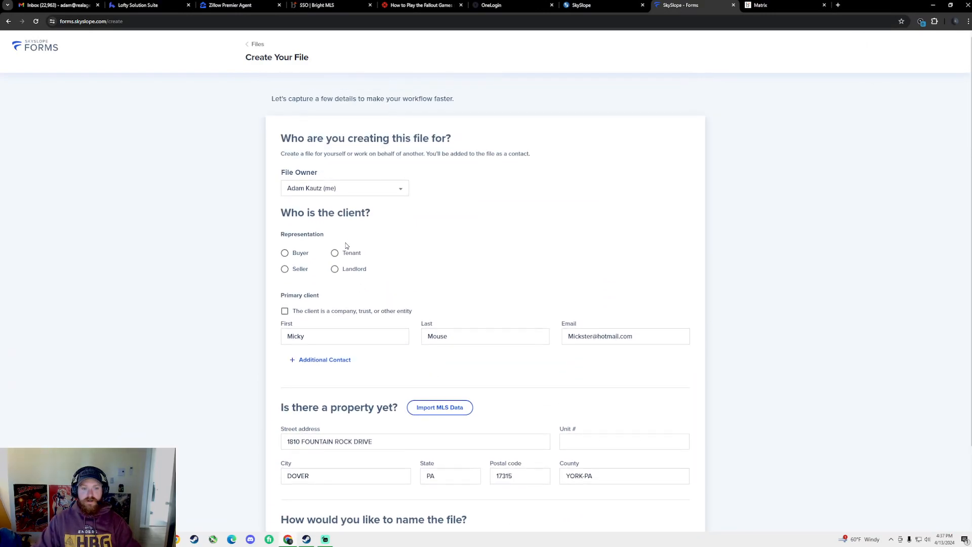
# Mark the client as a buyer and create the file using the Buyers Docs template
pyautogui.click(285, 255)
pyautogui.scroll(-8, 506, 365)
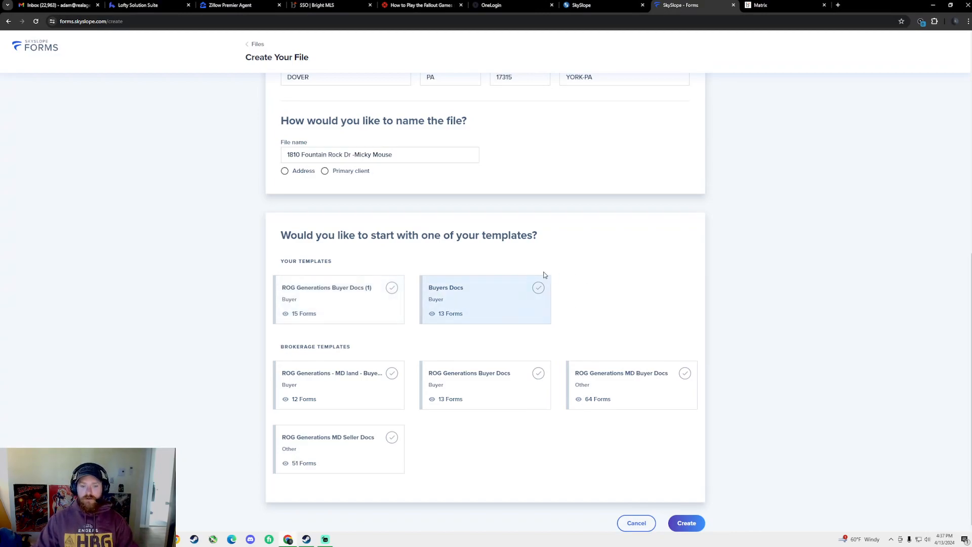
pyautogui.click(527, 298)
pyautogui.click(688, 522)
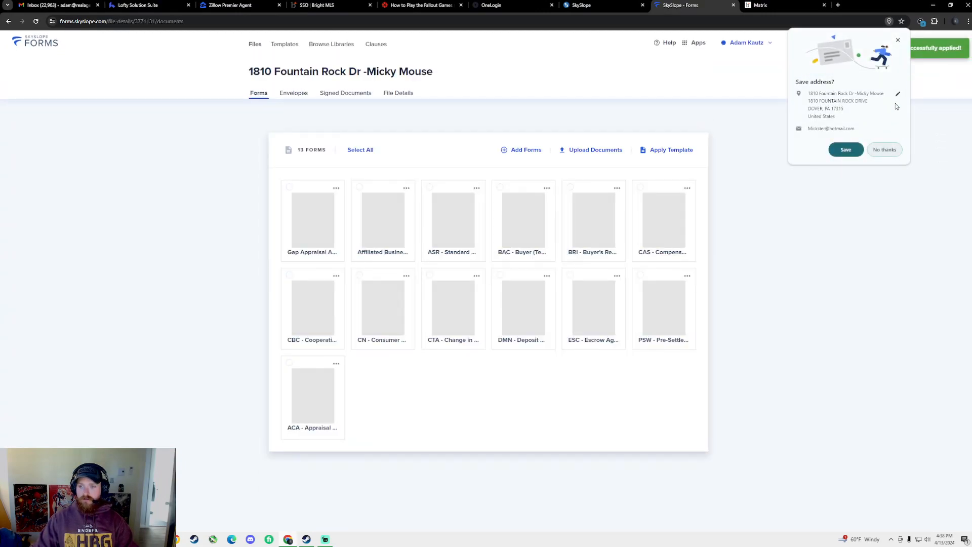
# Dismiss Chrome's Save address? popup over the new file's 13 forms
pyautogui.click(898, 40)
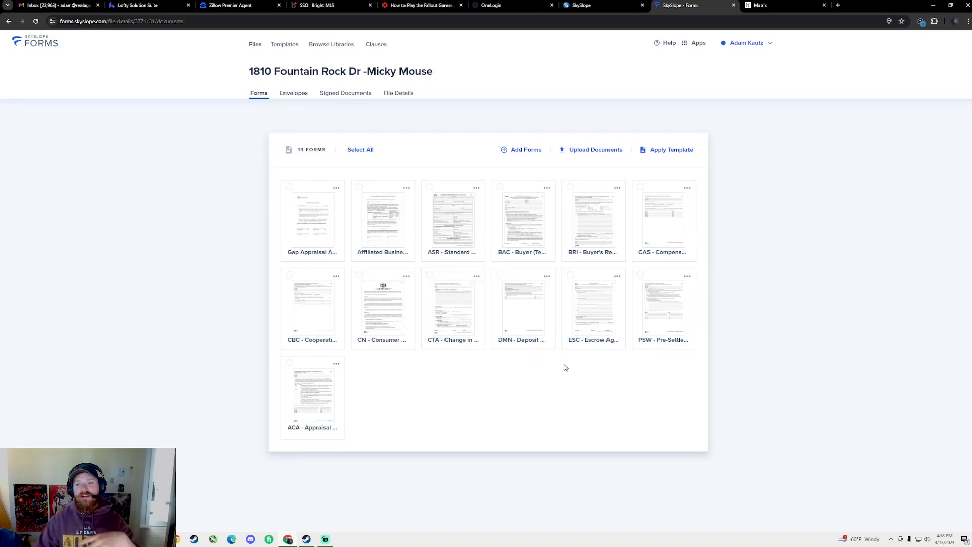
# Open the seller's property disclosure PDF from the Bright MLS listing's member documents
pyautogui.click(793, 3)
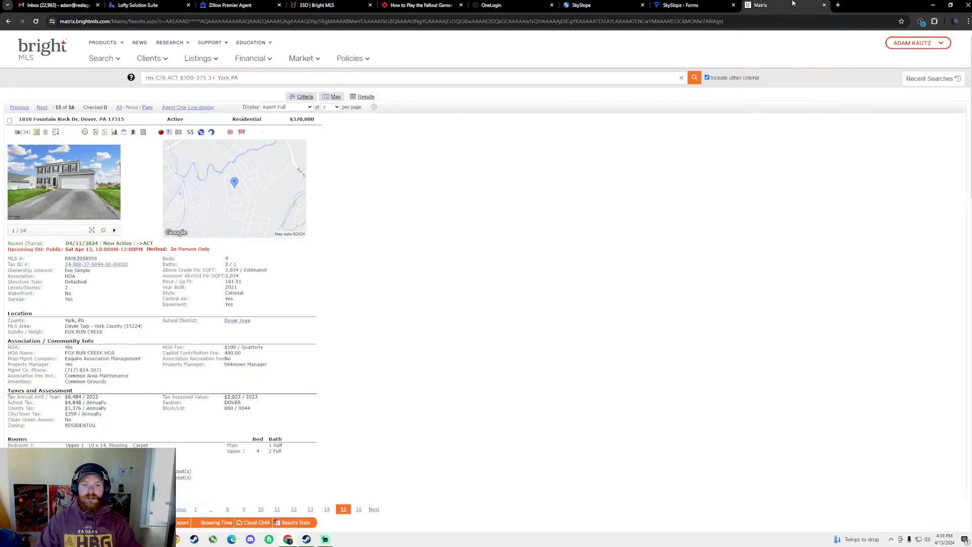
pyautogui.click(45, 133)
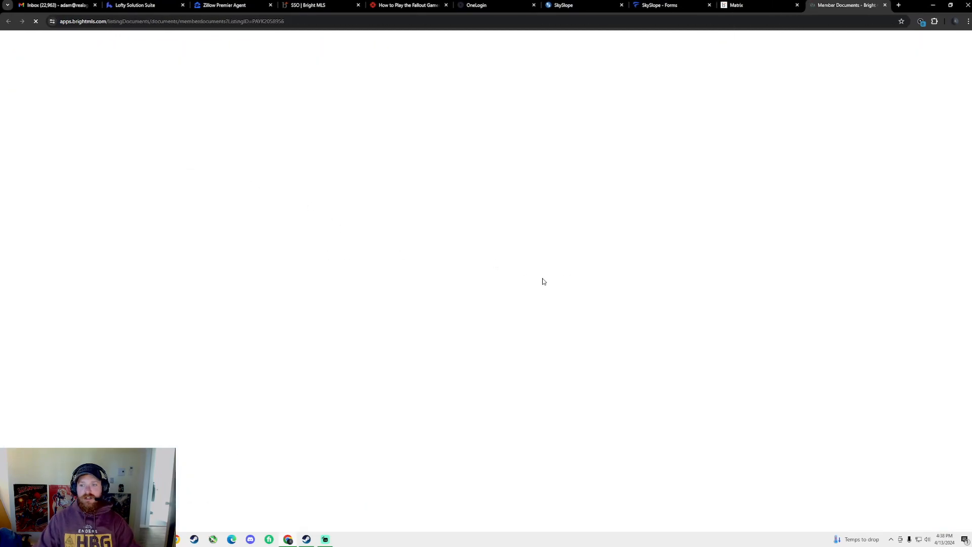
pyautogui.click(305, 137)
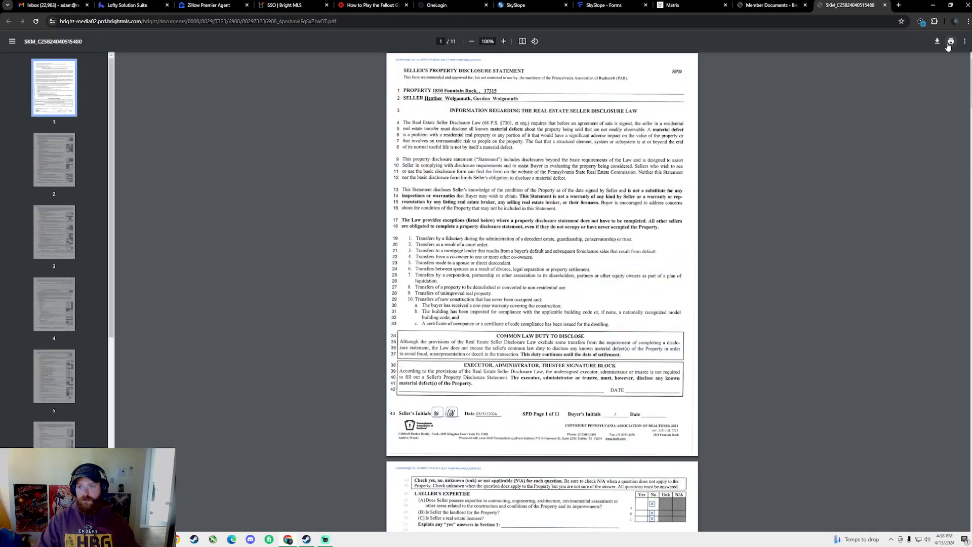
pyautogui.click(770, 5)
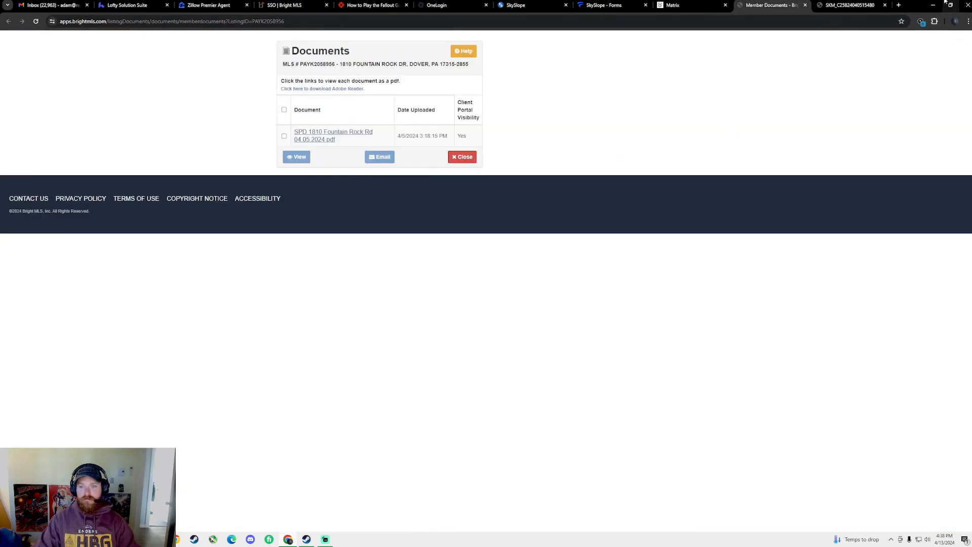
pyautogui.click(852, 5)
pyautogui.click(938, 41)
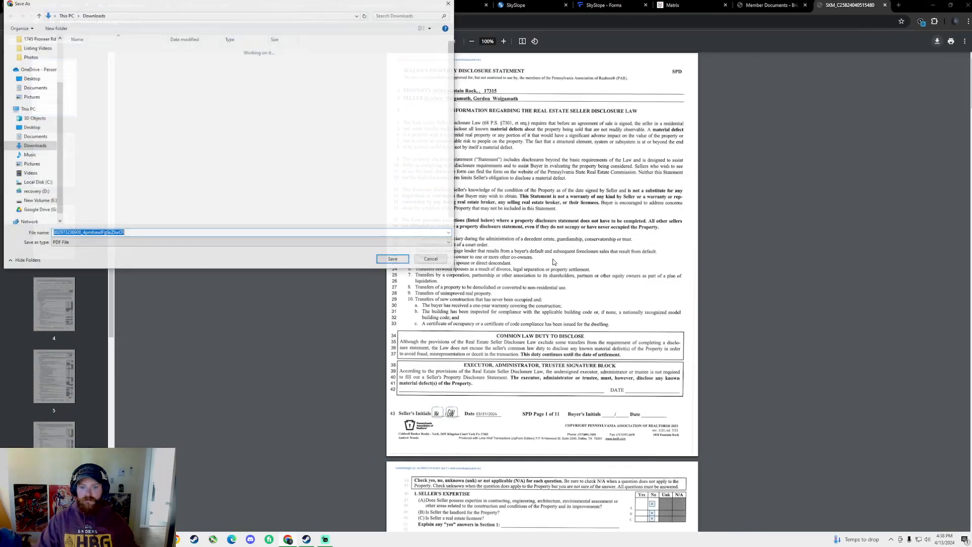
pyautogui.moveTo(380, 2); pyautogui.dragTo(562, 130)
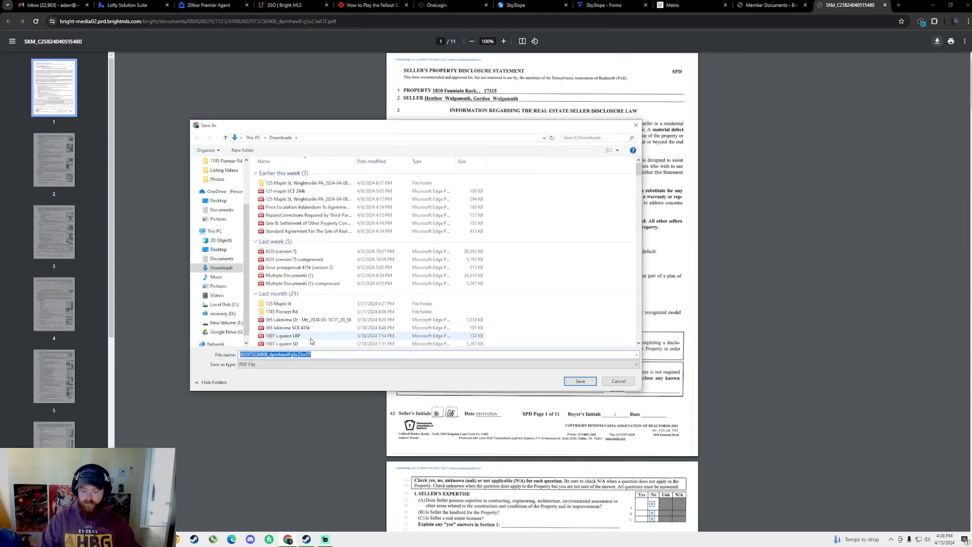
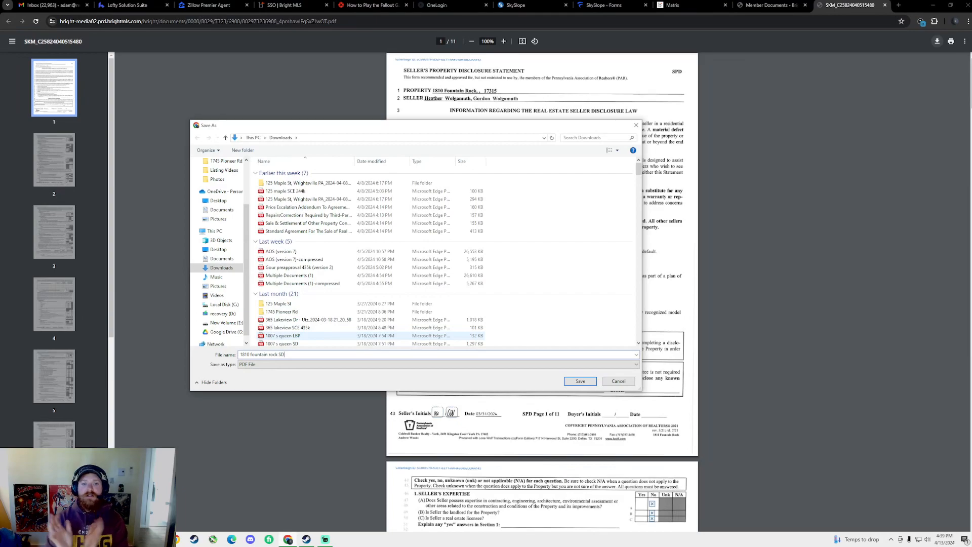
pyautogui.press('Return')
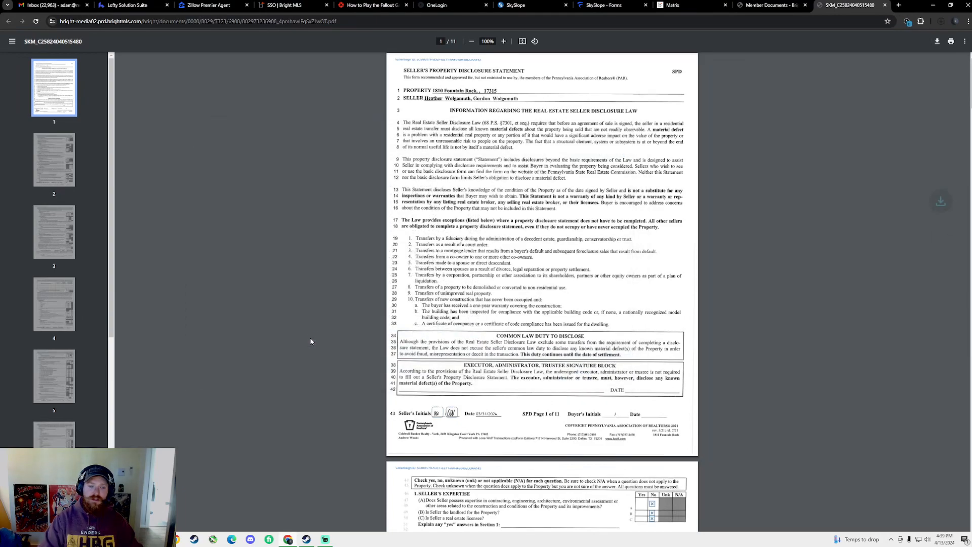
# Close the disclosure PDF and generate the listing's Agent Full report as a PDF
pyautogui.click(770, 5)
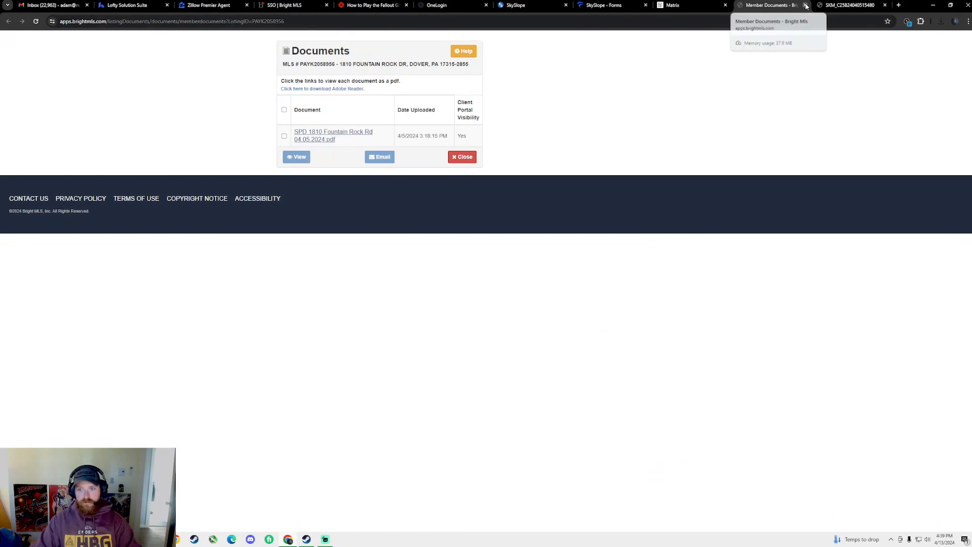
pyautogui.click(885, 5)
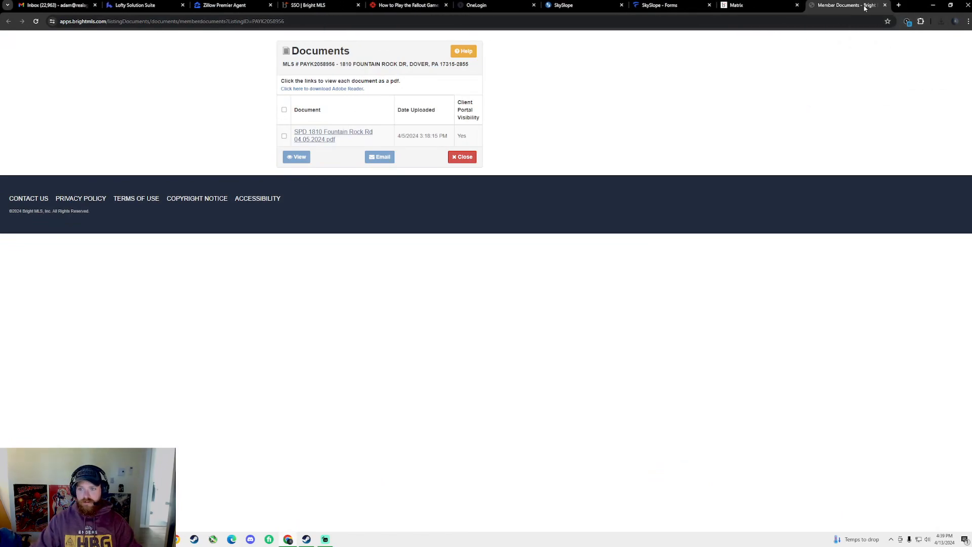
pyautogui.click(746, 5)
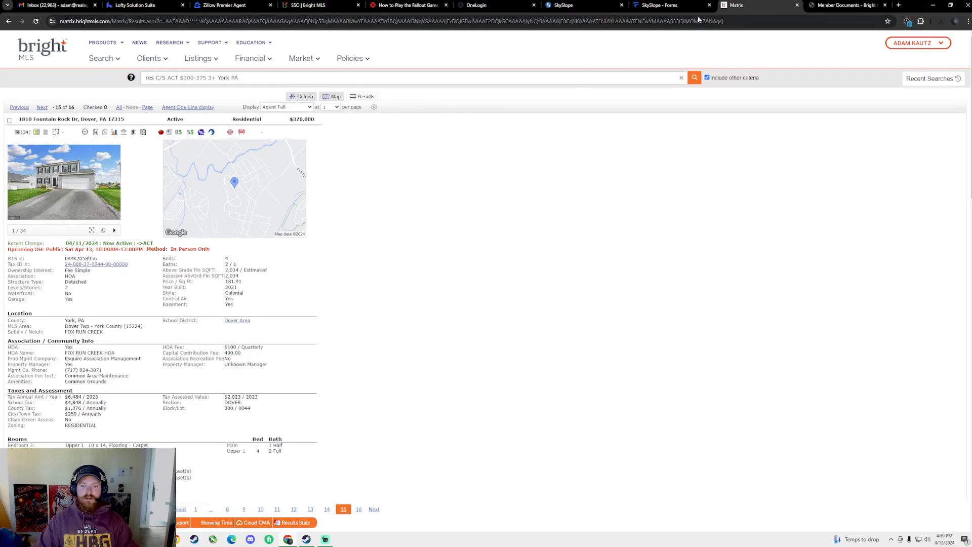
pyautogui.scroll(-9, 291, 226)
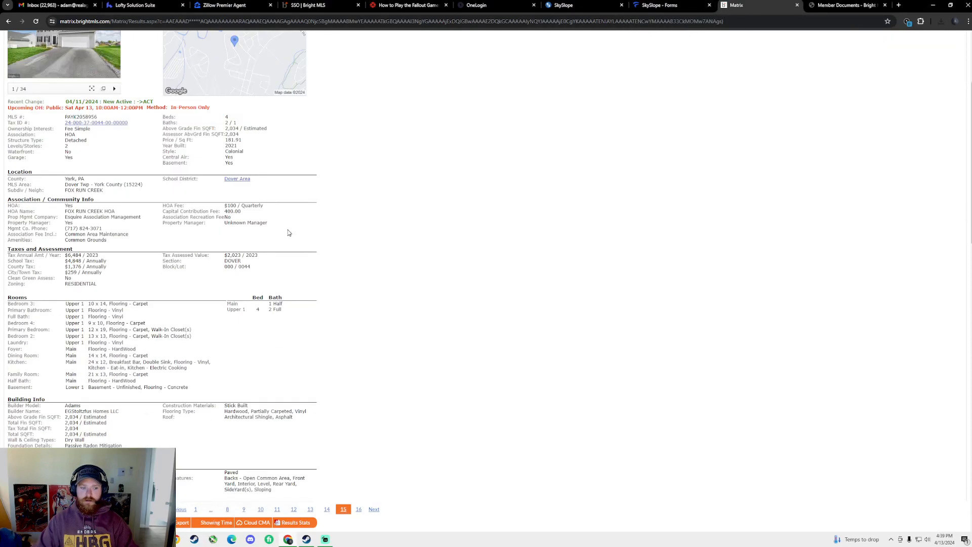
pyautogui.click(52, 522)
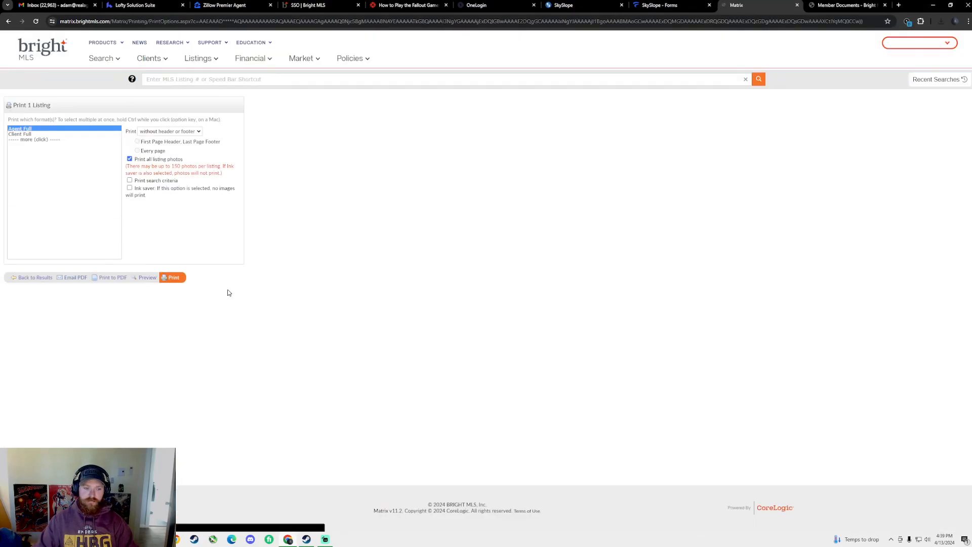
pyautogui.click(111, 279)
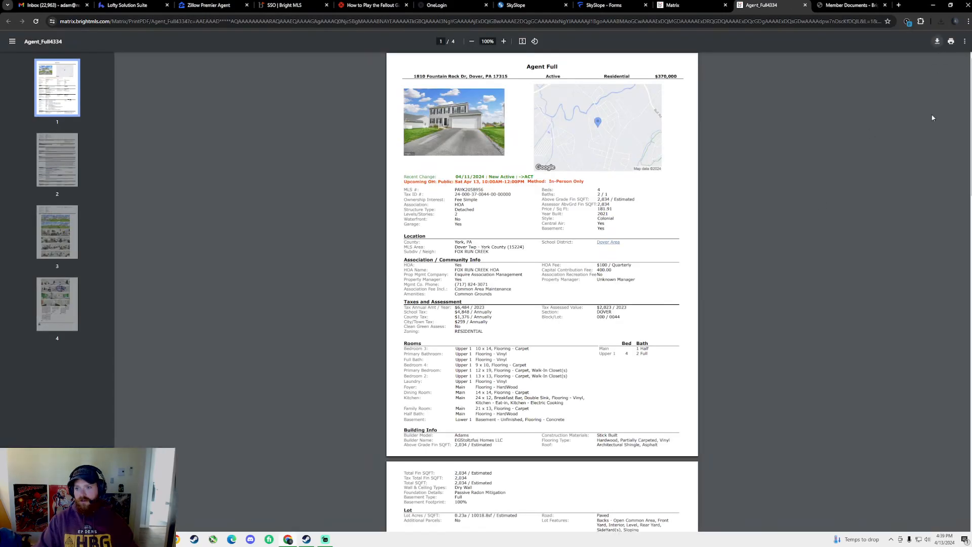
pyautogui.hotkey('ctrl', 's')
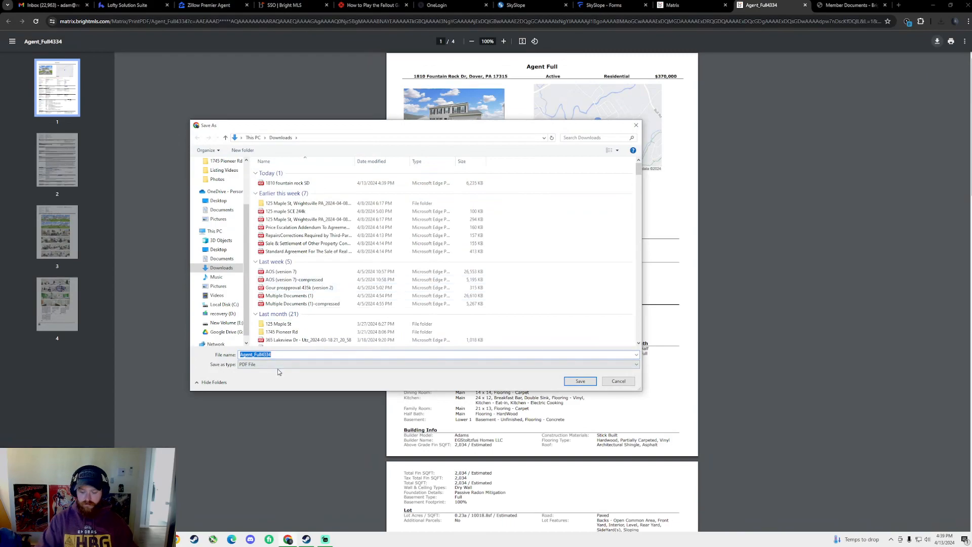
pyautogui.write('1810')
pyautogui.press('Down')
pyautogui.press('BackSpace')
pyautogui.press('BackSpace')
pyautogui.press('BackSpace')
pyautogui.press('BackSpace')
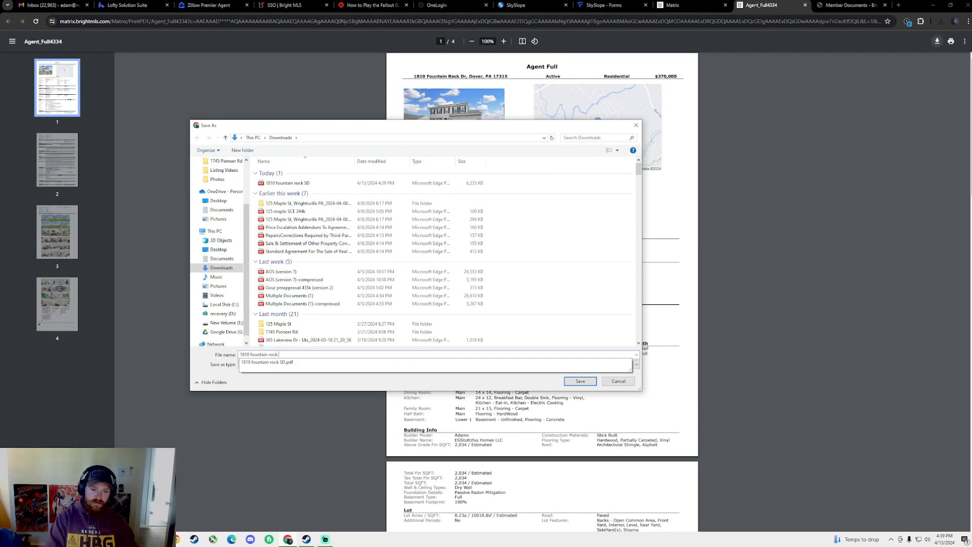
pyautogui.write('MLS')
pyautogui.press('Return')
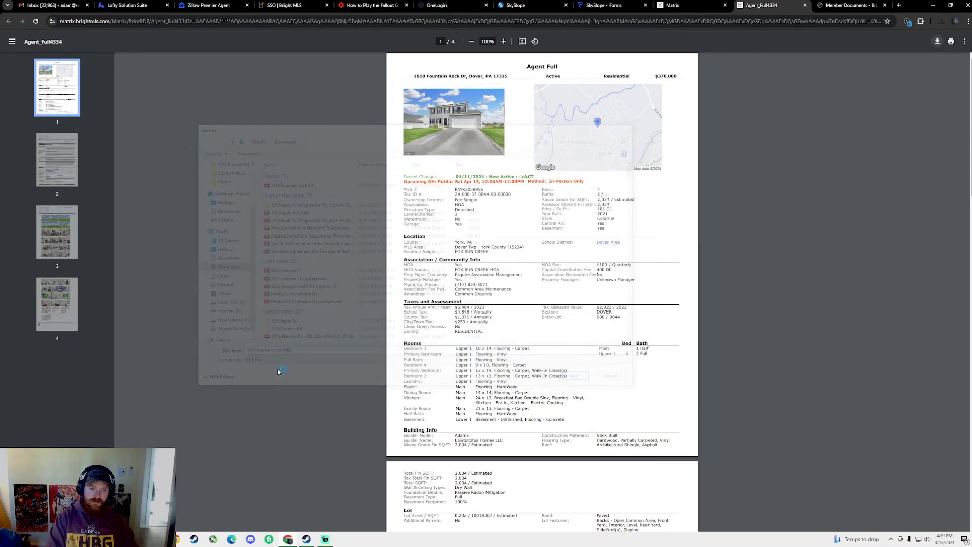
pyautogui.click(690, 4)
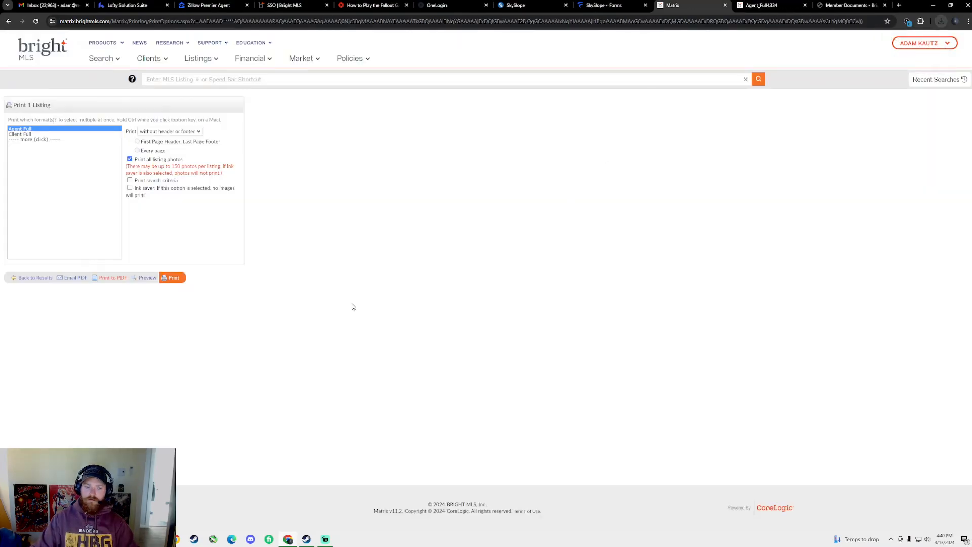
pyautogui.click(22, 278)
pyautogui.scroll(-6, 178, 358)
pyautogui.scroll(6, 192, 373)
pyautogui.scroll(-11, 180, 415)
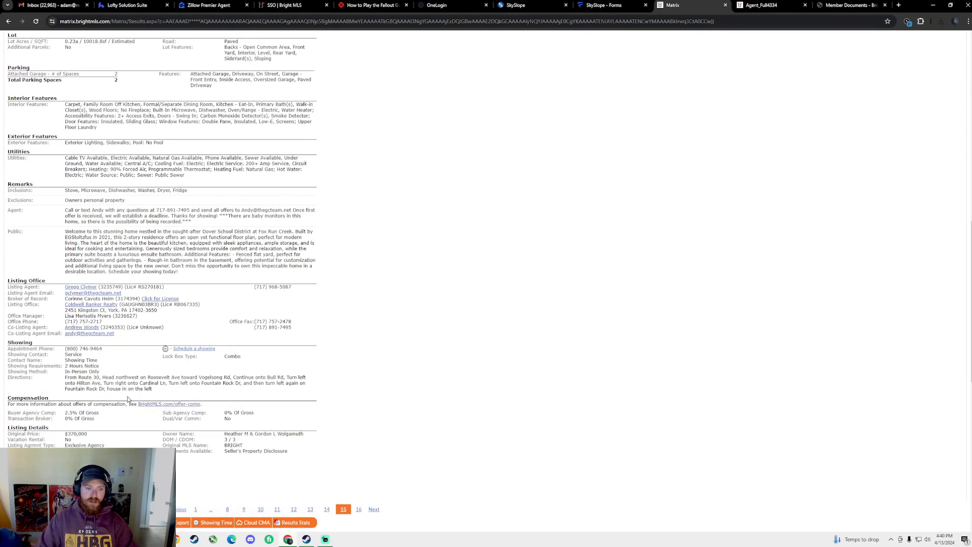
pyautogui.scroll(-2, 128, 400)
pyautogui.moveTo(63, 337); pyautogui.dragTo(99, 337)
pyautogui.click(154, 337)
pyautogui.scroll(3, 198, 400)
pyautogui.scroll(15, 199, 402)
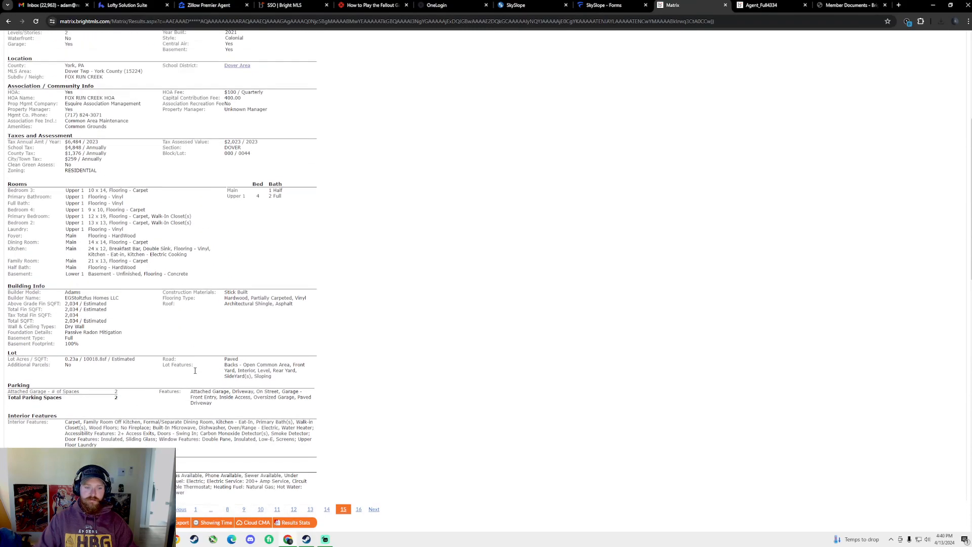
pyautogui.click(850, 5)
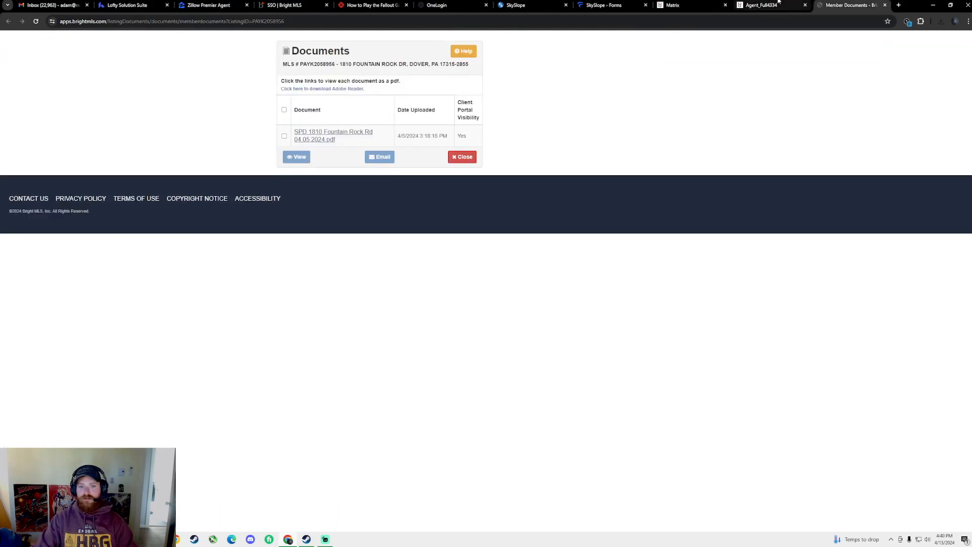
pyautogui.click(759, 6)
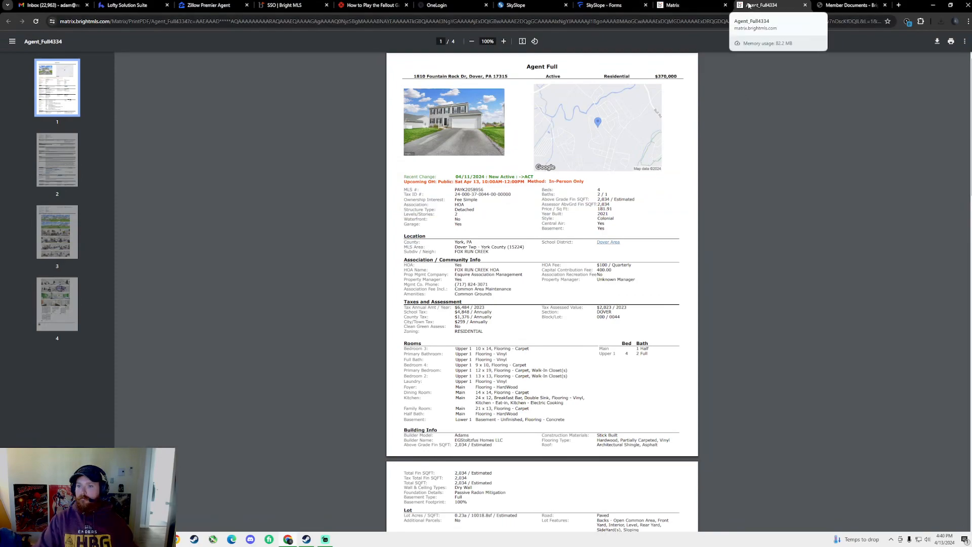
pyautogui.click(607, 5)
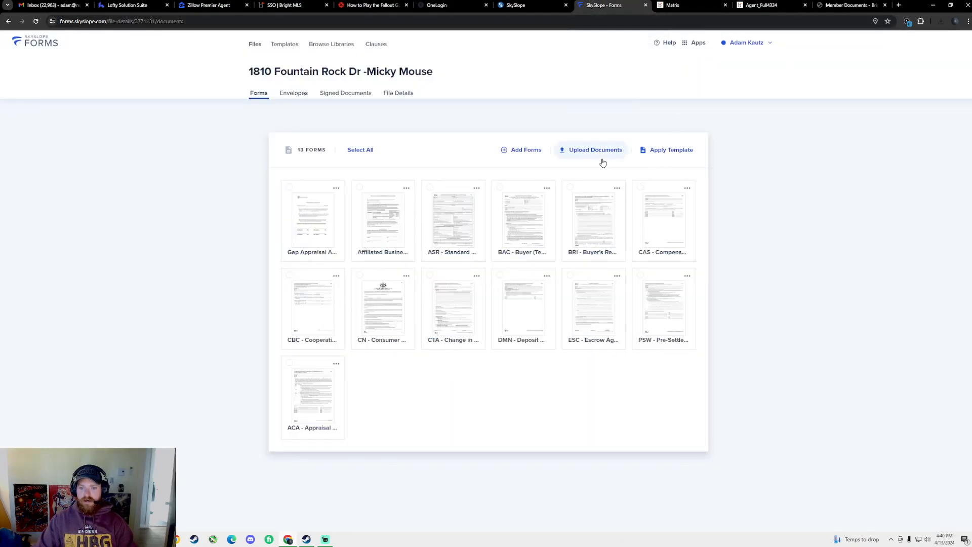
# Check the upload window and the add-forms list without adding anything
pyautogui.click(576, 151)
pyautogui.click(457, 371)
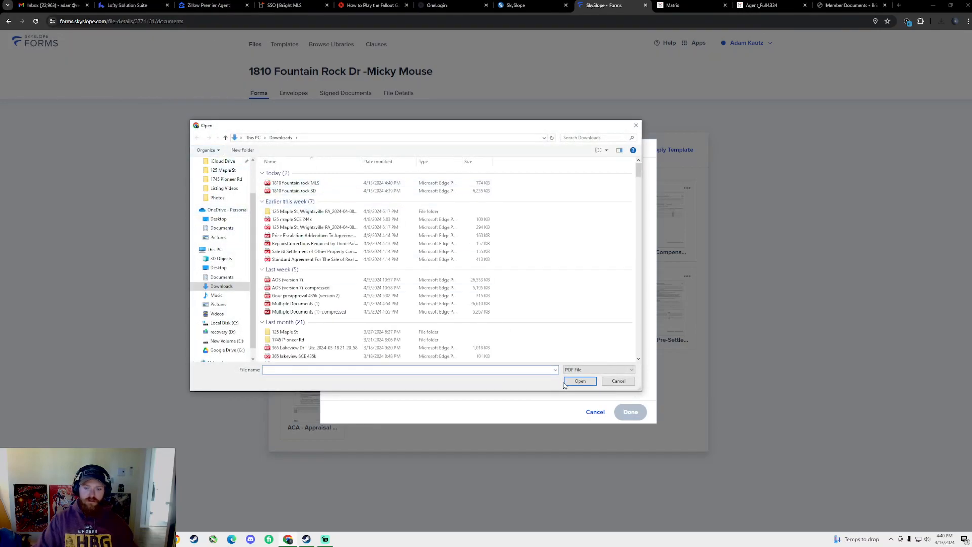
pyautogui.click(619, 381)
pyautogui.click(596, 411)
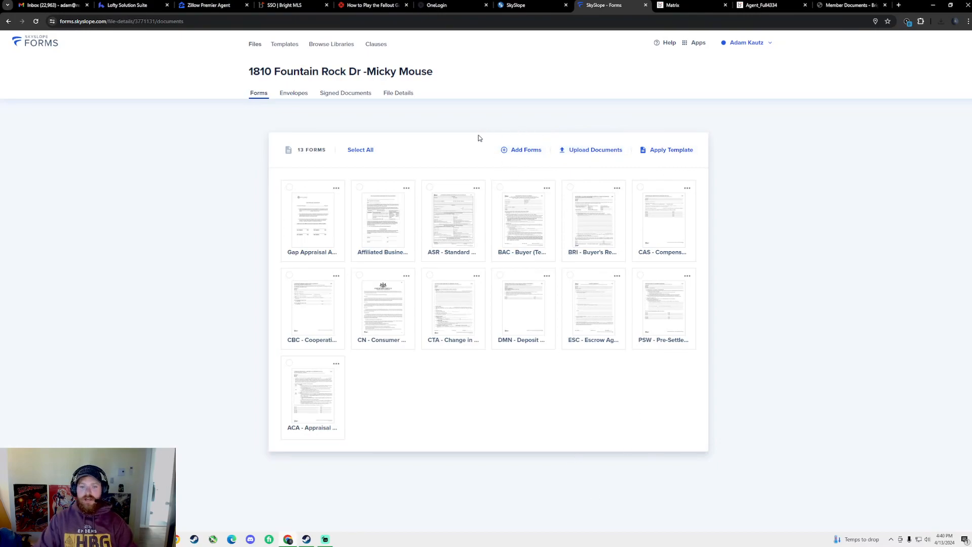
pyautogui.click(514, 151)
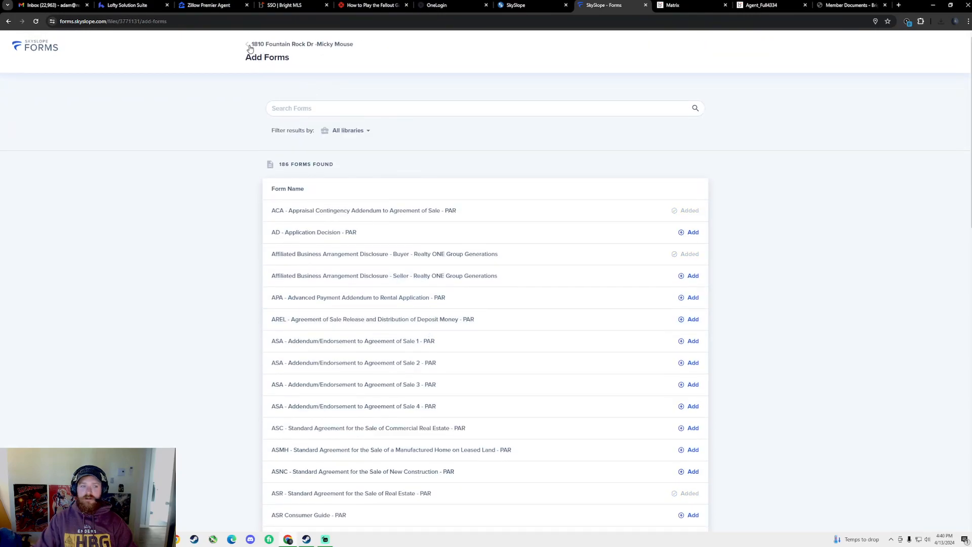
pyautogui.click(249, 47)
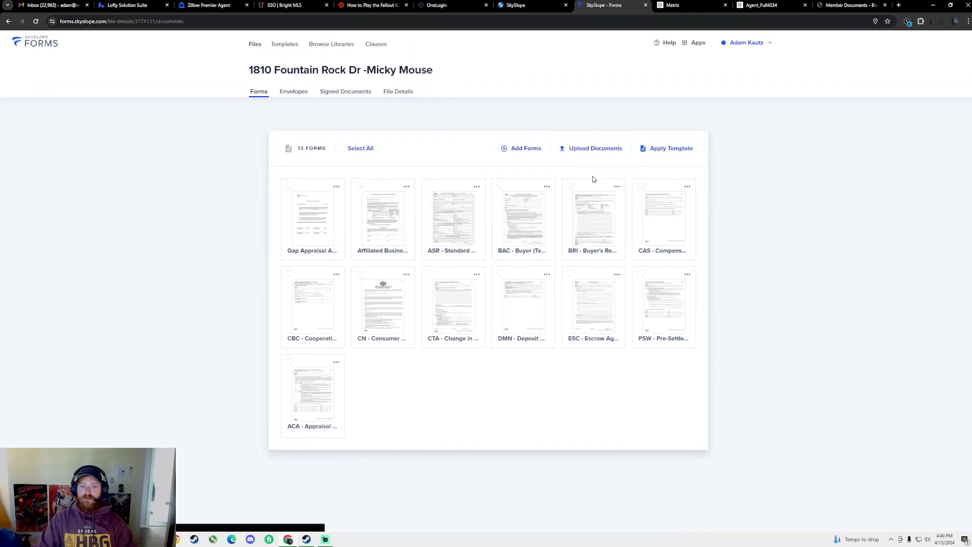
pyautogui.click(608, 151)
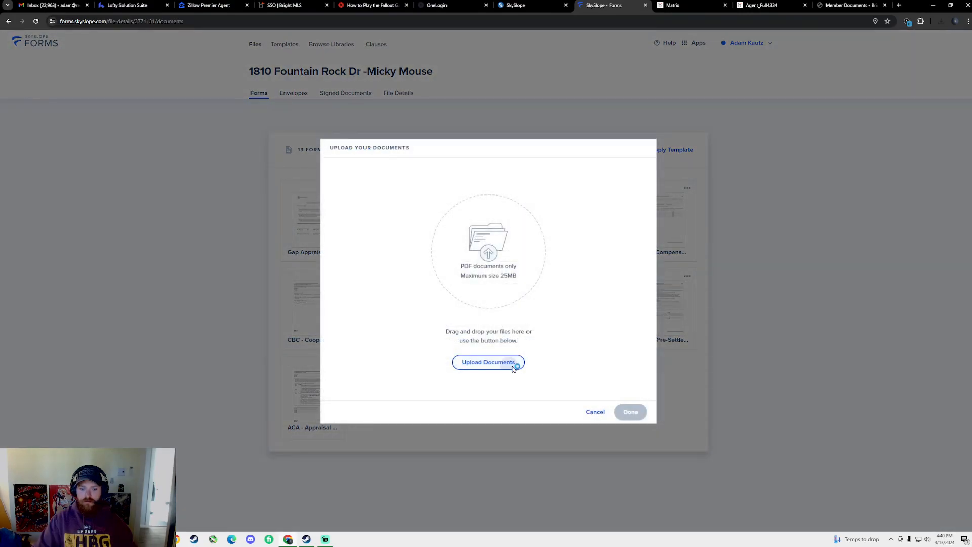
pyautogui.click(512, 362)
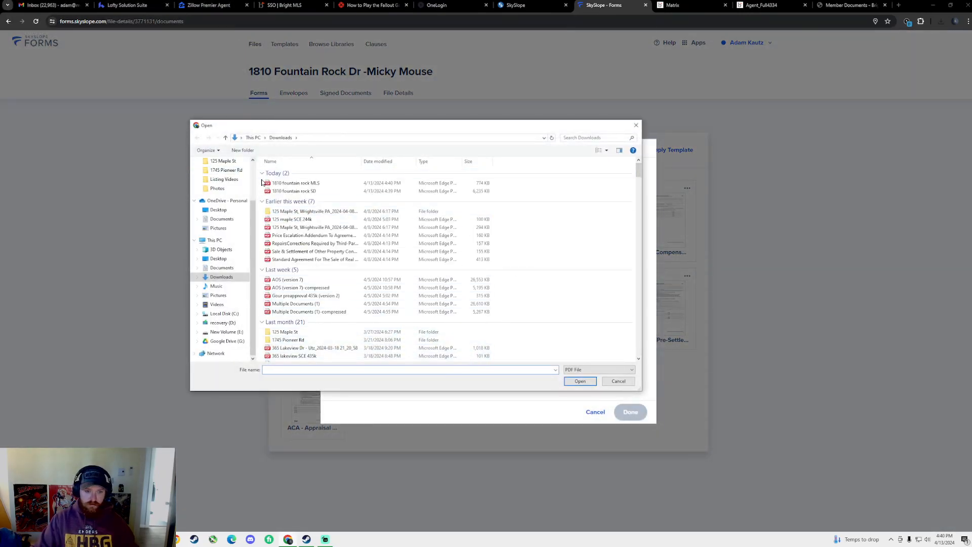
pyautogui.click(296, 183)
pyautogui.keyDown('shift'); pyautogui.click(294, 191); pyautogui.keyUp('shift')
pyautogui.click(580, 381)
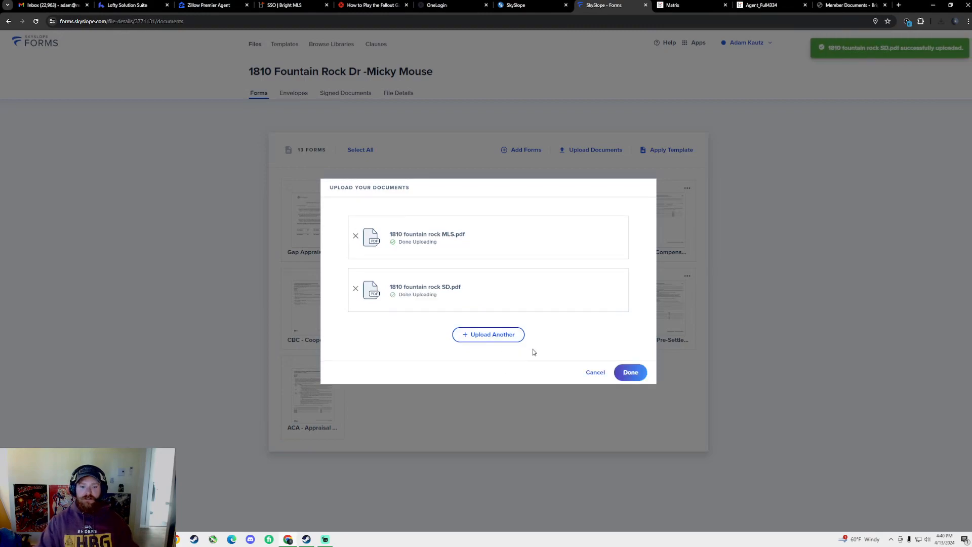
pyautogui.click(630, 372)
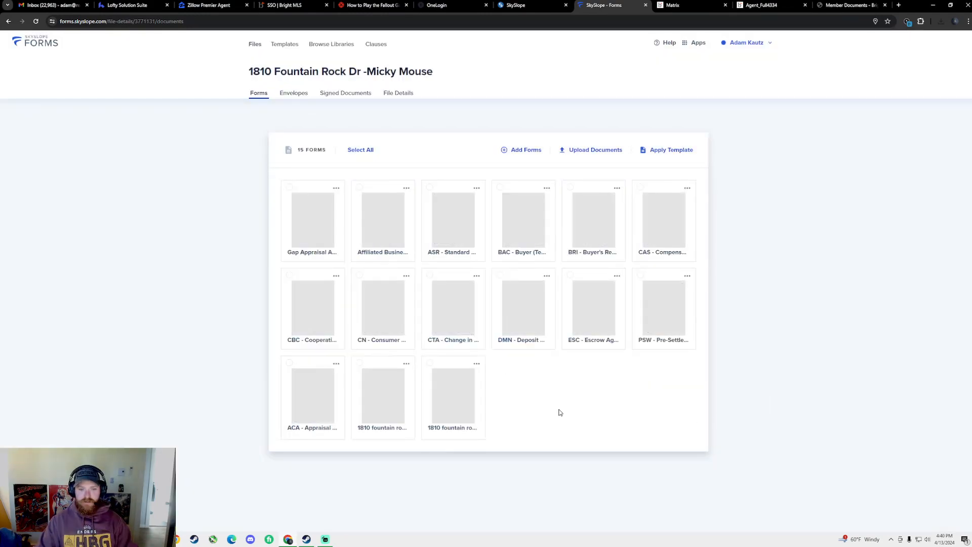
pyautogui.click(430, 363)
pyautogui.click(430, 363)
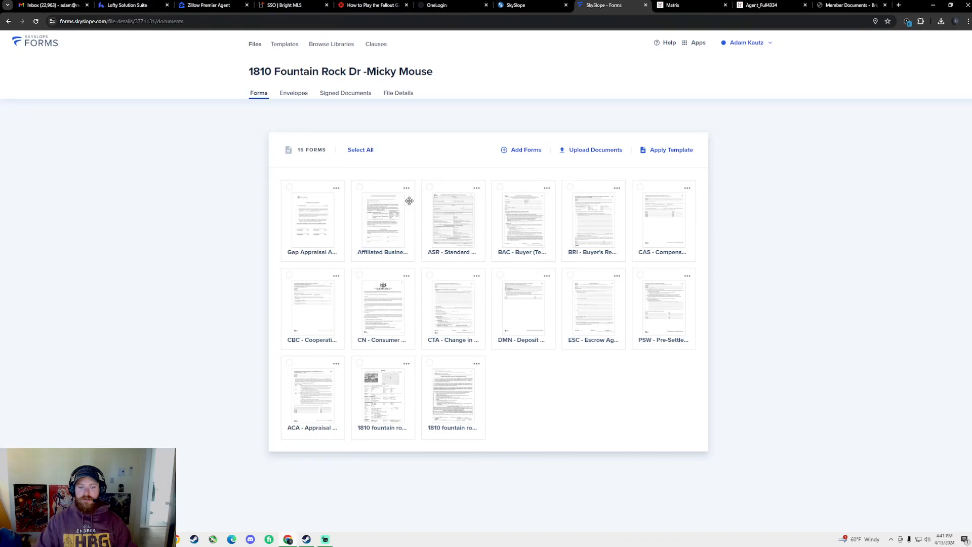
pyautogui.click(430, 188)
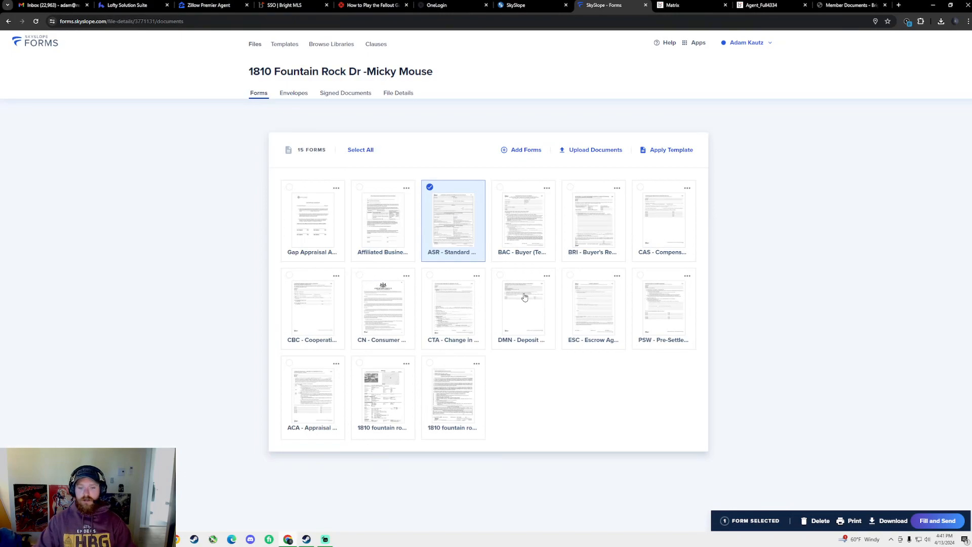
pyautogui.click(500, 276)
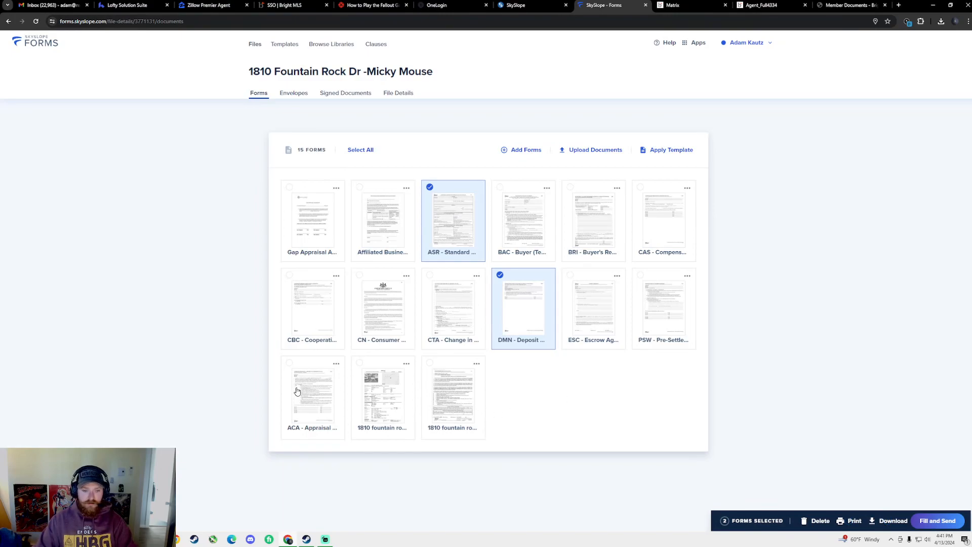
pyautogui.click(290, 364)
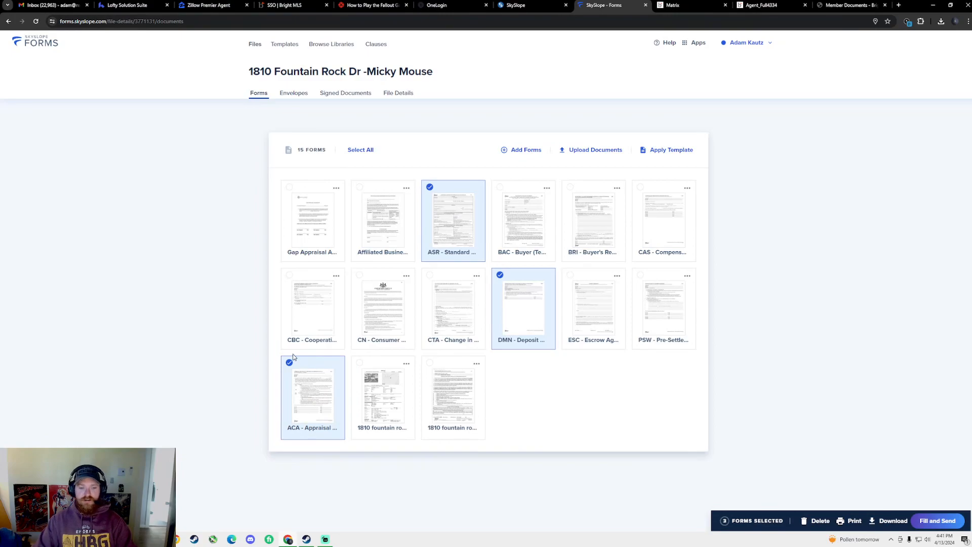
pyautogui.click(360, 365)
pyautogui.click(431, 365)
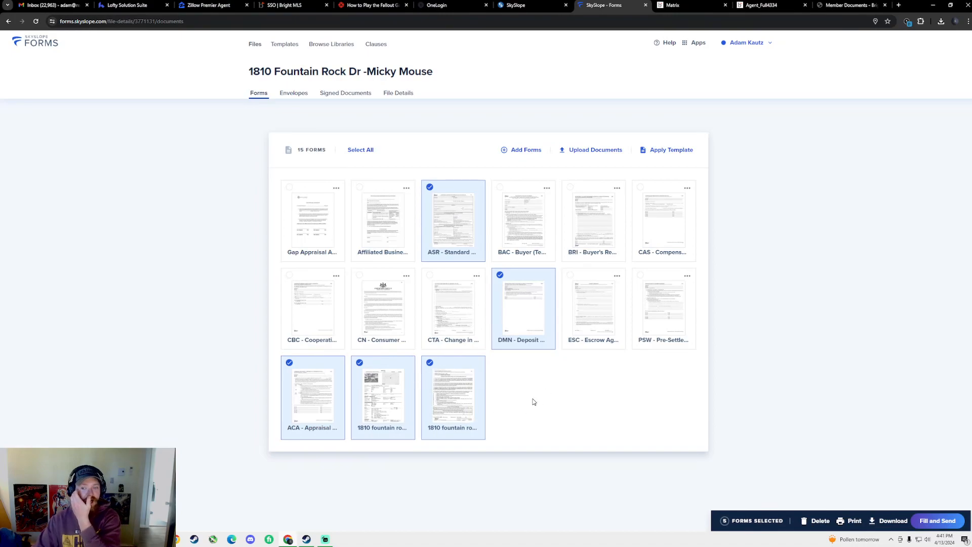
# Search the form library for 'fyp' and add the FYP - For Your Protection form
pyautogui.click(520, 150)
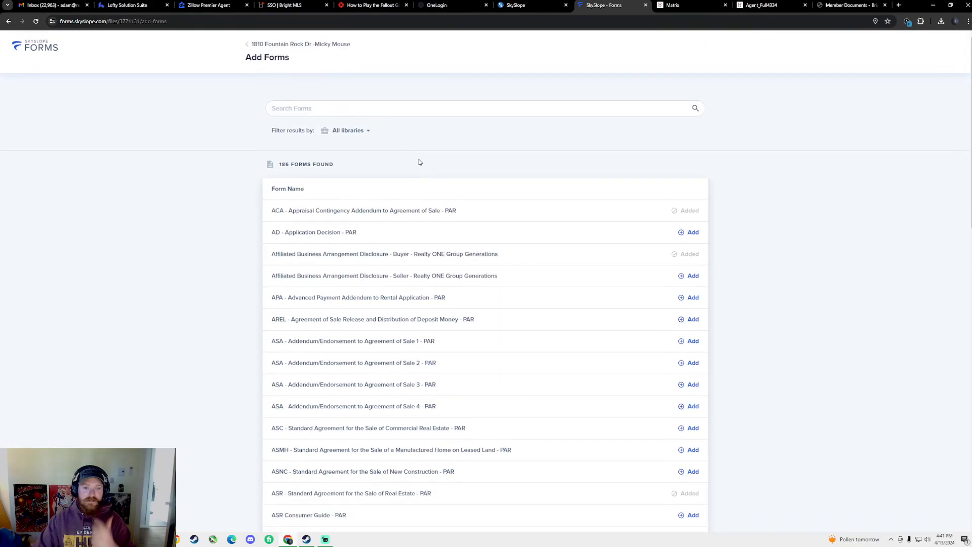
pyautogui.click(370, 115)
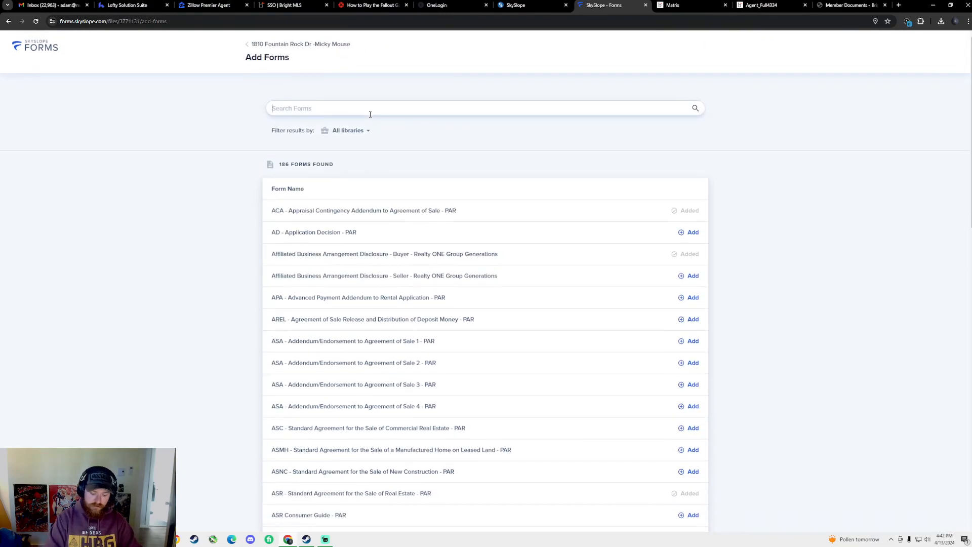
pyautogui.write('fyp')
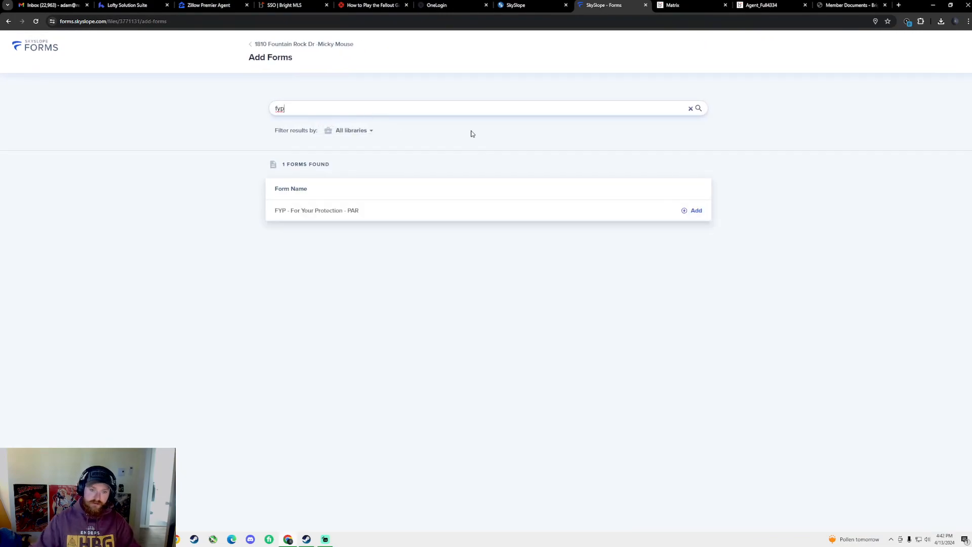
pyautogui.click(695, 211)
pyautogui.click(943, 520)
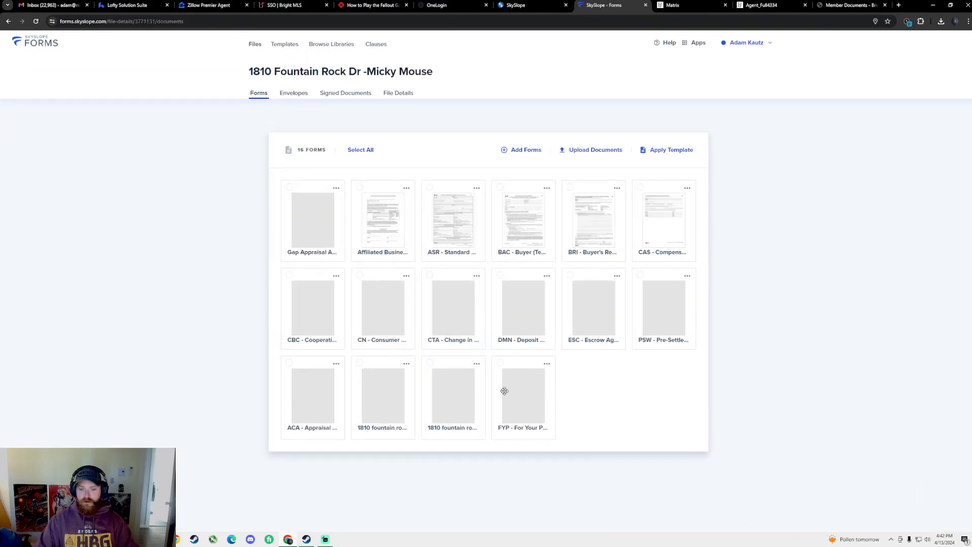
pyautogui.click(500, 362)
pyautogui.click(430, 363)
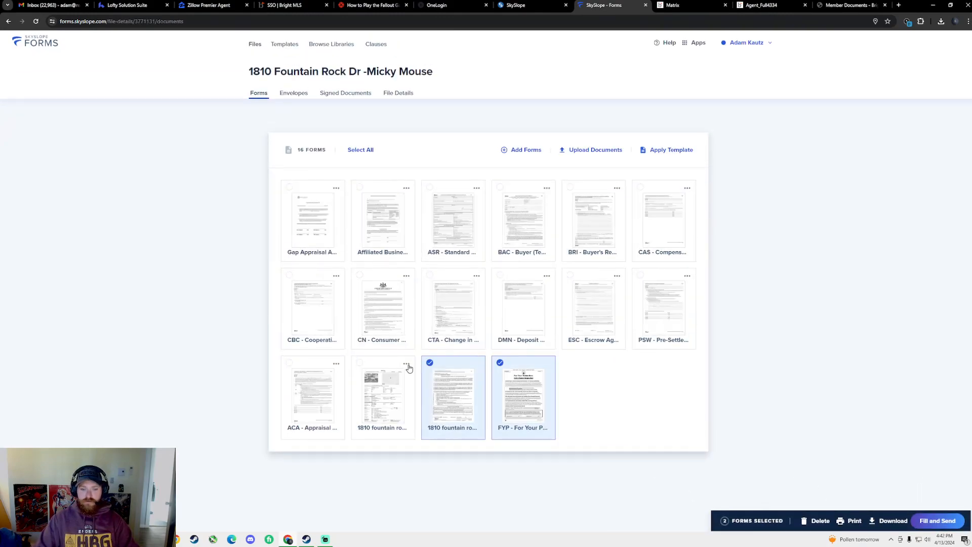
pyautogui.click(358, 365)
pyautogui.click(290, 363)
pyautogui.click(500, 276)
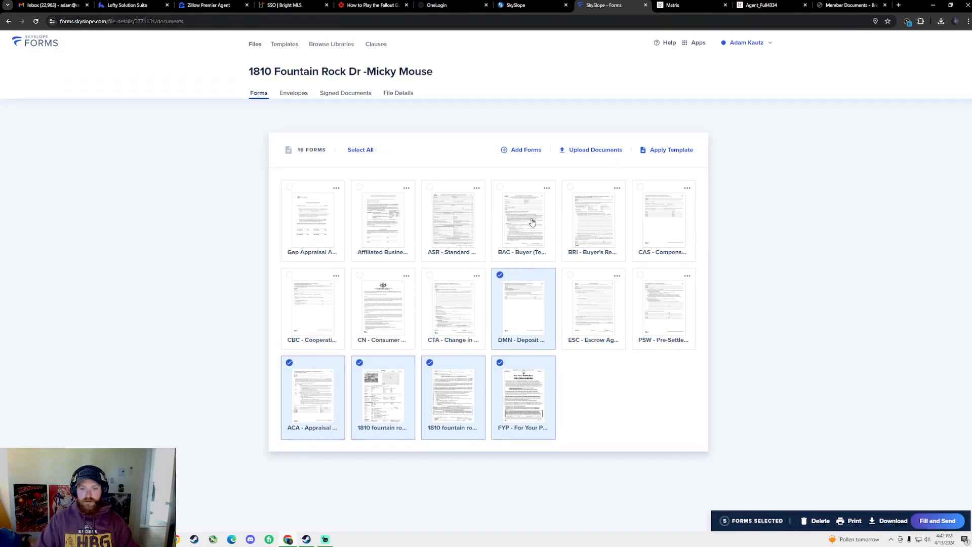
pyautogui.click(430, 187)
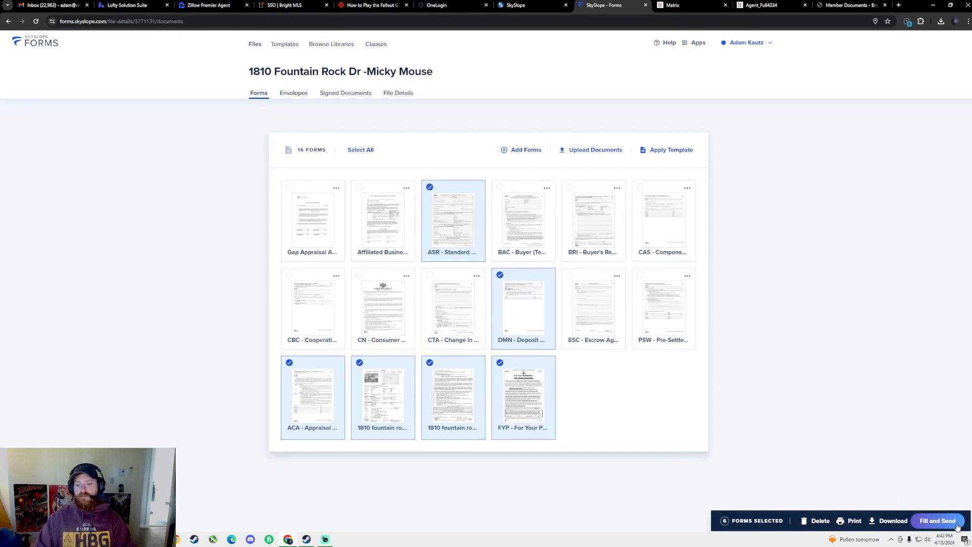
# Open the six selected forms in Fill and Send and update the ASR to the current version
pyautogui.click(939, 522)
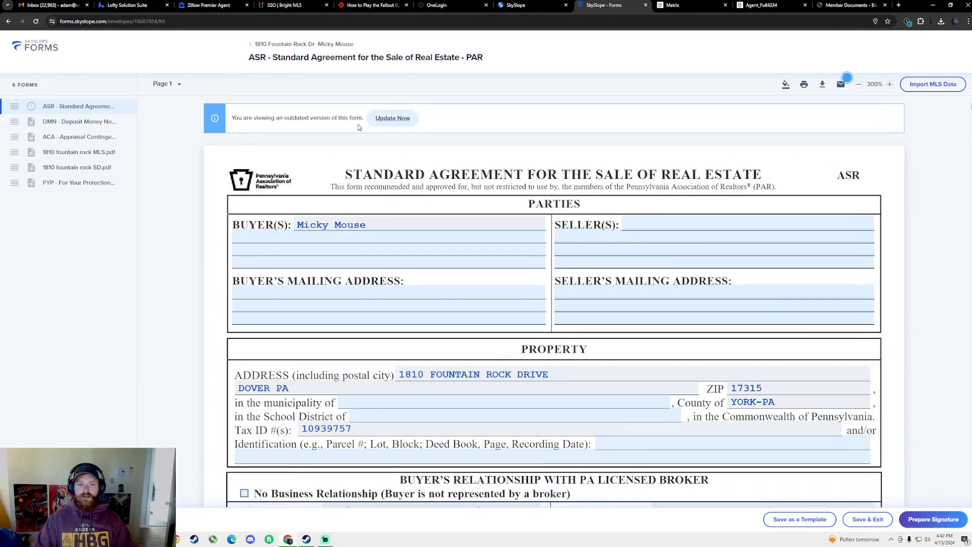
pyautogui.click(393, 118)
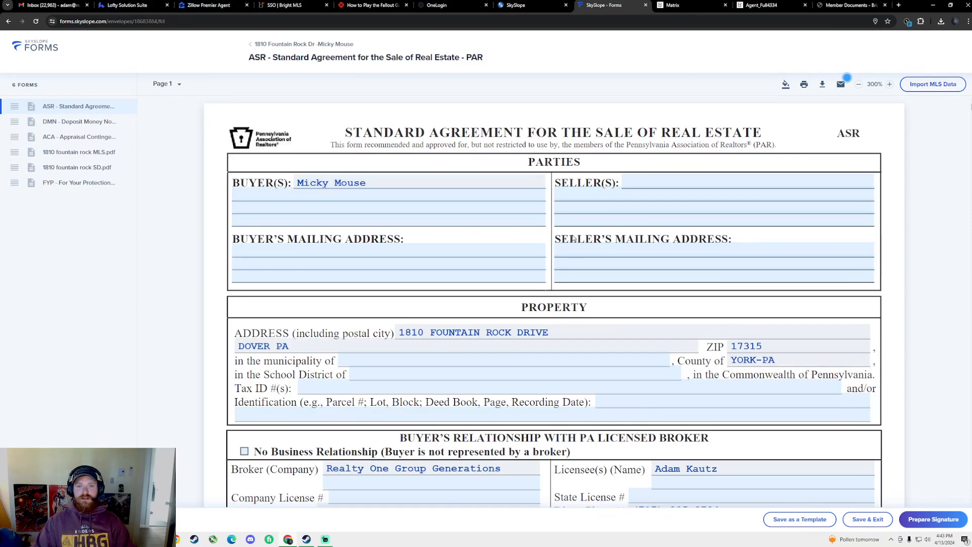
# Copy the owner's full name from the MLS listing
pyautogui.click(638, 180)
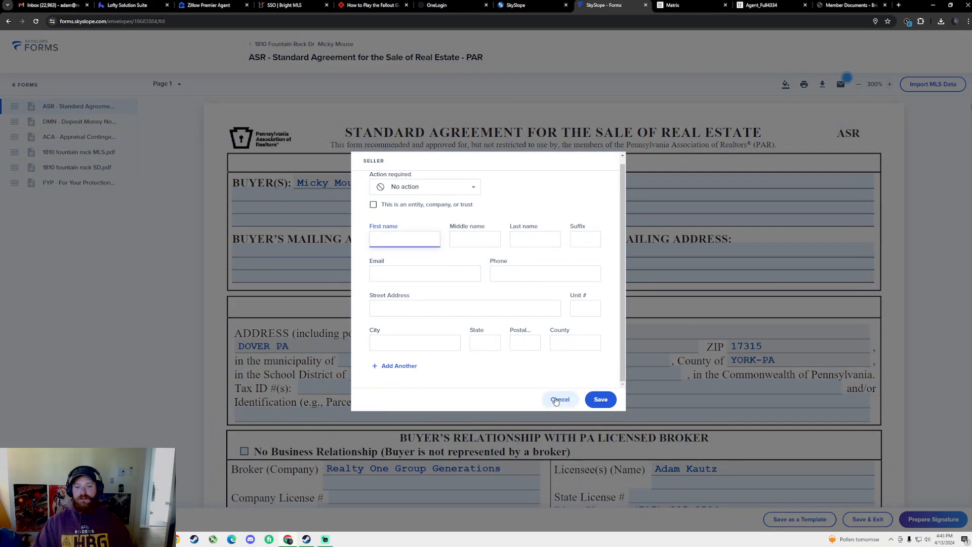
pyautogui.click(559, 400)
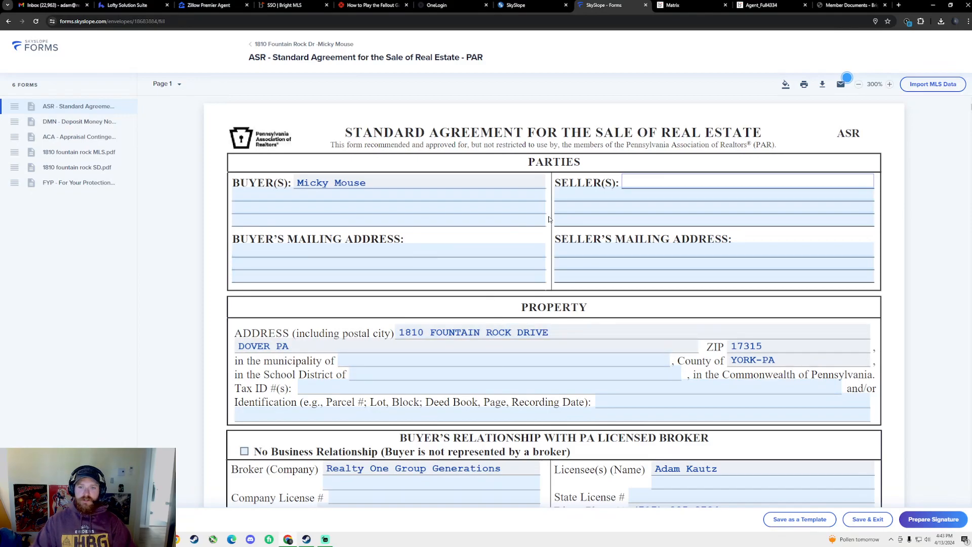
pyautogui.hotkey('ctrl', 'Tab')
pyautogui.scroll(-15, 343, 268)
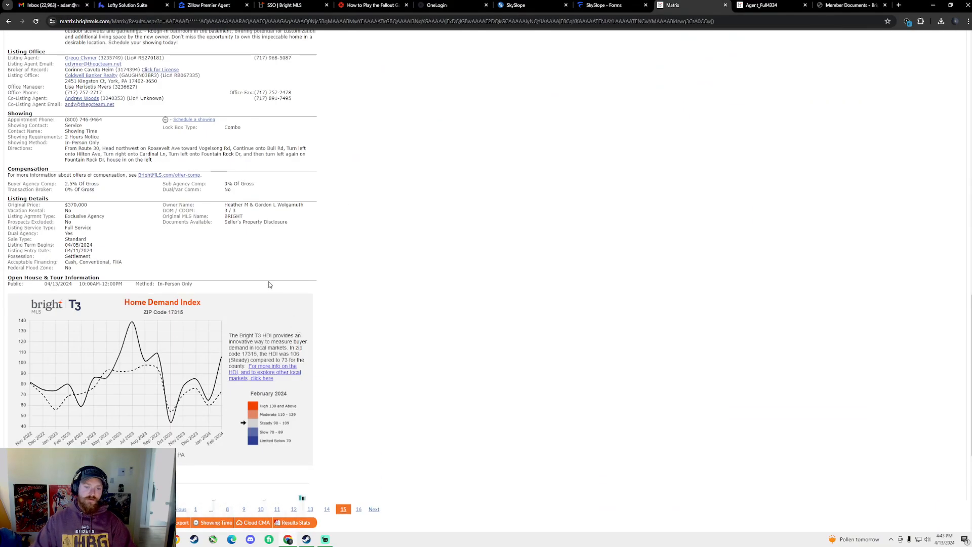
pyautogui.moveTo(222, 206); pyautogui.dragTo(250, 211)
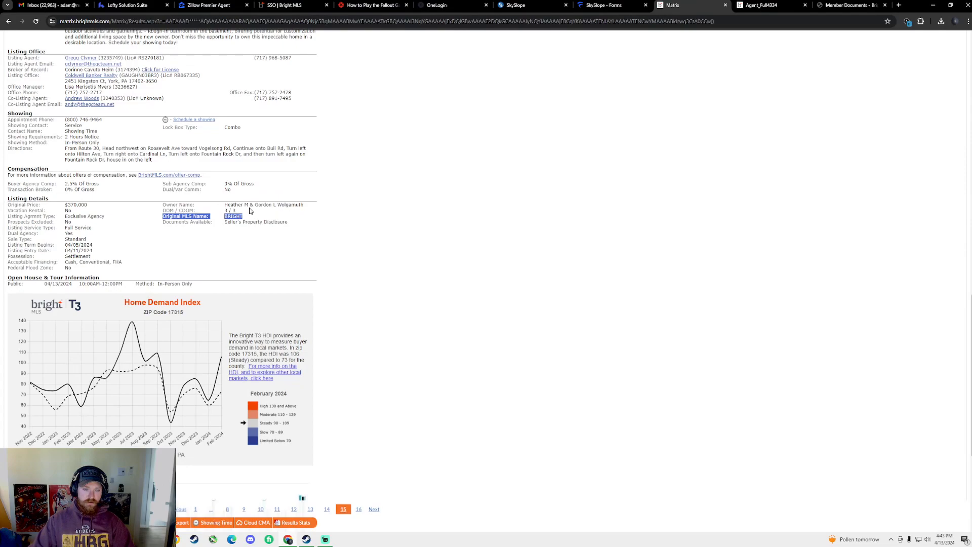
pyautogui.click(270, 205)
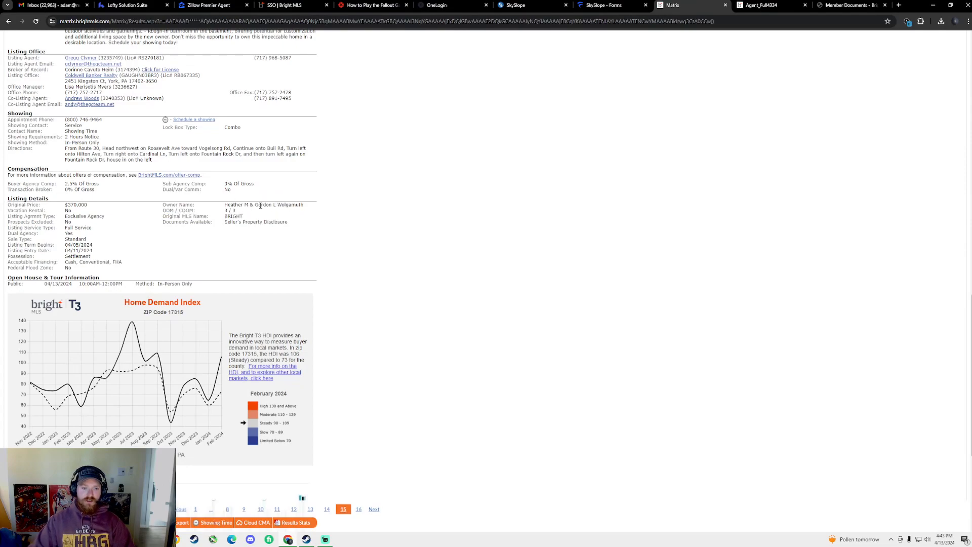
pyautogui.moveTo(256, 206); pyautogui.dragTo(305, 207)
pyautogui.hotkey('ctrl', 'c')
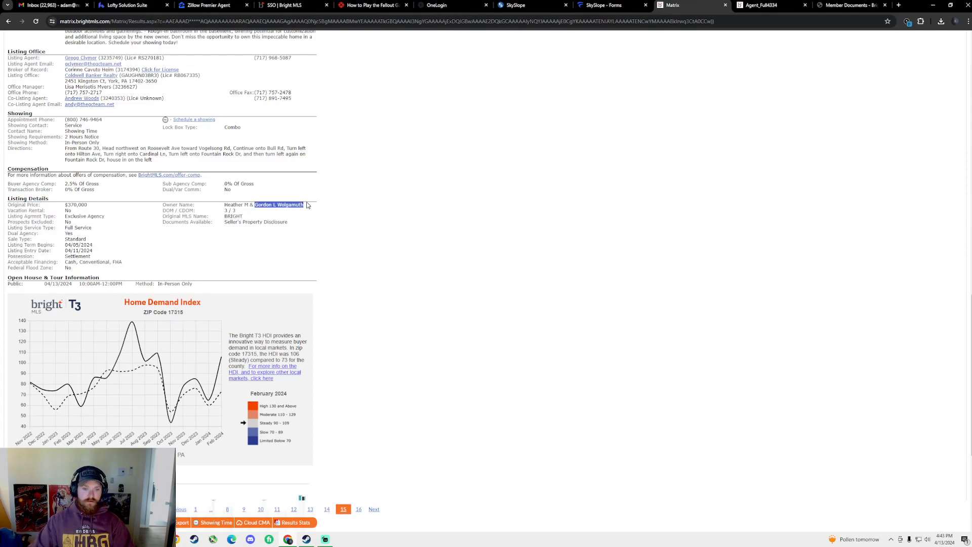
# Paste the owner's name into the seller form, splitting it into first and last name
pyautogui.click(649, 4)
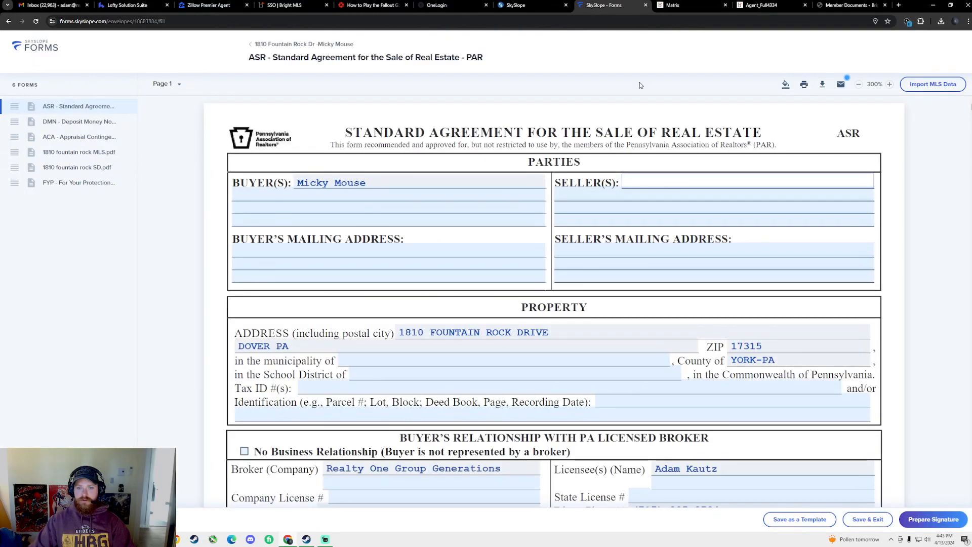
pyautogui.click(637, 177)
pyautogui.hotkey('ctrl', 'v')
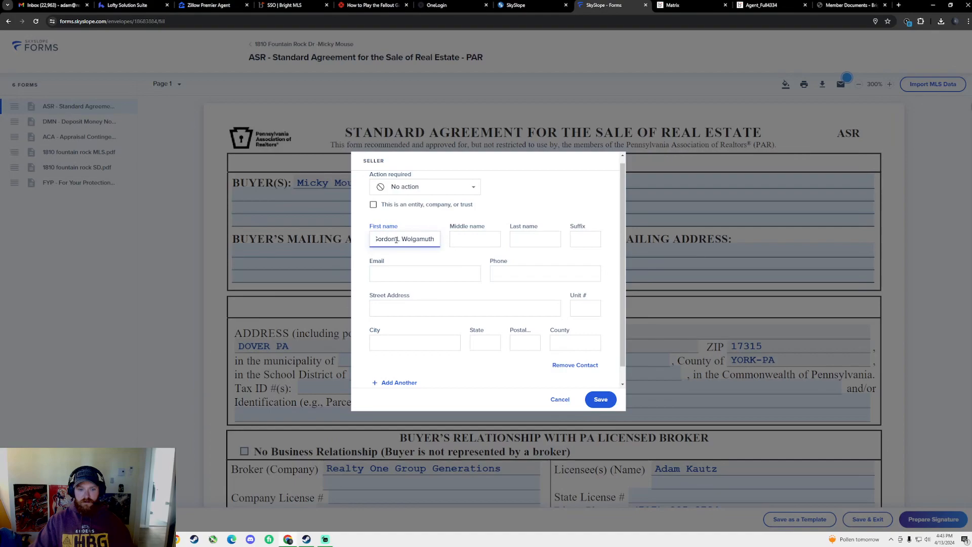
pyautogui.moveTo(412, 239); pyautogui.dragTo(444, 248)
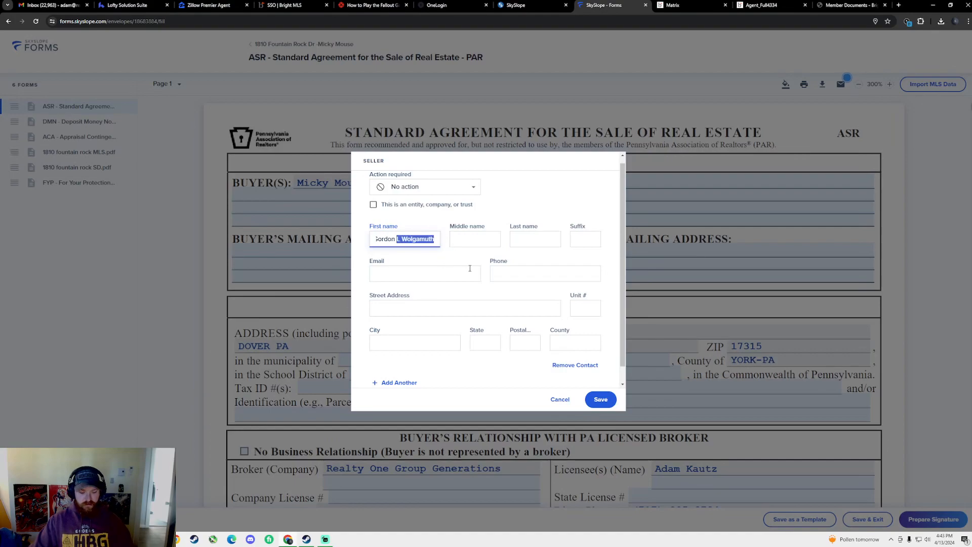
pyautogui.hotkey('ctrl', 'x')
pyautogui.click(531, 241)
pyautogui.hotkey('ctrl', 'v')
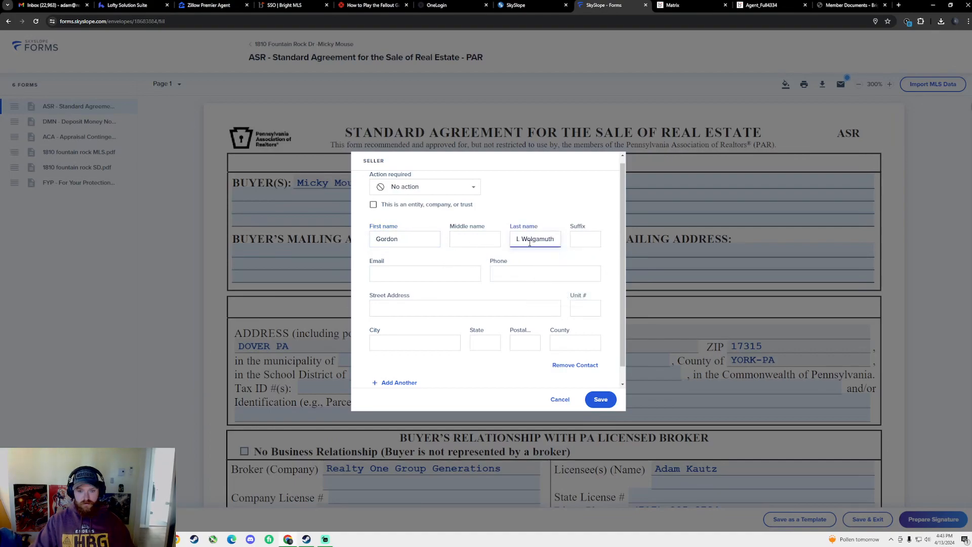
pyautogui.press('Home')
pyautogui.press('Delete')
pyautogui.press('Delete')
pyautogui.click(460, 240)
# Enter the first seller's middle initial and add a second seller with the shared surname
pyautogui.write('L')
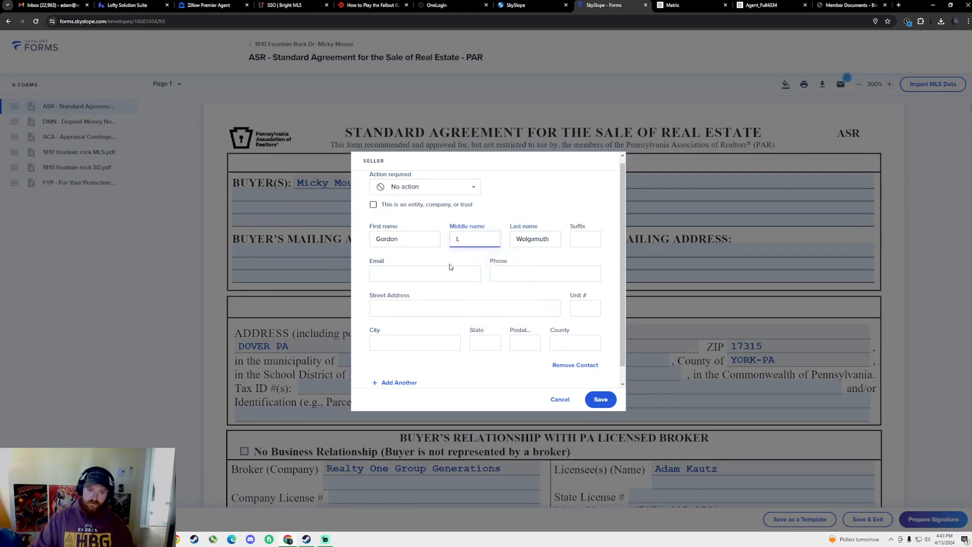
pyautogui.scroll(-1, 440, 323)
pyautogui.click(400, 366)
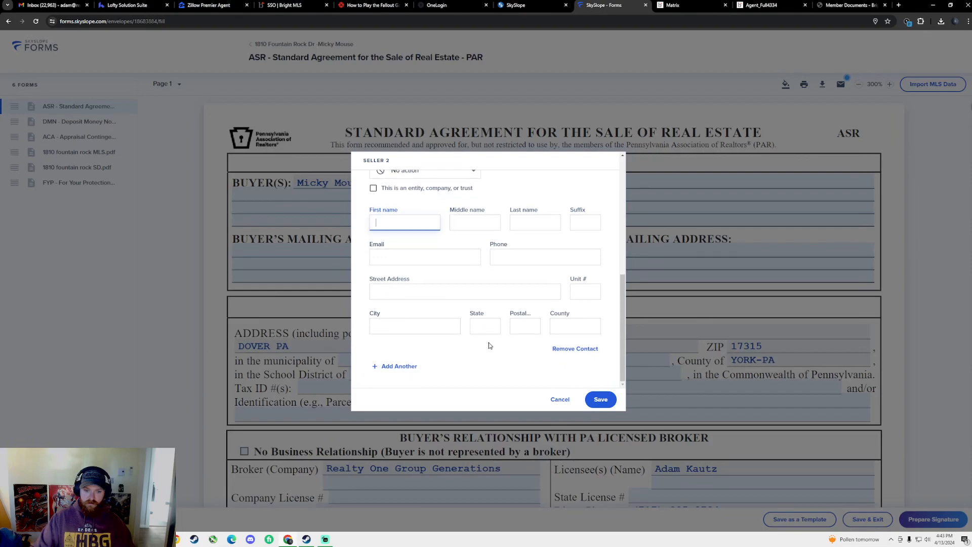
pyautogui.click(539, 219)
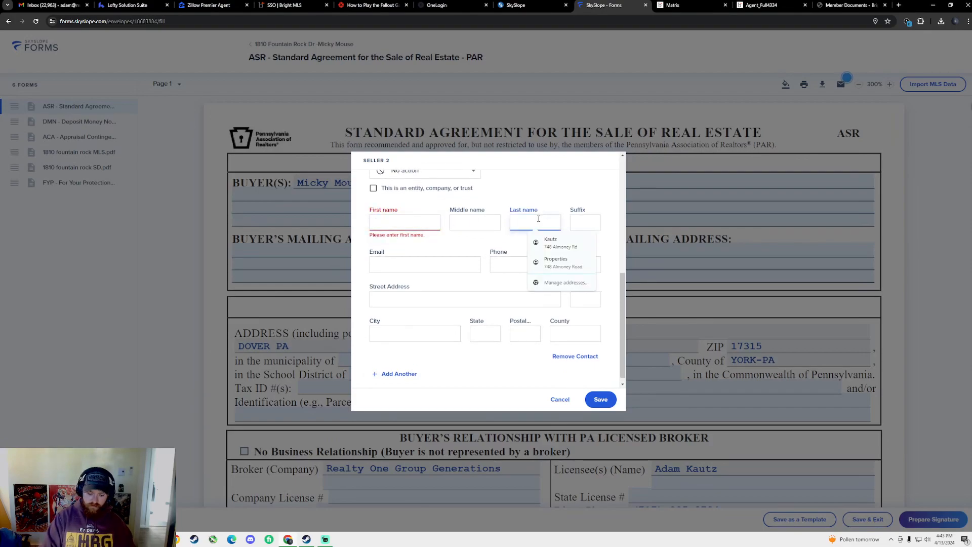
pyautogui.hotkey('ctrl', 'v')
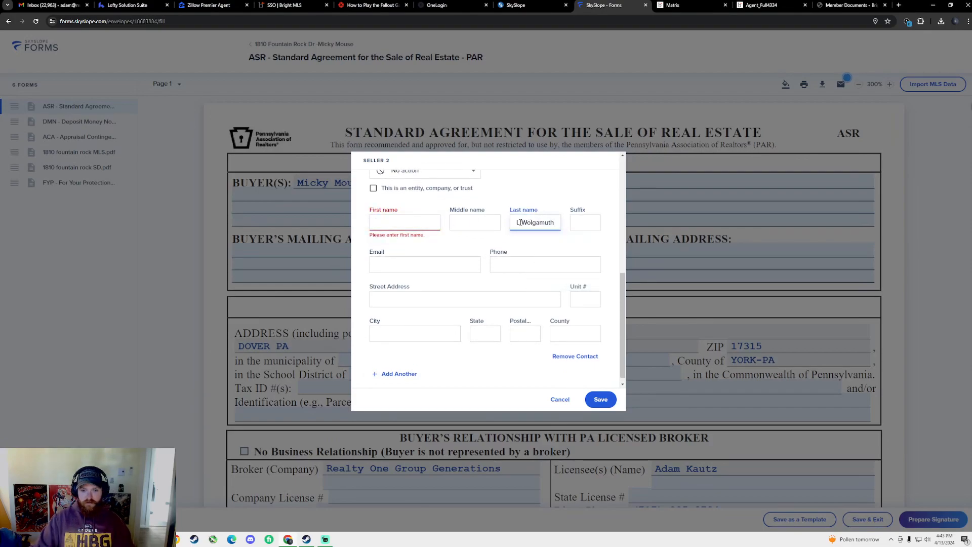
pyautogui.press('BackSpace')
pyautogui.press('BackSpace')
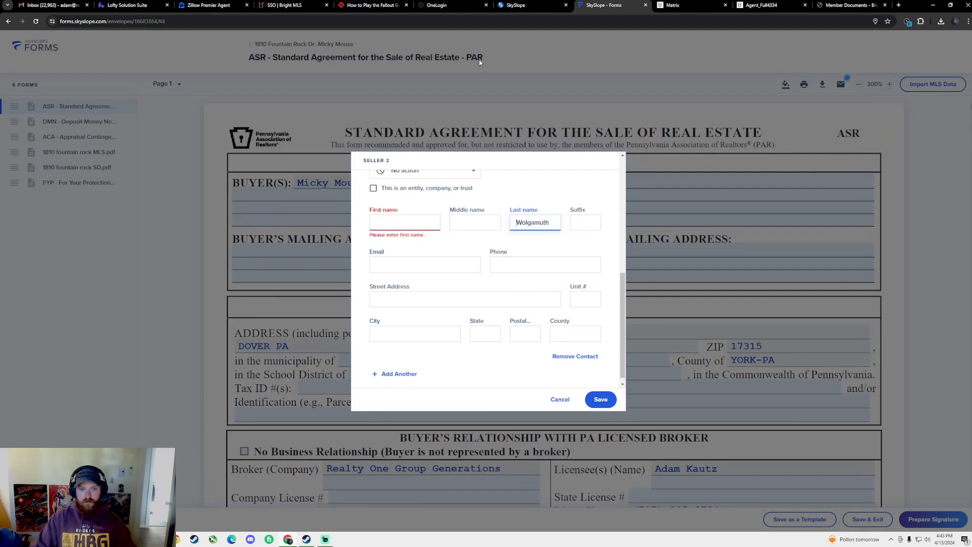
# Recheck the MLS listing and report for the second owner's name
pyautogui.click(673, 5)
pyautogui.scroll(-3, 426, 179)
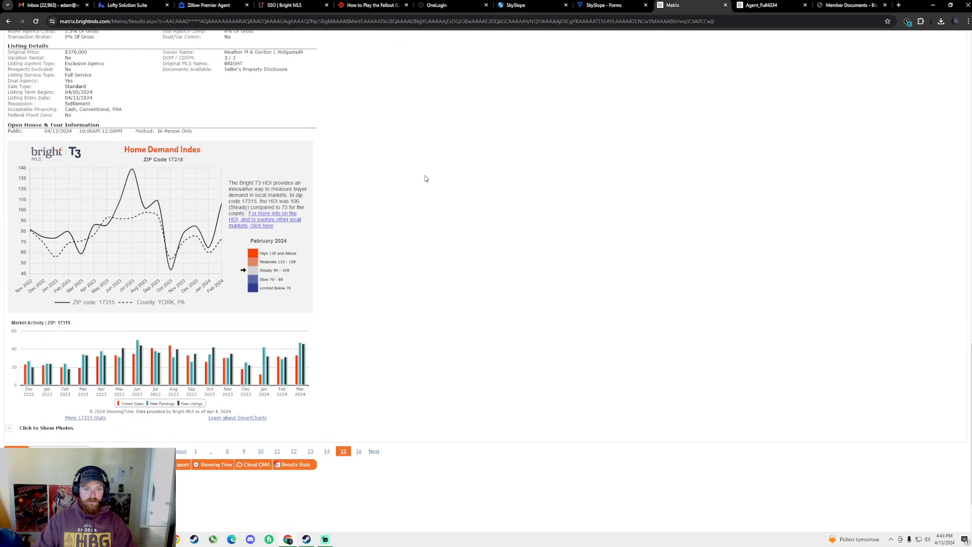
pyautogui.scroll(2, 426, 178)
pyautogui.click(767, 5)
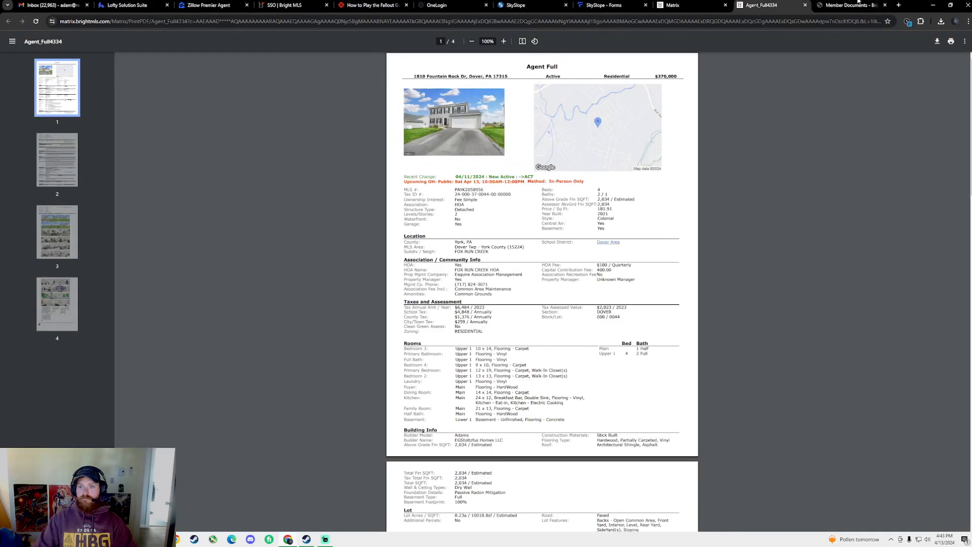
pyautogui.click(835, 5)
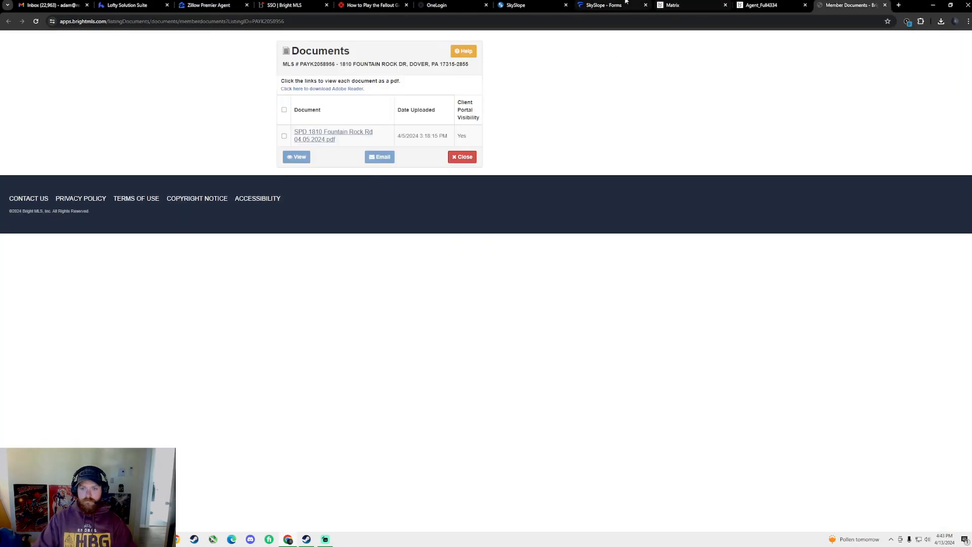
pyautogui.click(640, 4)
# Enter the second seller's first name and save both sellers
pyautogui.click(388, 219)
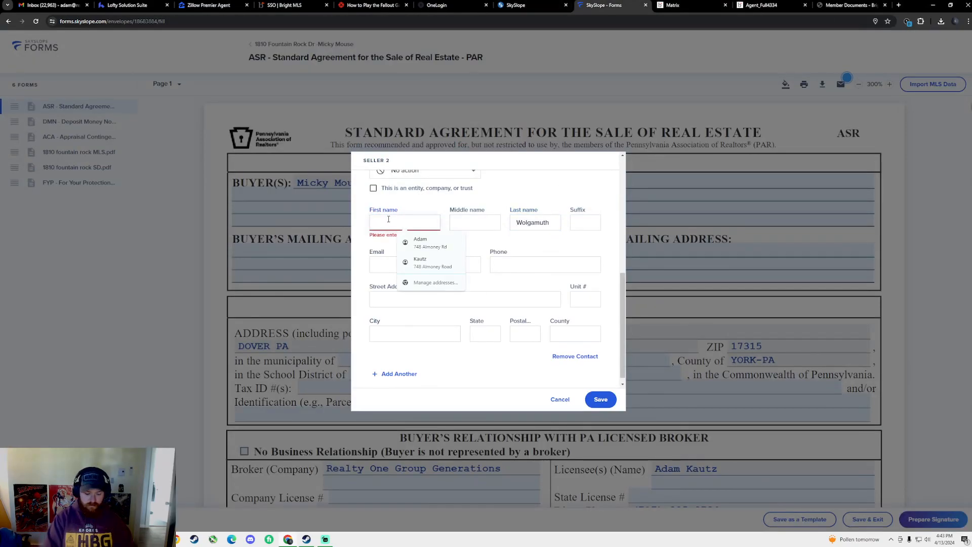
pyautogui.write('Heatherq')
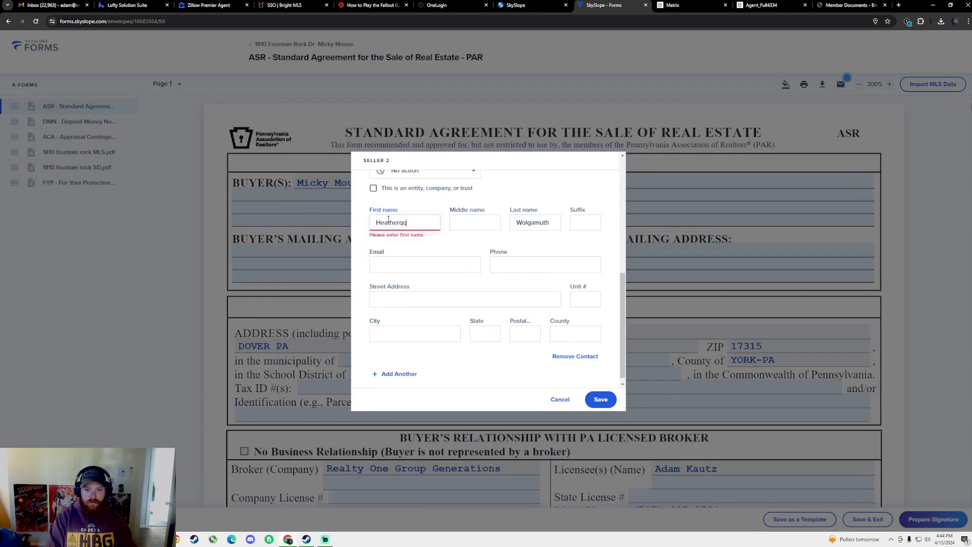
pyautogui.write('q')
pyautogui.press('BackSpace')
pyautogui.press('BackSpace')
pyautogui.press('Tab')
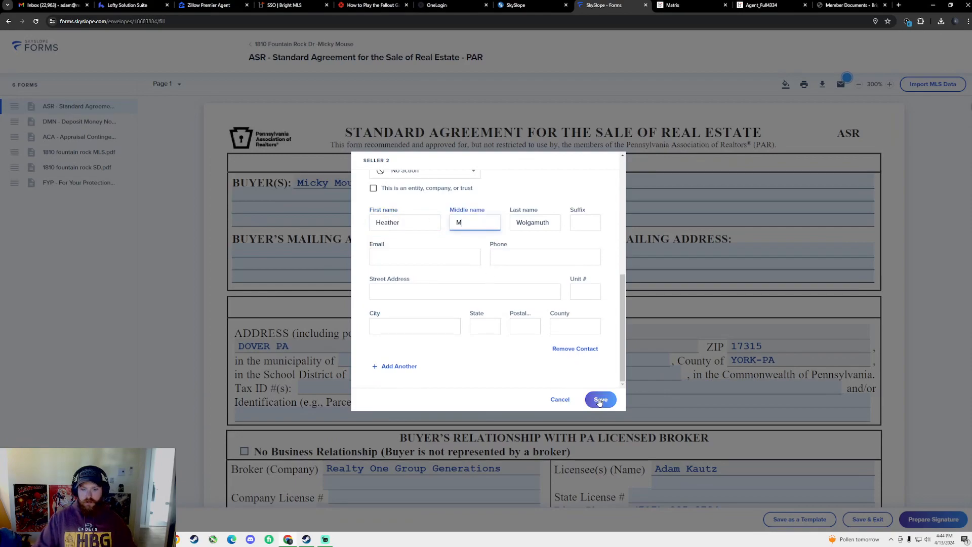
pyautogui.scroll(-1, 443, 253)
pyautogui.scroll(1, 425, 312)
pyautogui.scroll(4, 425, 313)
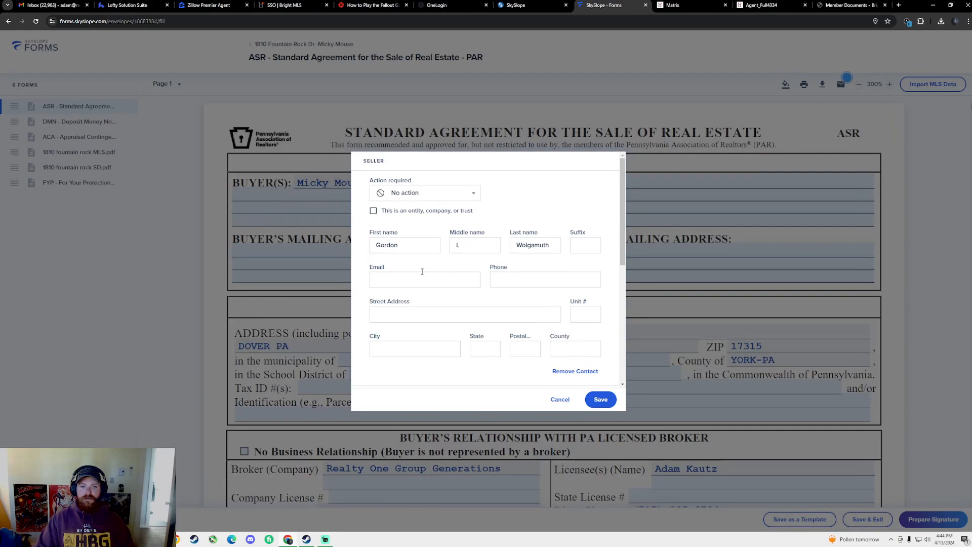
pyautogui.scroll(-3, 413, 268)
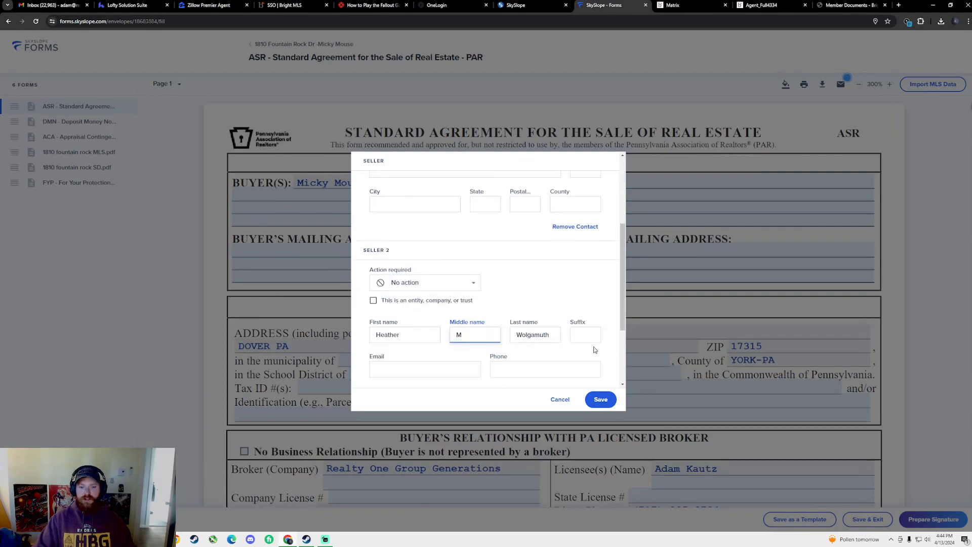
pyautogui.click(600, 399)
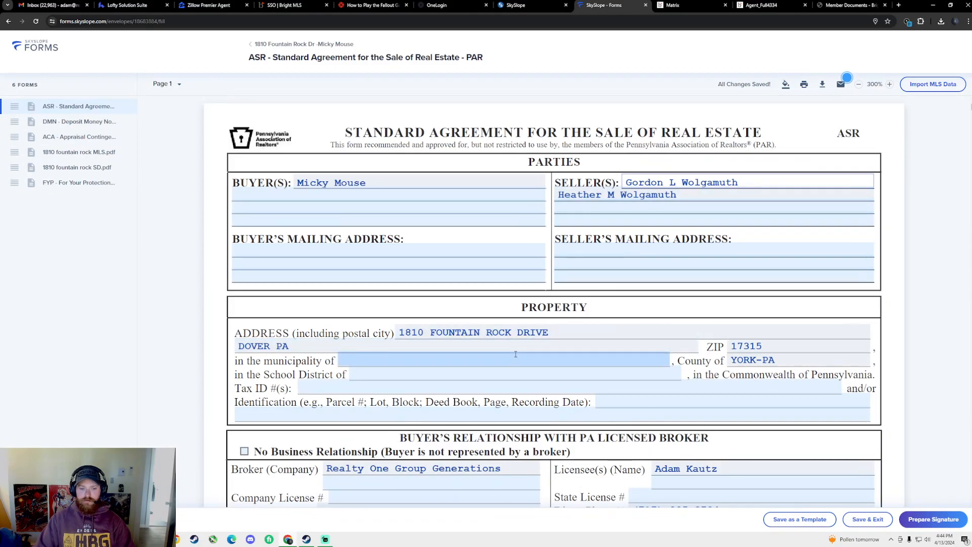
pyautogui.scroll(-1, 575, 324)
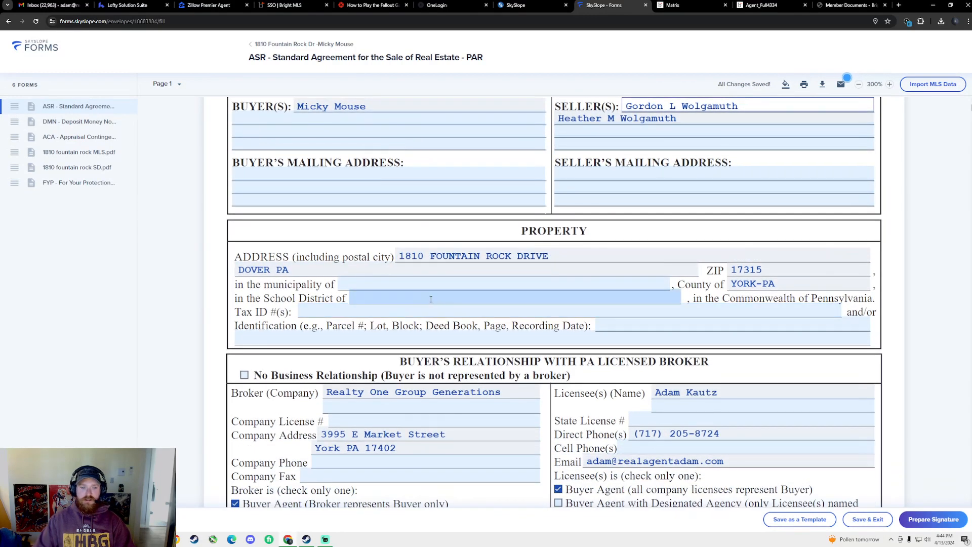
pyautogui.scroll(1, 377, 316)
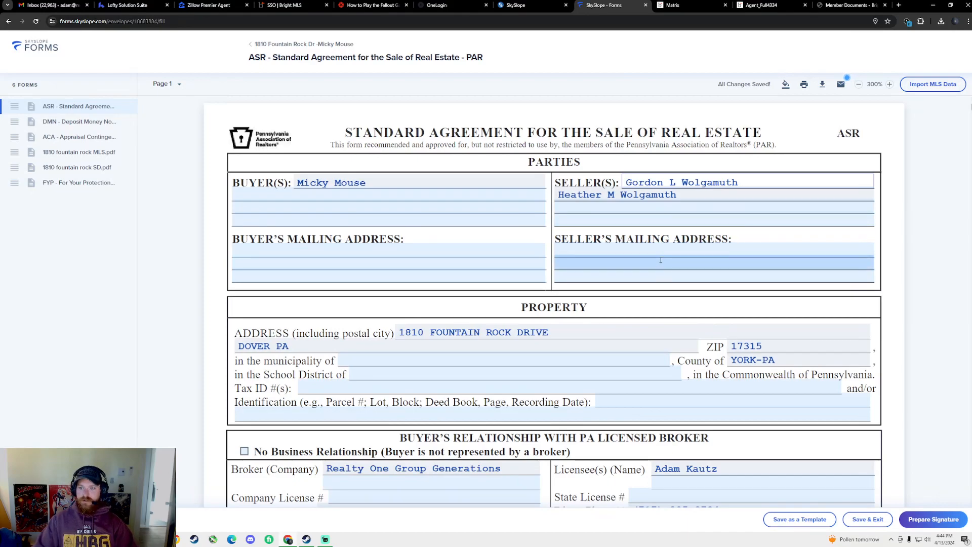
pyautogui.scroll(-2, 661, 260)
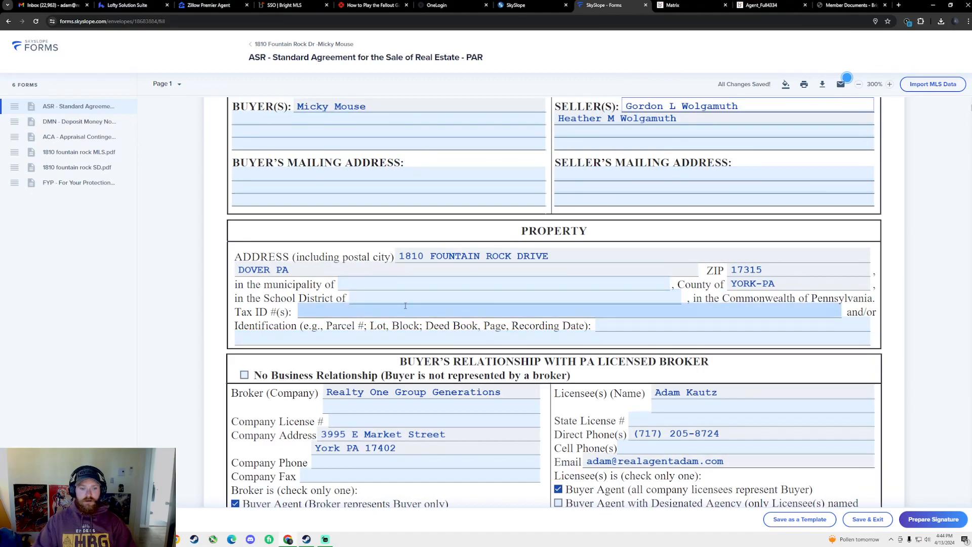
pyautogui.click(673, 5)
pyautogui.scroll(5, 335, 235)
pyautogui.scroll(8, 173, 170)
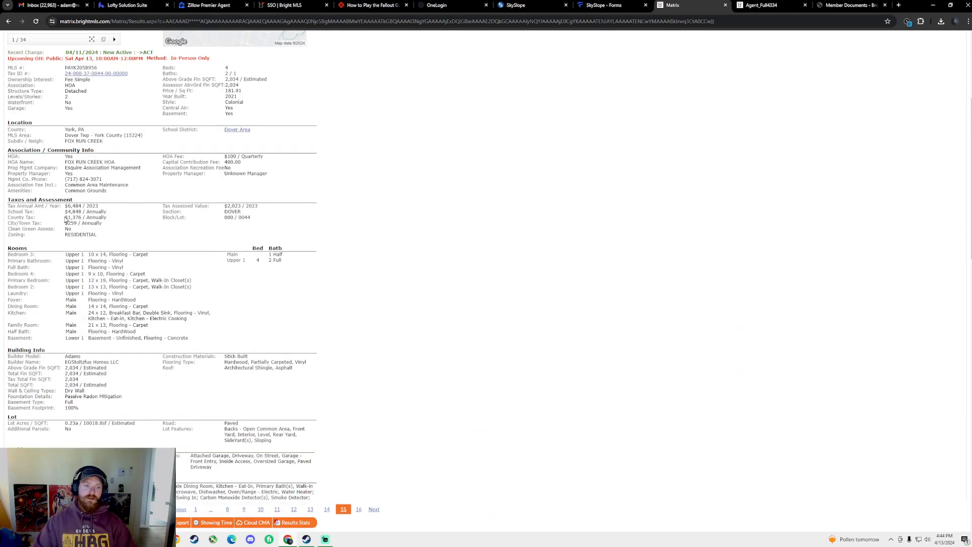
pyautogui.moveTo(143, 231); pyautogui.dragTo(62, 229)
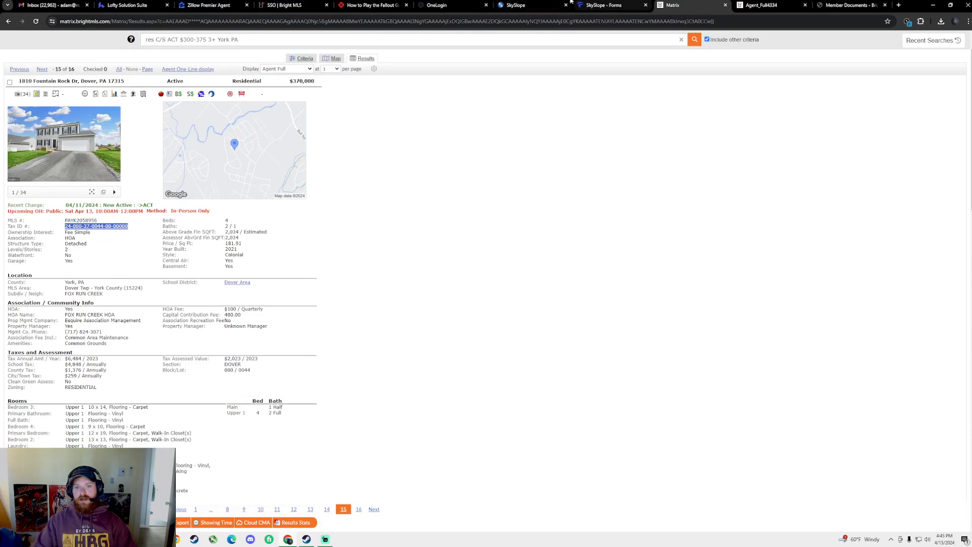
pyautogui.click(606, 6)
pyautogui.click(320, 310)
pyautogui.hotkey('ctrl', 'v')
# Copy the Dover Area school district from the listing into the School District field
pyautogui.click(700, 3)
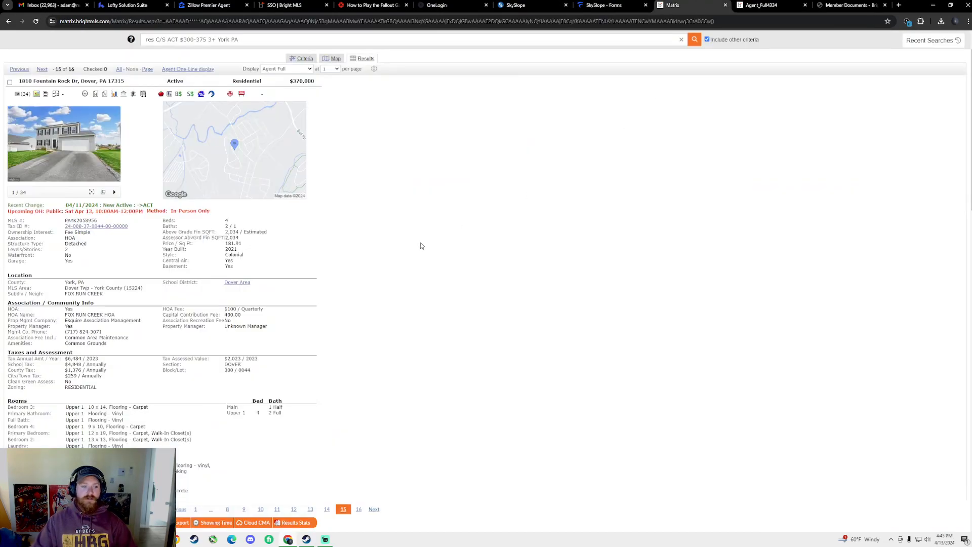
pyautogui.tripleClick(236, 283)
pyautogui.click(850, 5)
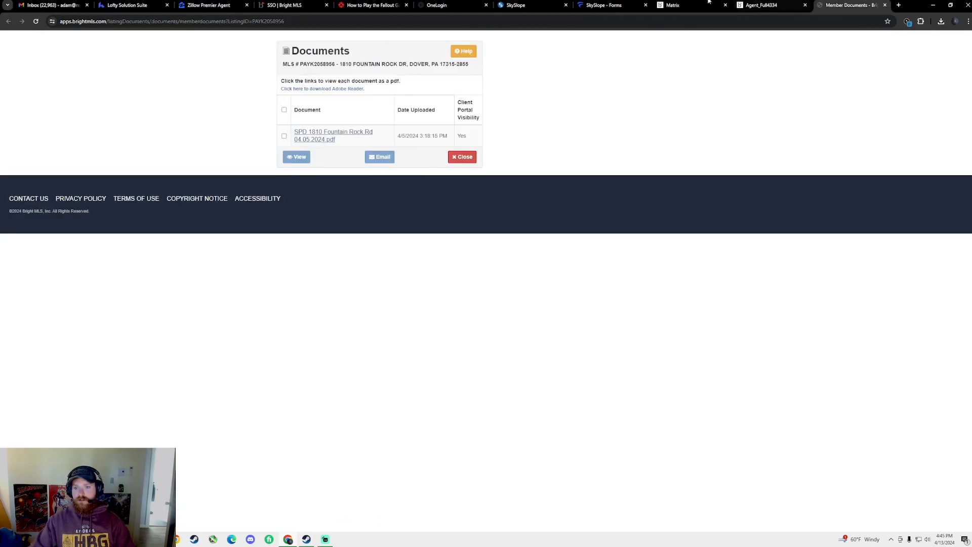
pyautogui.click(605, 5)
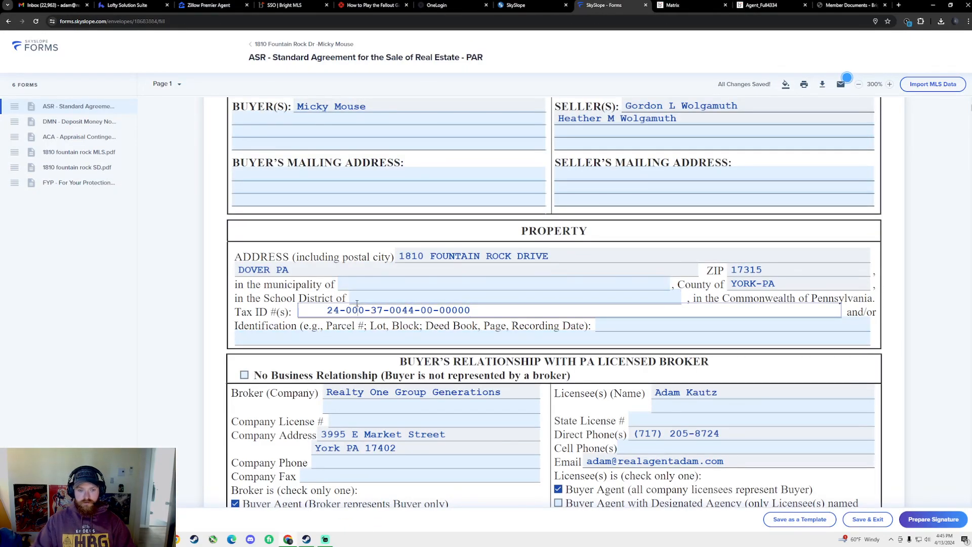
pyautogui.click(531, 298)
pyautogui.hotkey('ctrl', 'v')
# Find the Dover Twp municipality in the listing and move to the form's municipality field
pyautogui.click(691, 5)
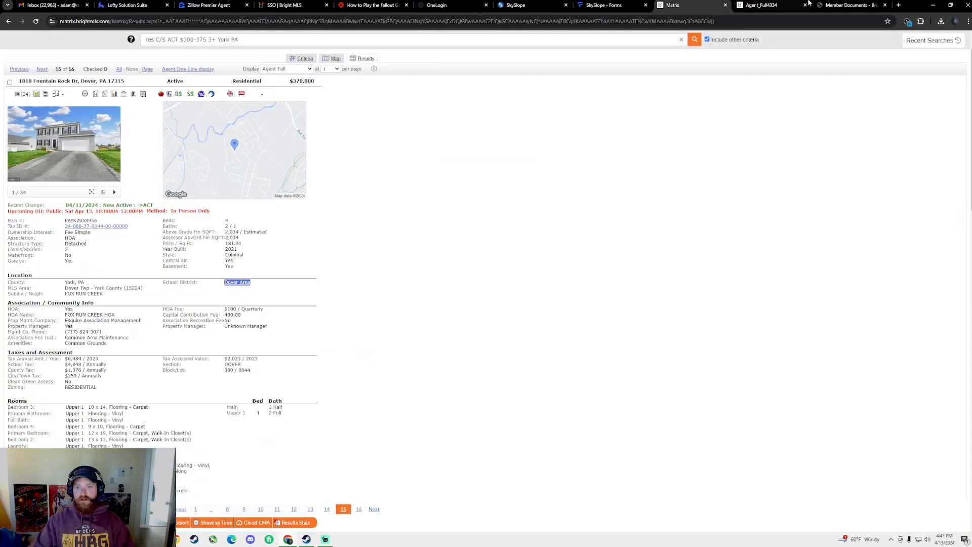
pyautogui.click(210, 270)
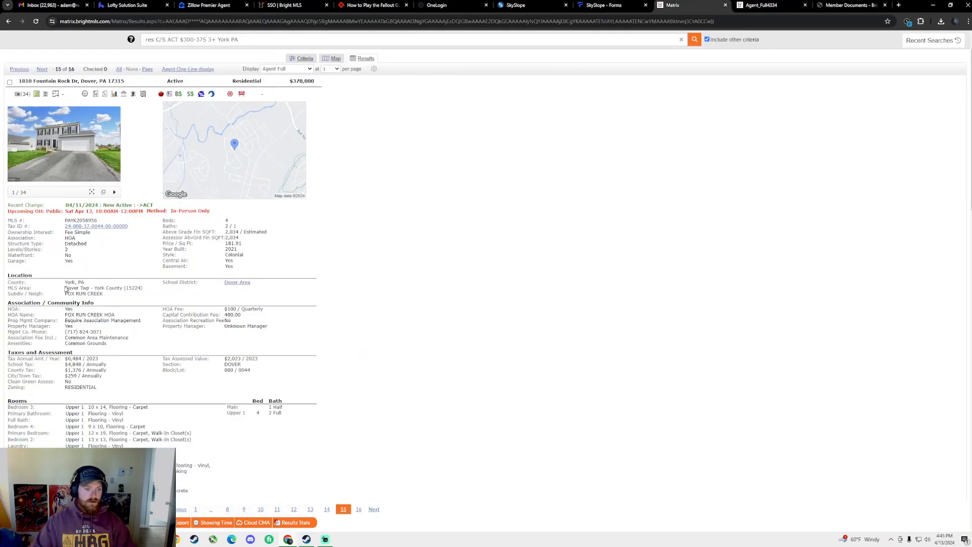
pyautogui.moveTo(62, 290); pyautogui.dragTo(88, 287)
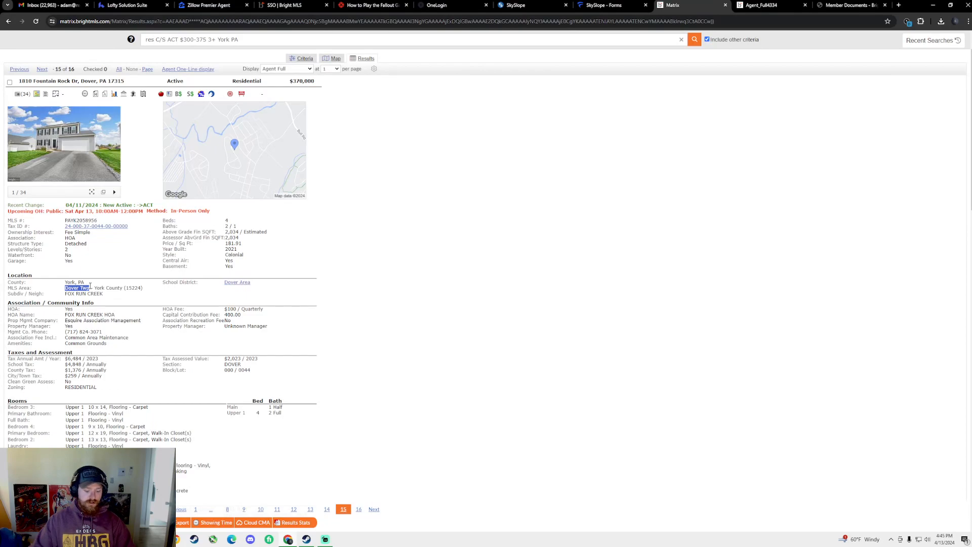
pyautogui.moveTo(14, 288)
pyautogui.mouseDown()
pyautogui.moveTo(48, 289)
pyautogui.moveTo(4, 289)
pyautogui.moveTo(32, 289)
pyautogui.mouseUp()
pyautogui.click(3, 293)
pyautogui.click(42, 288)
pyautogui.click(41, 288)
pyautogui.click(7, 292)
pyautogui.click(57, 290)
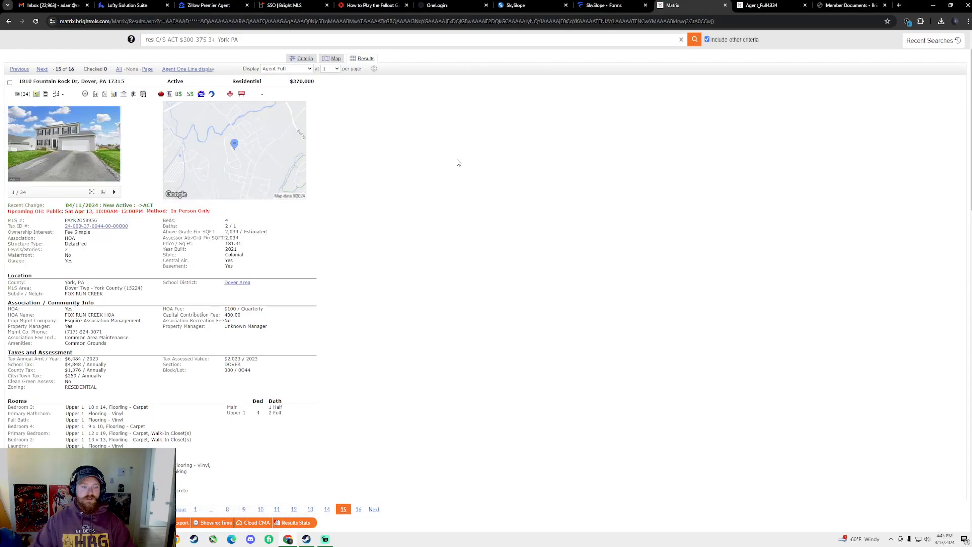
pyautogui.click(603, 3)
pyautogui.hotkey('shift', 'Tab')
# Enter Dover Twp, then fill the agent dialog with the saved brokerage and agent license numbers and save
pyautogui.write('Dover Twp')
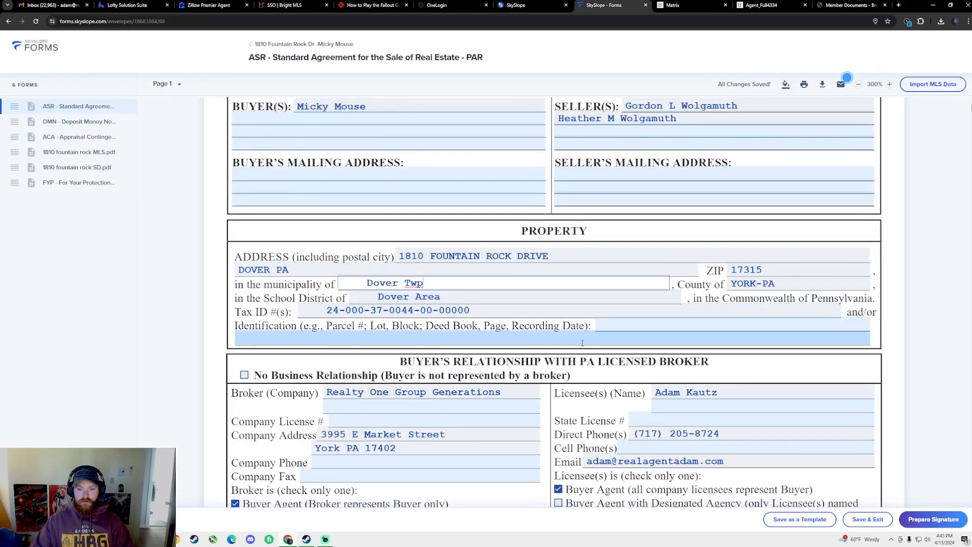
pyautogui.scroll(-3, 577, 343)
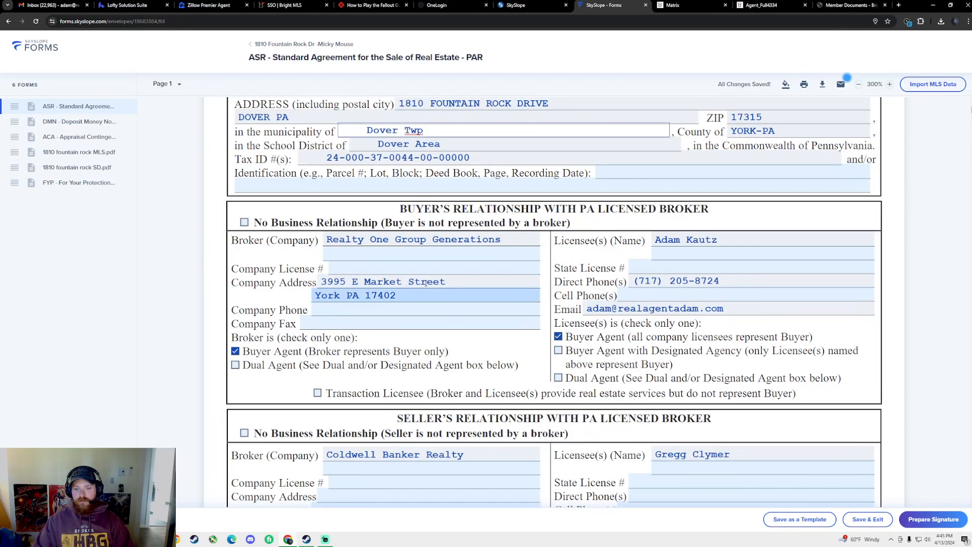
pyautogui.click(372, 271)
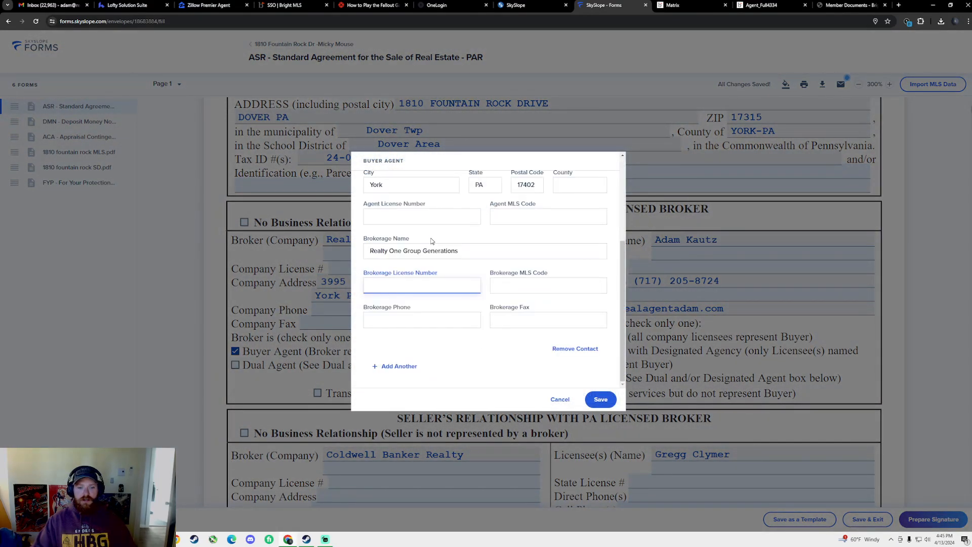
pyautogui.write('RB061397C')
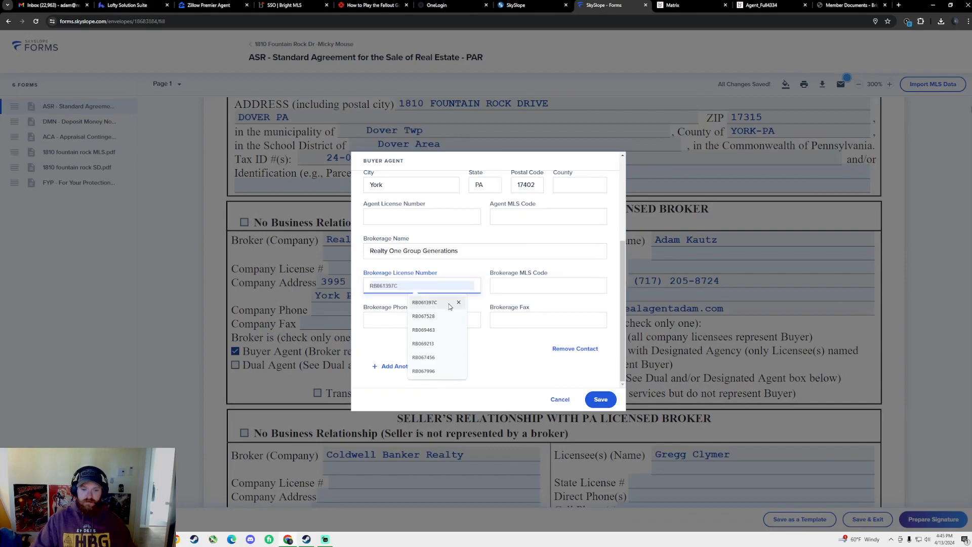
pyautogui.click(425, 344)
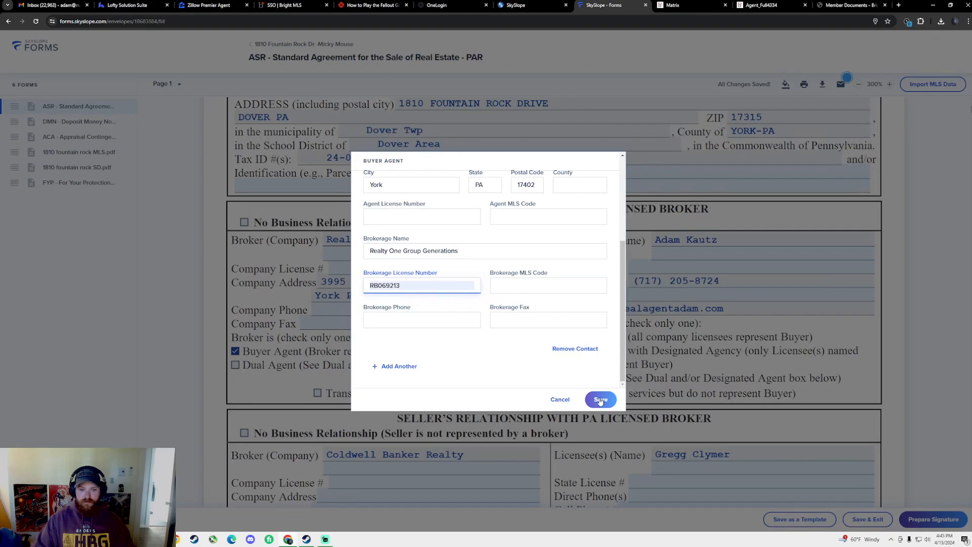
pyautogui.scroll(1, 557, 354)
pyautogui.click(421, 255)
pyautogui.click(436, 271)
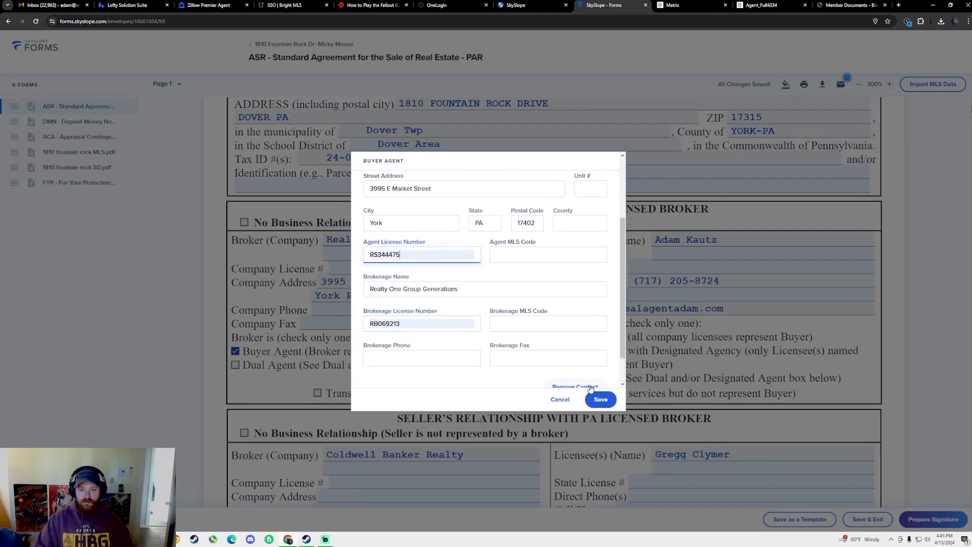
pyautogui.click(600, 399)
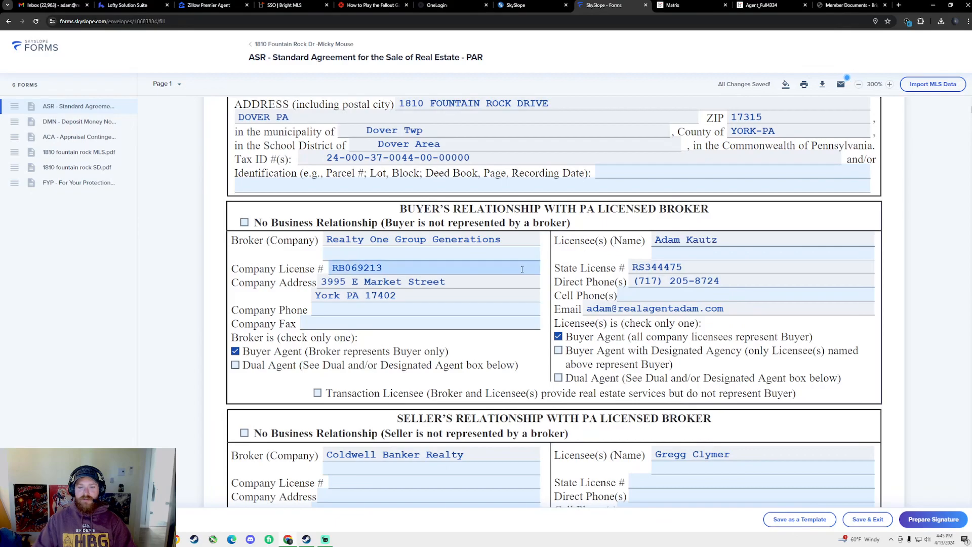
# Review the completed Coldwell Banker Realty seller broker section and bring up the MLS listing
pyautogui.scroll(-2, 286, 290)
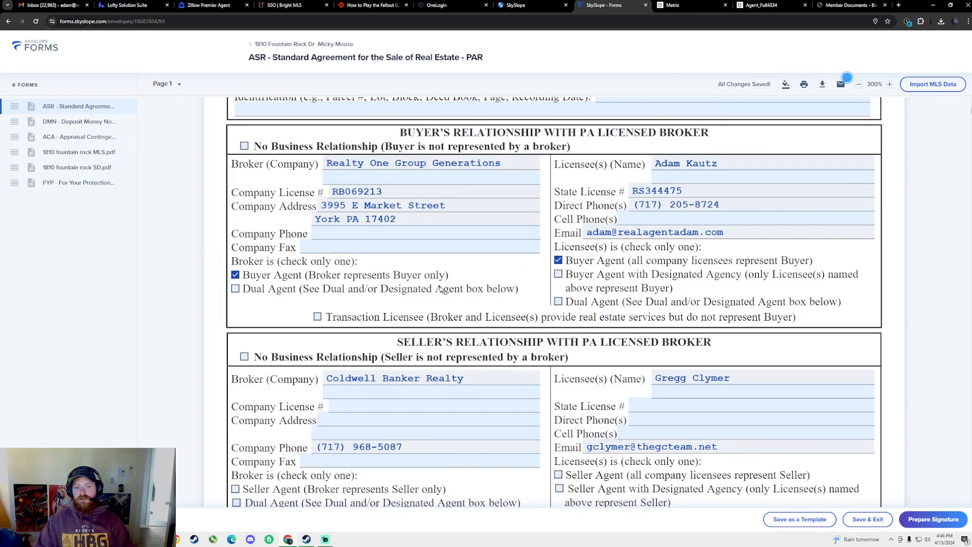
pyautogui.scroll(-3, 484, 292)
pyautogui.scroll(1, 466, 284)
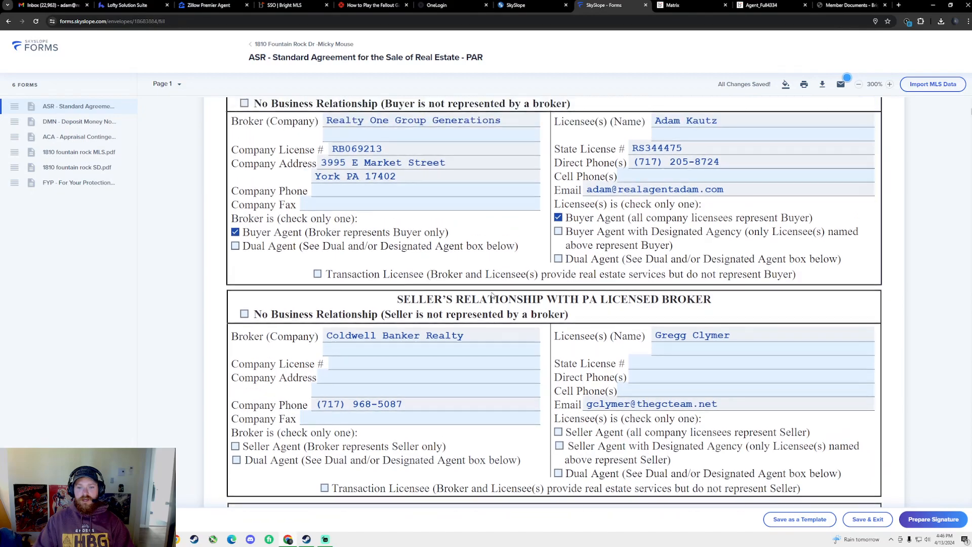
pyautogui.scroll(-1, 451, 271)
pyautogui.scroll(3, 451, 272)
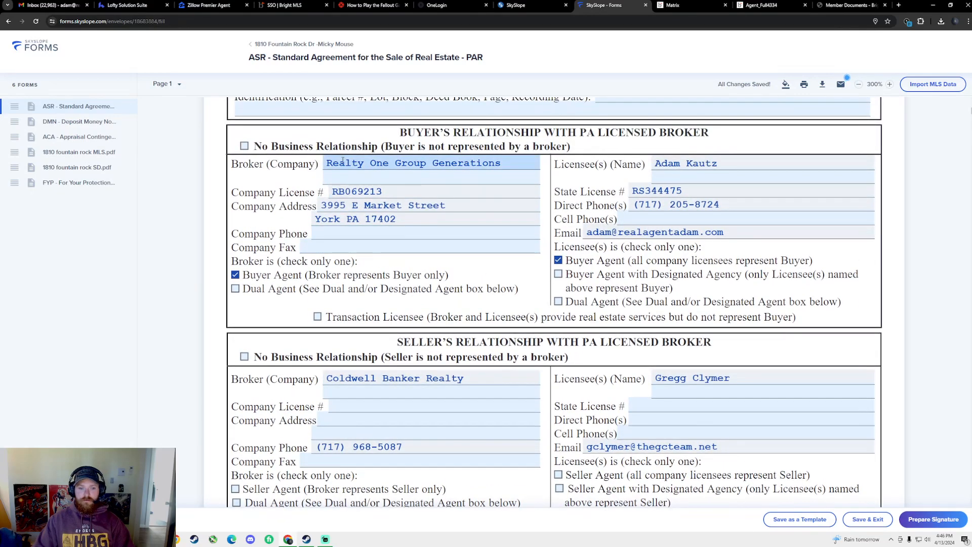
pyautogui.scroll(-3, 385, 212)
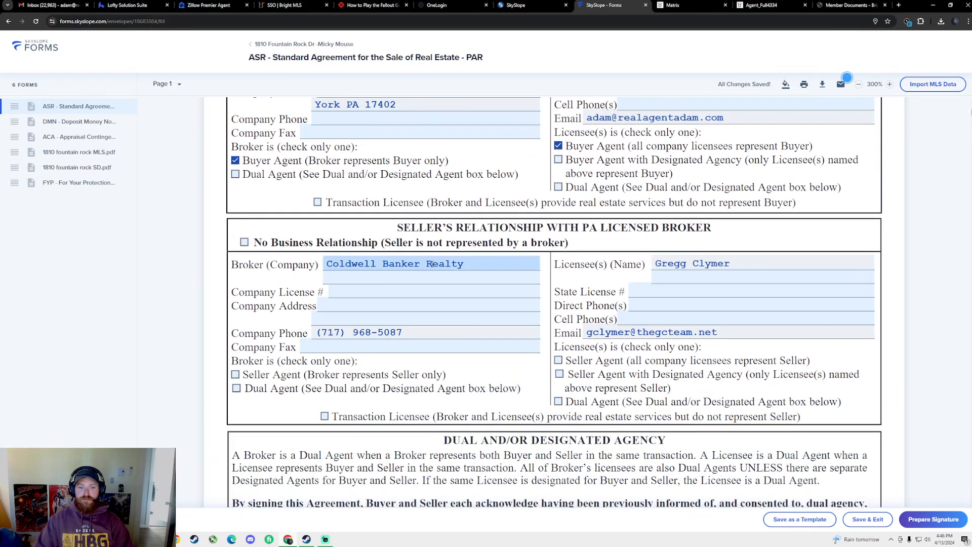
pyautogui.scroll(3, 429, 264)
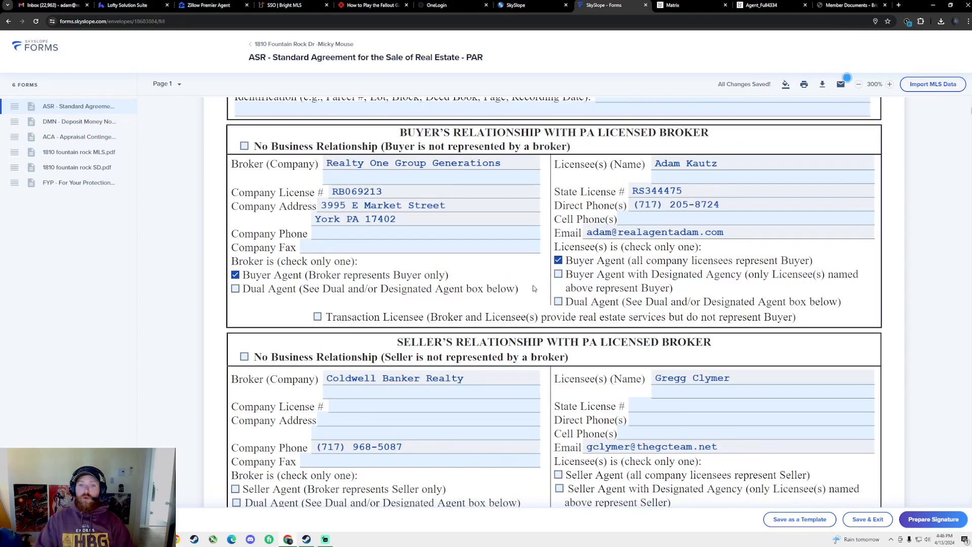
pyautogui.scroll(-1, 524, 288)
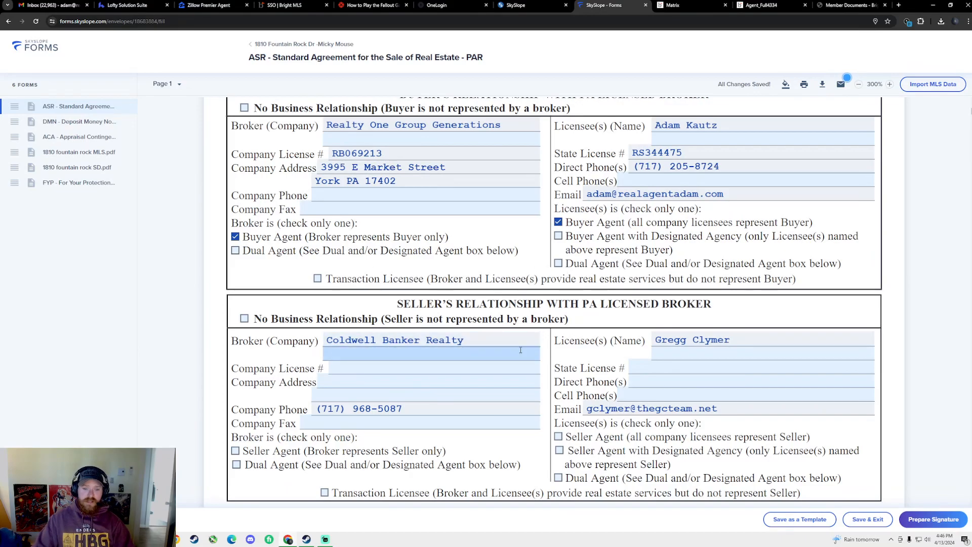
pyautogui.scroll(-2, 459, 318)
pyautogui.scroll(-1, 416, 304)
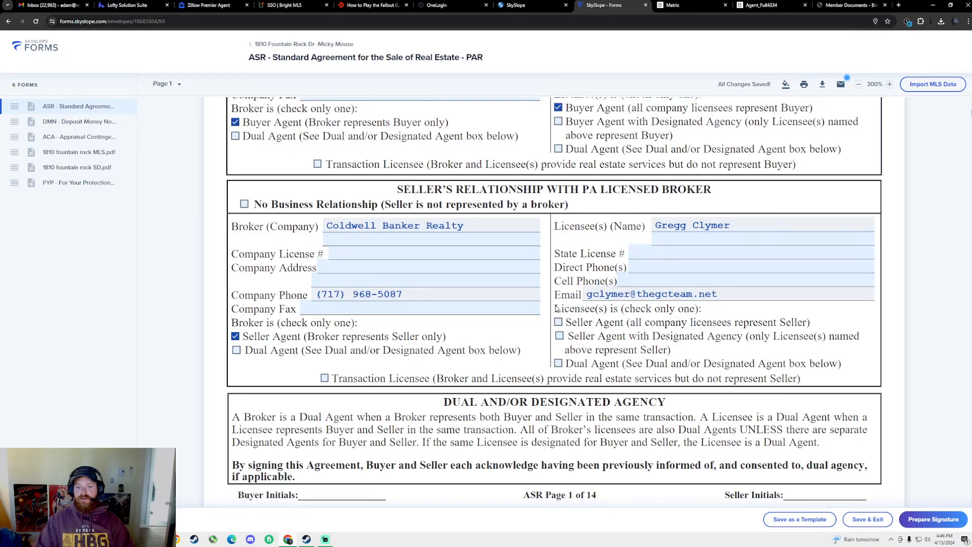
pyautogui.scroll(4, 666, 369)
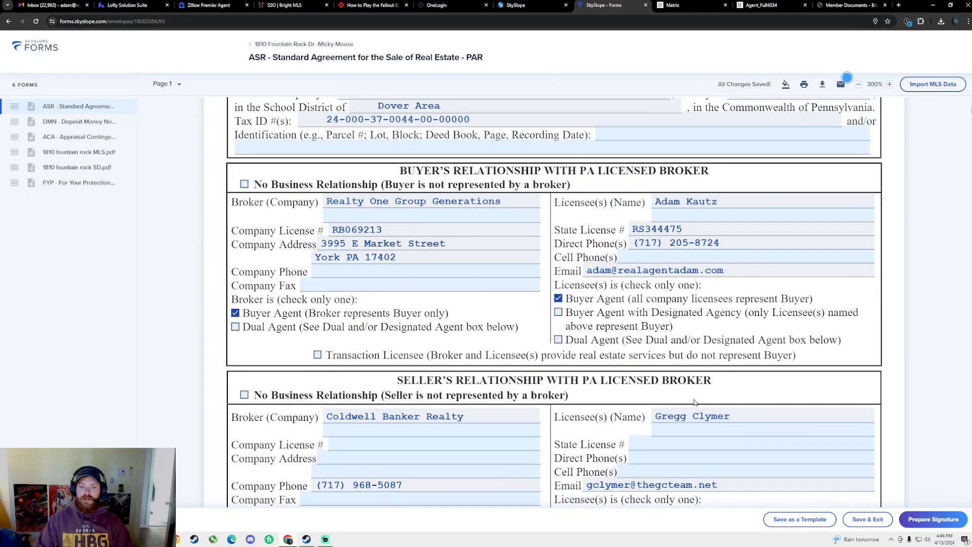
pyautogui.scroll(-2, 638, 335)
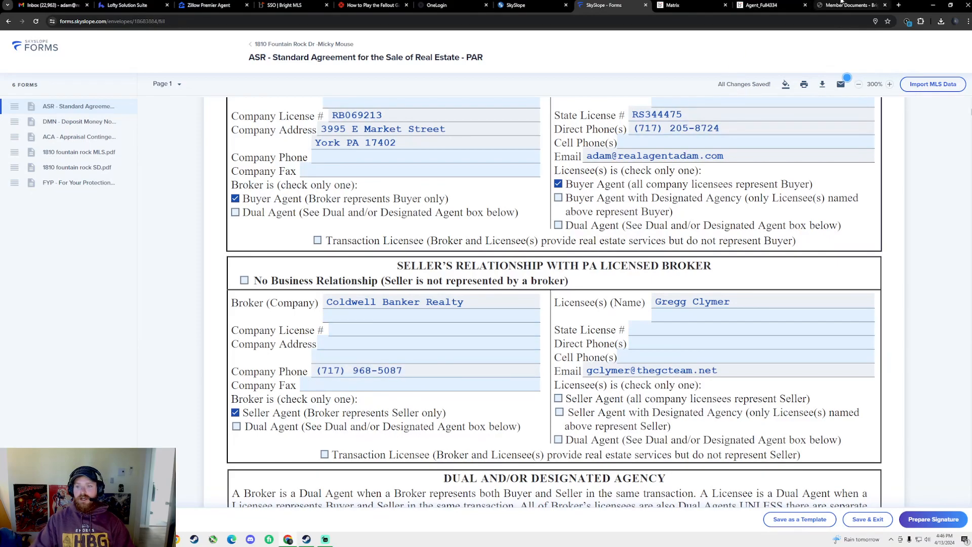
pyautogui.click(708, 4)
pyautogui.scroll(-5, 311, 276)
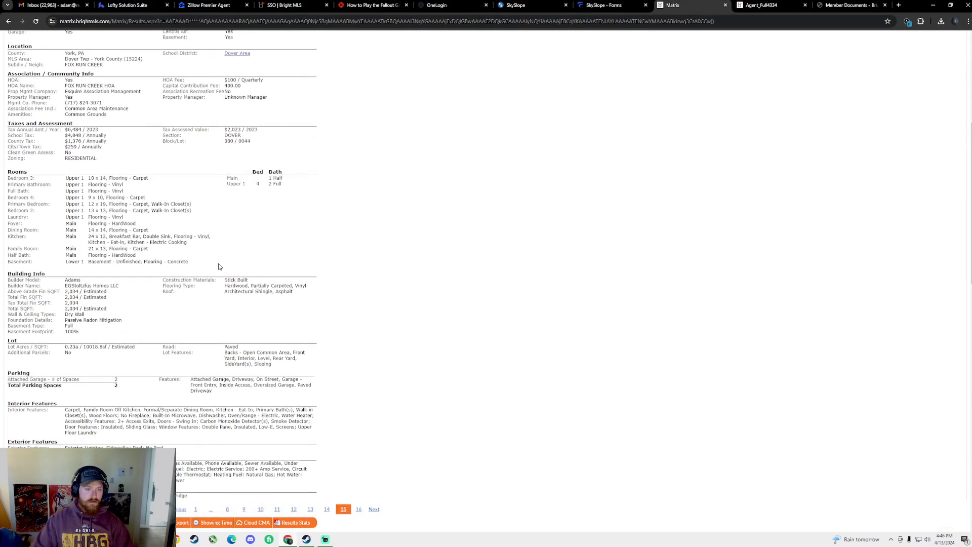
pyautogui.scroll(-8, 127, 175)
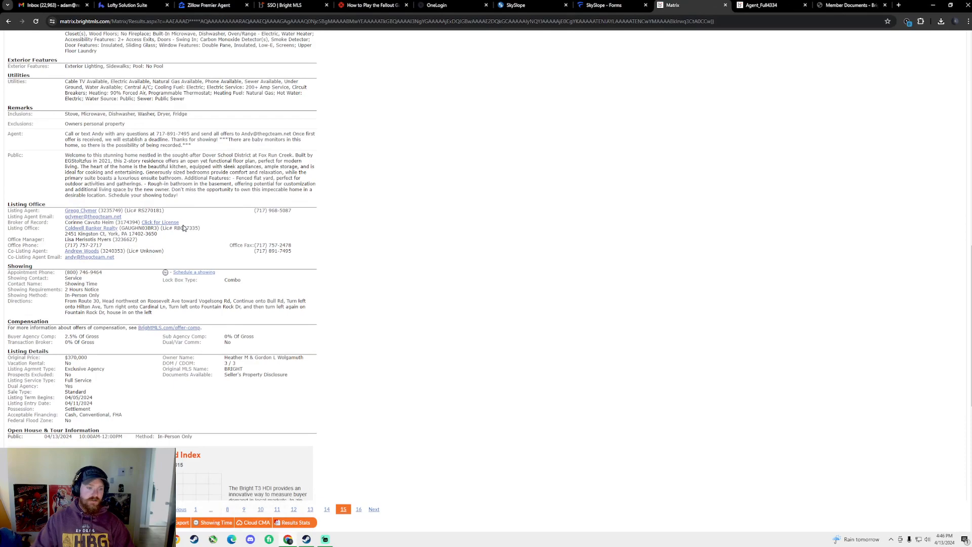
pyautogui.moveTo(137, 210); pyautogui.dragTo(160, 209)
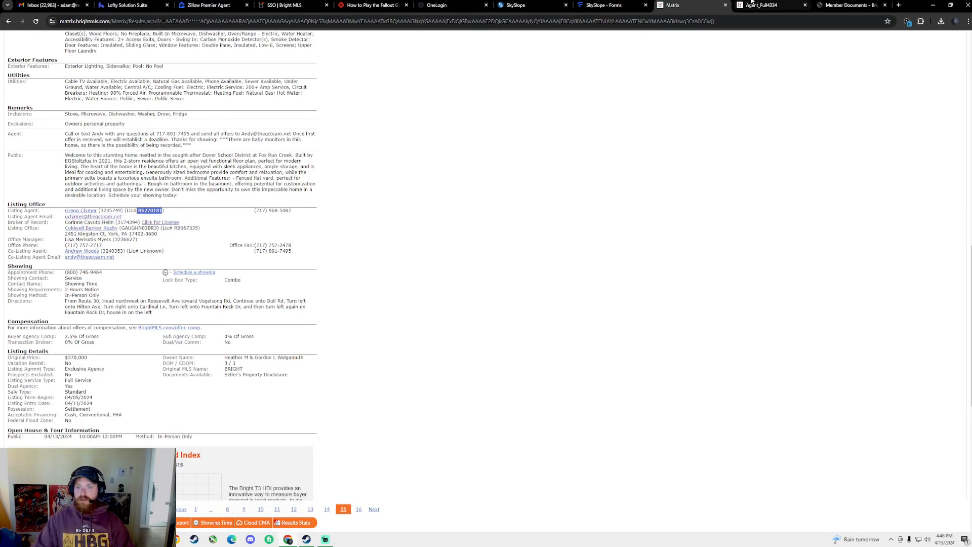
pyautogui.click(605, 6)
pyautogui.click(635, 324)
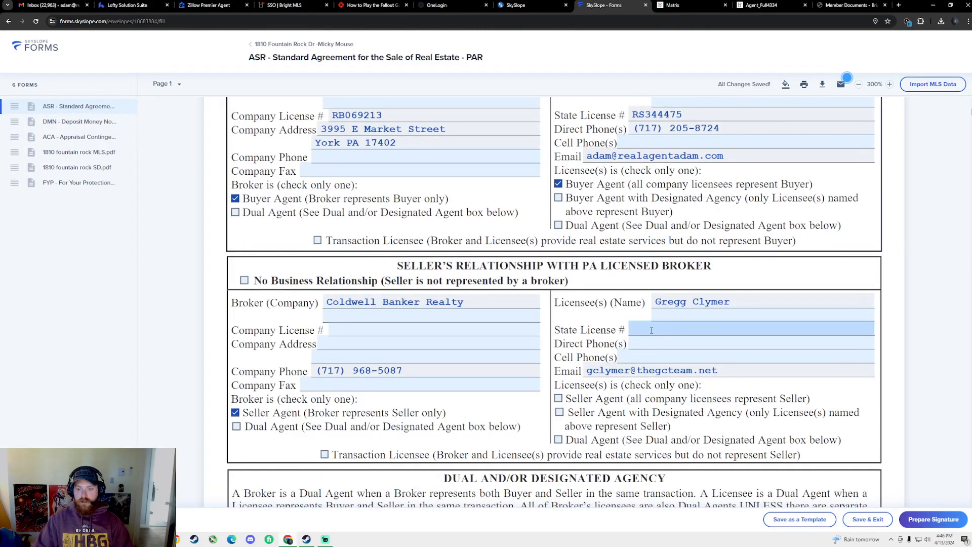
pyautogui.click(635, 323)
pyautogui.hotkey('ctrl', 'v')
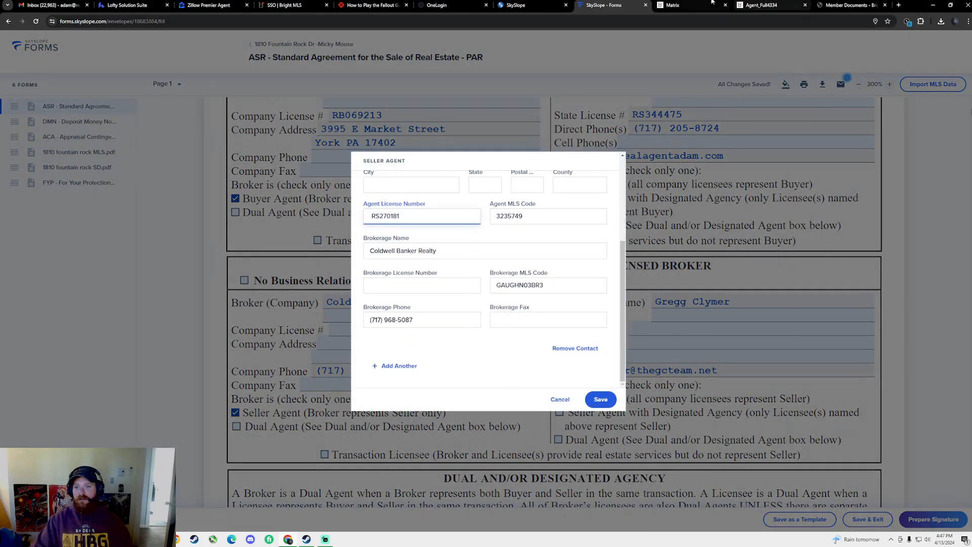
# Copy brokerage license RB067335 from the listing into the dialog and save it
pyautogui.click(536, 3)
pyautogui.click(676, 5)
pyautogui.click(230, 230)
pyautogui.moveTo(174, 228); pyautogui.dragTo(193, 230)
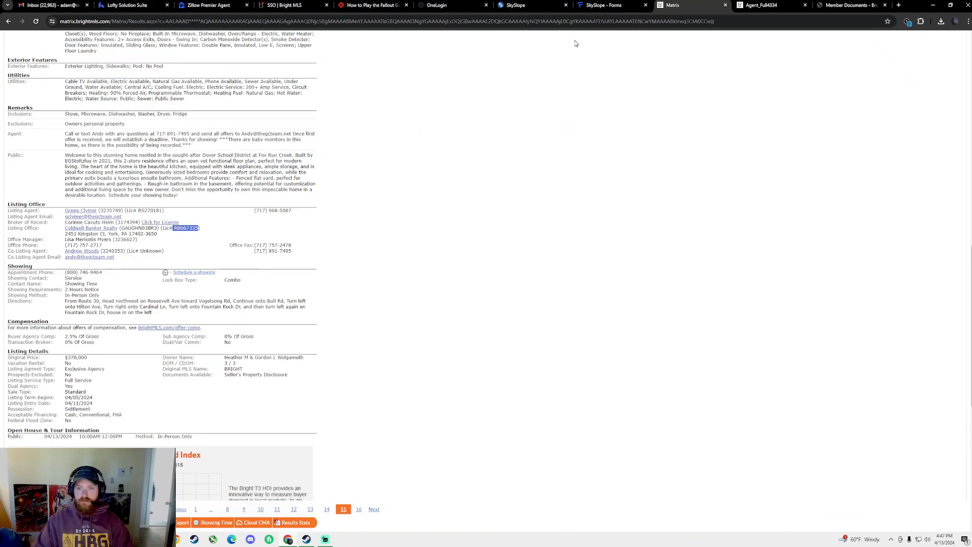
pyautogui.click(608, 5)
pyautogui.click(425, 286)
pyautogui.hotkey('ctrl', 'v')
pyautogui.click(601, 400)
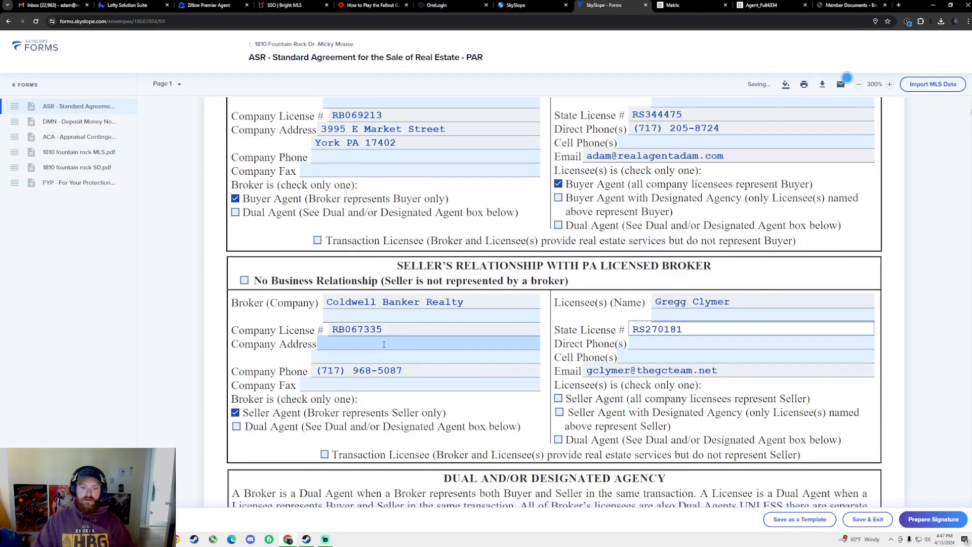
# Paste the listing office's street address as the seller's company address and save
pyautogui.click(526, 6)
pyautogui.click(694, 5)
pyautogui.click(431, 257)
pyautogui.moveTo(59, 237); pyautogui.dragTo(168, 235)
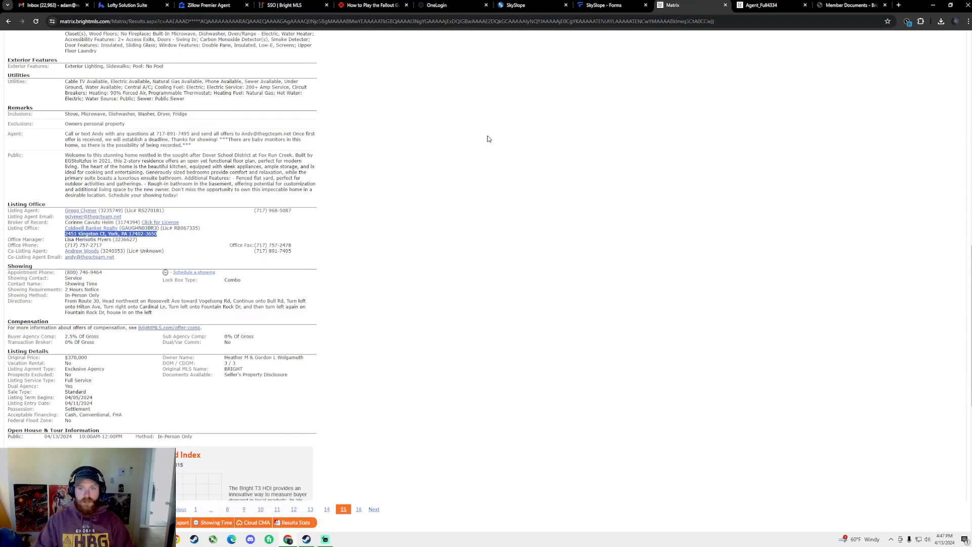
pyautogui.click(603, 5)
pyautogui.click(362, 343)
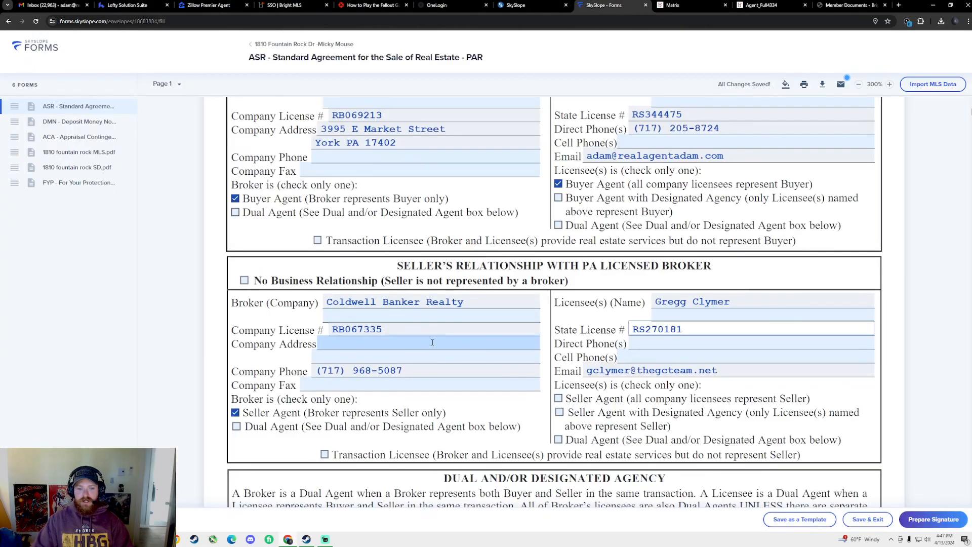
pyautogui.hotkey('ctrl', 'v')
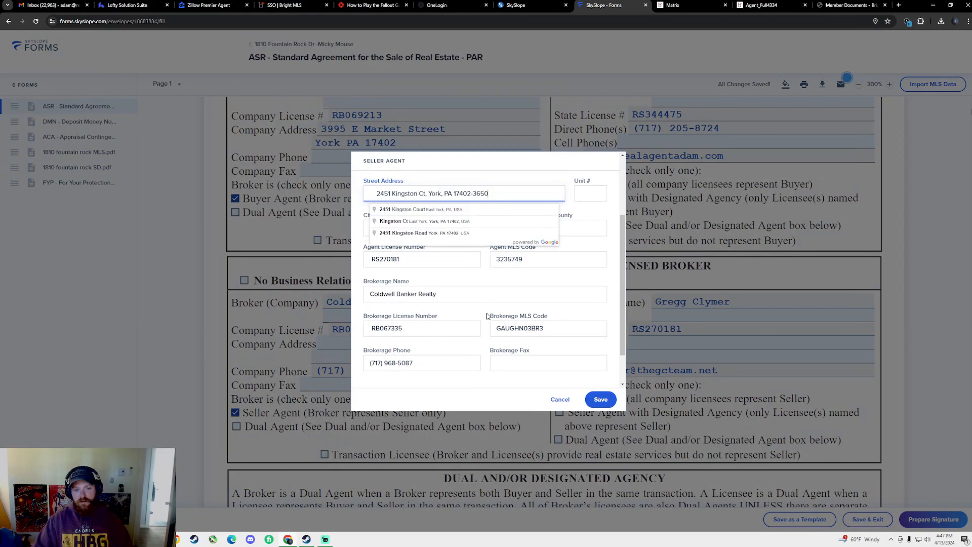
pyautogui.click(425, 211)
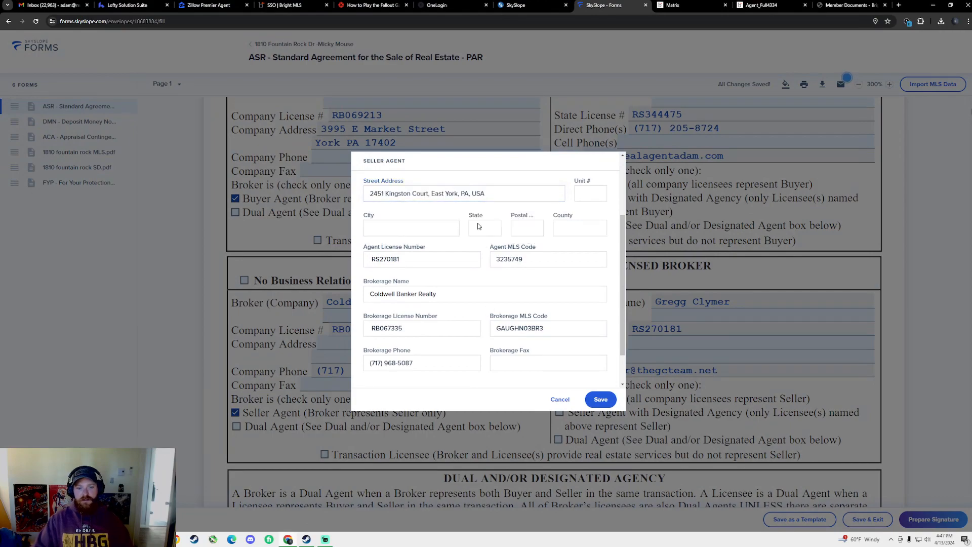
pyautogui.click(601, 399)
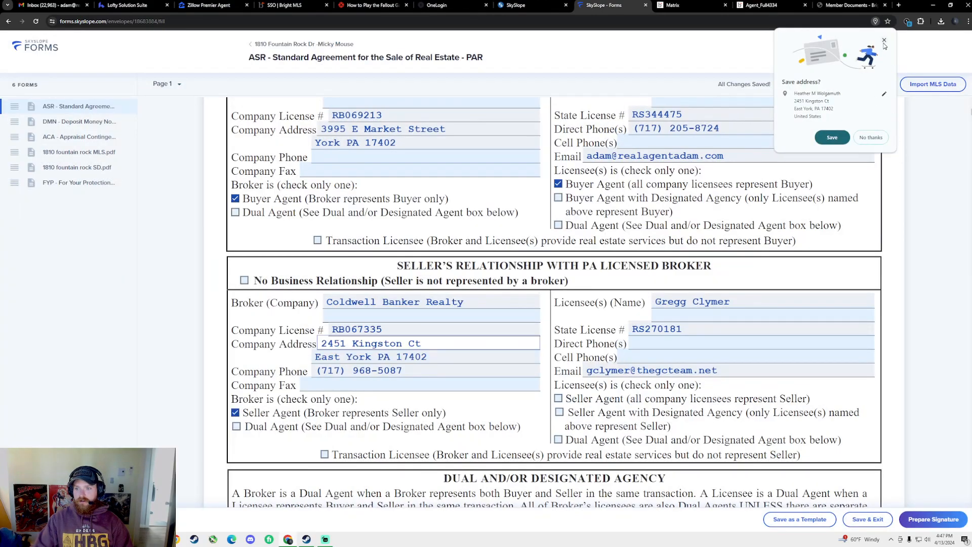
pyautogui.click(885, 40)
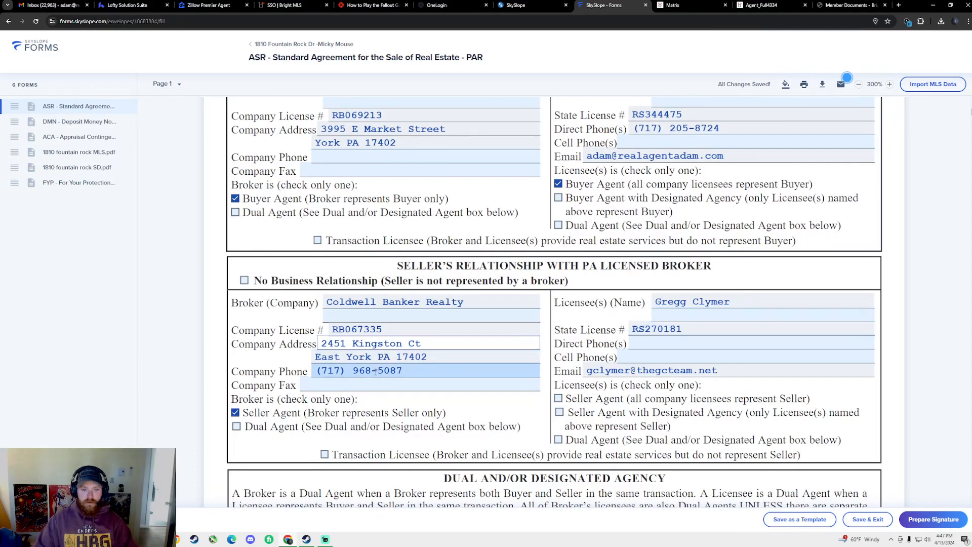
# Copy the listing agent's phone number into the seller licensee's Cell Phone field
pyautogui.scroll(-2, 415, 368)
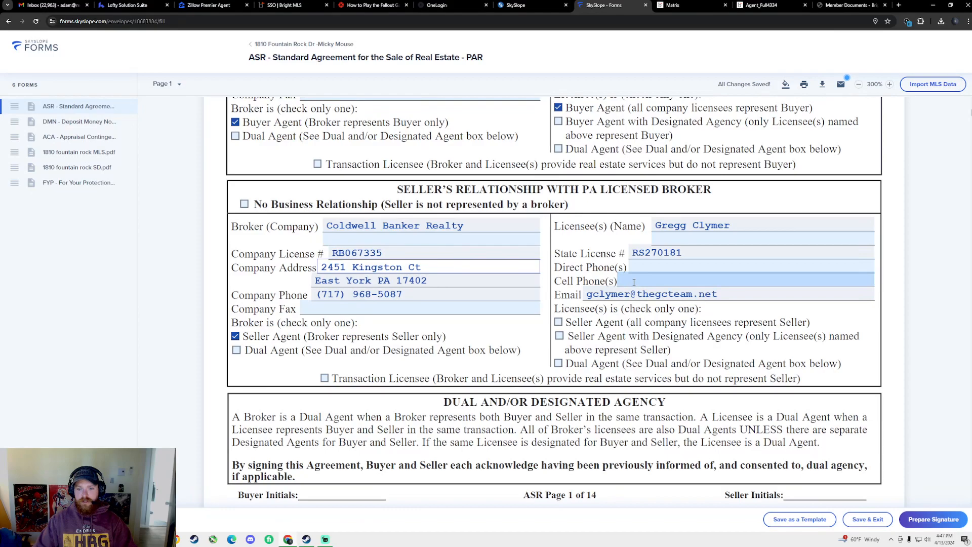
pyautogui.click(693, 5)
pyautogui.moveTo(108, 246); pyautogui.dragTo(79, 245)
pyautogui.click(178, 199)
pyautogui.moveTo(246, 212); pyautogui.dragTo(300, 213)
pyautogui.hotkey('ctrl', 'c')
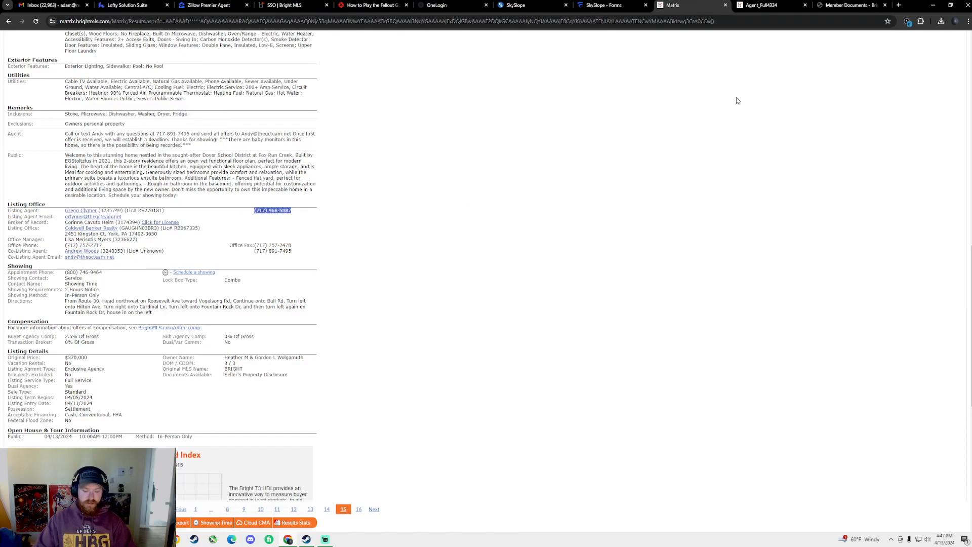
pyautogui.click(619, 5)
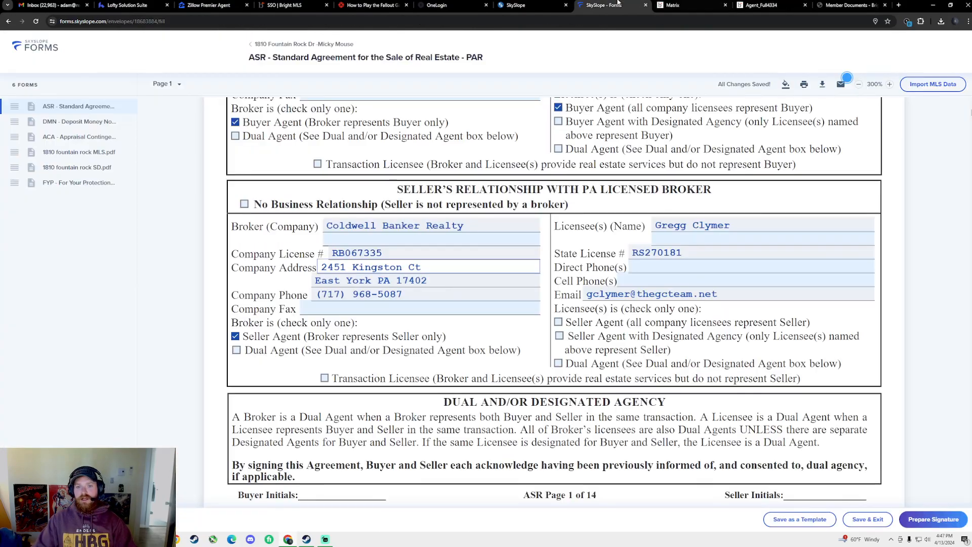
pyautogui.click(654, 280)
pyautogui.hotkey('ctrl', 'v')
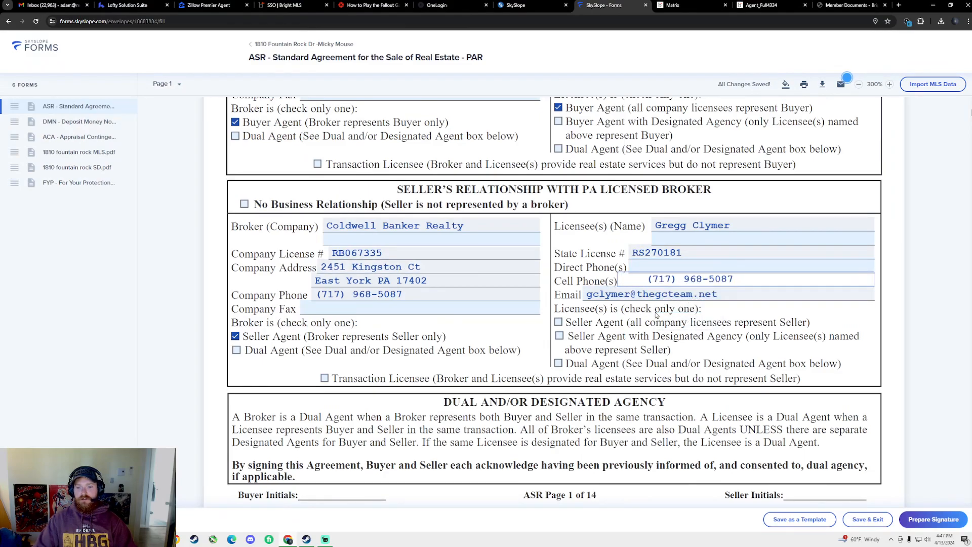
# Set the agreement's 'dated' field on page 2 to April 13, 2024
pyautogui.scroll(-7, 810, 445)
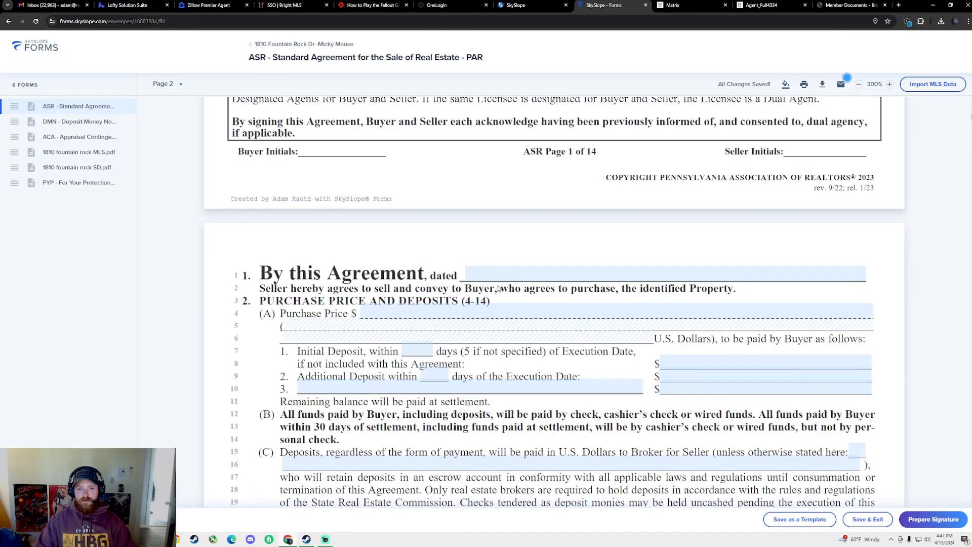
pyautogui.scroll(11, 498, 289)
pyautogui.scroll(4, 520, 303)
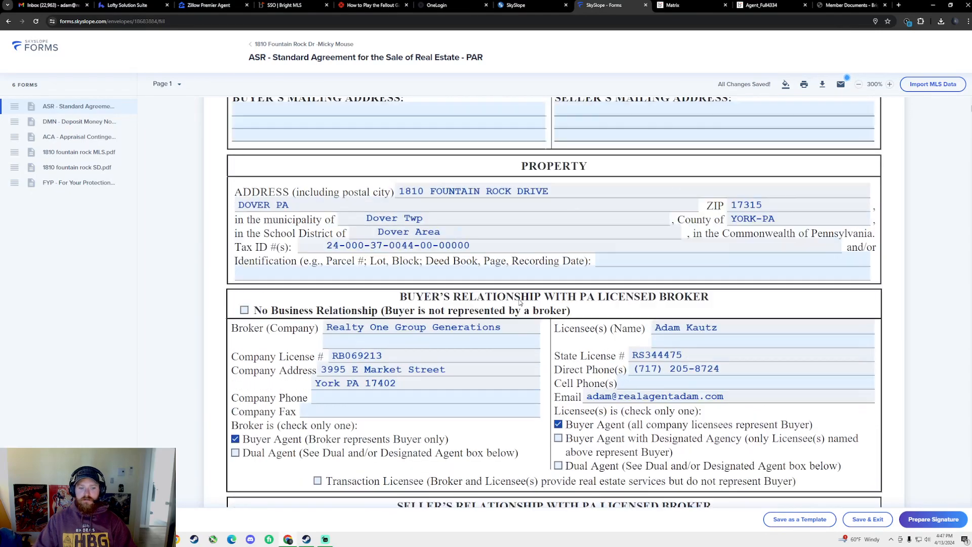
pyautogui.scroll(-1, 523, 286)
pyautogui.scroll(-12, 527, 287)
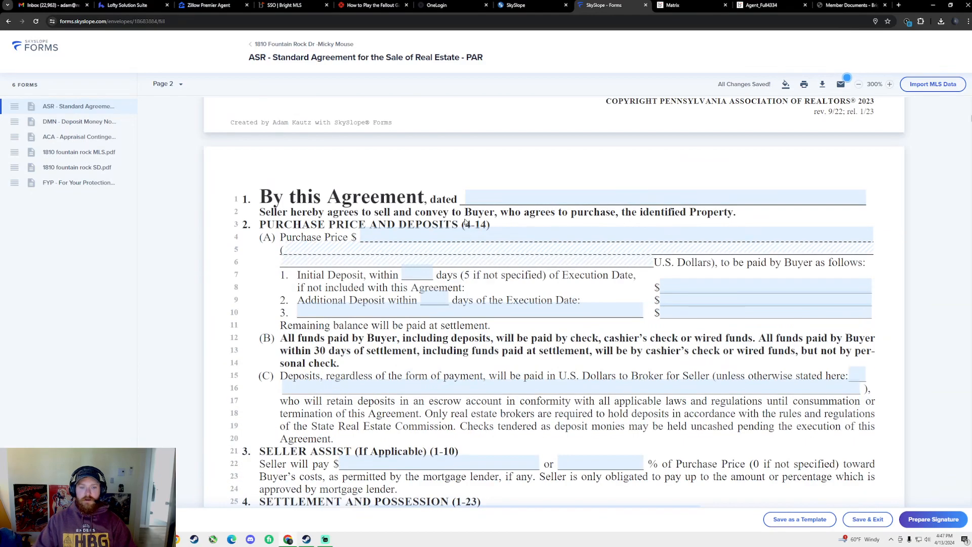
pyautogui.scroll(-1, 499, 194)
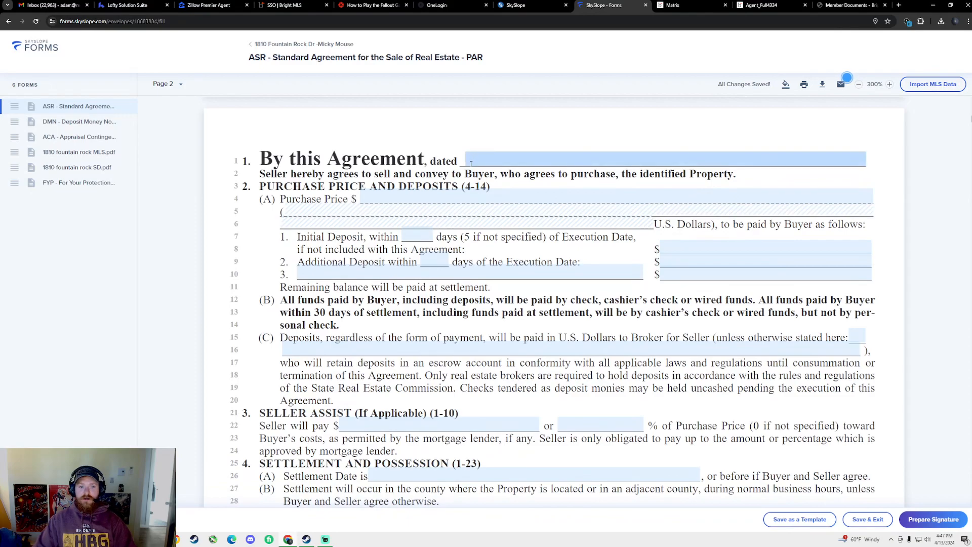
pyautogui.click(536, 159)
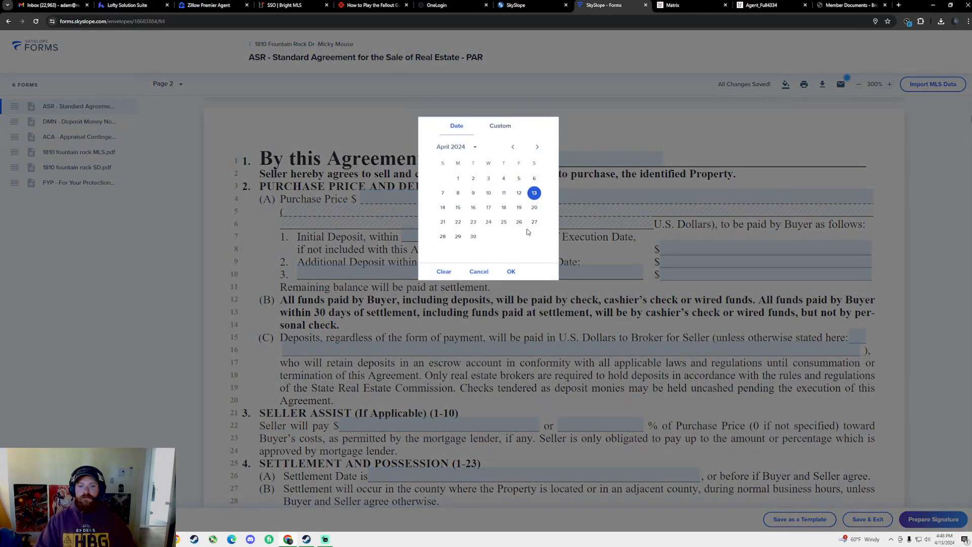
pyautogui.click(511, 272)
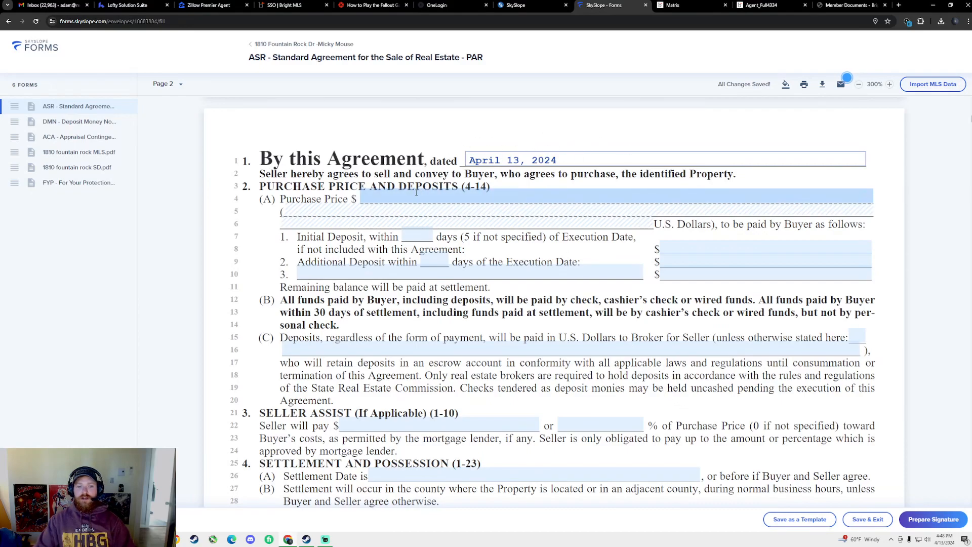
# Review the MLS listing and its printable Agent Full report, then return to the agreement
pyautogui.click(673, 5)
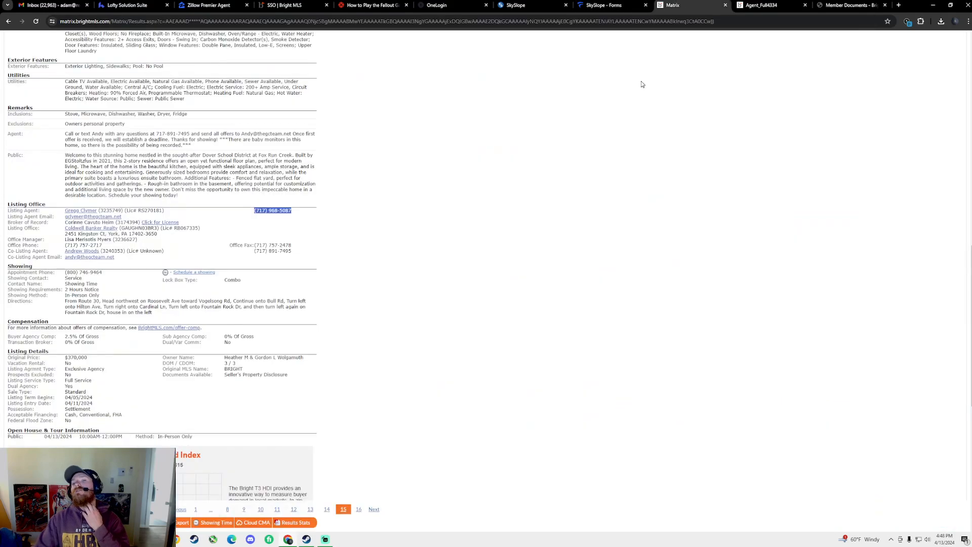
pyautogui.scroll(10, 479, 232)
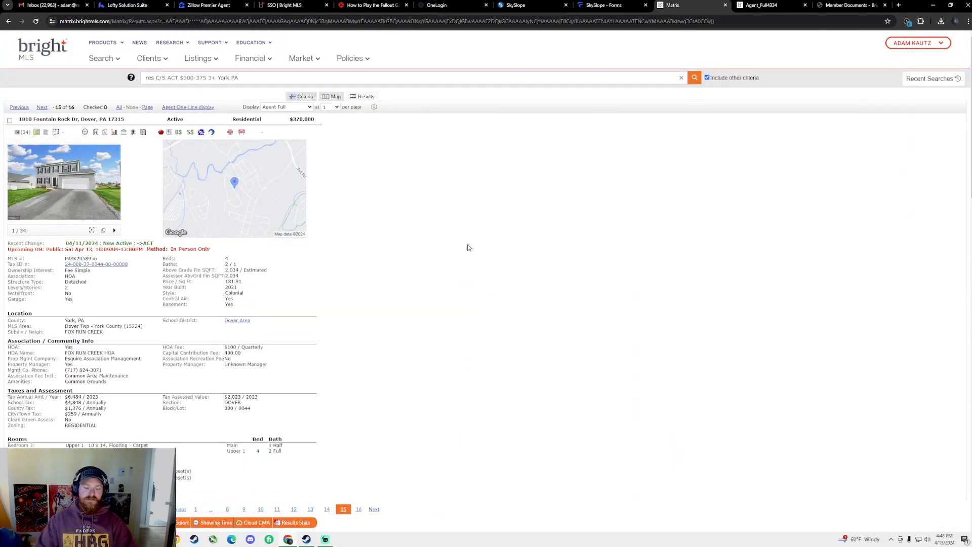
pyautogui.scroll(-2, 491, 218)
pyautogui.scroll(2, 500, 206)
pyautogui.click(760, 5)
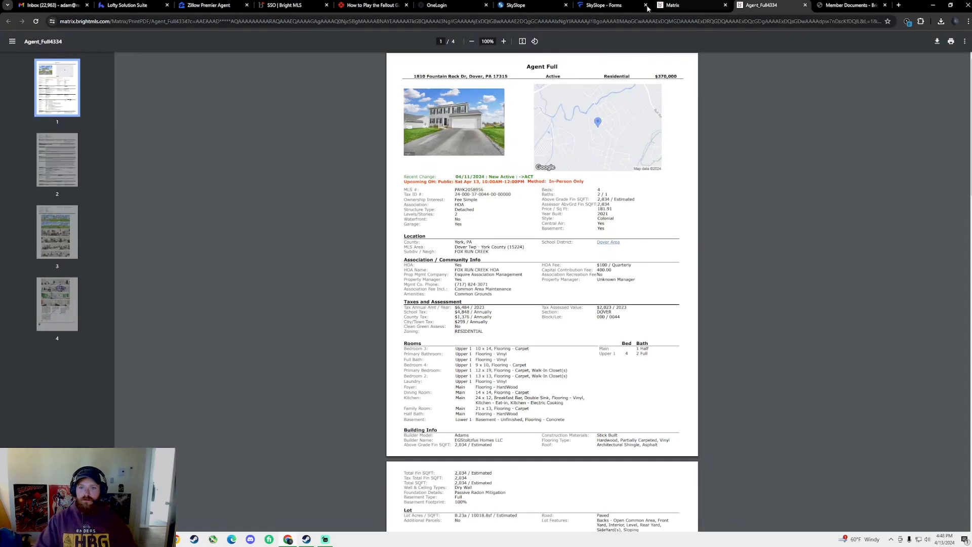
pyautogui.click(603, 5)
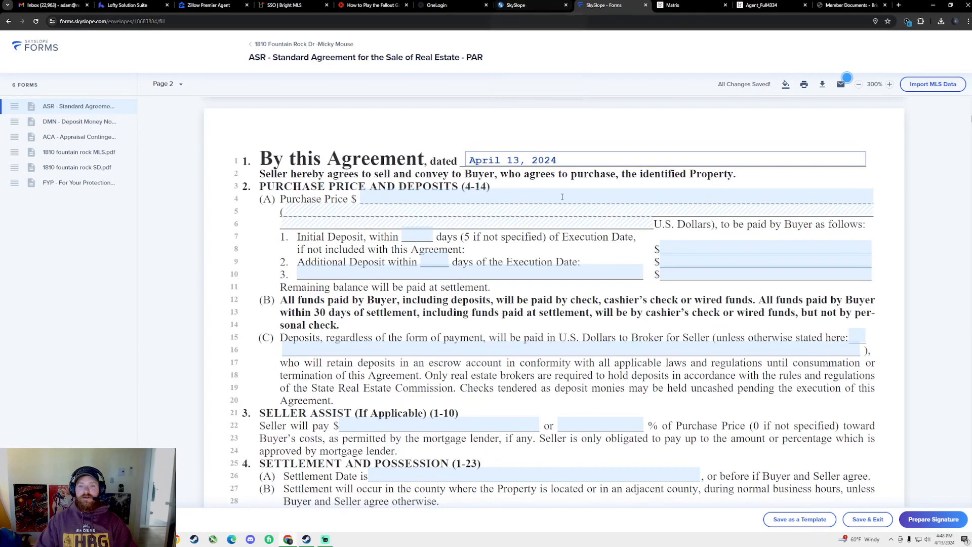
# Enter the purchase price, correcting it to $365,000.00
pyautogui.click(384, 193)
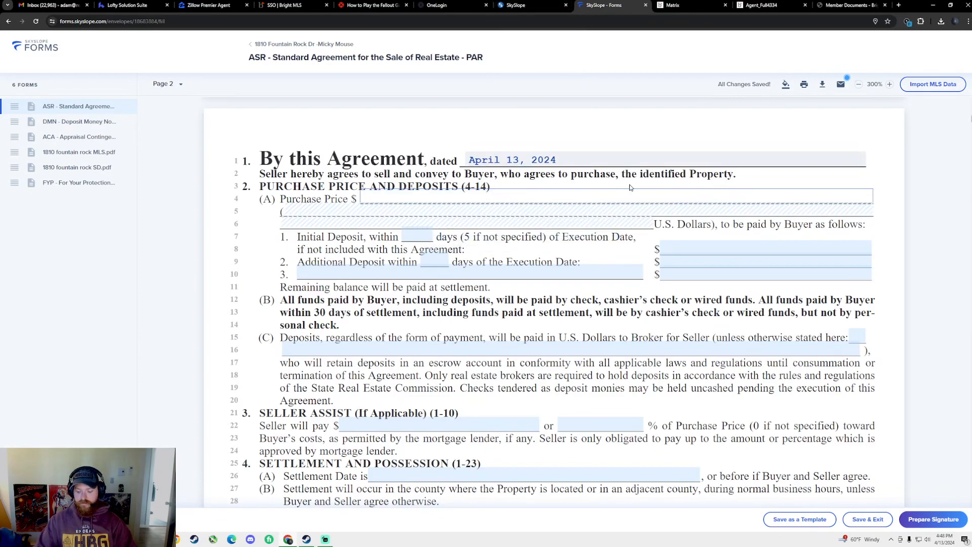
pyautogui.write('375,000')
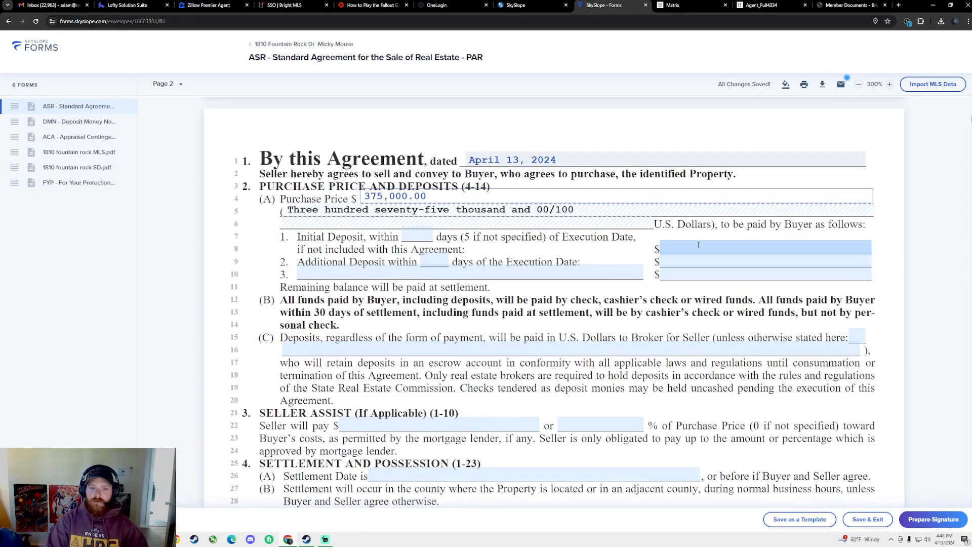
pyautogui.press('BackSpace')
pyautogui.press('BackSpace')
pyautogui.press('BackSpace')
pyautogui.press('BackSpace')
pyautogui.press('BackSpace')
pyautogui.press('BackSpace')
pyautogui.write('3,650,000')
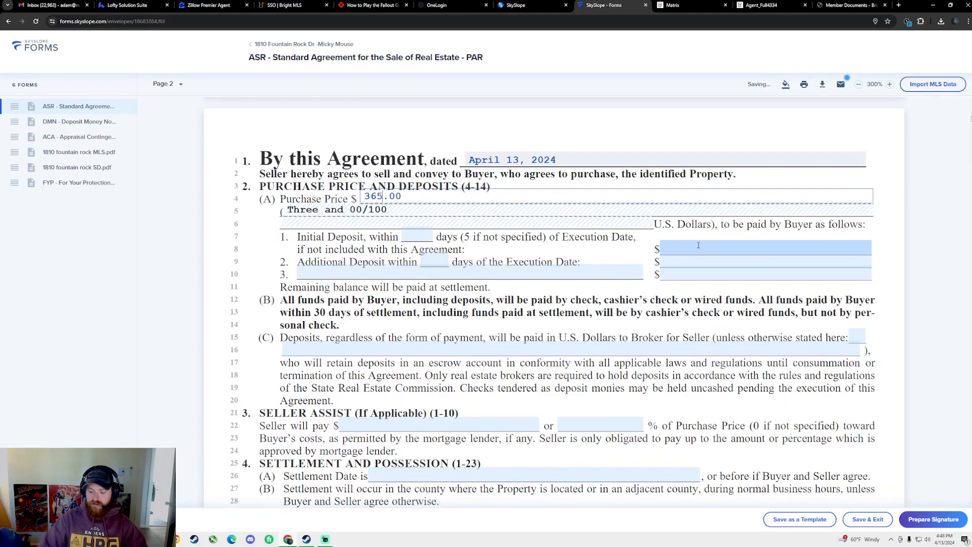
pyautogui.press('BackSpace')
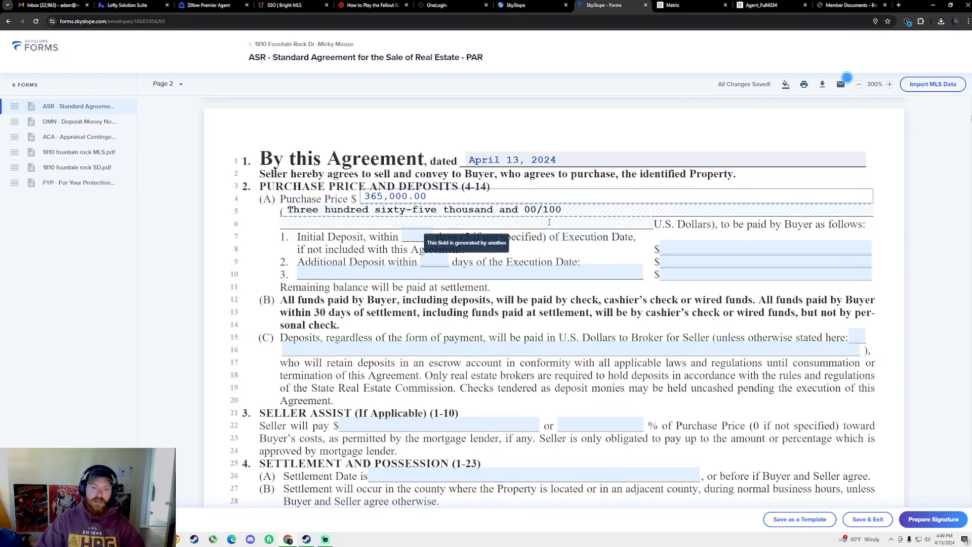
pyautogui.click(499, 256)
# Set the initial deposit to $3,500.00
pyautogui.scroll(-1, 499, 256)
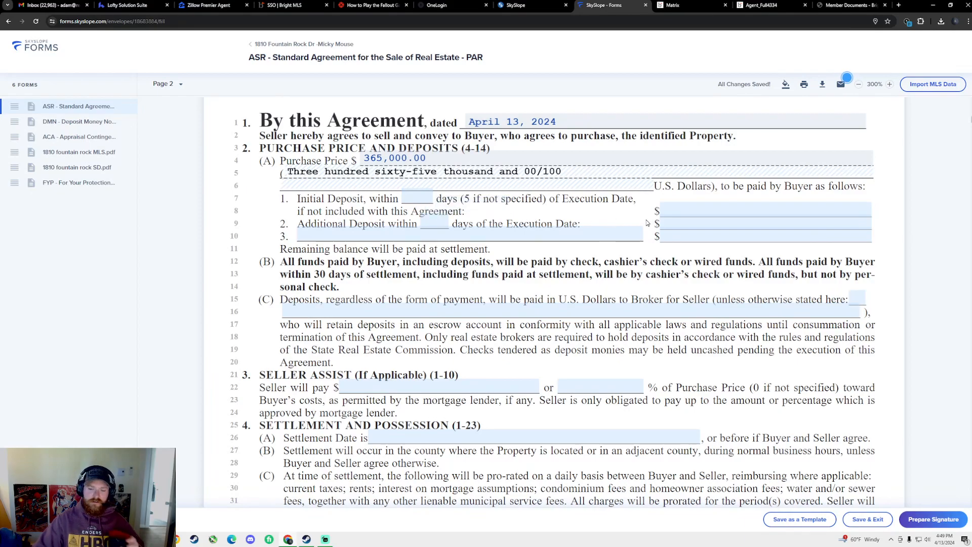
pyautogui.click(685, 210)
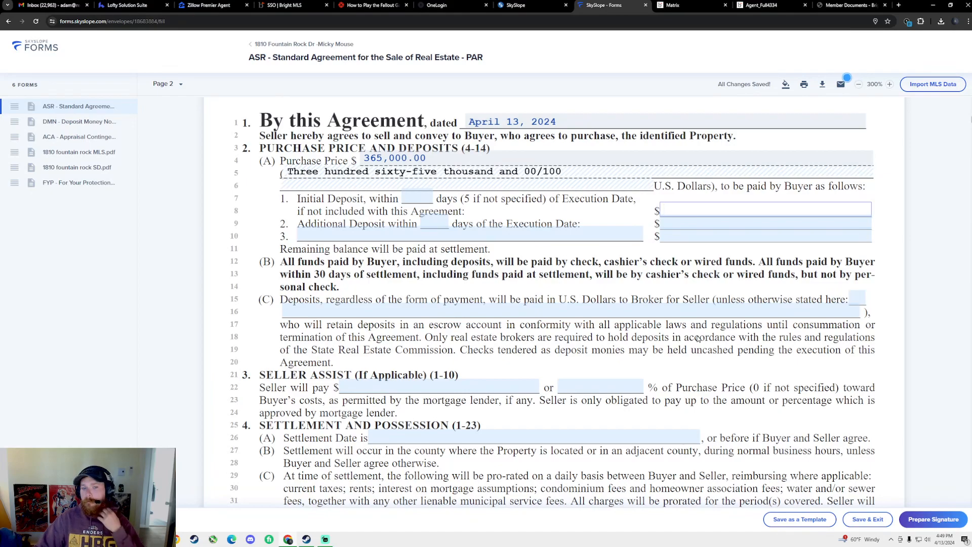
pyautogui.write('3500')
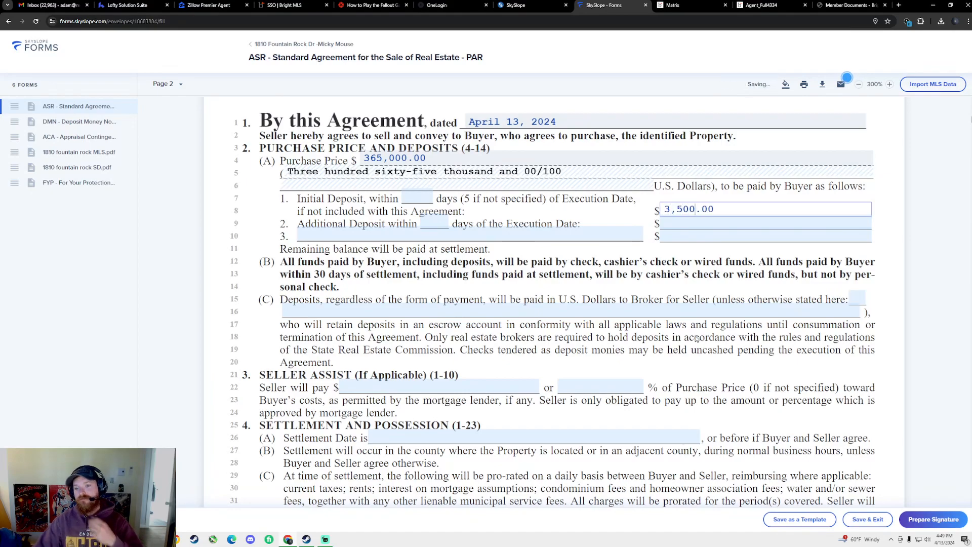
pyautogui.click(712, 359)
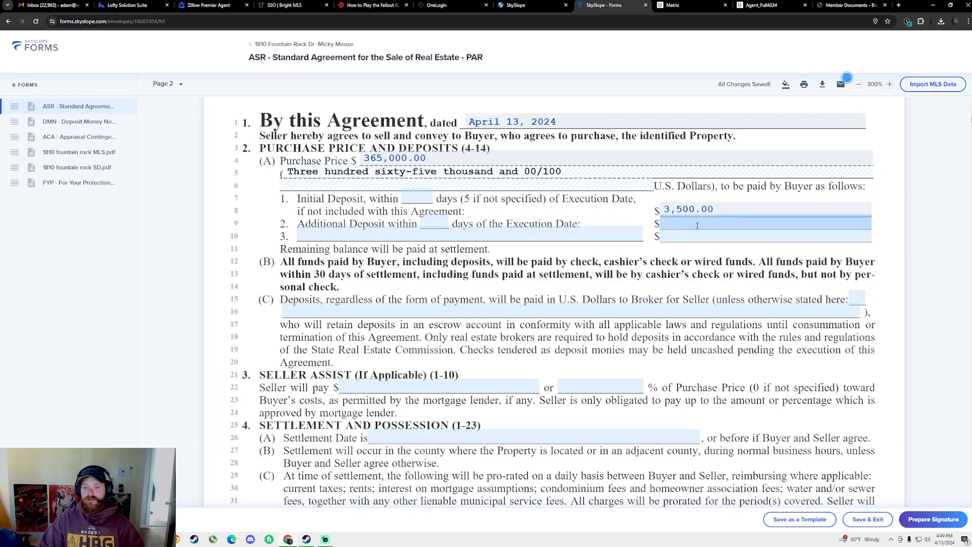
# Set seller assist to 0 dollars and 0 percent, clearing the mistyped entries
pyautogui.scroll(-4, 624, 278)
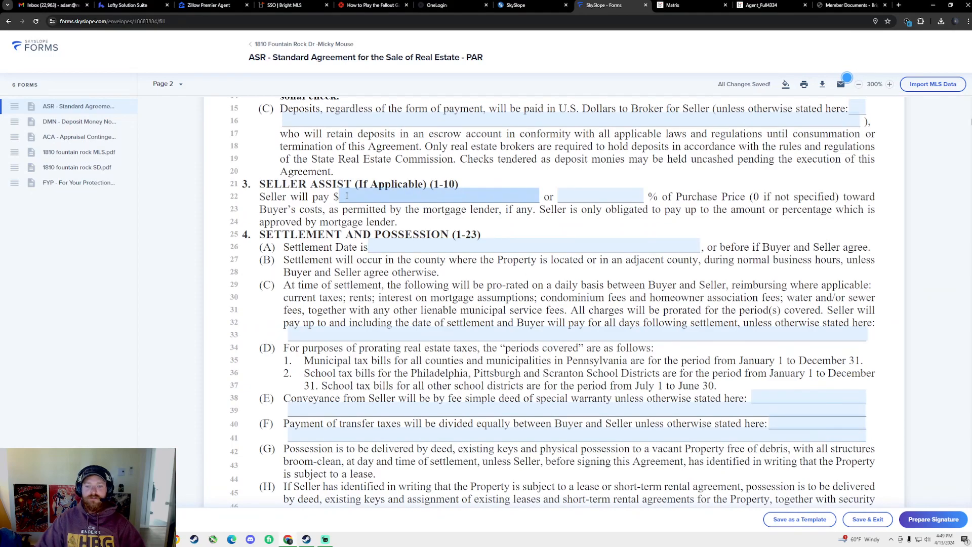
pyautogui.scroll(2, 465, 222)
pyautogui.scroll(-2, 523, 234)
pyautogui.click(574, 198)
pyautogui.write('3')
pyautogui.press('BackSpace')
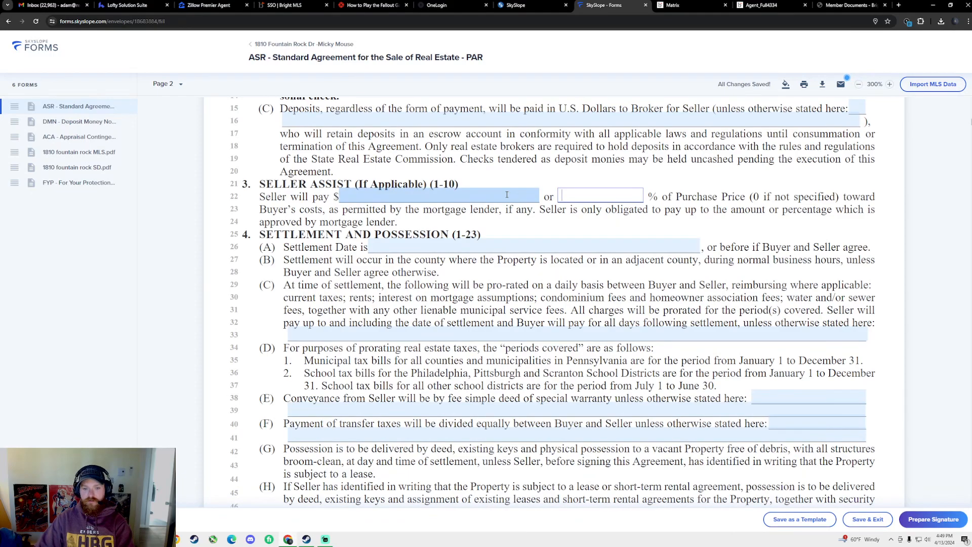
pyautogui.click(506, 195)
pyautogui.write('4500')
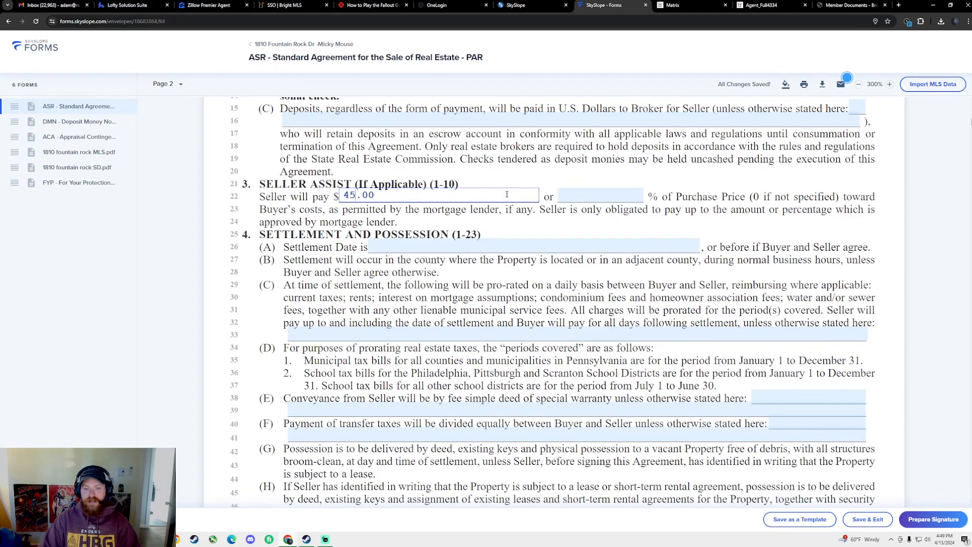
pyautogui.press('BackSpace')
pyautogui.press('BackSpace')
pyautogui.press('BackSpace')
pyautogui.press('BackSpace')
pyautogui.click(601, 200)
pyautogui.write('0')
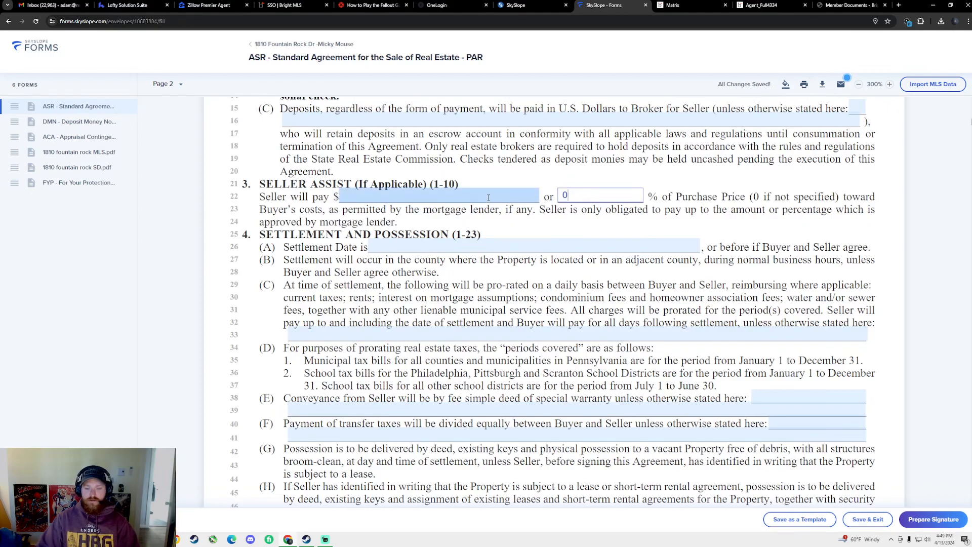
pyautogui.click(487, 197)
pyautogui.write('0')
# Pick May 13, 2024 as the settlement date in the calendar
pyautogui.click(553, 248)
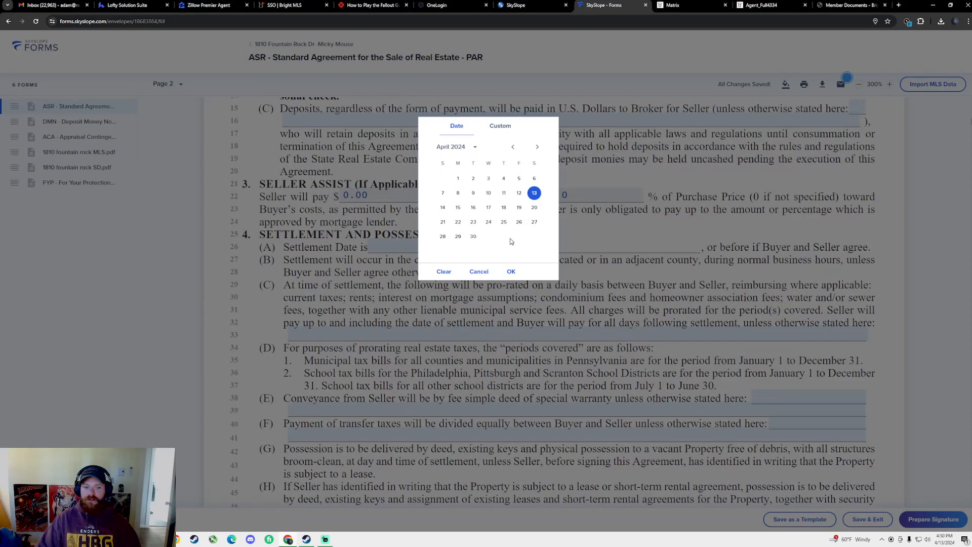
pyautogui.click(444, 271)
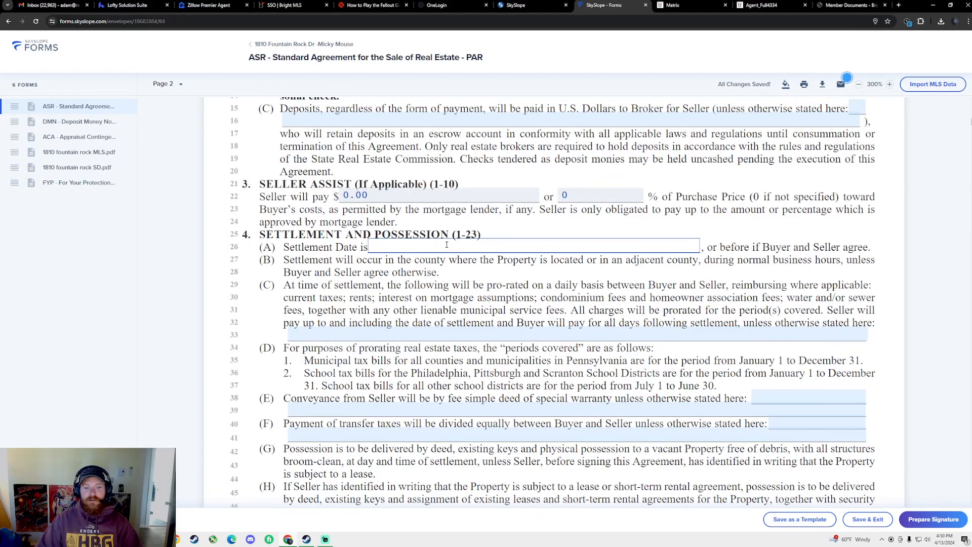
pyautogui.click(447, 245)
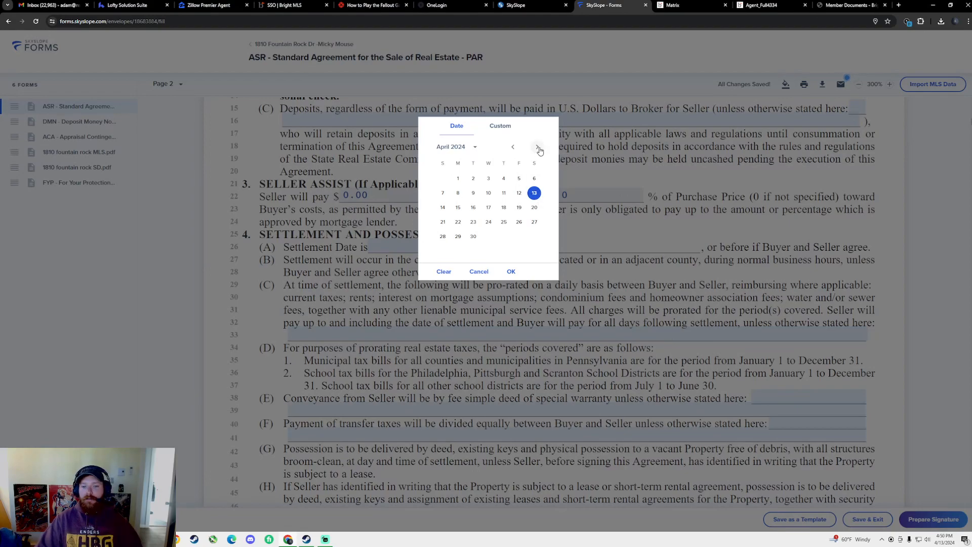
pyautogui.click(537, 147)
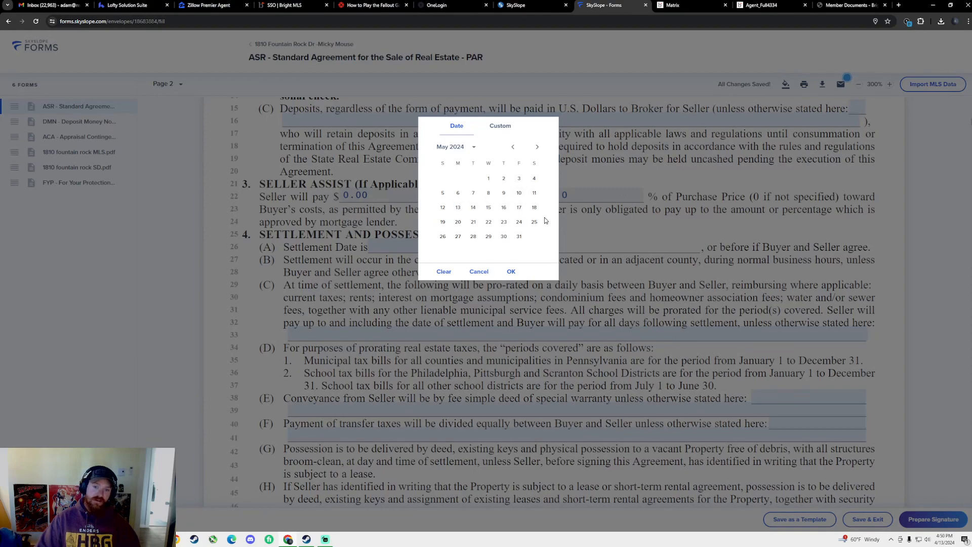
pyautogui.click(459, 208)
pyautogui.scroll(-5, 532, 304)
pyautogui.scroll(2, 502, 299)
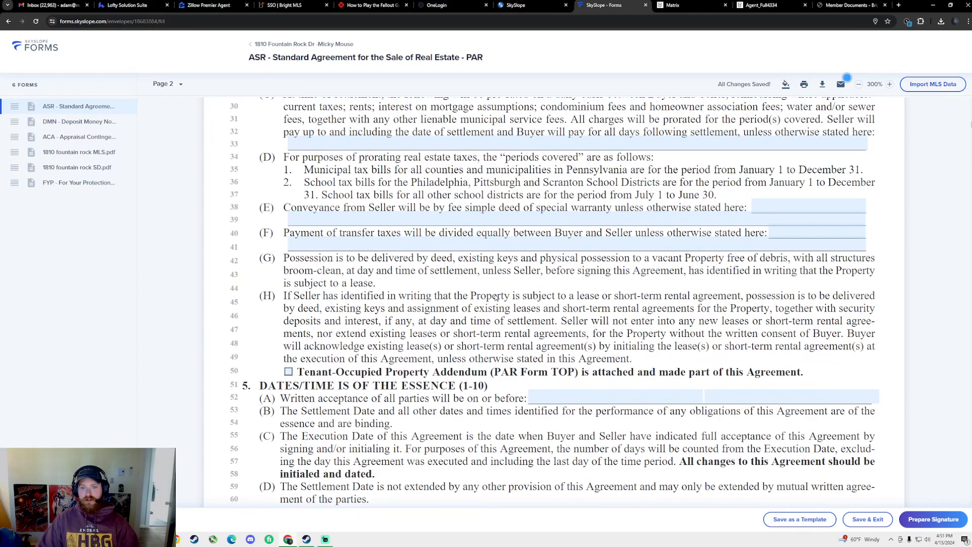
pyautogui.scroll(2, 474, 299)
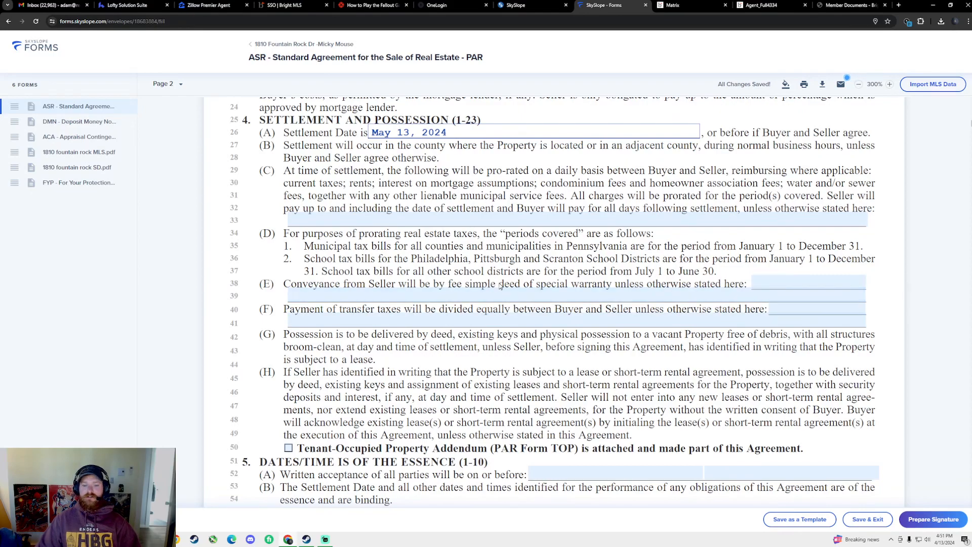
pyautogui.scroll(-1, 509, 290)
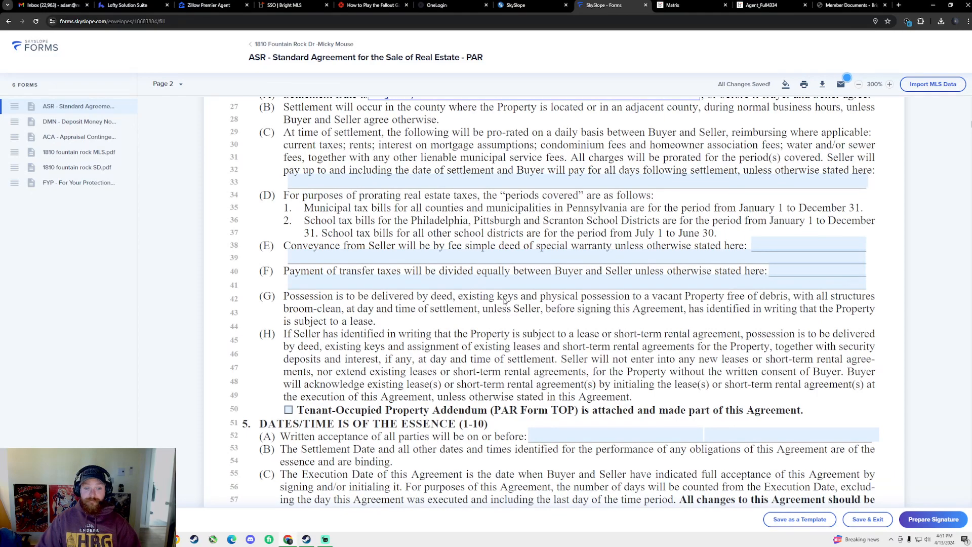
pyautogui.scroll(2, 504, 301)
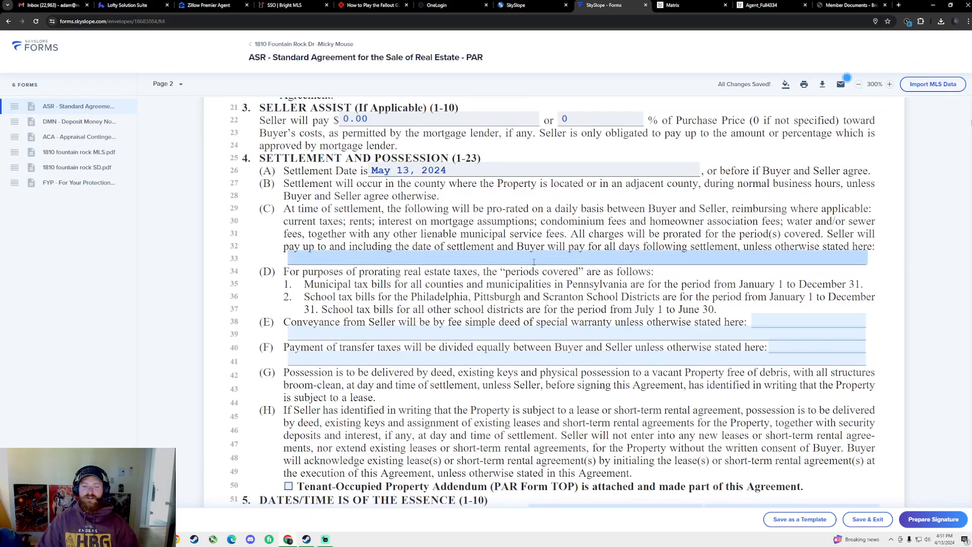
pyautogui.scroll(-2, 559, 261)
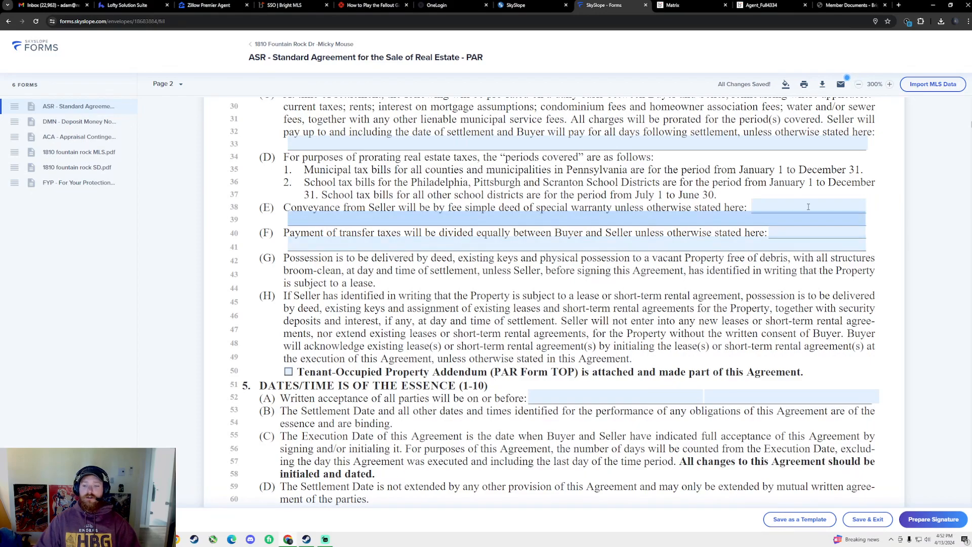
pyautogui.scroll(-2, 628, 324)
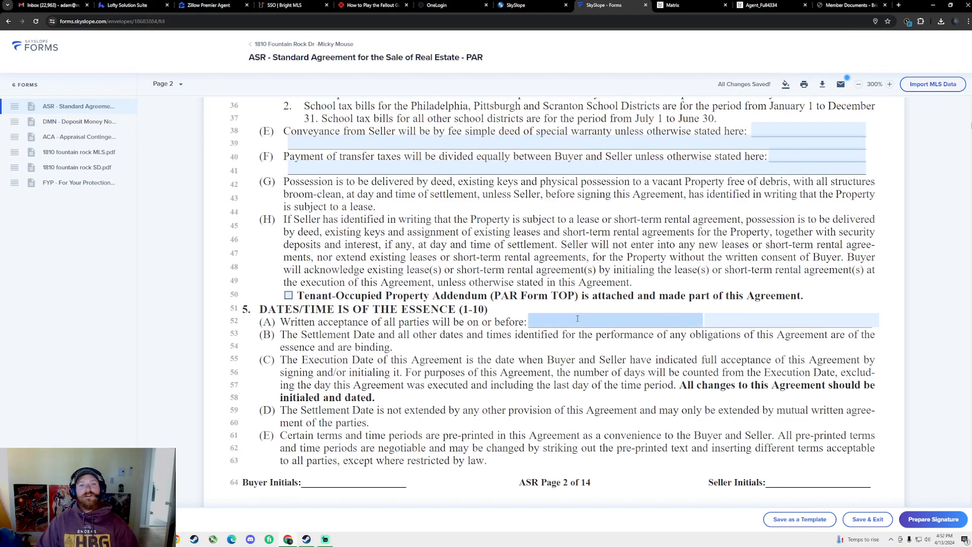
# Set the written acceptance deadline to April 14, 2024 and edit its time field (11:59PM)
pyautogui.click(607, 320)
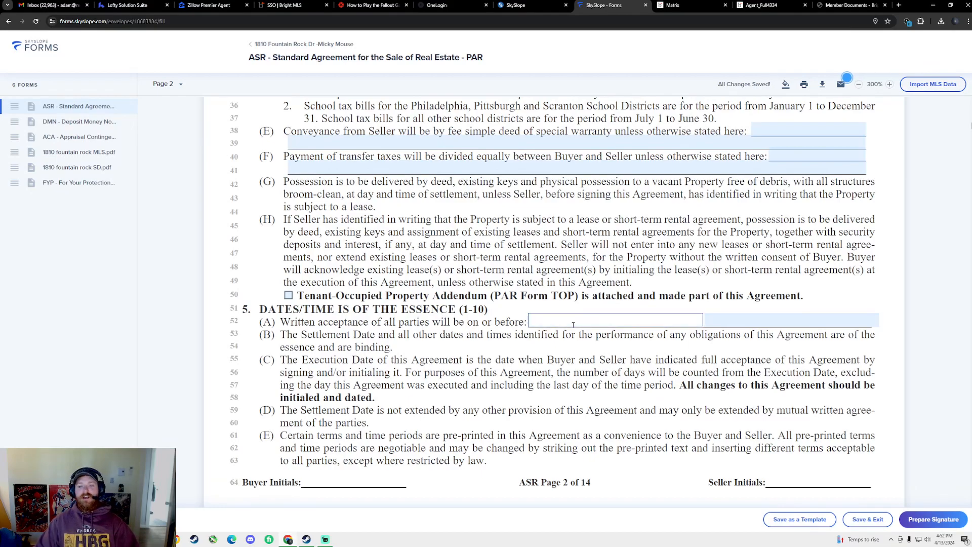
pyautogui.click(479, 272)
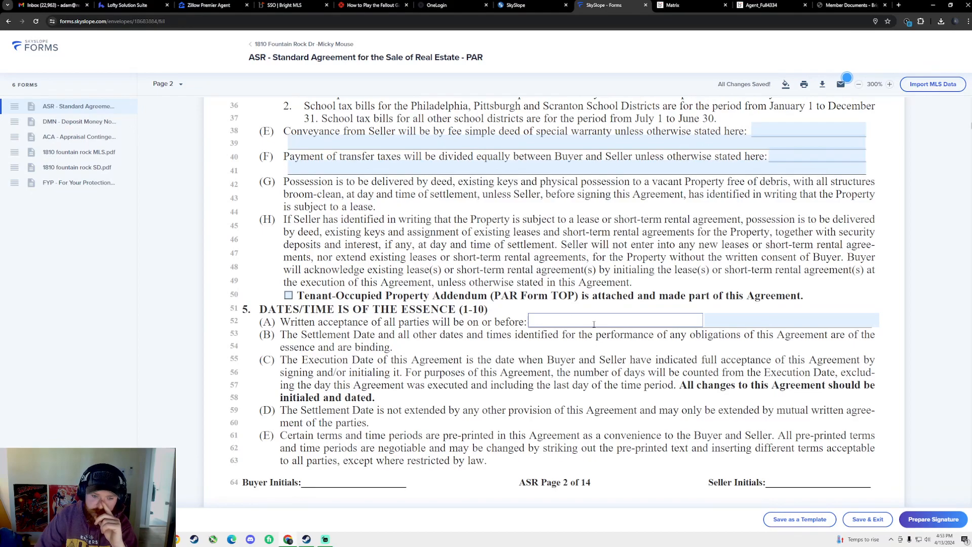
pyautogui.click(594, 324)
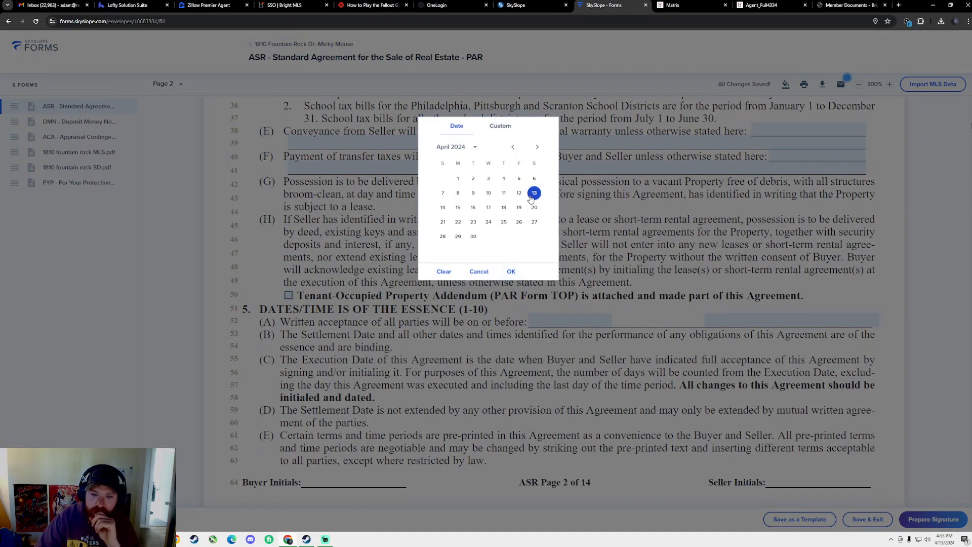
pyautogui.click(443, 207)
pyautogui.click(511, 272)
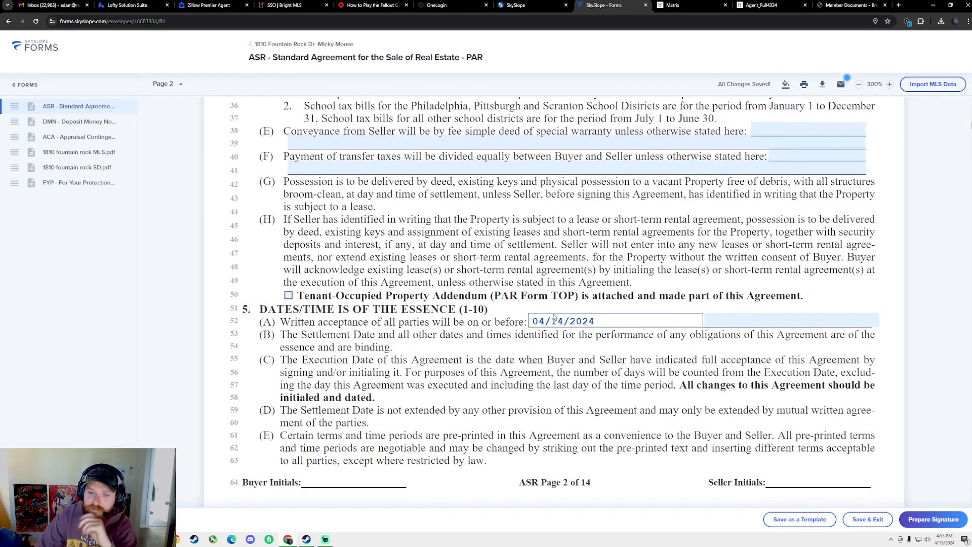
pyautogui.click(755, 321)
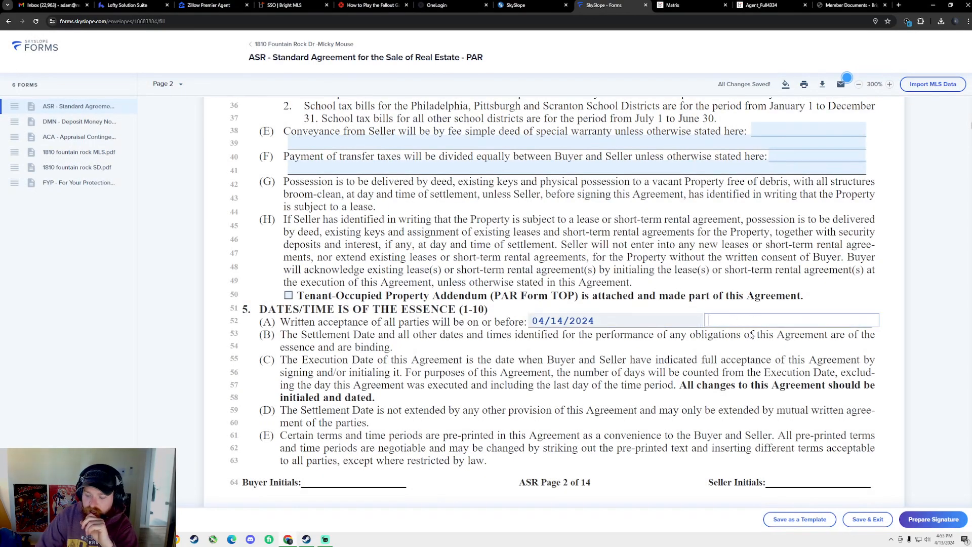
pyautogui.write('12')
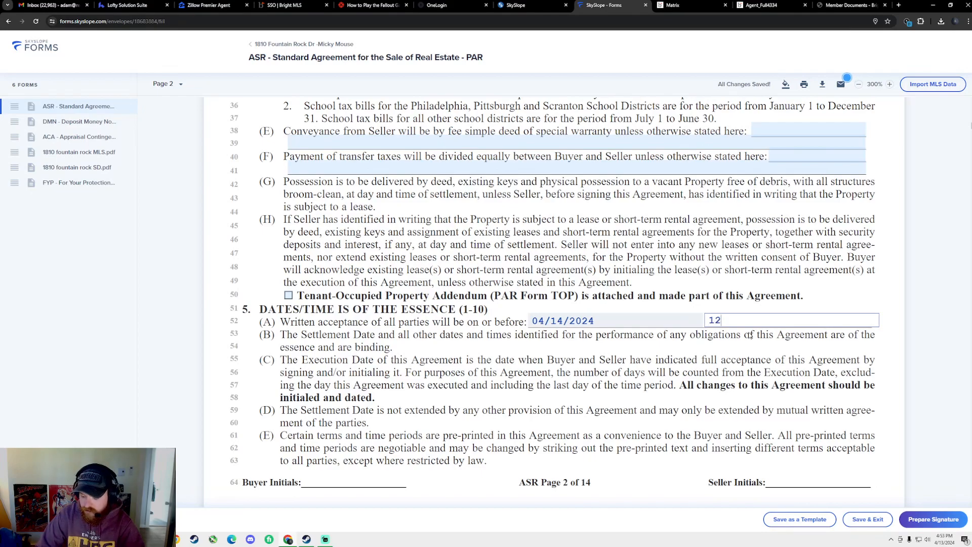
pyautogui.press('BackSpace')
pyautogui.write('11:59')
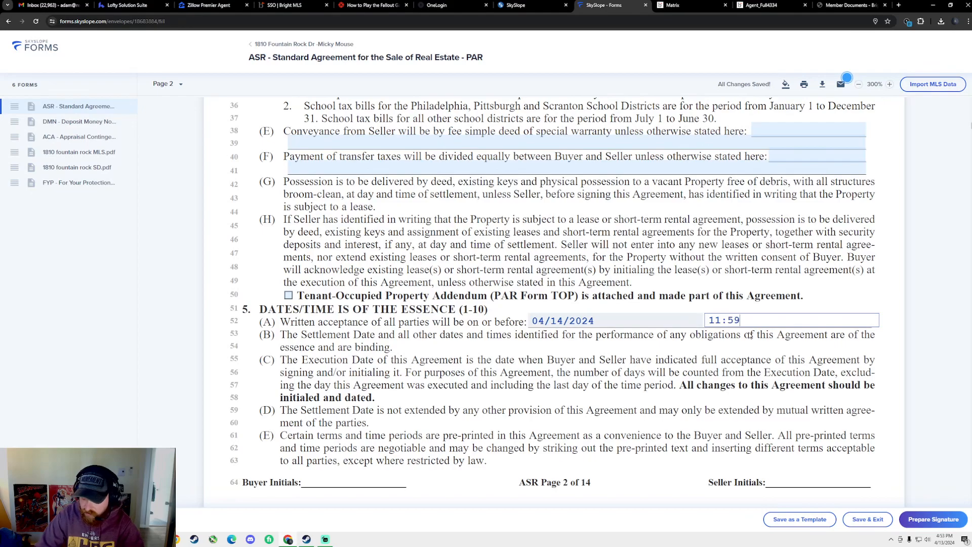
pyautogui.write('PM')
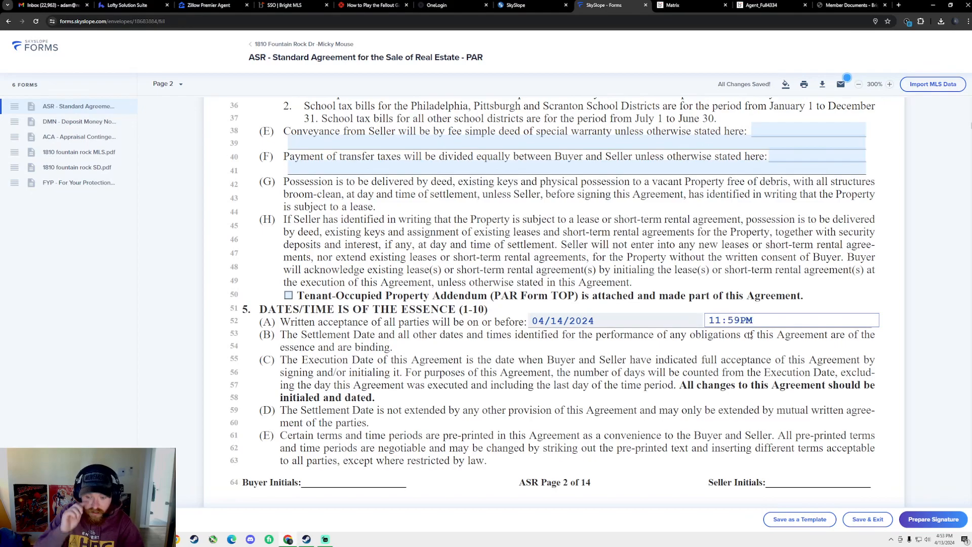
pyautogui.press('BackSpace')
pyautogui.press('BackSpace')
pyautogui.press('BackSpace')
pyautogui.press('BackSpace')
pyautogui.press('BackSpace')
pyautogui.press('BackSpace')
pyautogui.press('BackSpace')
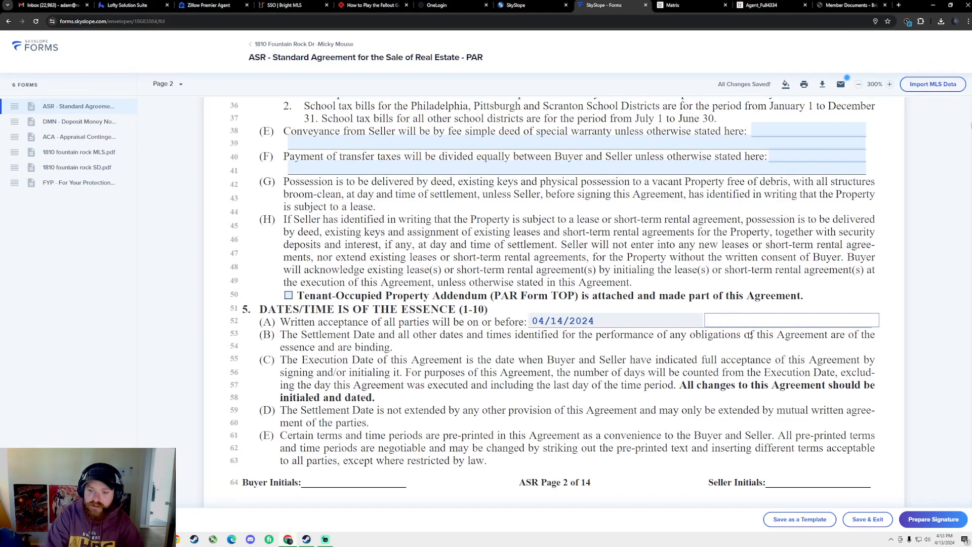
# Scroll to section 6 Zoning on page 3 and click into the Zoning Classification field
pyautogui.scroll(-3, 517, 332)
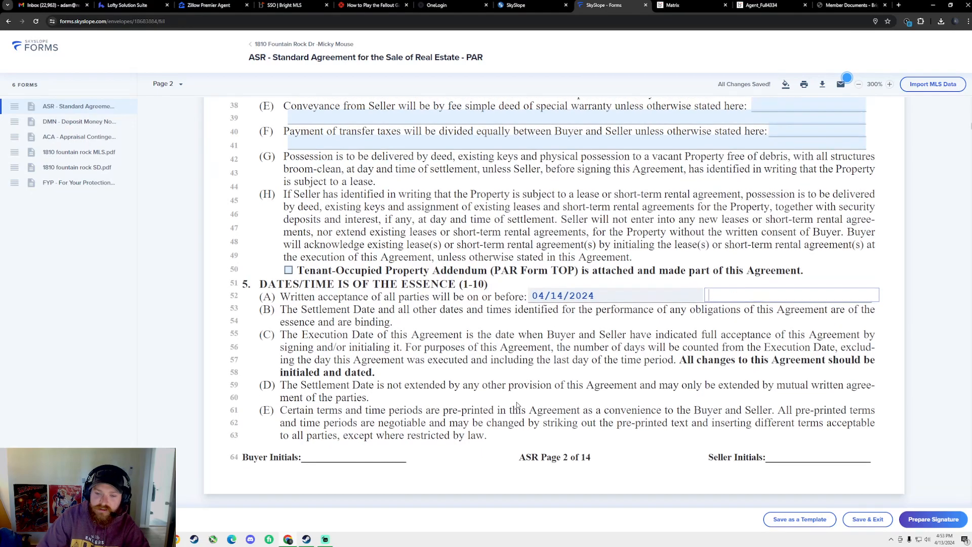
pyautogui.scroll(-3, 449, 403)
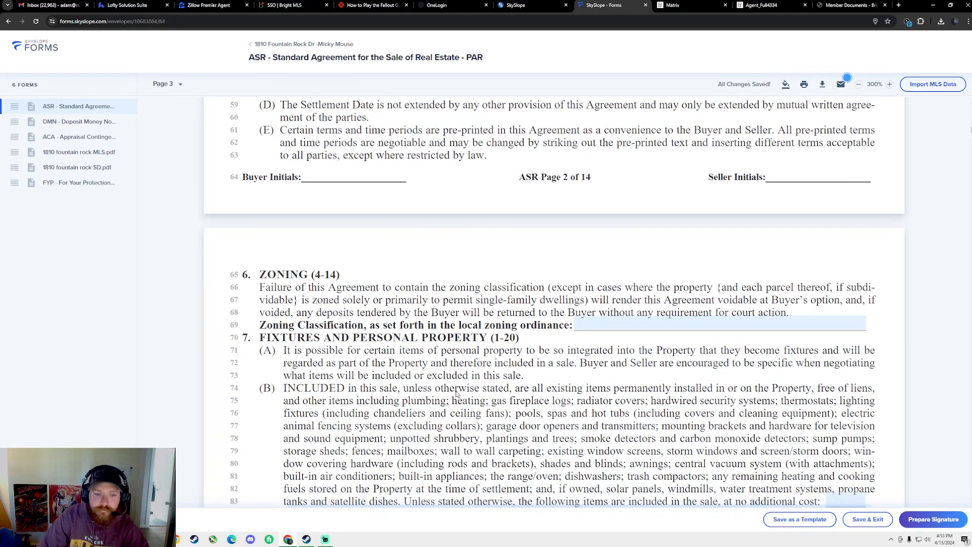
pyautogui.scroll(-2, 453, 296)
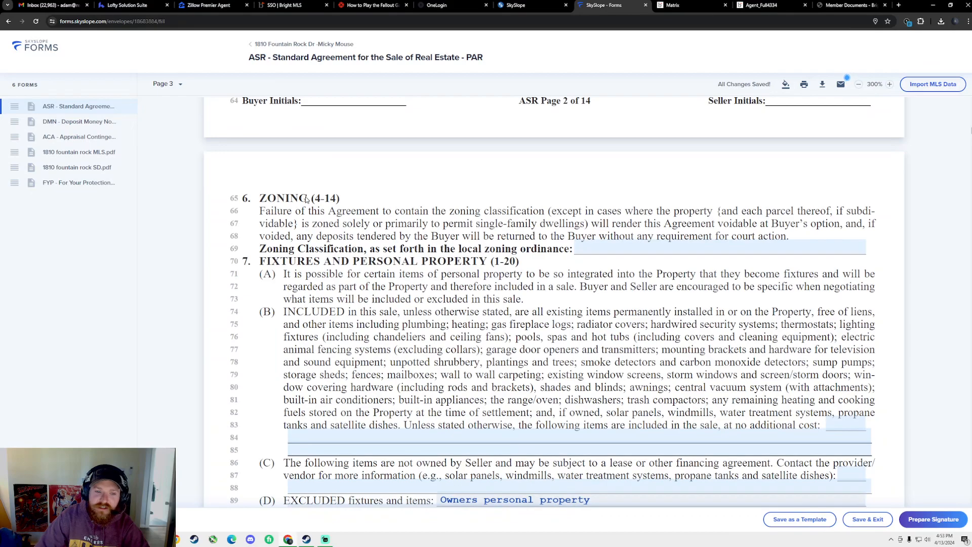
pyautogui.click(602, 250)
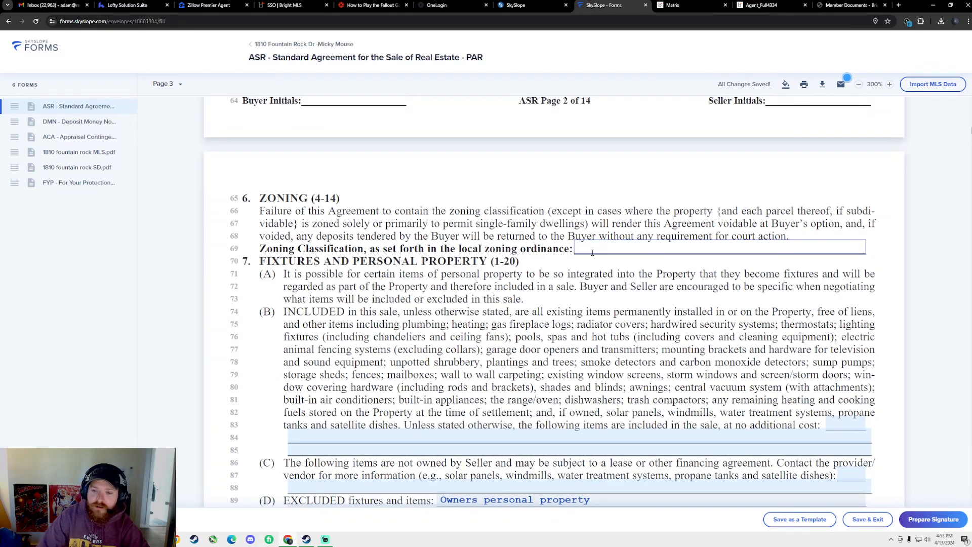
# Scroll the listing's Location and Taxes sections, noting Dover Twp and Residential zoning, then open a new tab
pyautogui.click(675, 7)
pyautogui.scroll(-5, 438, 233)
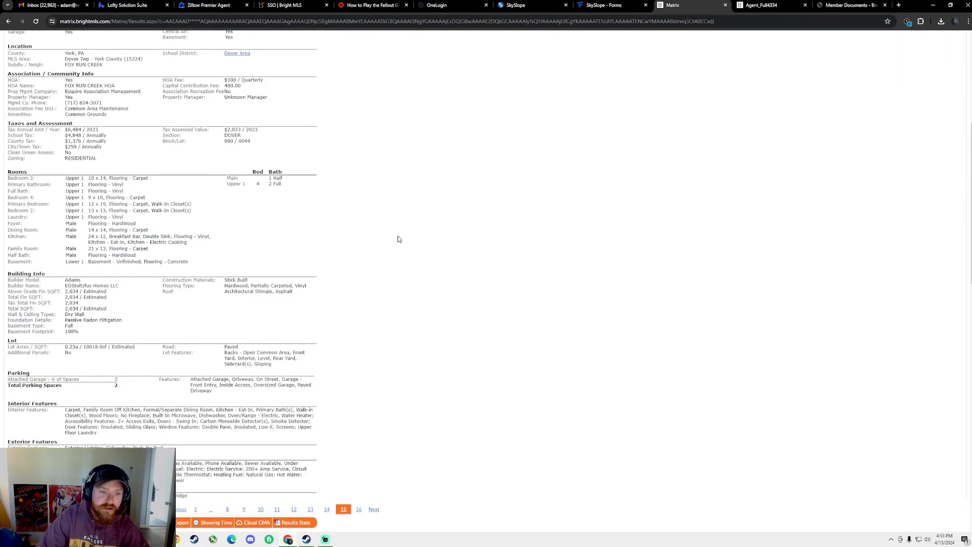
pyautogui.scroll(1, 106, 117)
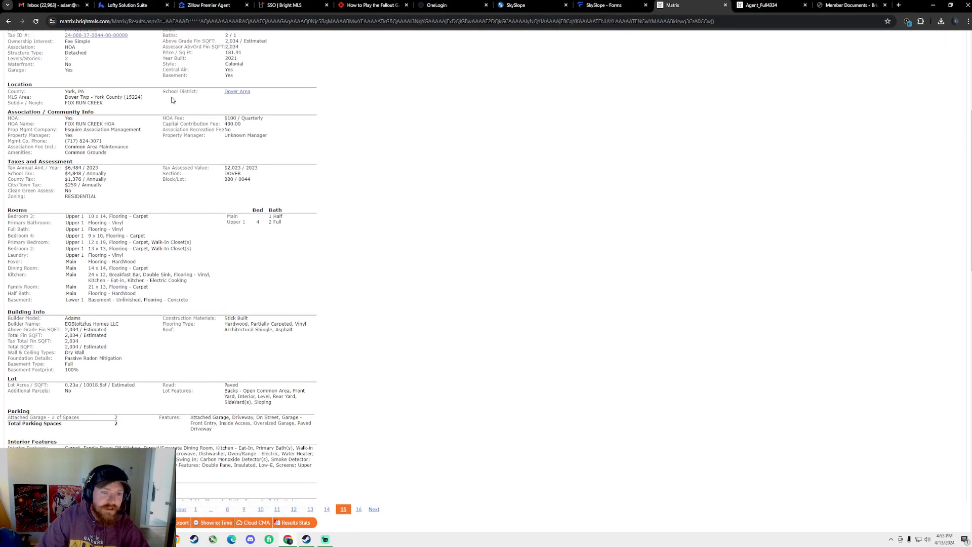
pyautogui.scroll(1, 180, 102)
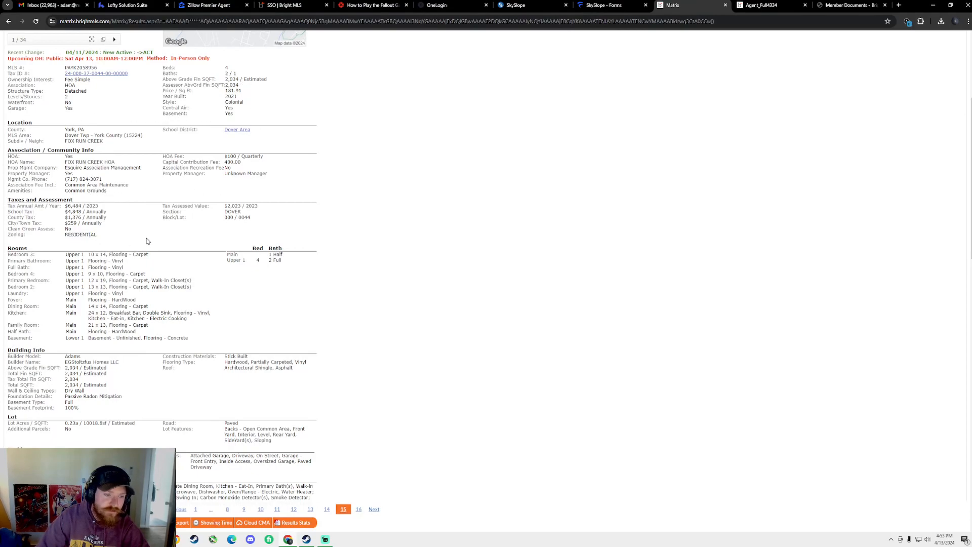
pyautogui.scroll(2, 145, 242)
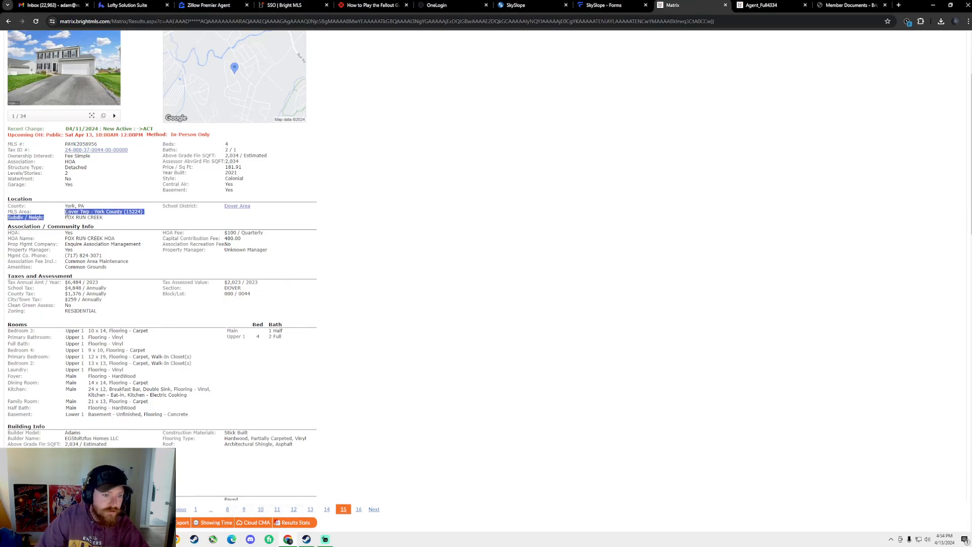
pyautogui.hotkey('ctrl', 't')
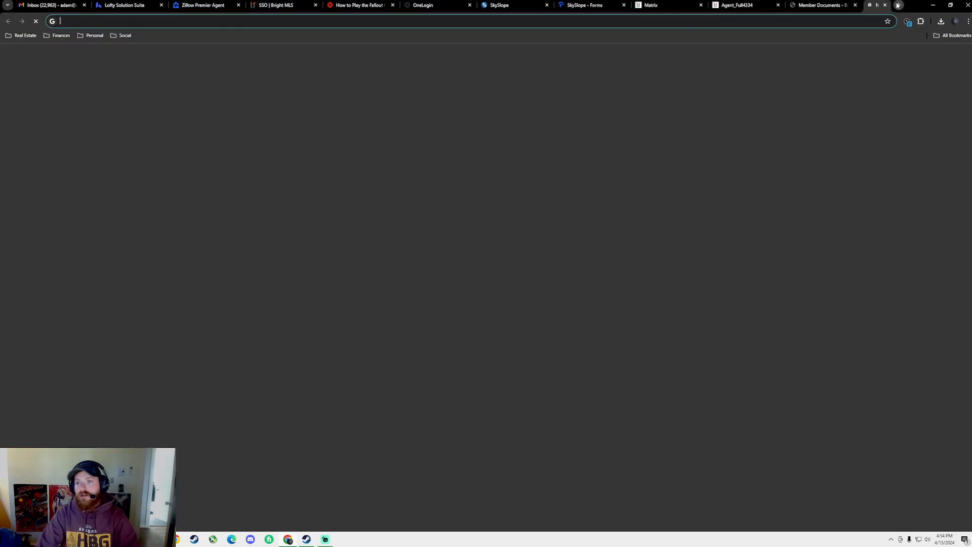
# Search Google for 'dover township zoning map', open the Zoning Map PDF, and return to the listing
pyautogui.write('do')
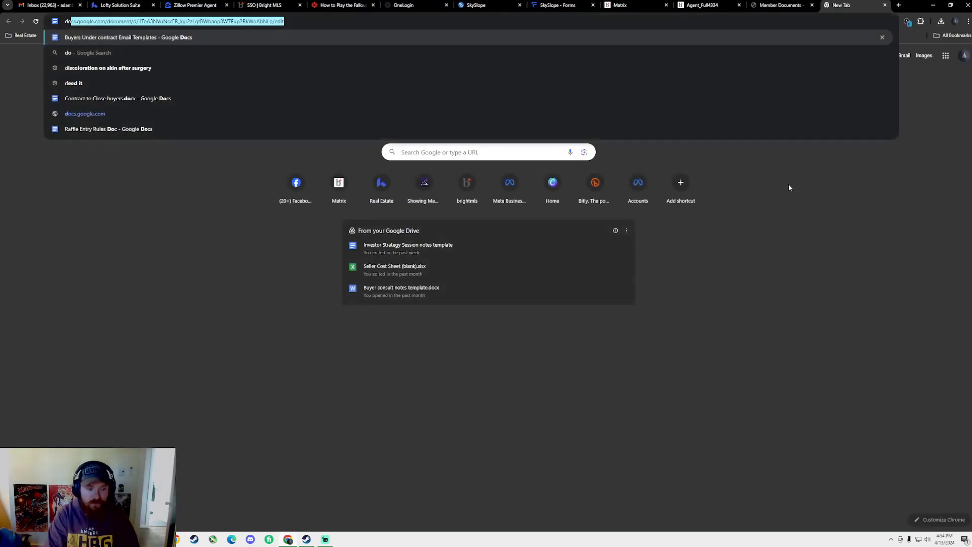
pyautogui.write('ver townshi')
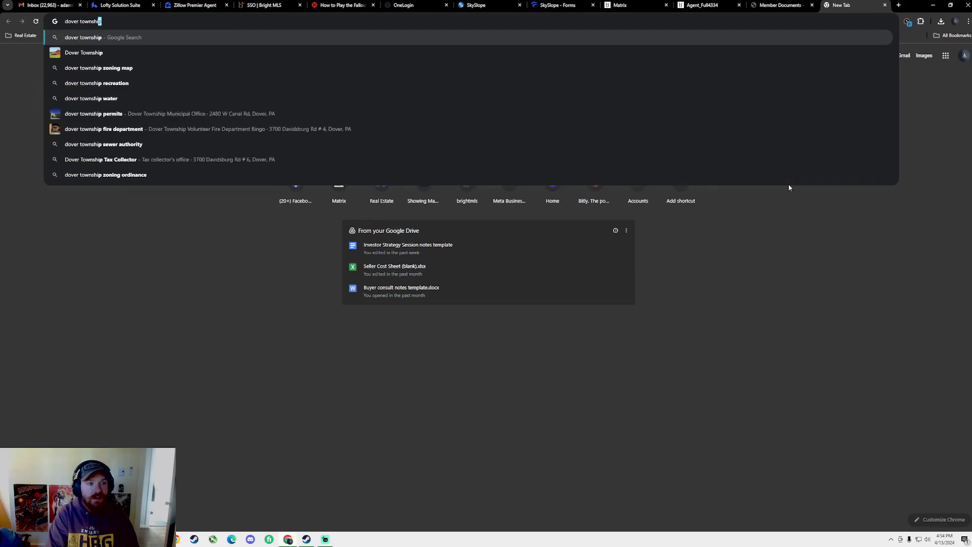
pyautogui.write('p m')
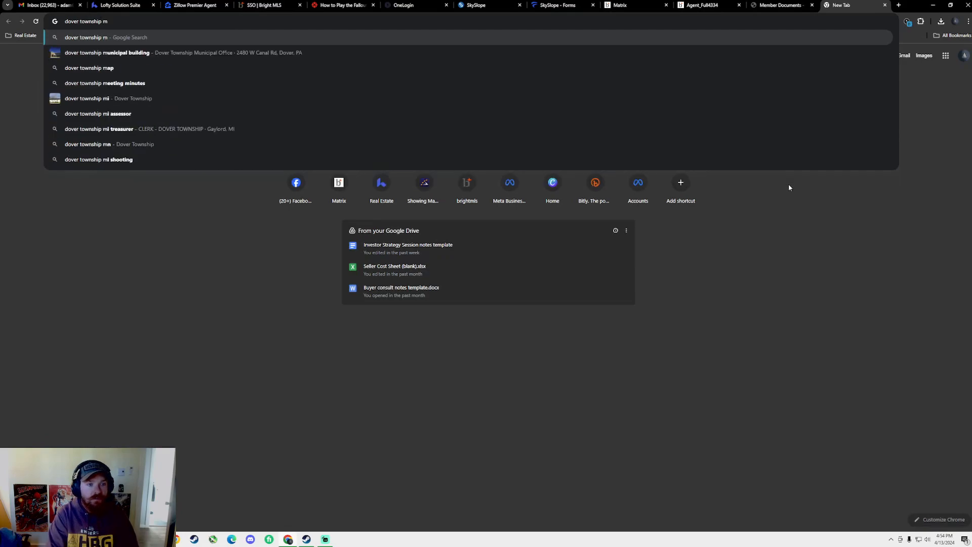
pyautogui.press('BackSpace')
pyautogui.write('zoning map')
pyautogui.press('Return')
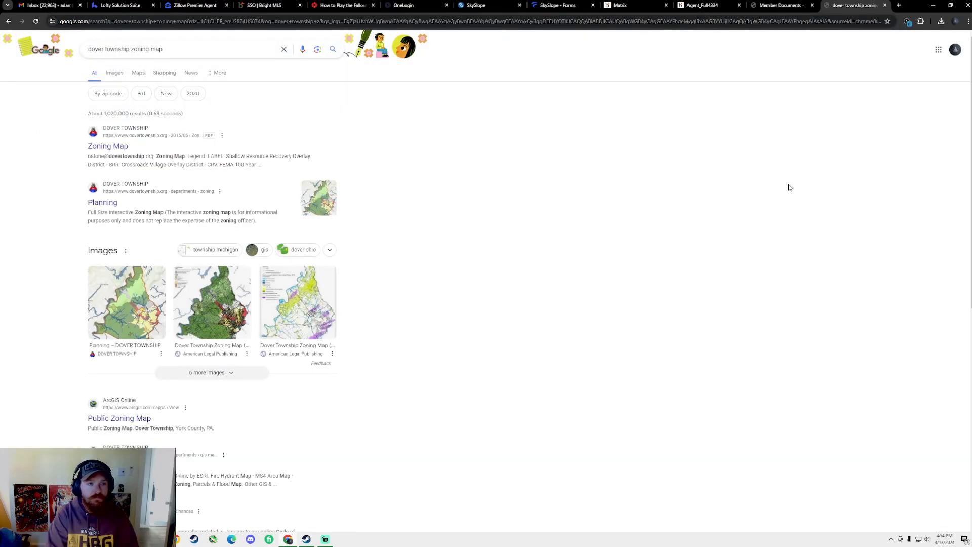
pyautogui.click(108, 146)
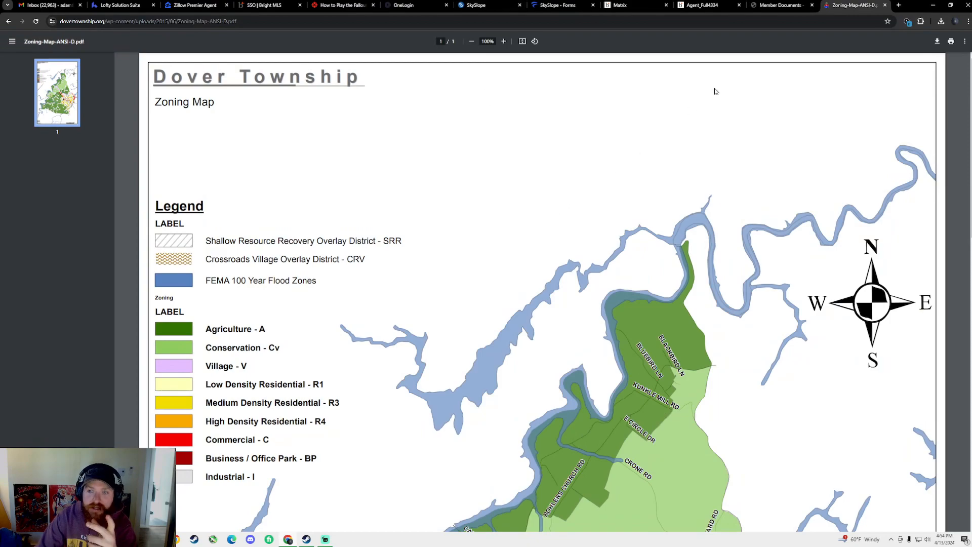
pyautogui.click(650, 4)
pyautogui.scroll(3, 429, 182)
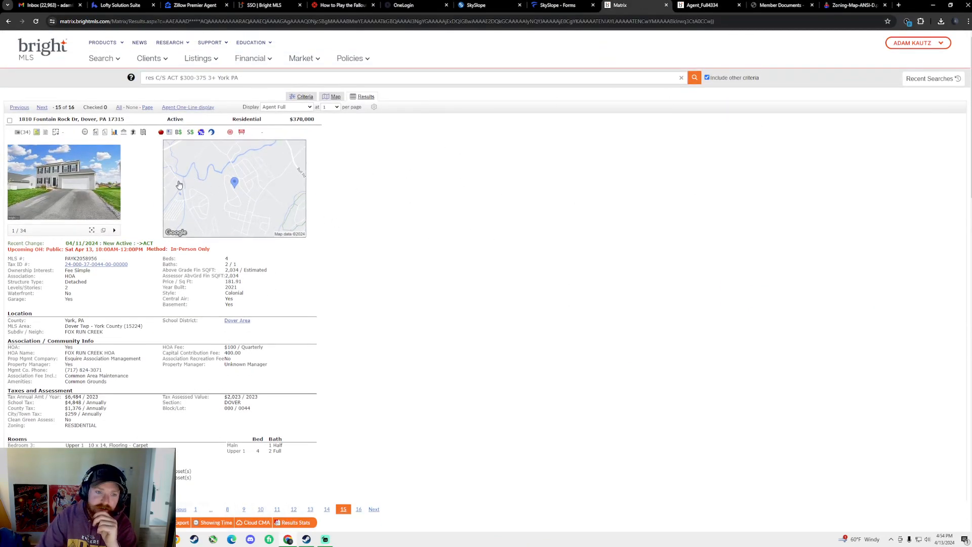
# Open the property's aerial map full-screen, then zoom and pan around the parcel
pyautogui.click(235, 185)
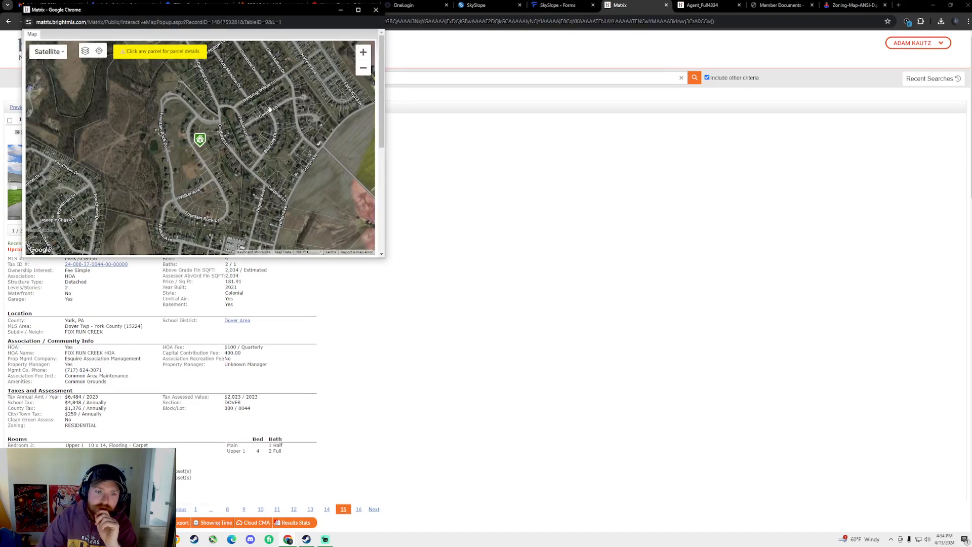
pyautogui.click(359, 11)
pyautogui.scroll(-1, 530, 306)
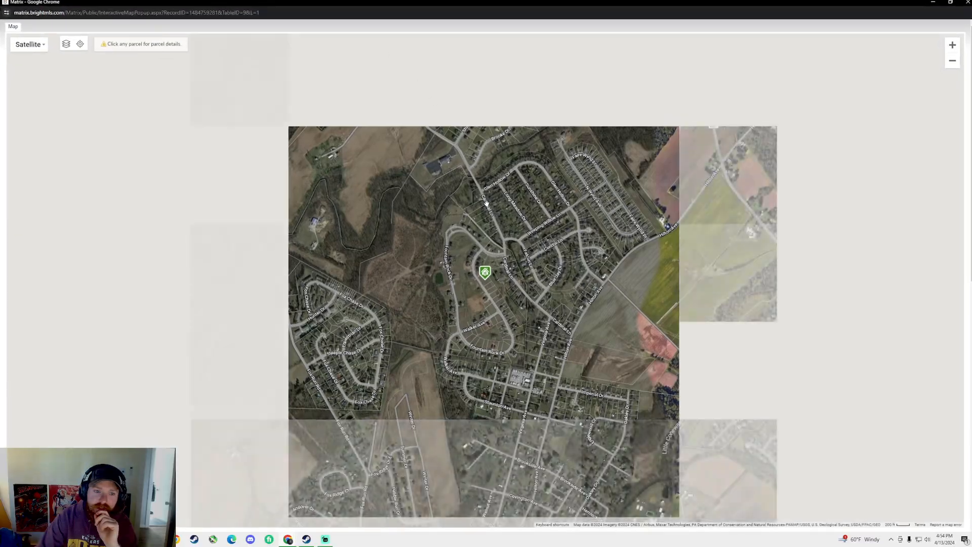
pyautogui.scroll(-1, 529, 306)
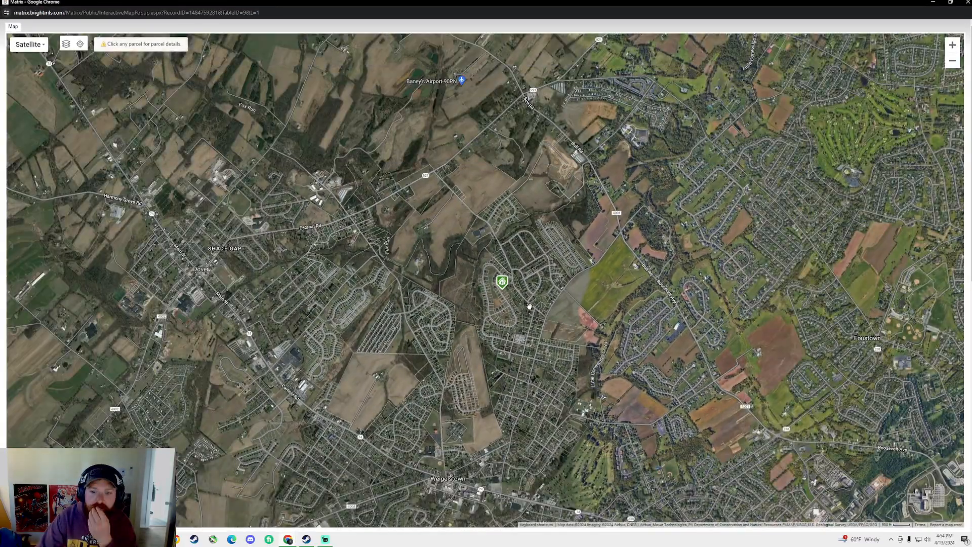
pyautogui.scroll(-2, 529, 306)
pyautogui.scroll(2, 527, 313)
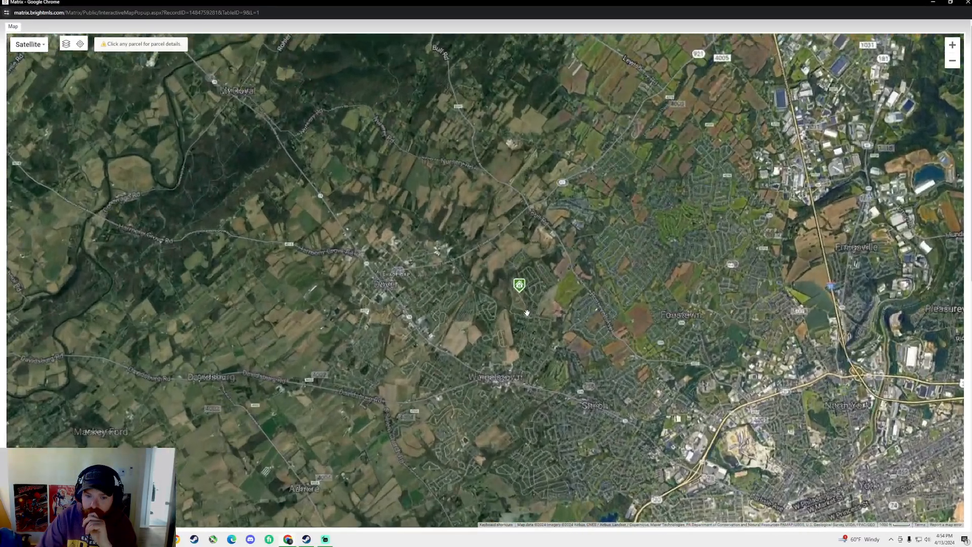
pyautogui.scroll(2, 486, 380)
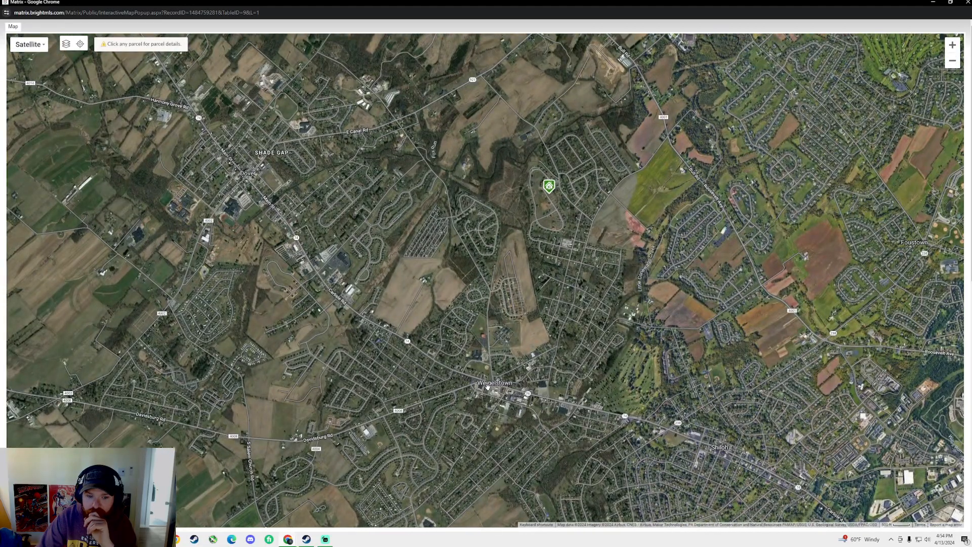
pyautogui.scroll(1, 488, 387)
pyautogui.scroll(-1, 762, 164)
pyautogui.moveTo(762, 164); pyautogui.dragTo(508, 245)
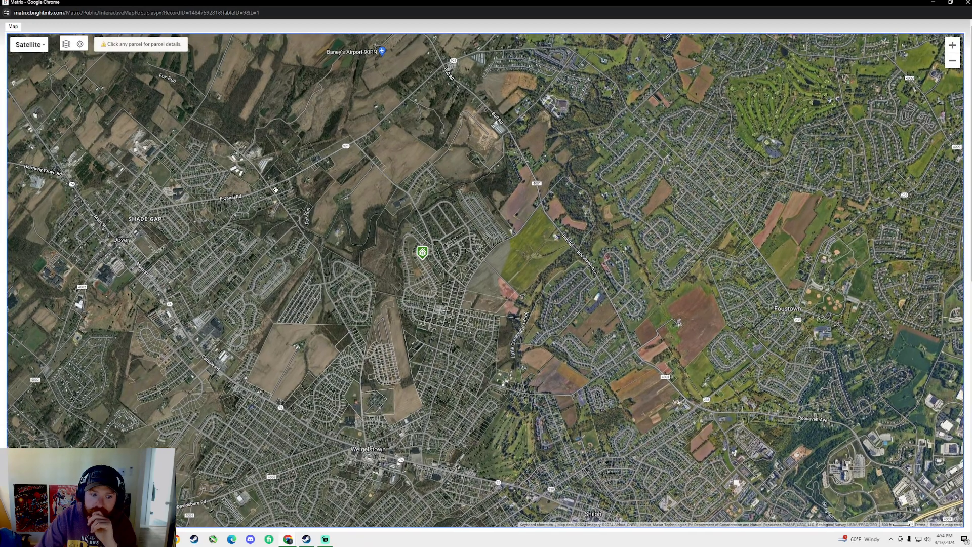
pyautogui.moveTo(466, 325); pyautogui.dragTo(494, 332)
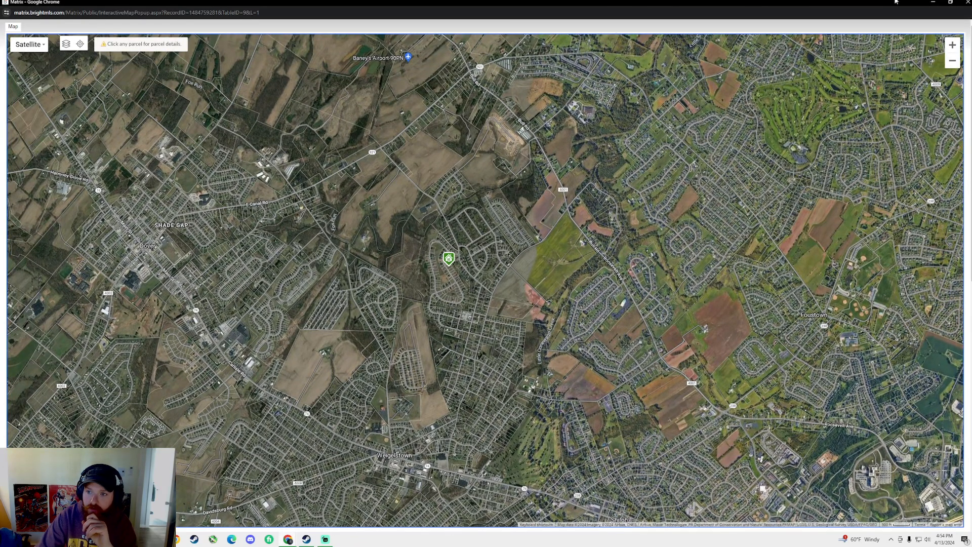
# Shrink and move the map window aside, then return to the Dover Township zoning map
pyautogui.moveTo(611, 10); pyautogui.dragTo(745, 34)
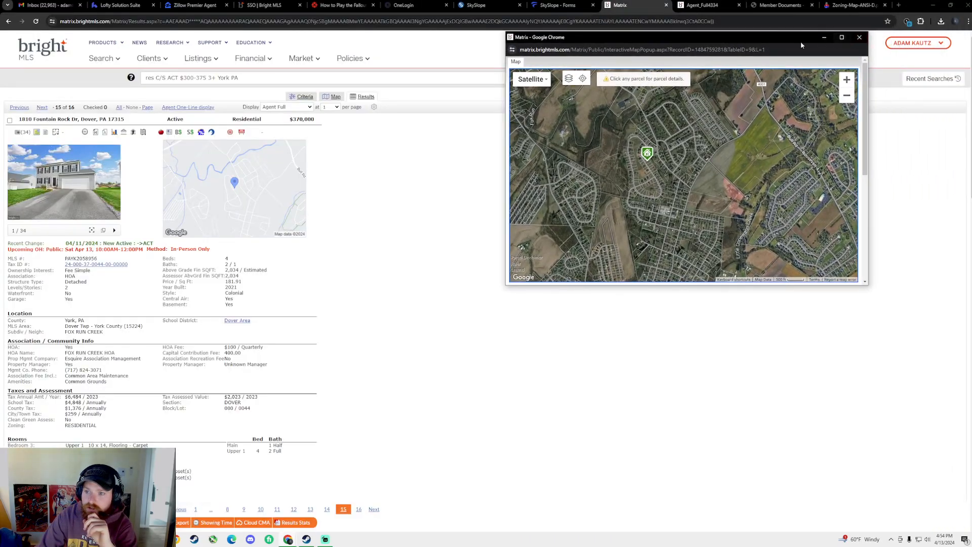
pyautogui.moveTo(563, 35); pyautogui.dragTo(971, 10)
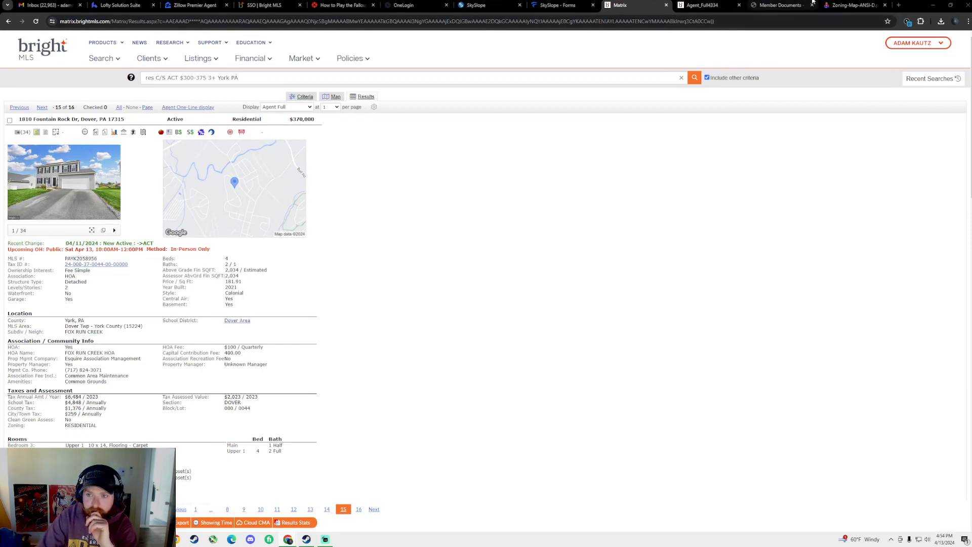
pyautogui.click(853, 5)
# Zoom the Dover Township zoning map to 381% near Fox Run Rd to read the R1, R3, R4, V, C and BP districts
pyautogui.scroll(-6, 653, 270)
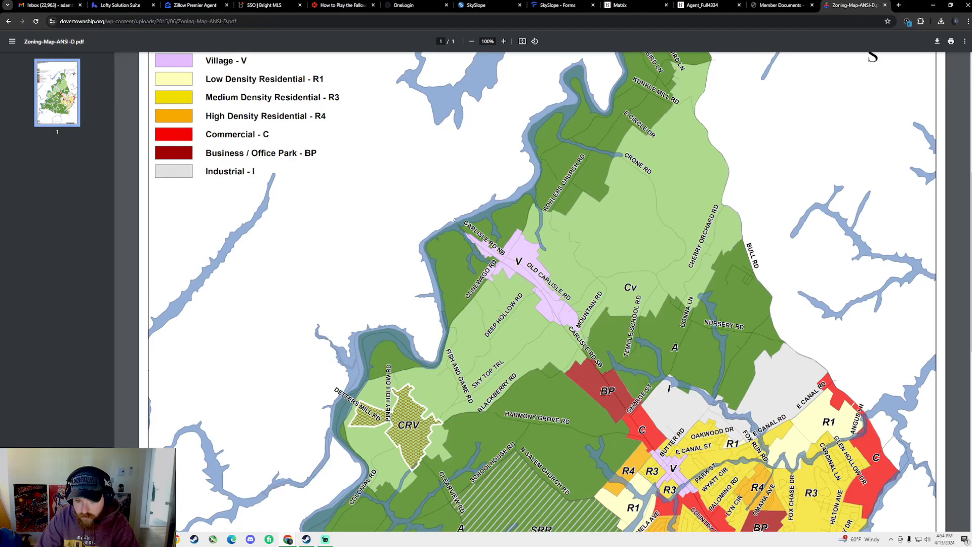
pyautogui.scroll(-2, 587, 339)
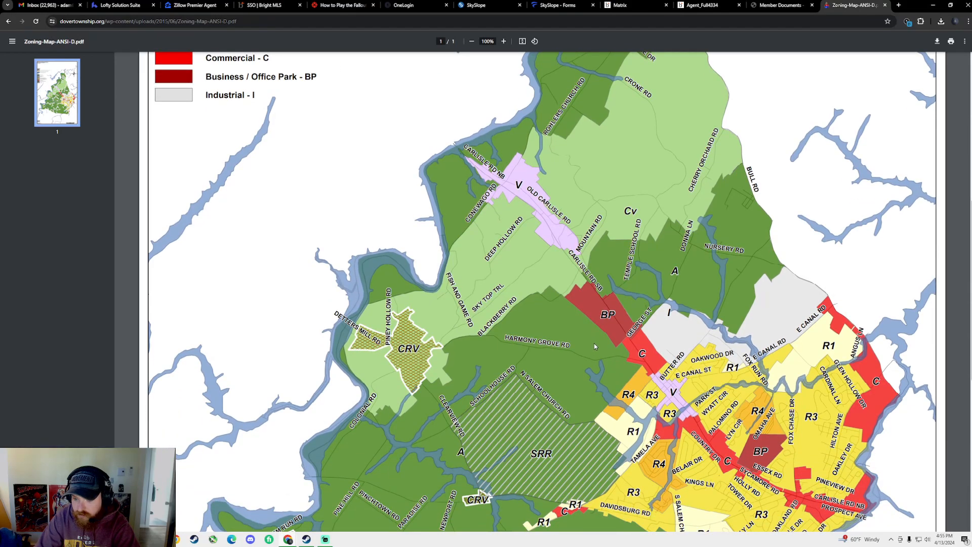
pyautogui.scroll(-1, 662, 345)
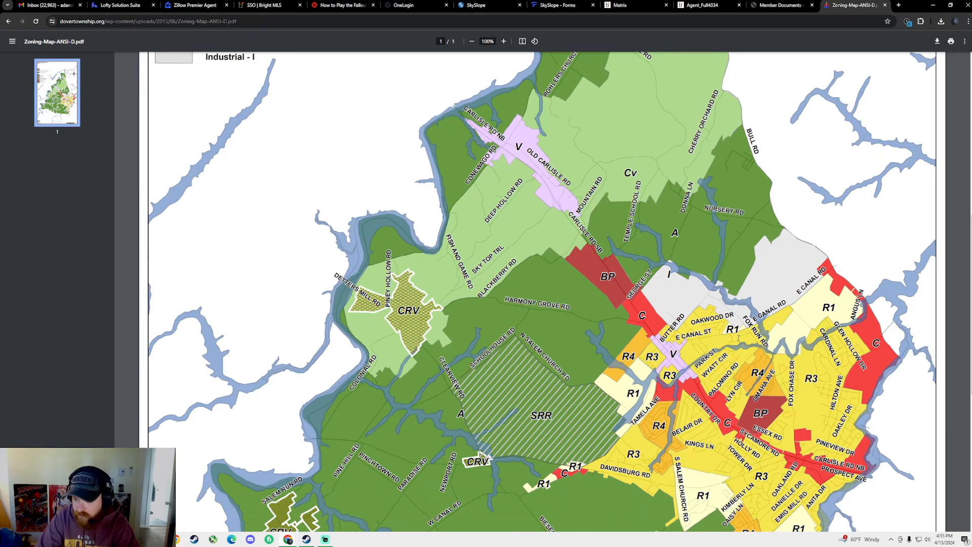
pyautogui.scroll(-2, 738, 343)
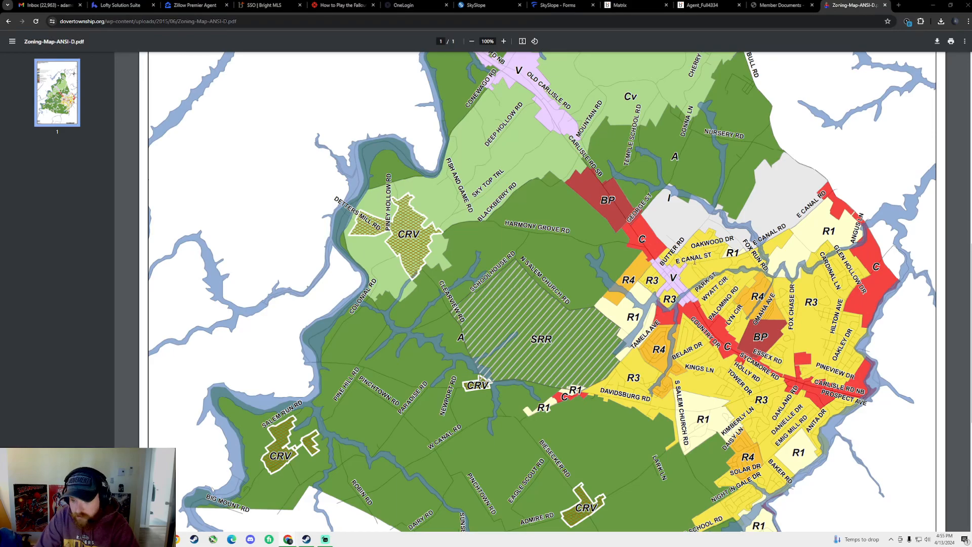
pyautogui.keyDown('ctrl'); pyautogui.scroll(7, 752, 291); pyautogui.keyUp('ctrl')
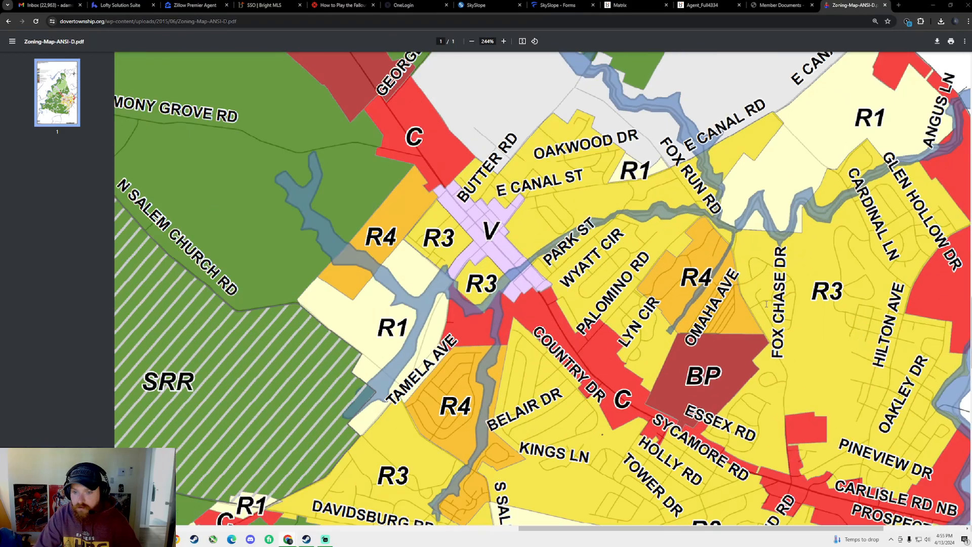
pyautogui.keyDown('ctrl'); pyautogui.scroll(1, 710, 292); pyautogui.keyUp('ctrl')
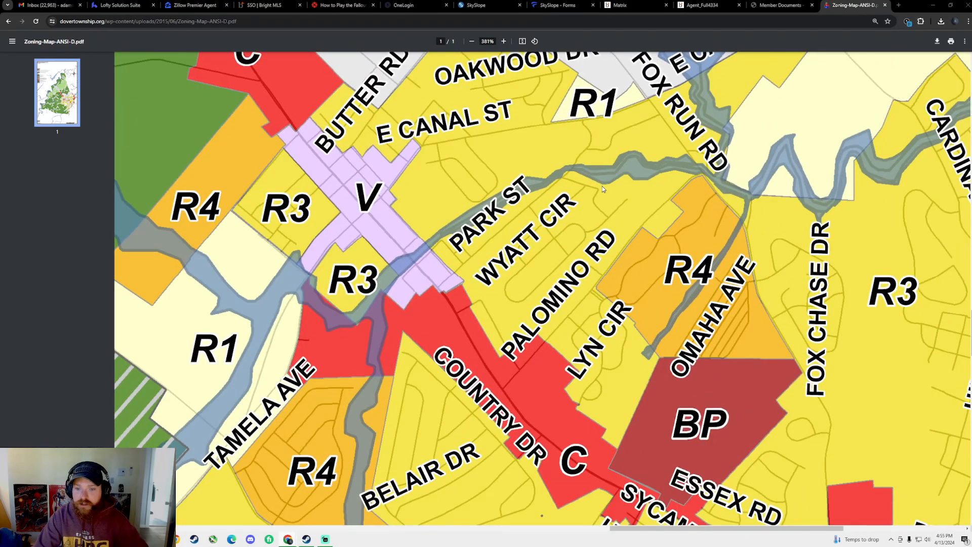
pyautogui.scroll(1, 574, 149)
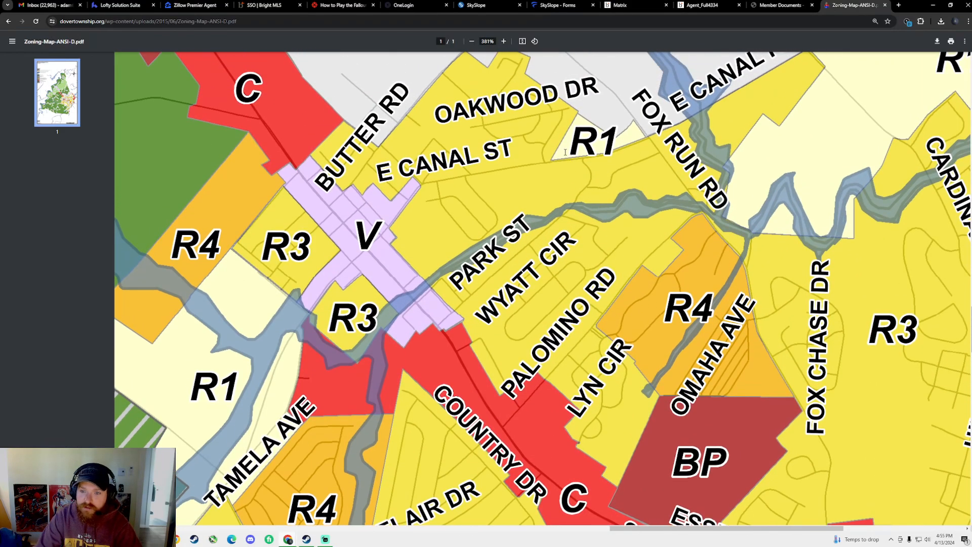
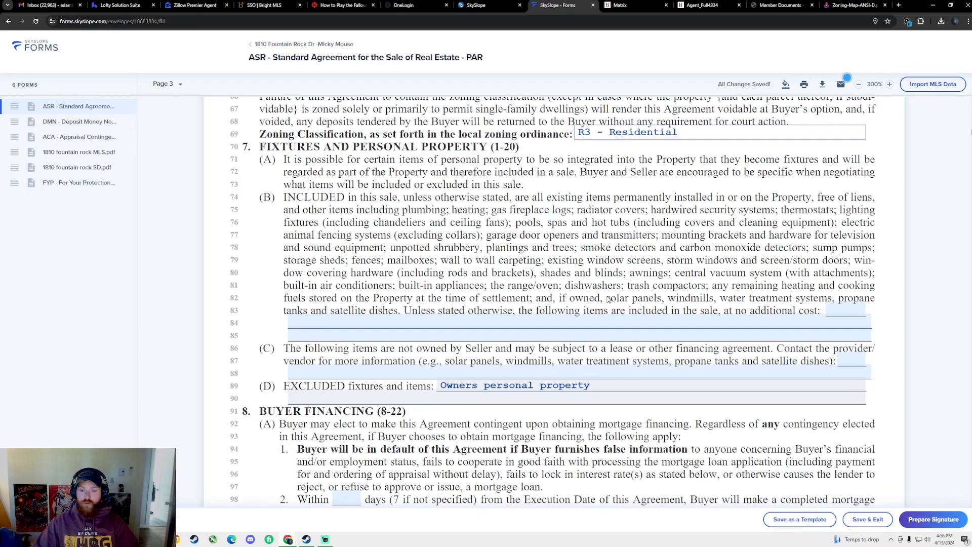
pyautogui.scroll(1, 290, 153)
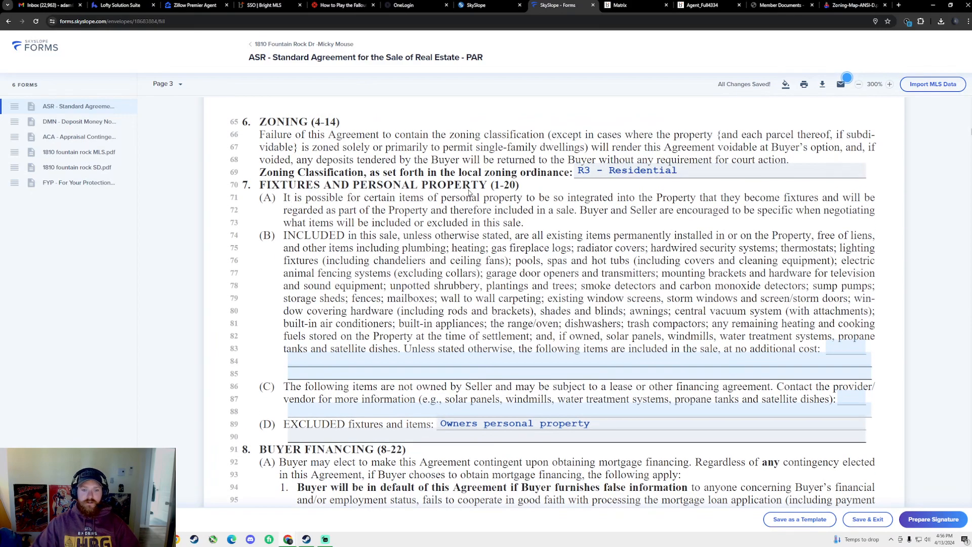
pyautogui.scroll(-2, 422, 291)
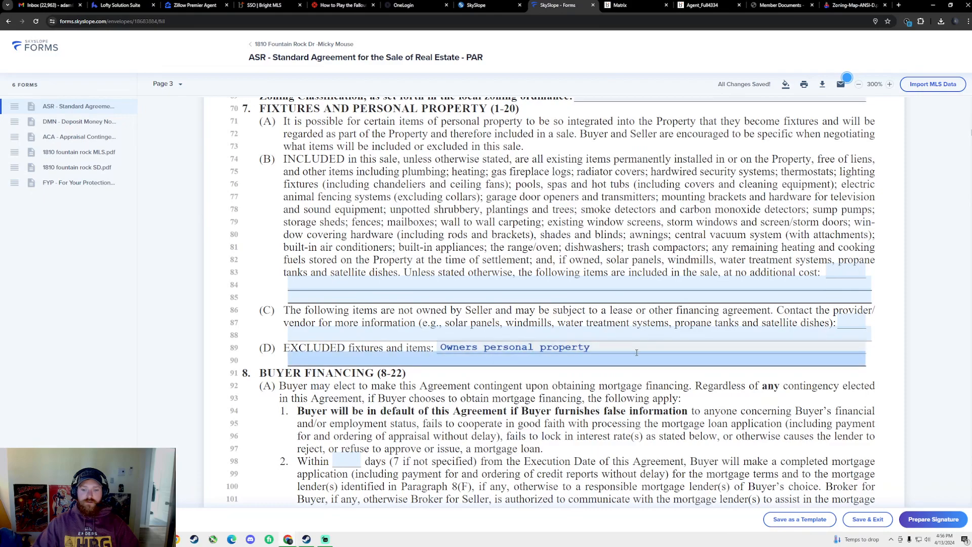
pyautogui.click(613, 6)
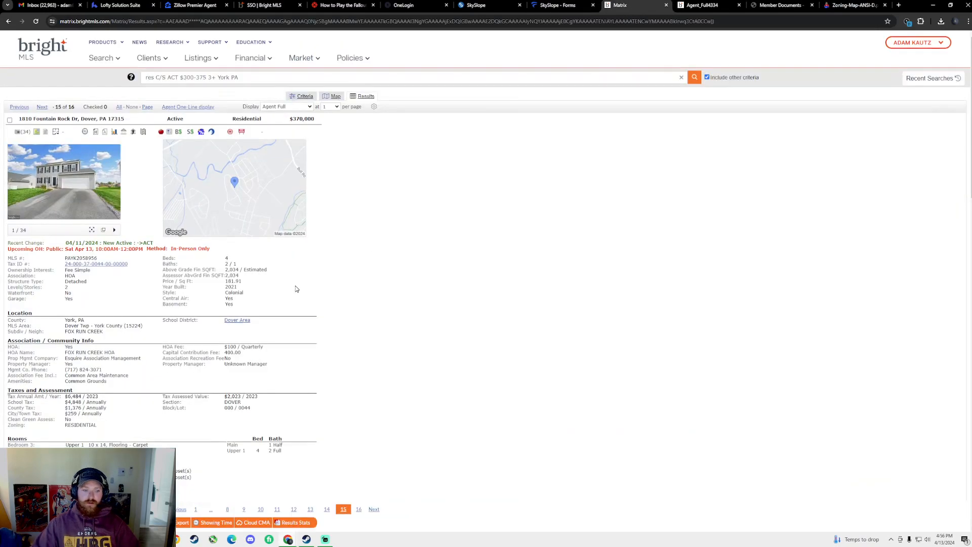
# Copy the listing's Inclusions value from Remarks and go back to the SkySlope Forms agreement
pyautogui.scroll(-9, 107, 386)
pyautogui.moveTo(53, 345); pyautogui.dragTo(101, 342)
pyautogui.moveTo(192, 344); pyautogui.dragTo(59, 343)
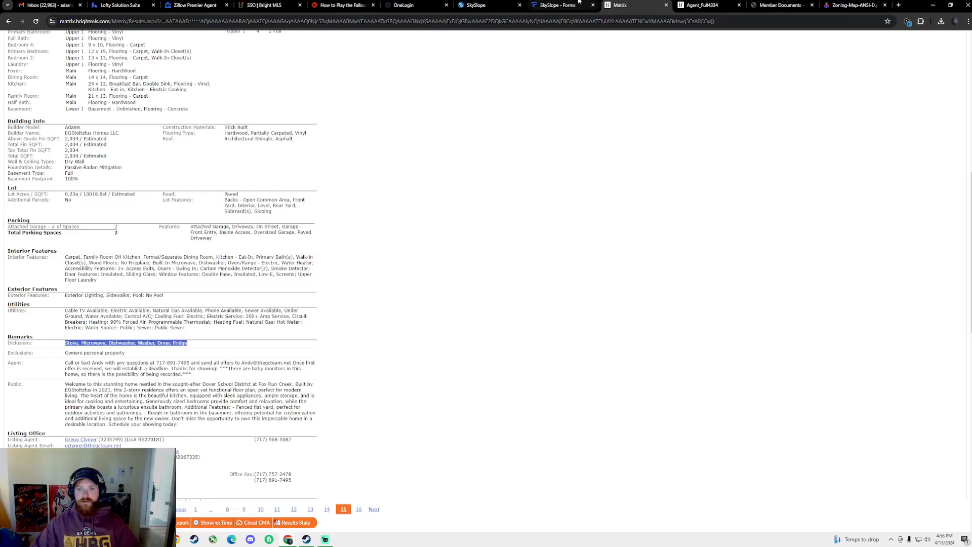
pyautogui.click(557, 5)
pyautogui.click(467, 287)
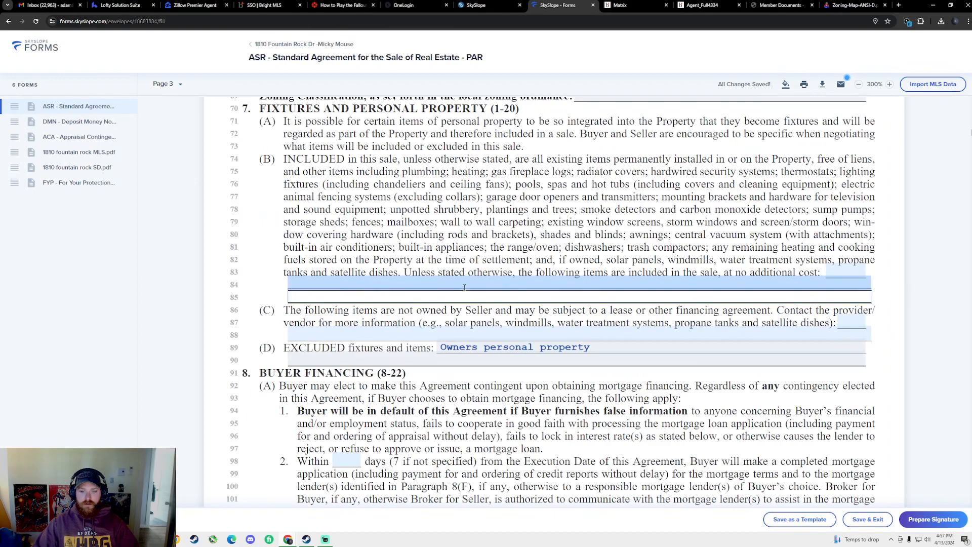
# Paste Stove, Microwave, Dishwasher, Washer, Dryer, Fridge into line 84's included items and save
pyautogui.click(467, 288)
pyautogui.write('Stove, Microwave, Dishwasher, Washer, Dryer, Fridge')
pyautogui.click(629, 330)
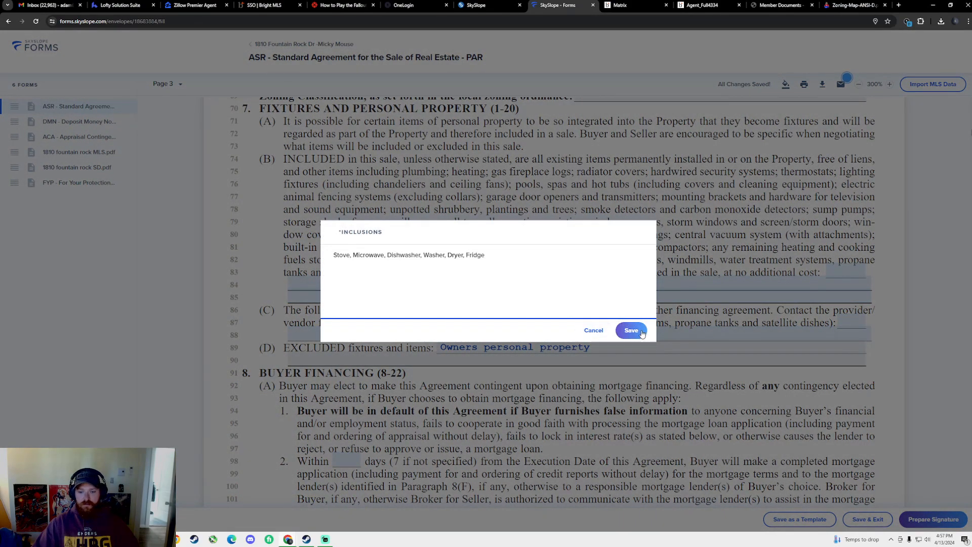
pyautogui.scroll(-4, 602, 336)
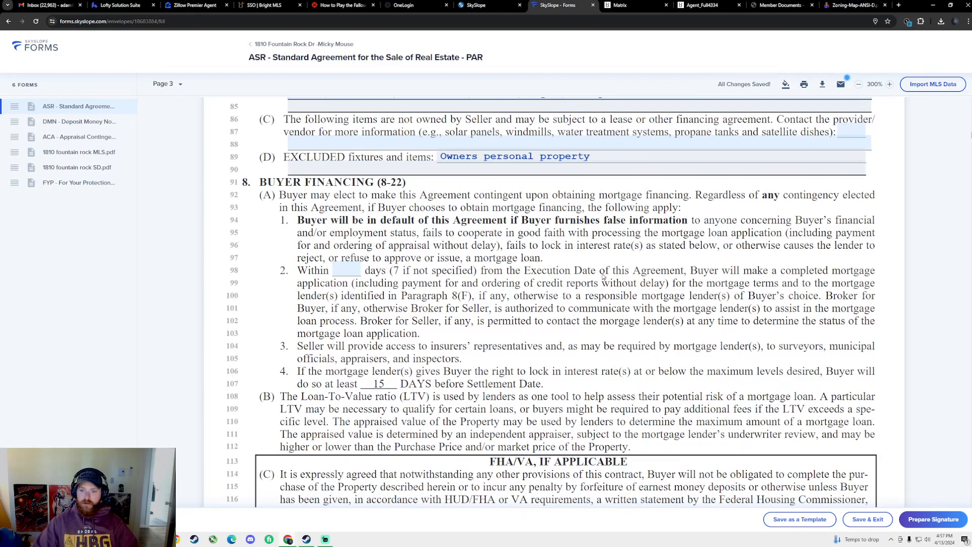
pyautogui.scroll(-2, 454, 270)
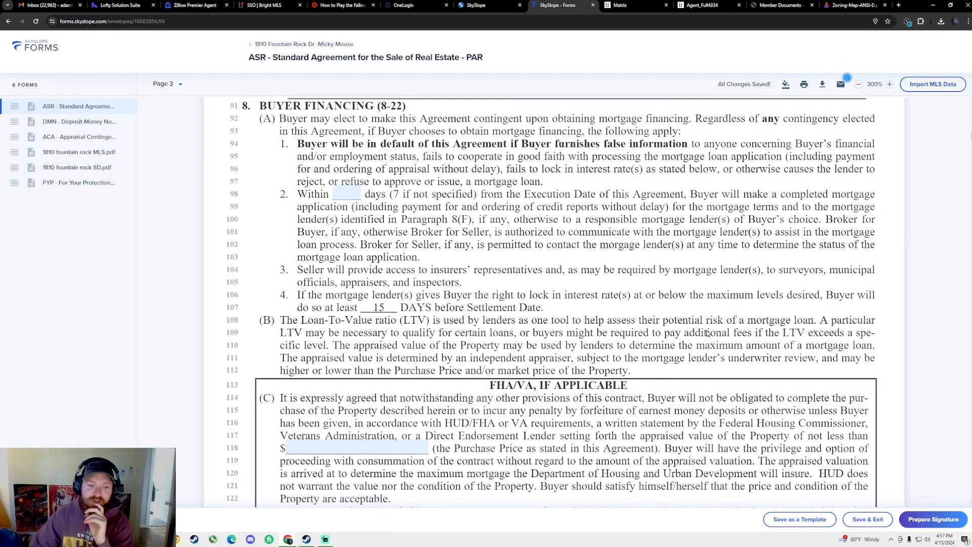
pyautogui.scroll(-3, 677, 306)
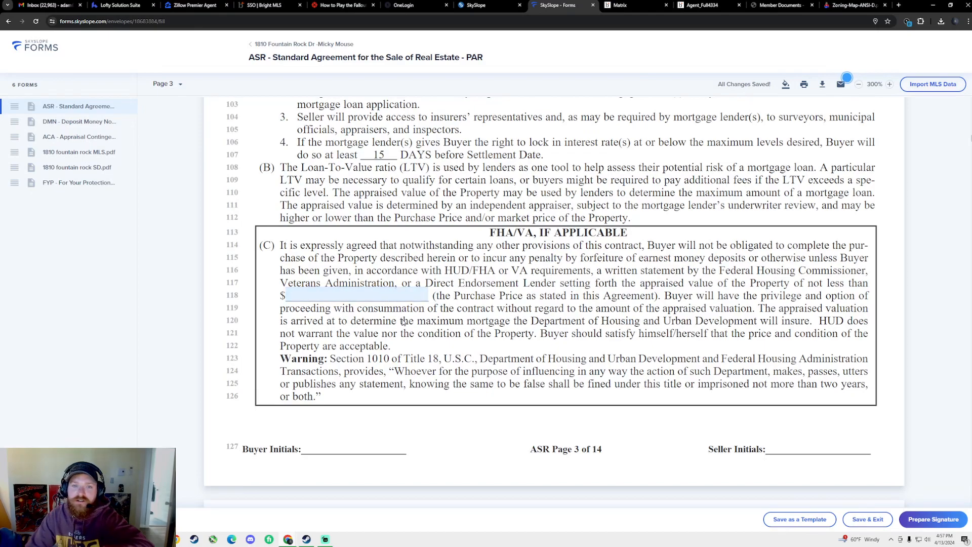
# Enter $365,000.00 as the FHA/VA appraised value on line 118
pyautogui.click(353, 295)
pyautogui.write('365000.00')
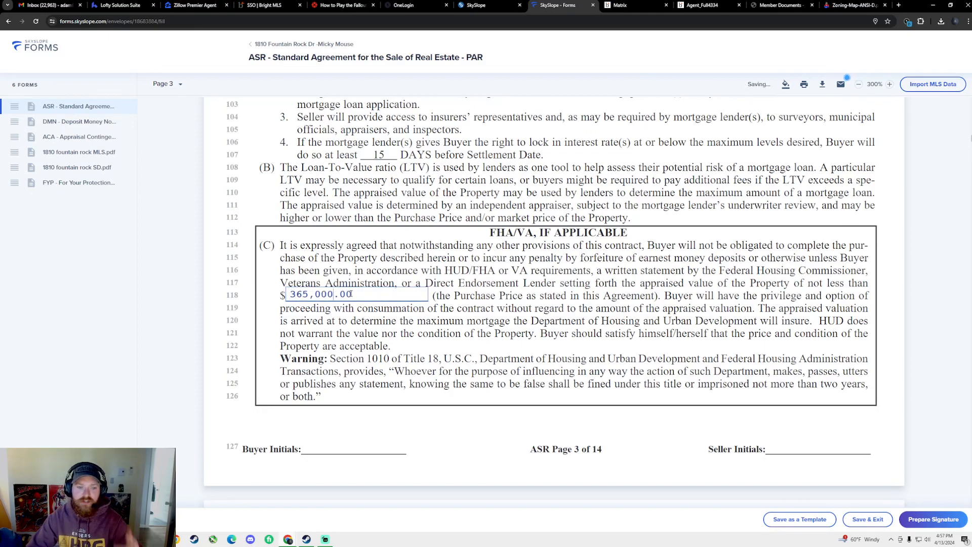
pyautogui.click(484, 318)
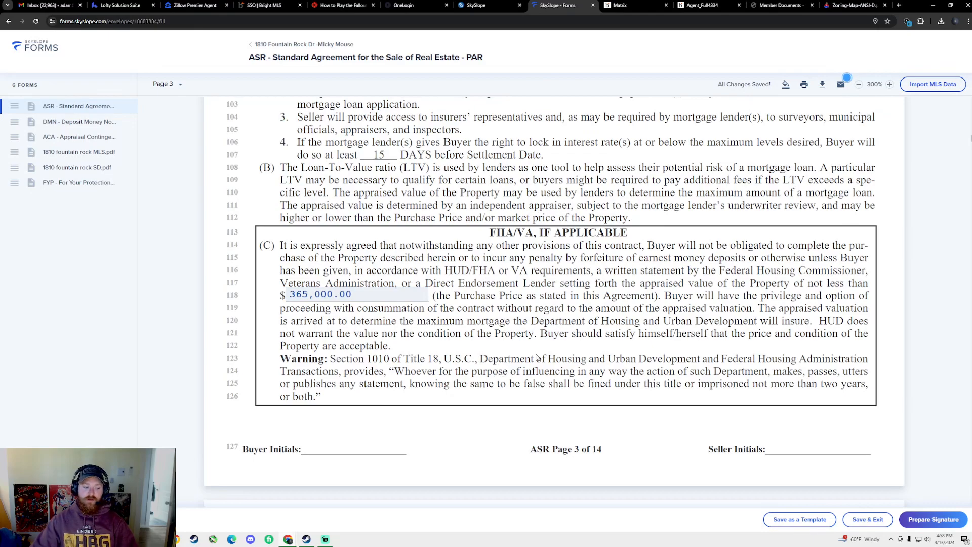
pyautogui.scroll(-3, 538, 357)
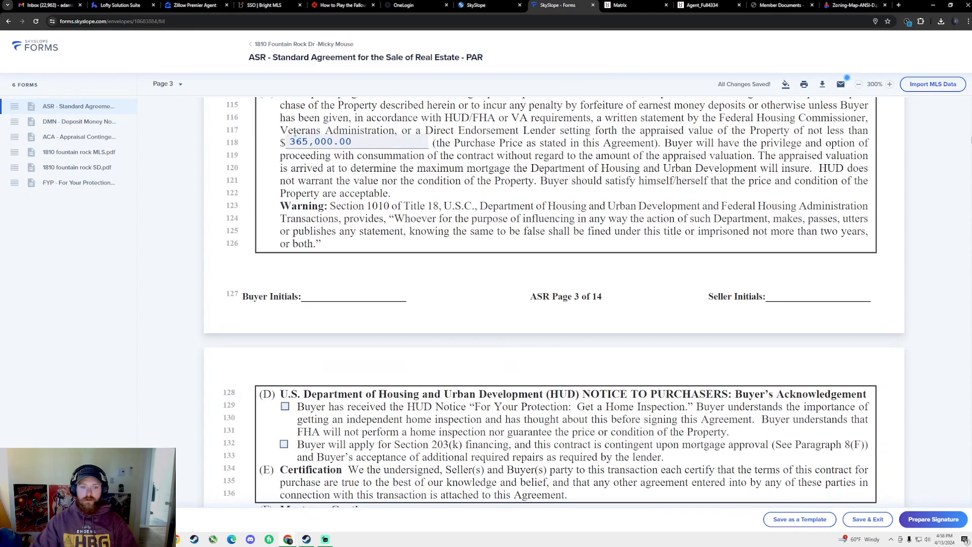
# On page 4, check line 129 confirming the buyer received the HUD home-inspection notice
pyautogui.scroll(-4, 429, 346)
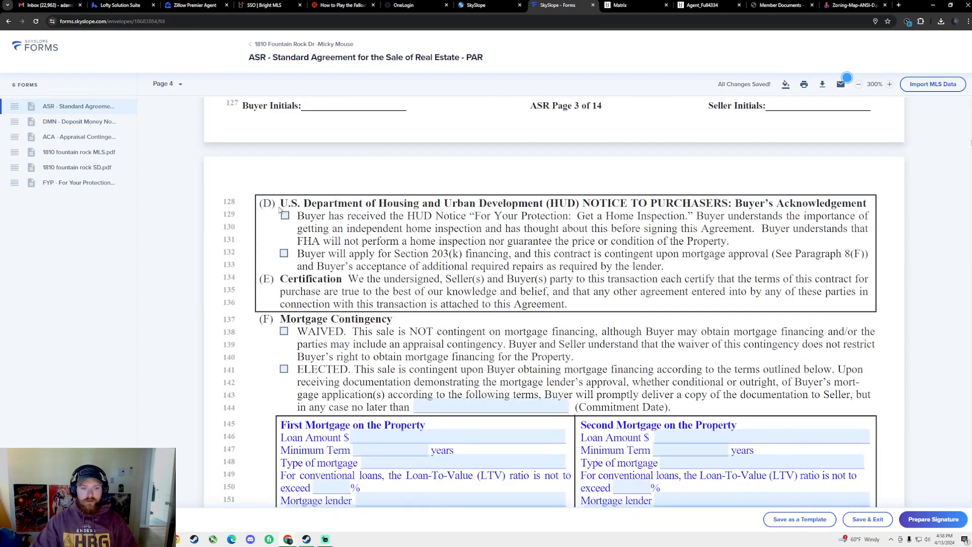
pyautogui.scroll(6, 687, 247)
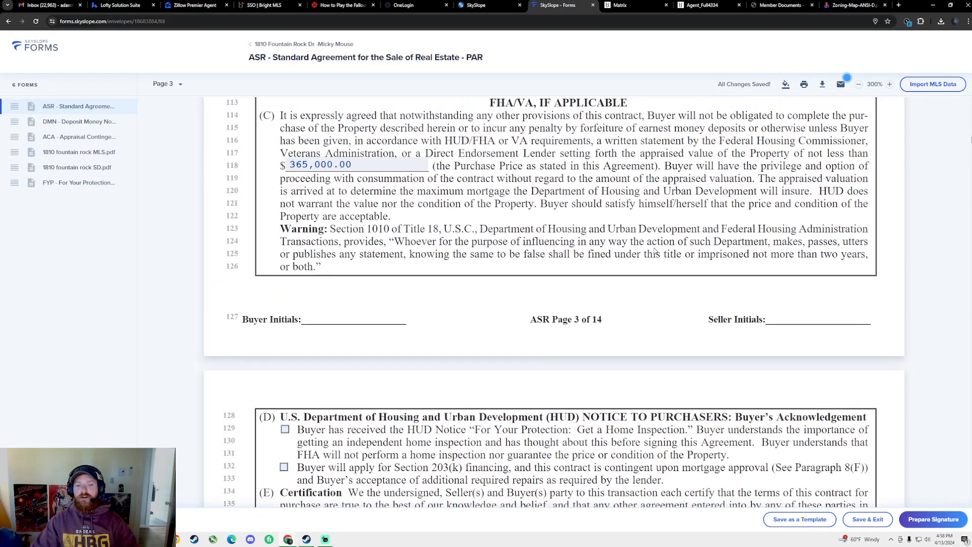
pyautogui.scroll(-6, 608, 276)
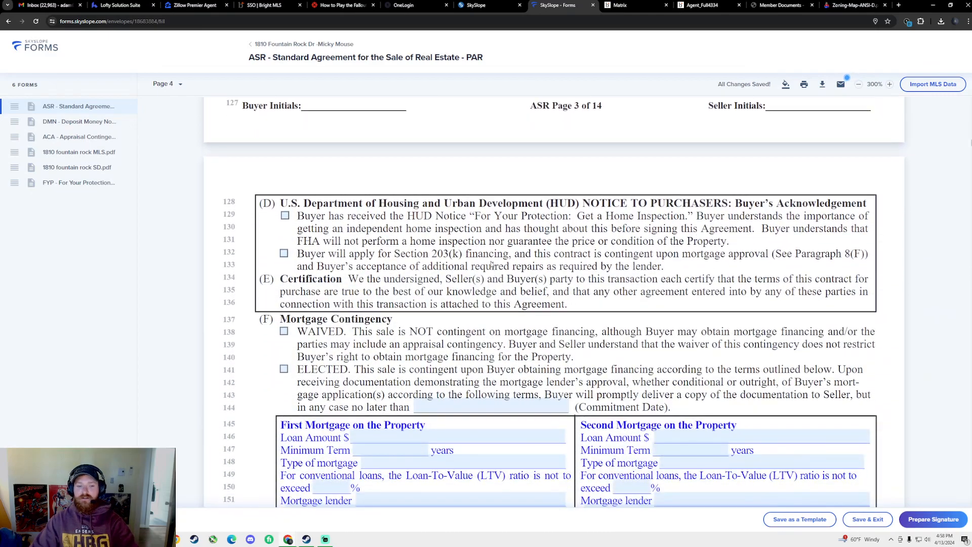
pyautogui.scroll(3, 476, 247)
pyautogui.scroll(-1, 456, 268)
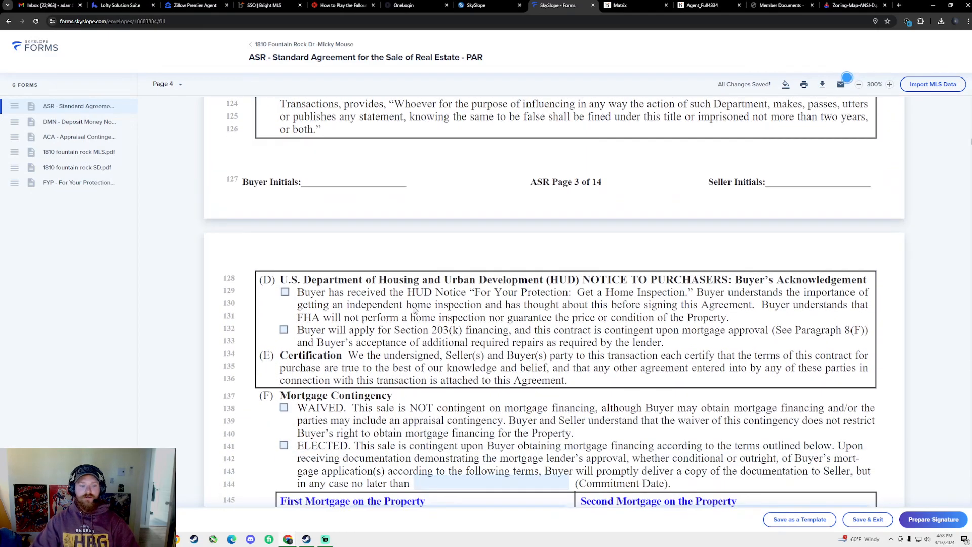
pyautogui.scroll(-2, 400, 339)
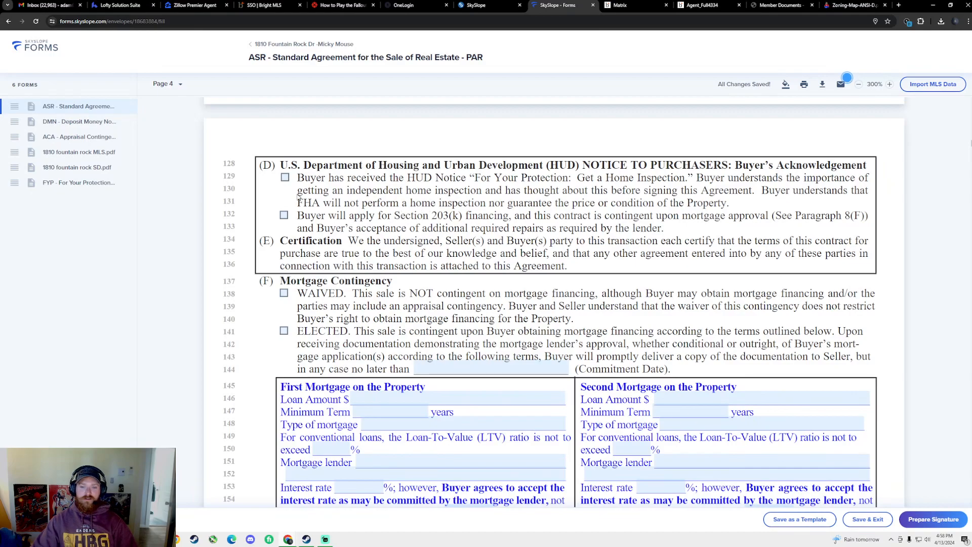
pyautogui.click(282, 177)
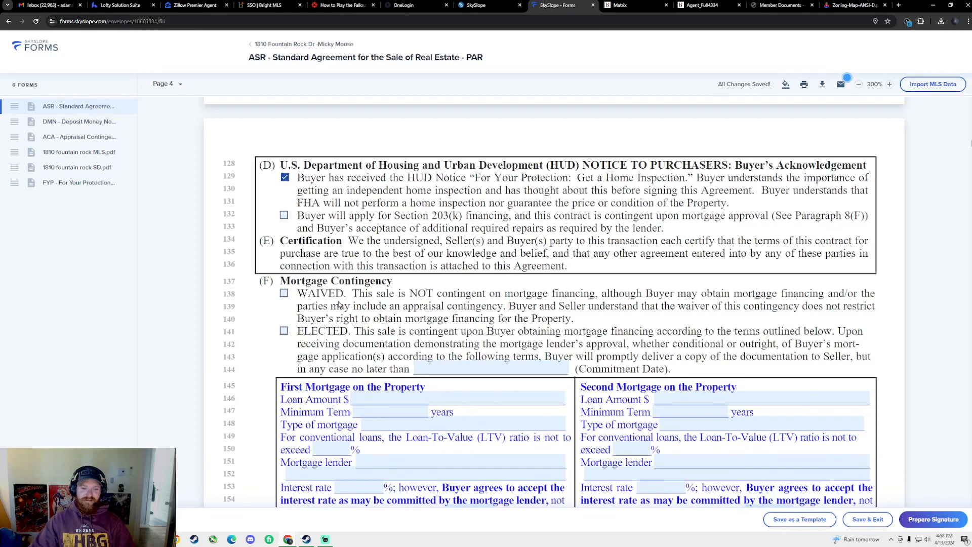
pyautogui.scroll(-1, 285, 304)
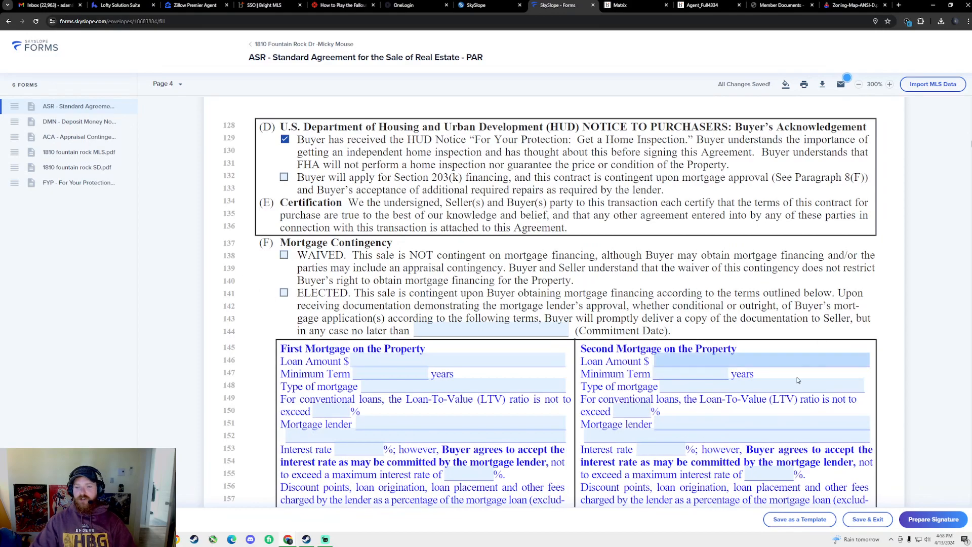
pyautogui.scroll(-1, 486, 329)
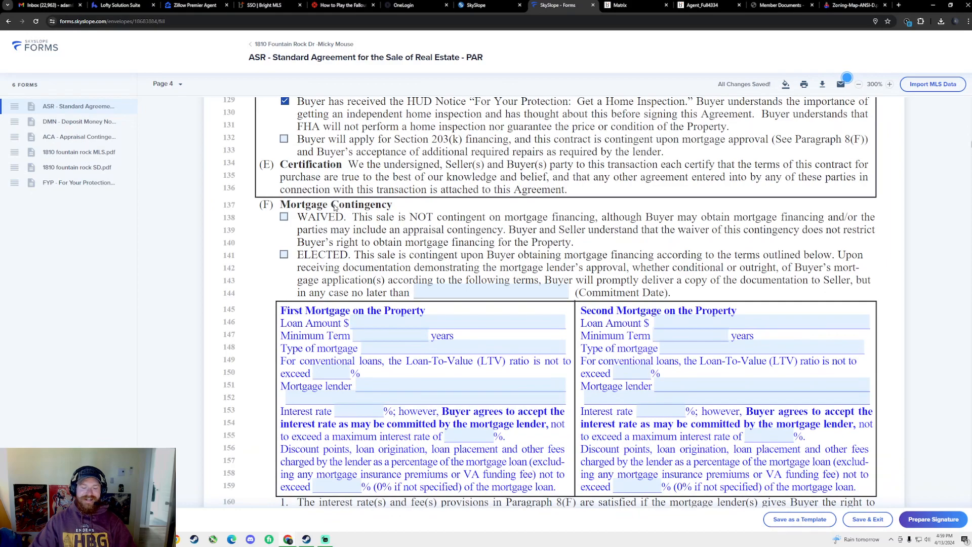
# Mark the line 141 mortgage contingency ELECTED and set the Commitment Date to May 06, 2024
pyautogui.click(284, 256)
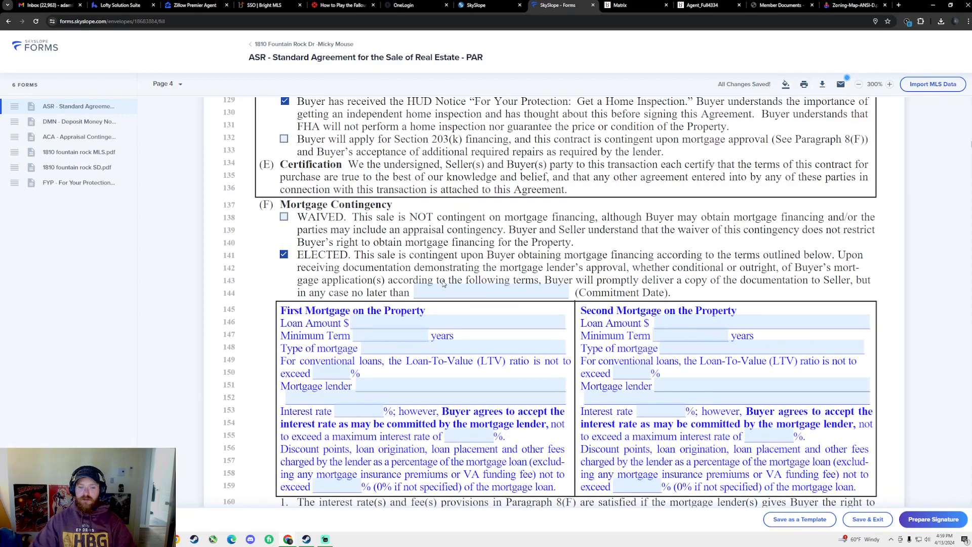
pyautogui.click(515, 292)
pyautogui.click(537, 148)
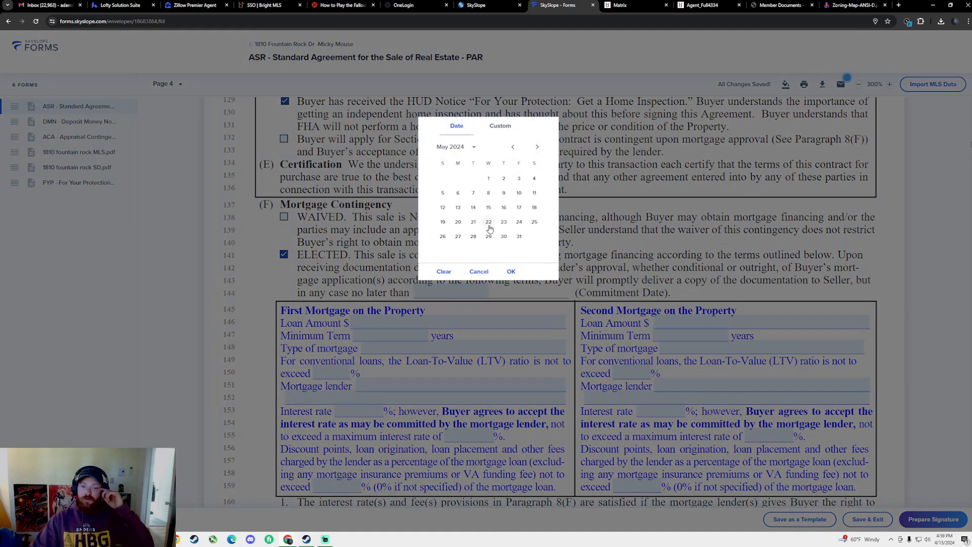
pyautogui.click(458, 194)
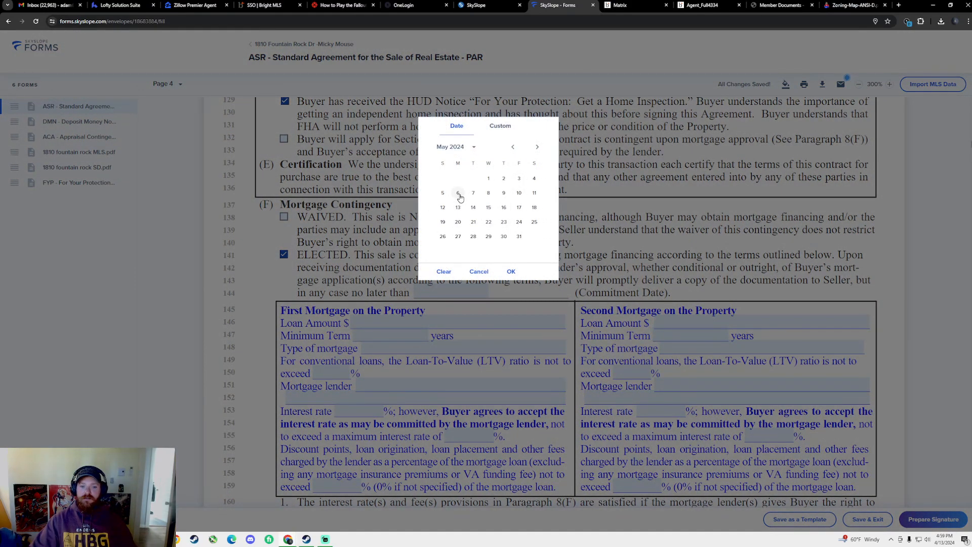
pyautogui.click(511, 272)
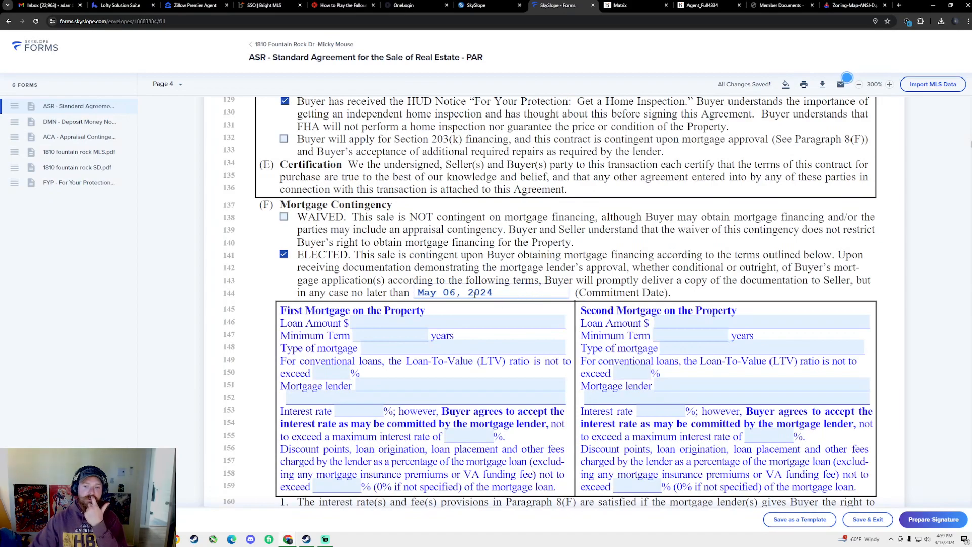
pyautogui.scroll(-2, 468, 303)
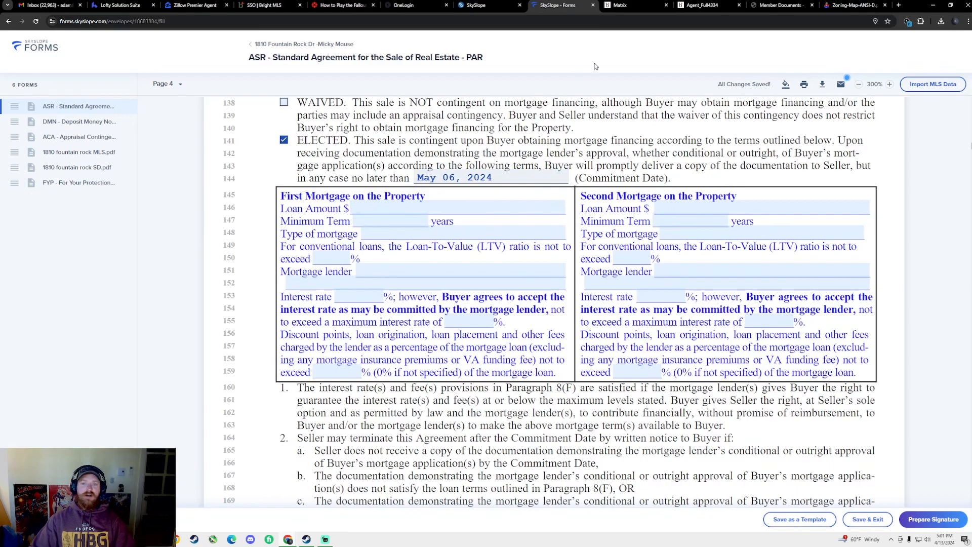
# Recalculate the listing's buyer closing-cost estimate at a 365,000 sale price, then close it
pyautogui.click(651, 5)
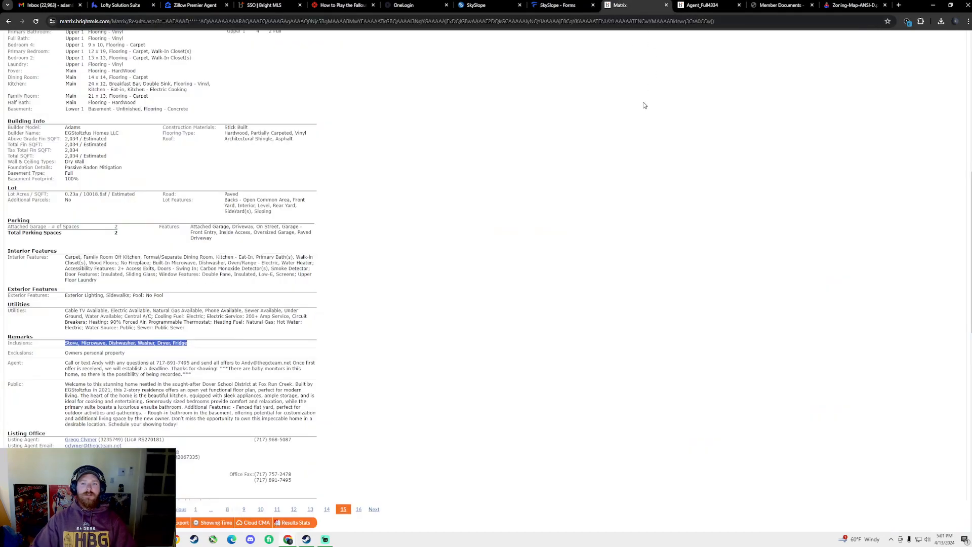
pyautogui.scroll(4, 457, 195)
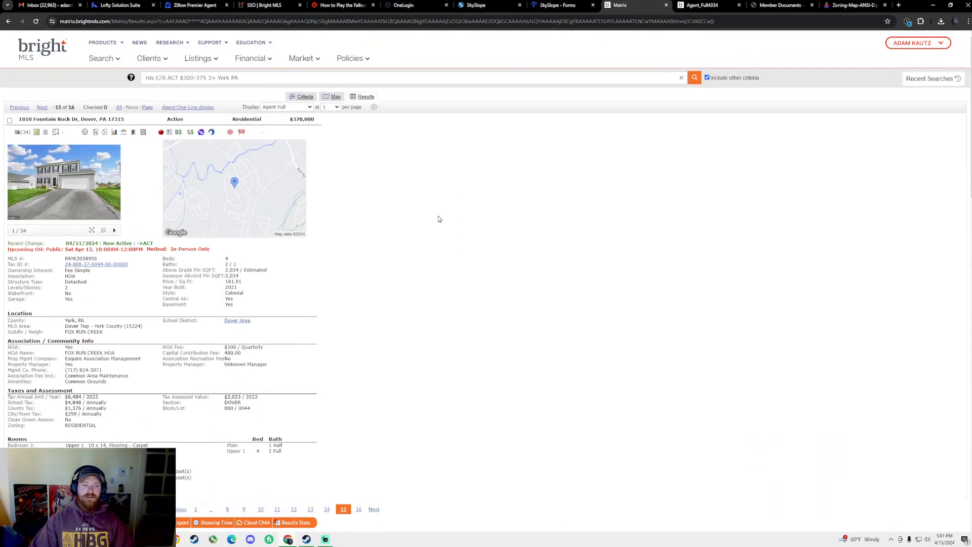
pyautogui.click(178, 133)
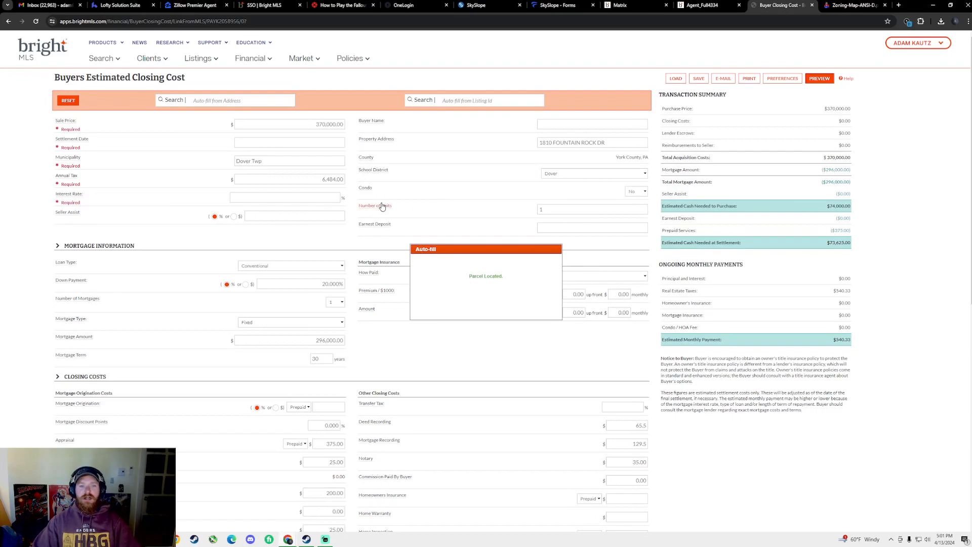
pyautogui.click(312, 121)
pyautogui.write('36')
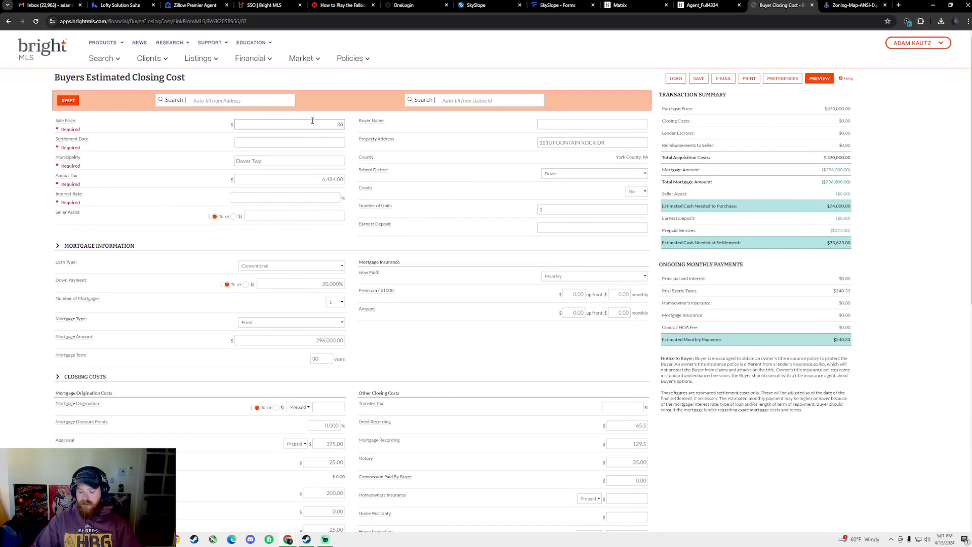
pyautogui.click(515, 59)
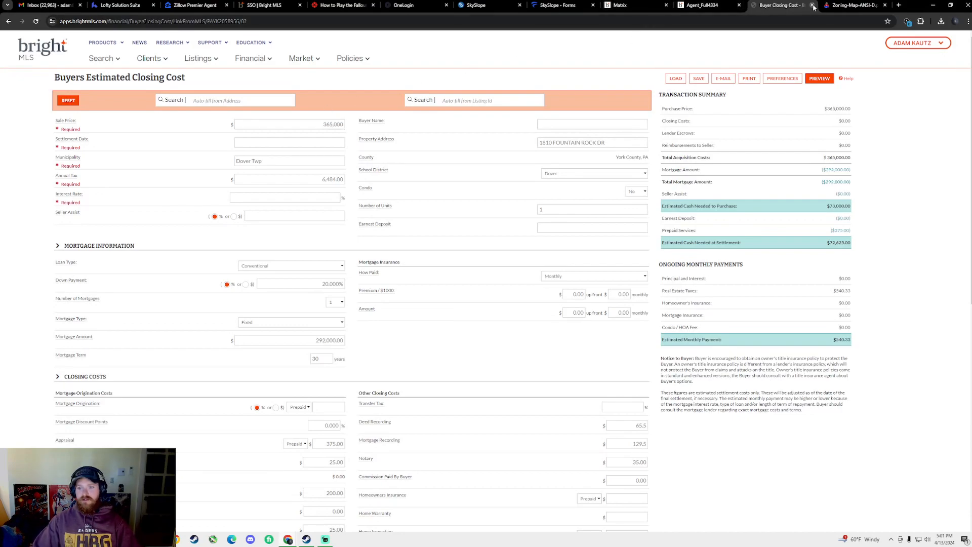
pyautogui.click(813, 7)
pyautogui.click(719, 6)
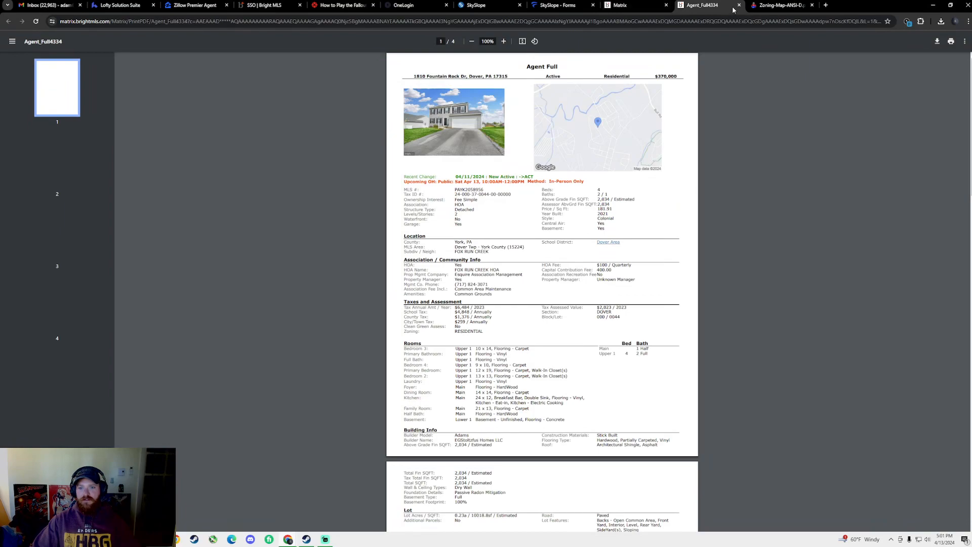
pyautogui.click(739, 5)
pyautogui.click(633, 5)
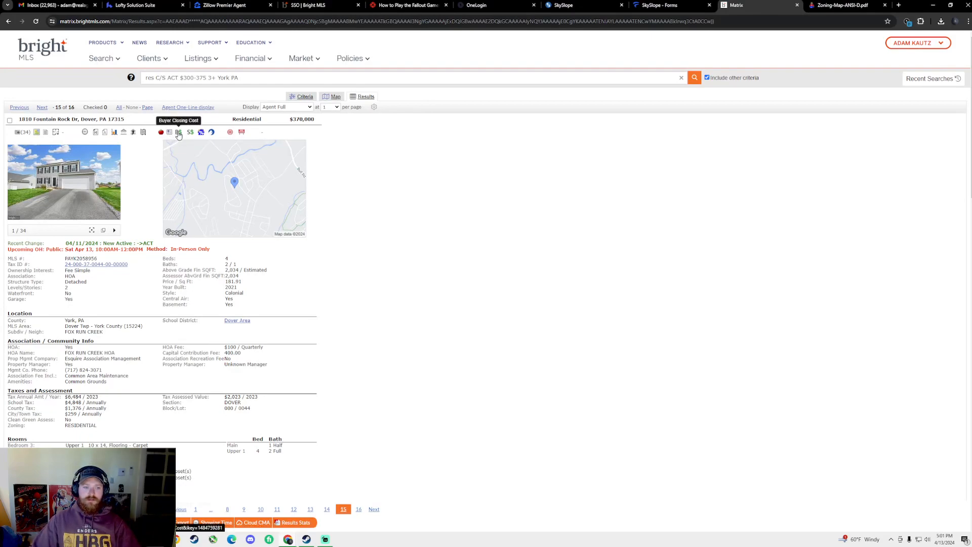
pyautogui.click(178, 134)
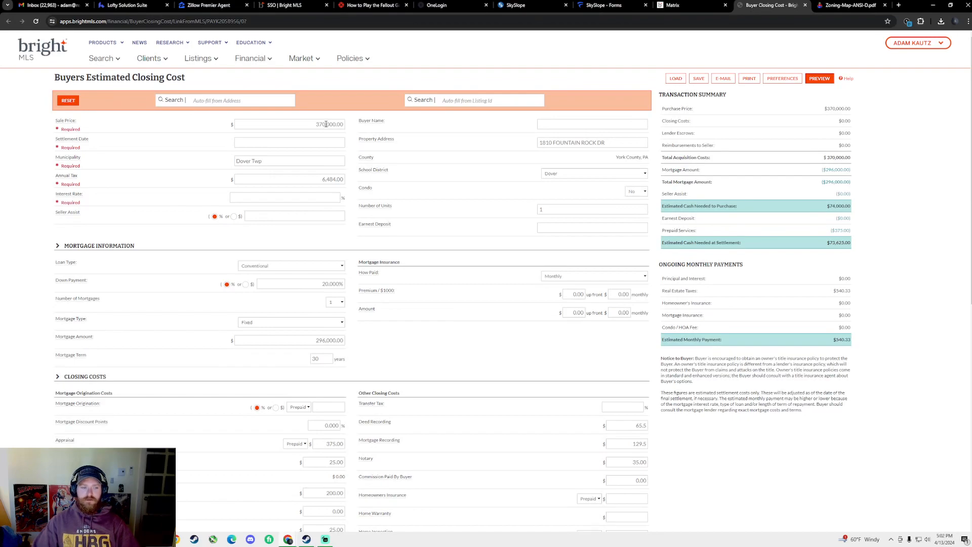
# Change the worksheet's sale price to $365,000 and settlement date to 05/13/2024
pyautogui.click(327, 124)
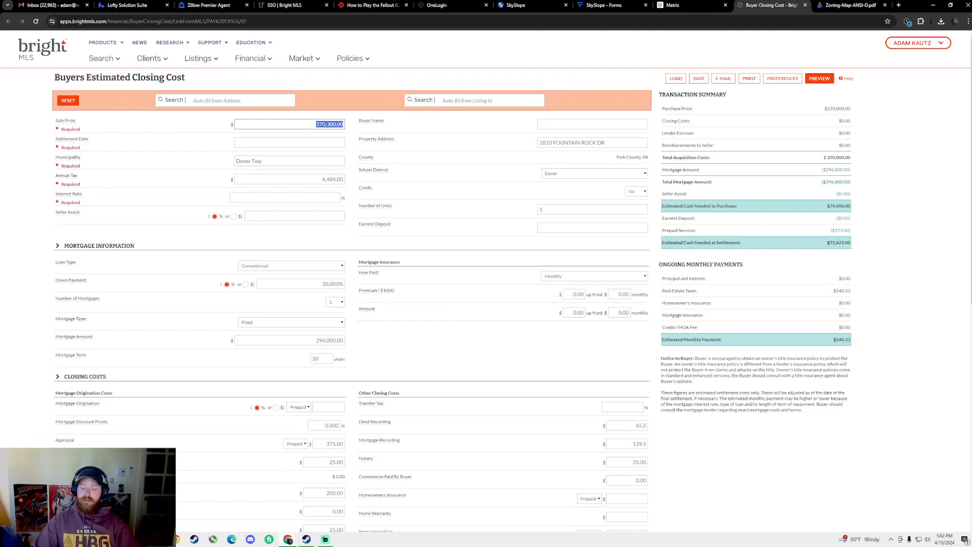
pyautogui.write('365')
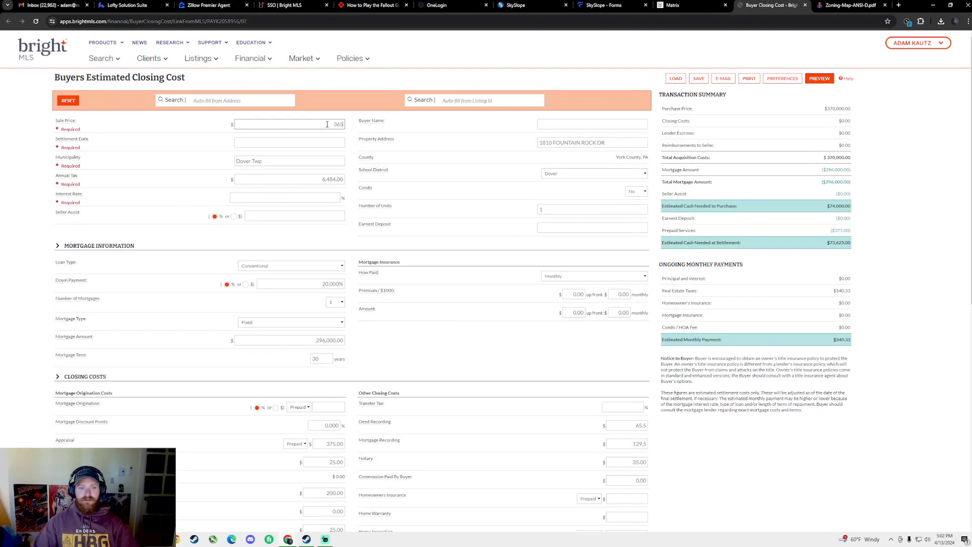
pyautogui.click(338, 143)
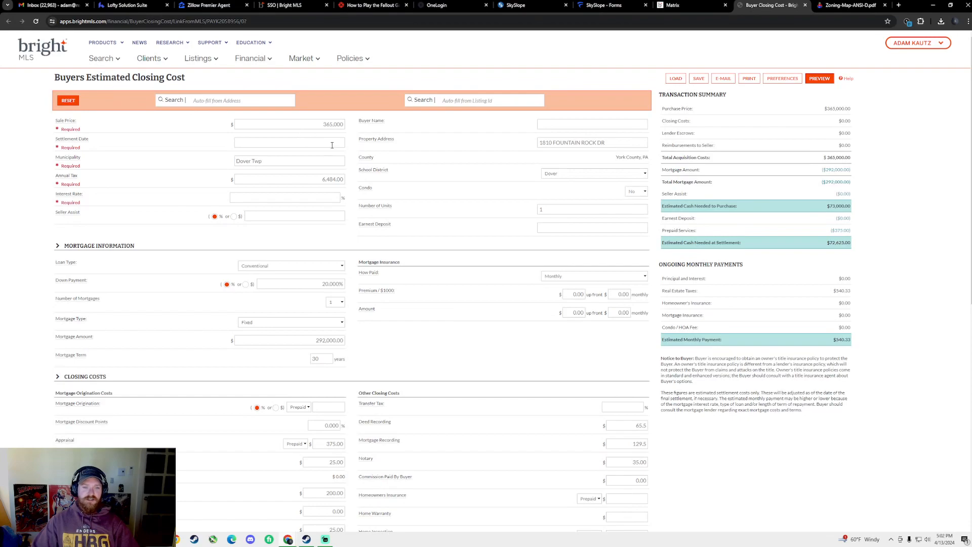
pyautogui.click(332, 145)
pyautogui.click(309, 157)
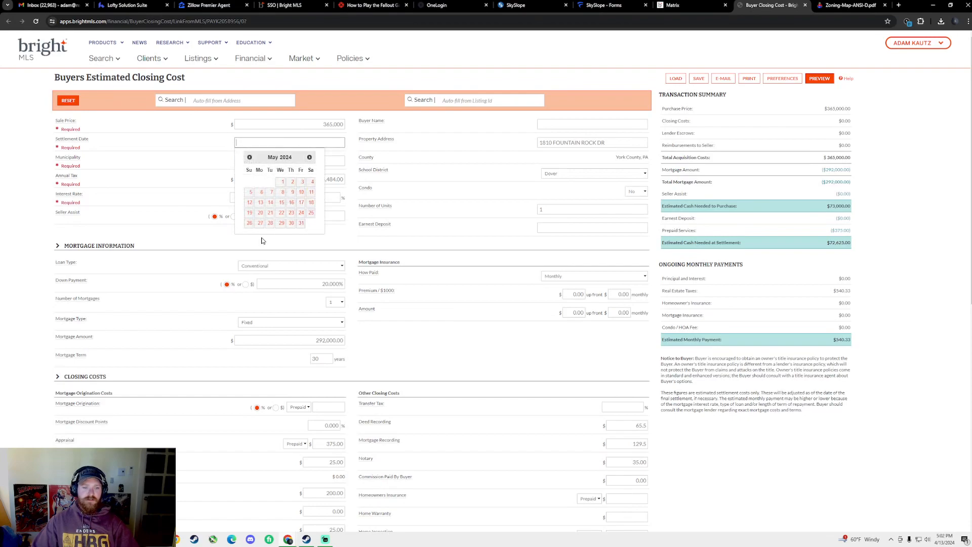
pyautogui.click(260, 205)
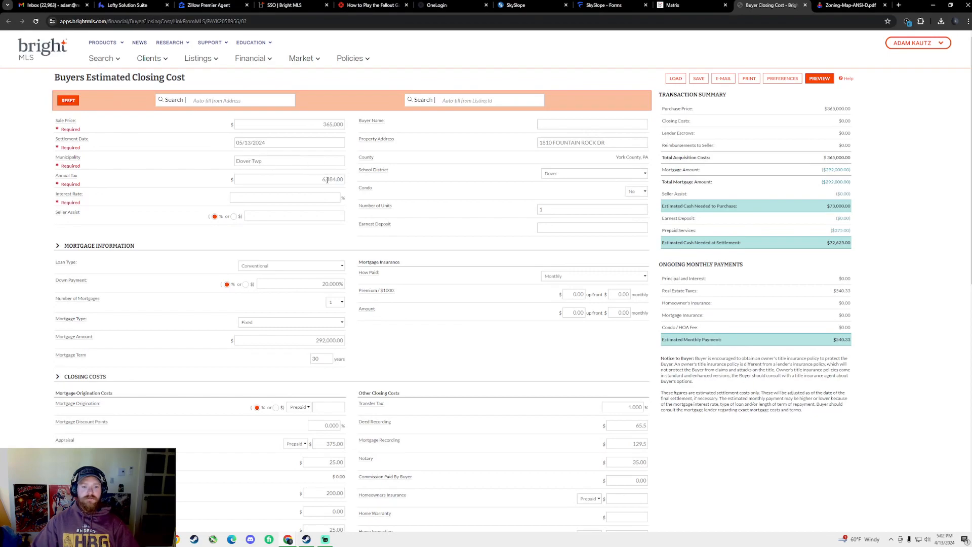
# Enter a 7.1% interest rate and a 5% down payment
pyautogui.click(305, 200)
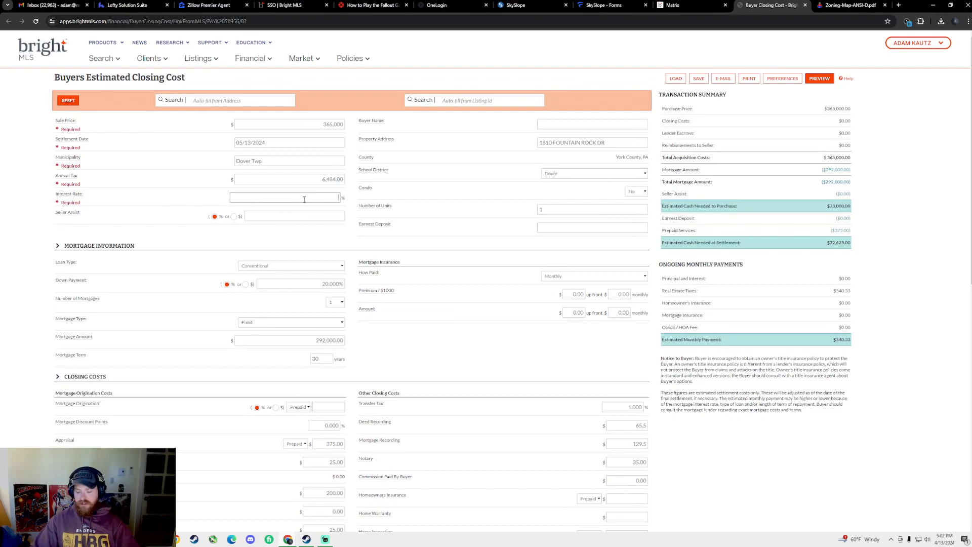
pyautogui.write('7.1')
pyautogui.moveTo(309, 236); pyautogui.dragTo(318, 244)
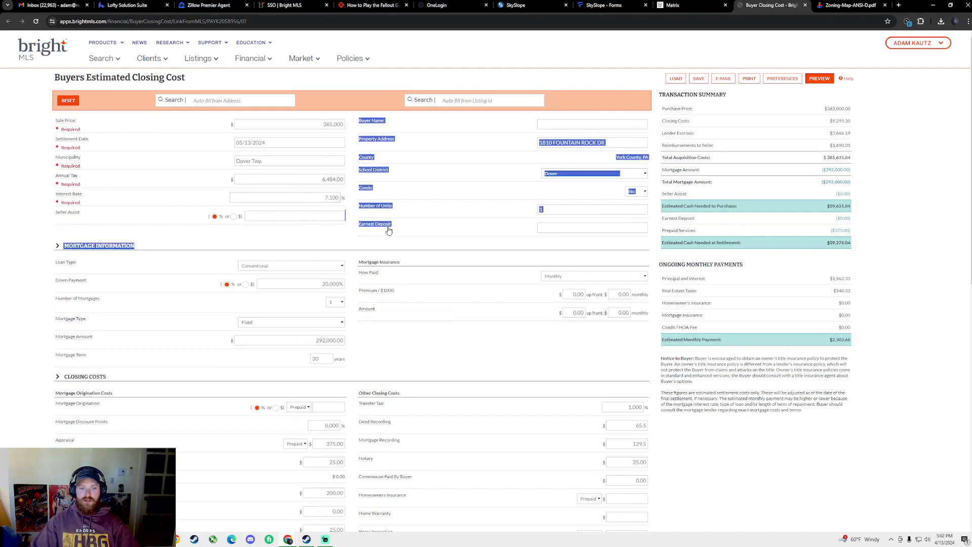
pyautogui.click(377, 208)
pyautogui.click(296, 216)
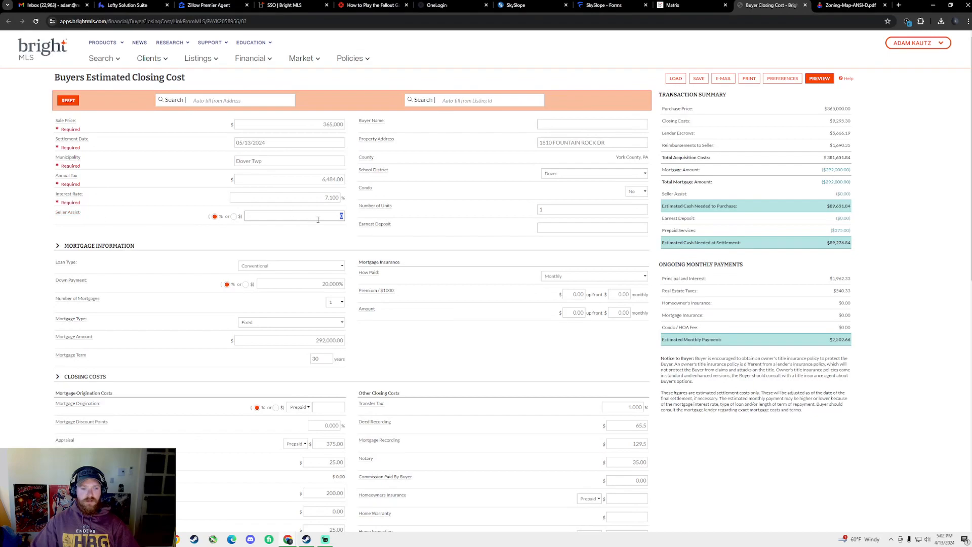
pyautogui.click(324, 282)
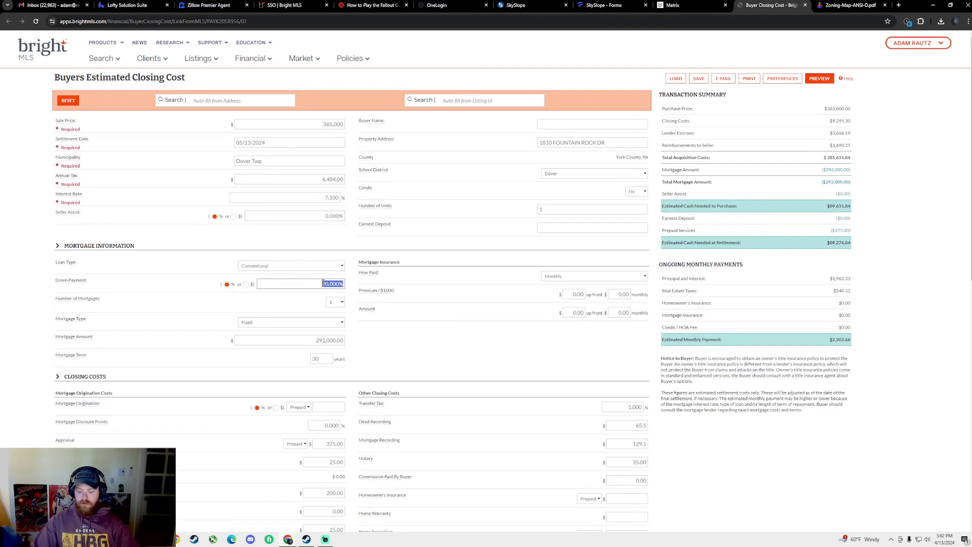
pyautogui.scroll(-2, 319, 290)
pyautogui.write('5')
pyautogui.click(266, 184)
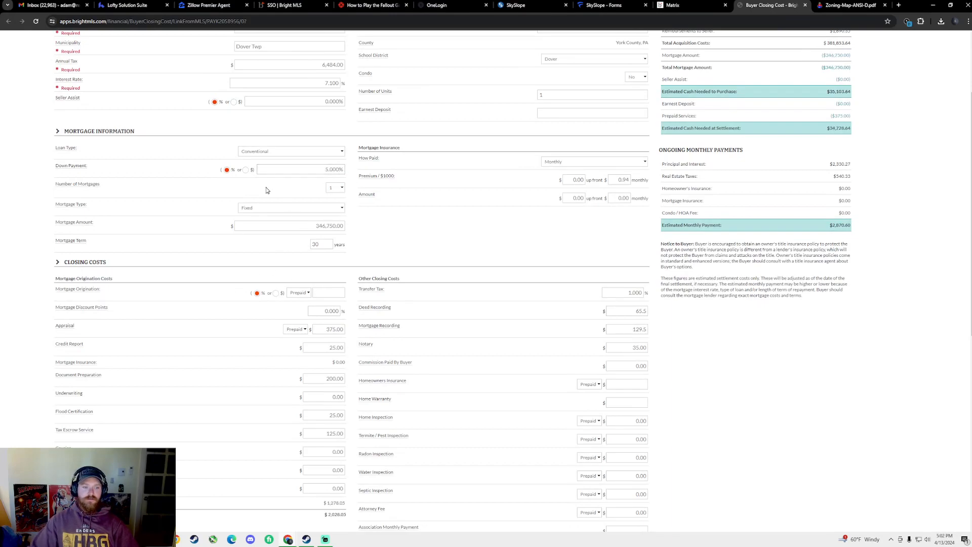
# Keep Conventional loan and Fixed mortgage types, and copy the $346,750.00 mortgage amount
pyautogui.click(302, 152)
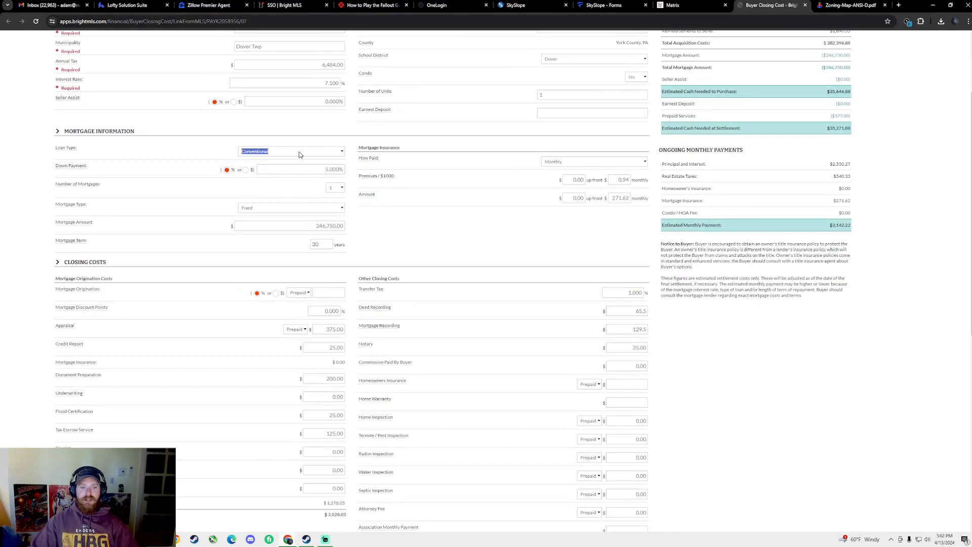
pyautogui.click(236, 193)
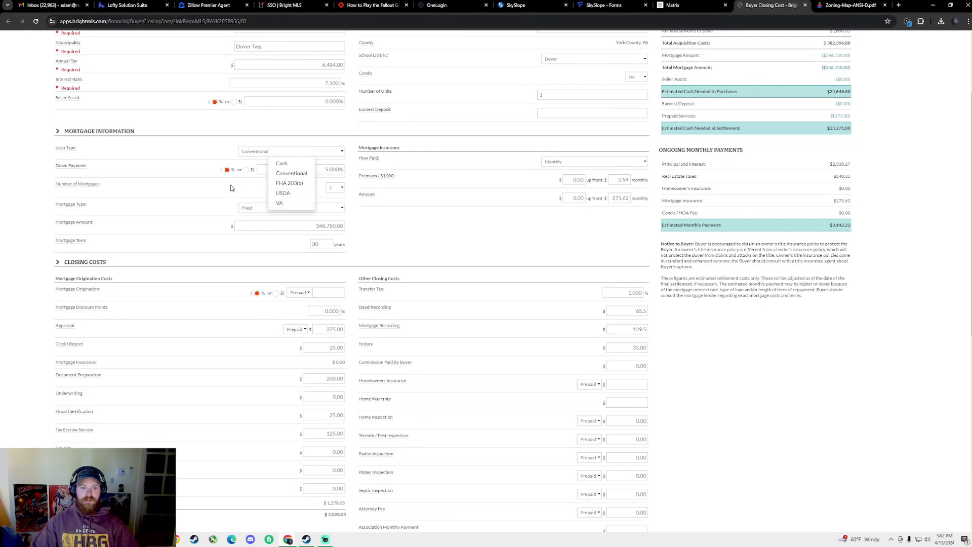
pyautogui.click(312, 209)
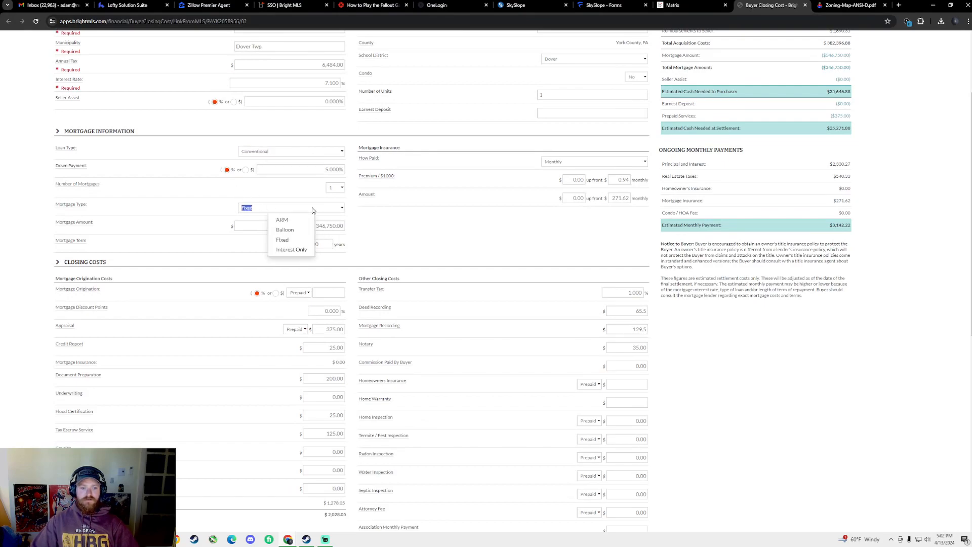
pyautogui.click(359, 242)
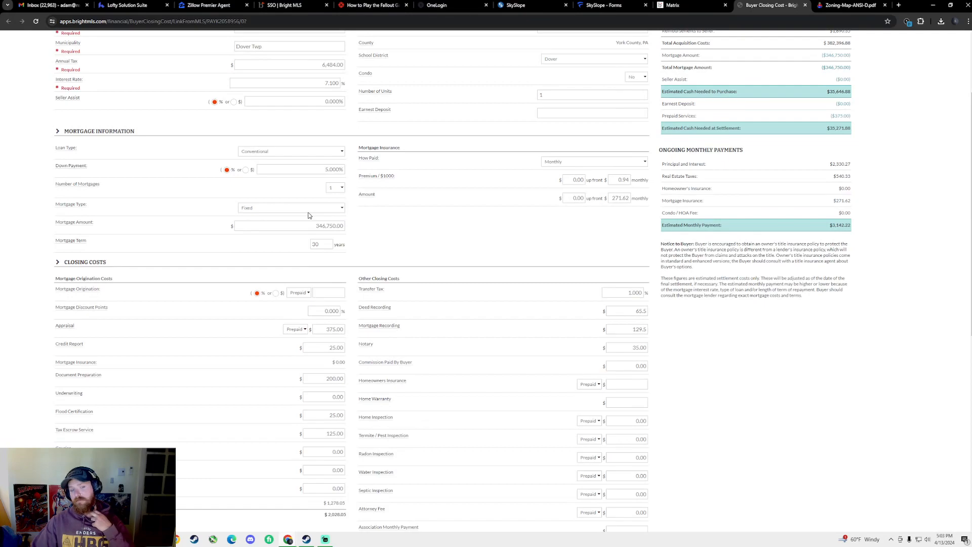
pyautogui.doubleClick(334, 225)
pyautogui.hotkey('ctrl', 'c')
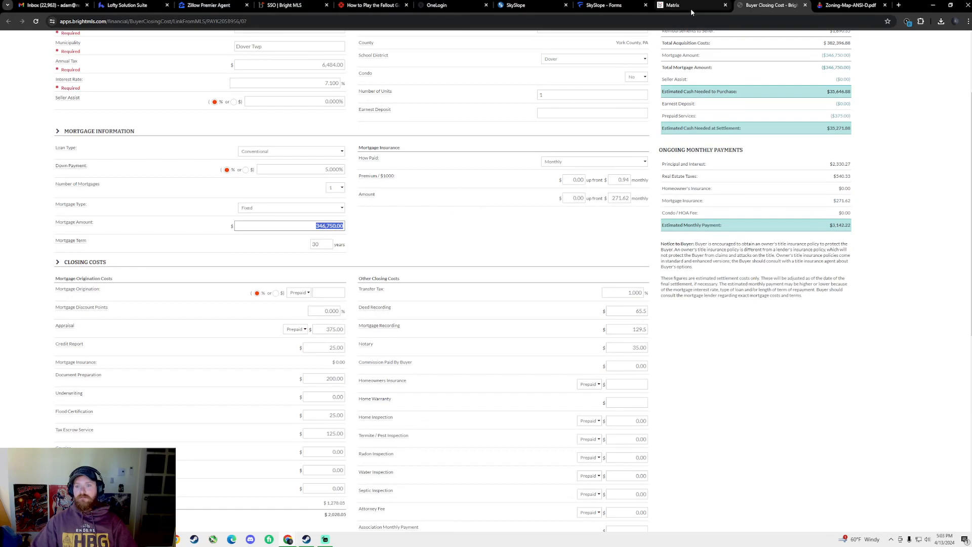
pyautogui.click(605, 5)
# Fill First Mortgage with a 346,750.00 loan amount, 30-year minimum term and Conventional type
pyautogui.click(390, 208)
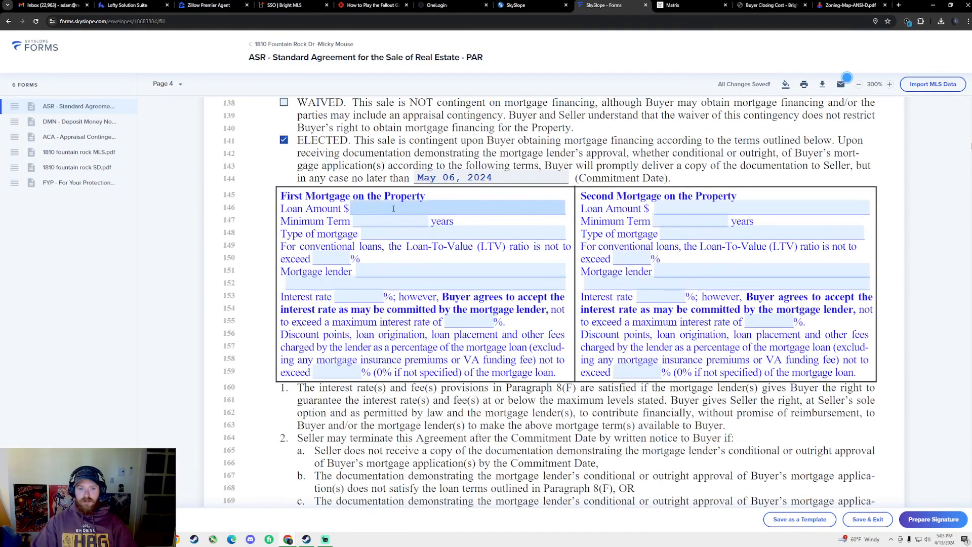
pyautogui.hotkey('ctrl', 'v')
pyautogui.click(387, 224)
pyautogui.write('30')
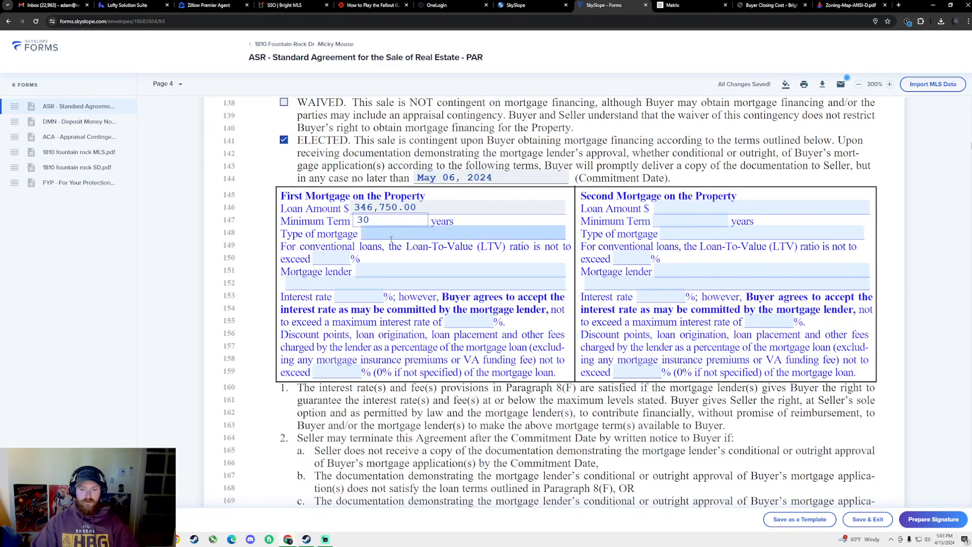
pyautogui.click(394, 234)
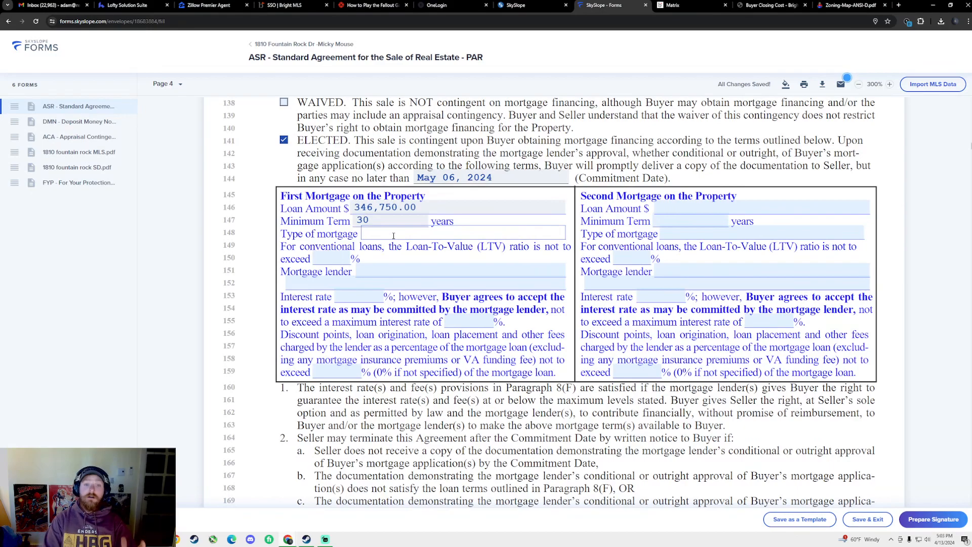
pyautogui.write('Coo')
pyautogui.write('entional')
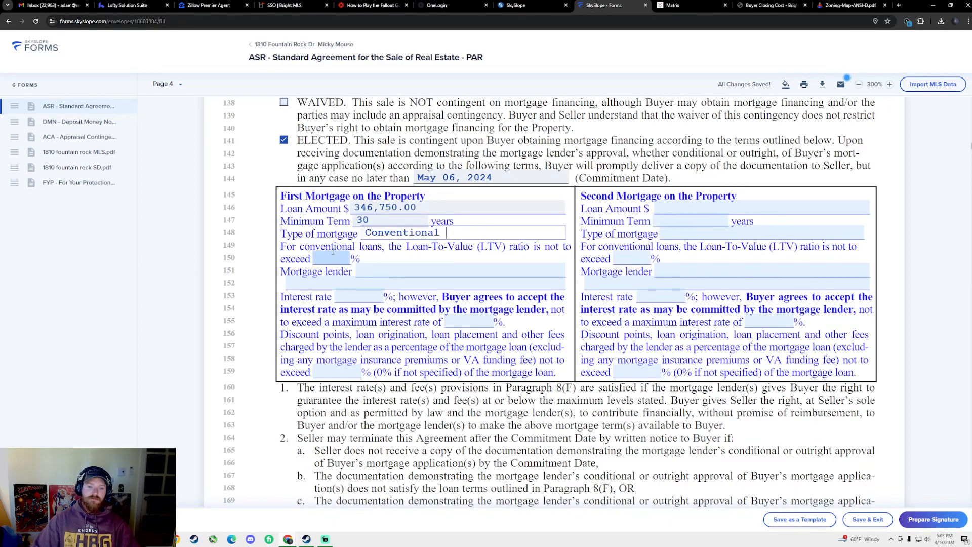
# Set the loan-to-value limit to 95% and leave the lender description blank
pyautogui.click(326, 253)
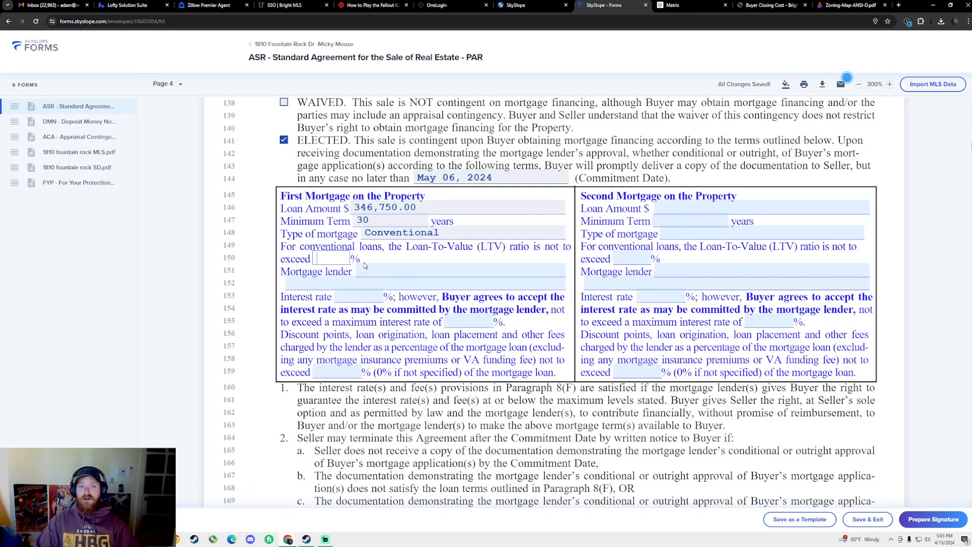
pyautogui.write('95')
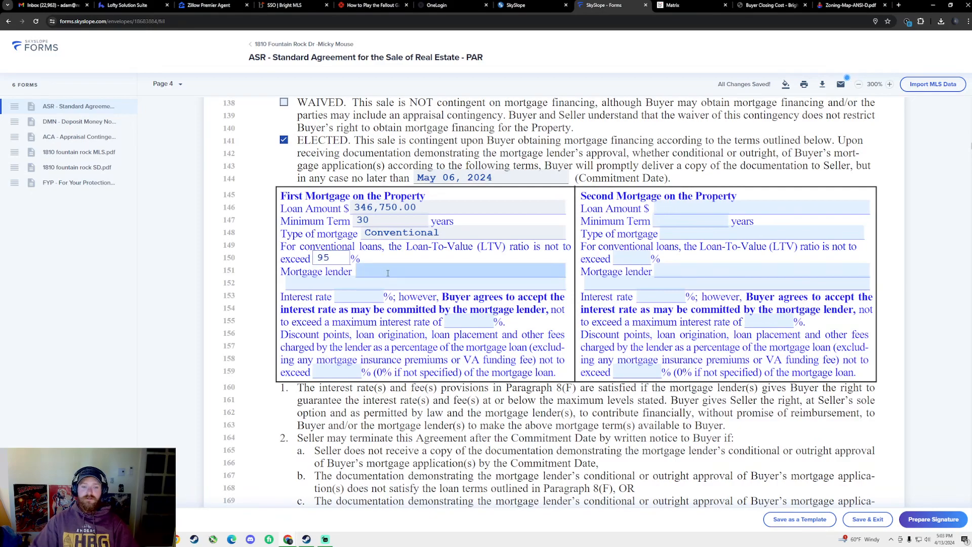
pyautogui.click(393, 268)
pyautogui.click(592, 330)
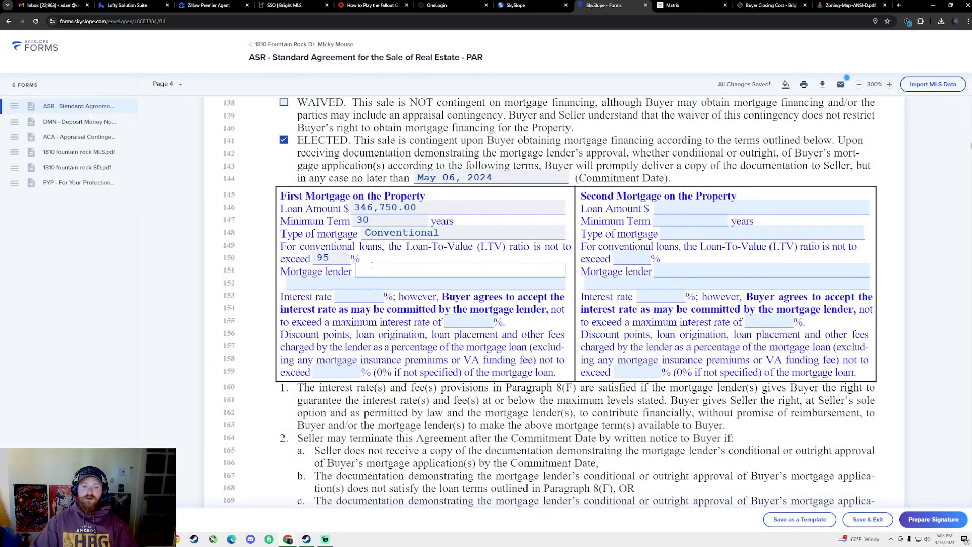
# Enter Fidelis Mortgage and its loan officer as the first mortgage lender description
pyautogui.click(407, 280)
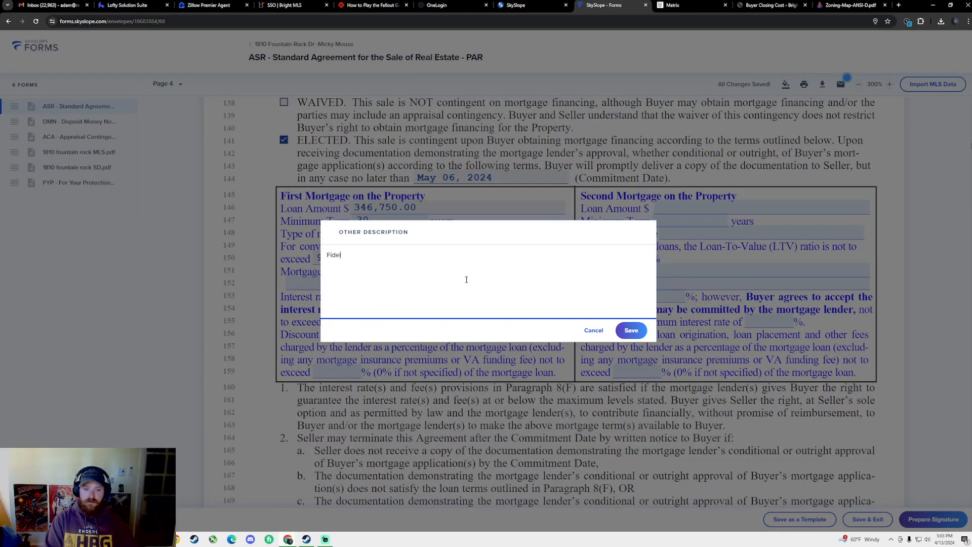
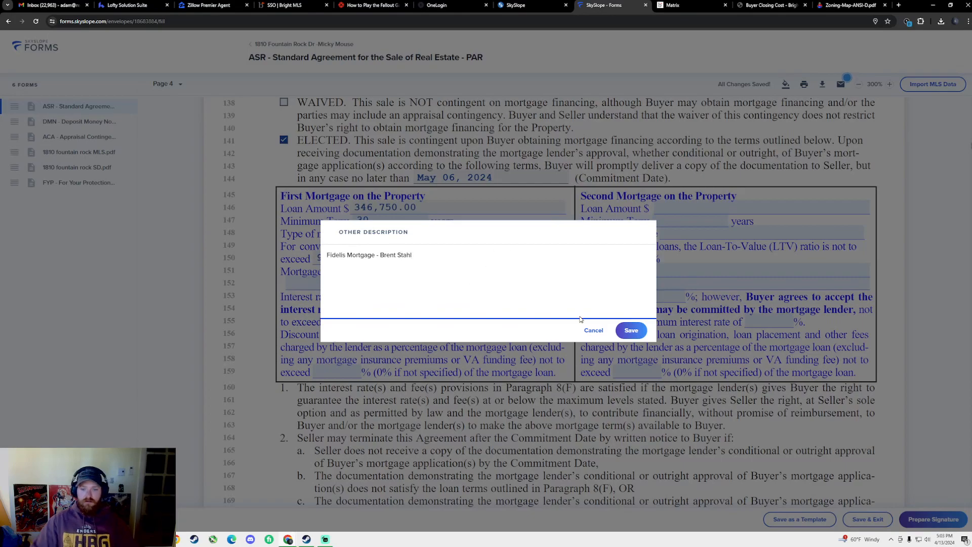
pyautogui.click(631, 330)
# Set the first mortgage interest rate to 7.1% with a 7.6% maximum rate
pyautogui.click(348, 302)
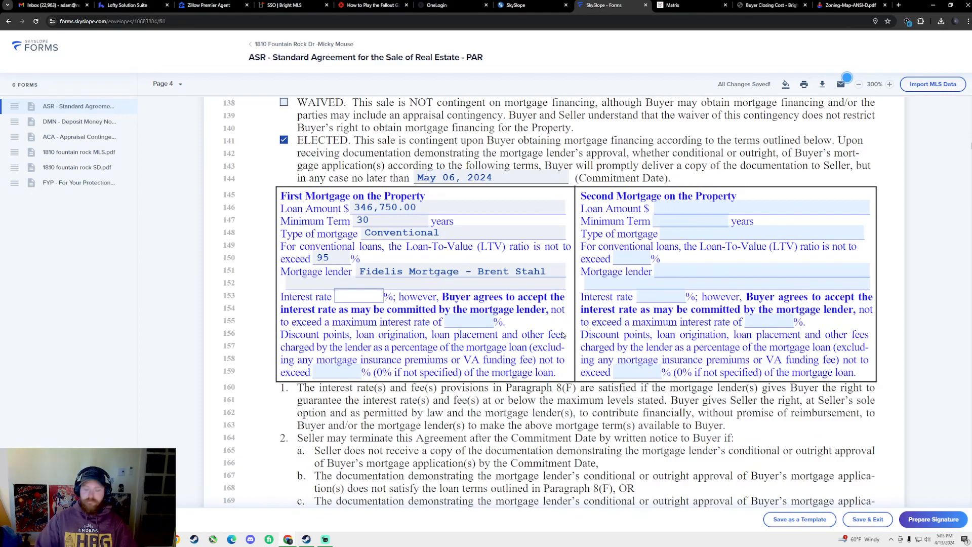
pyautogui.write('7.1')
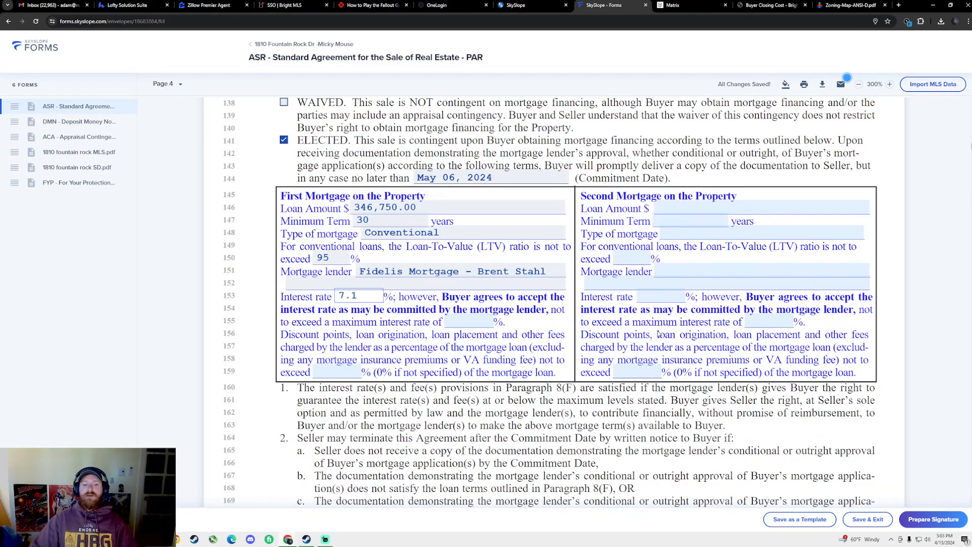
pyautogui.click(469, 322)
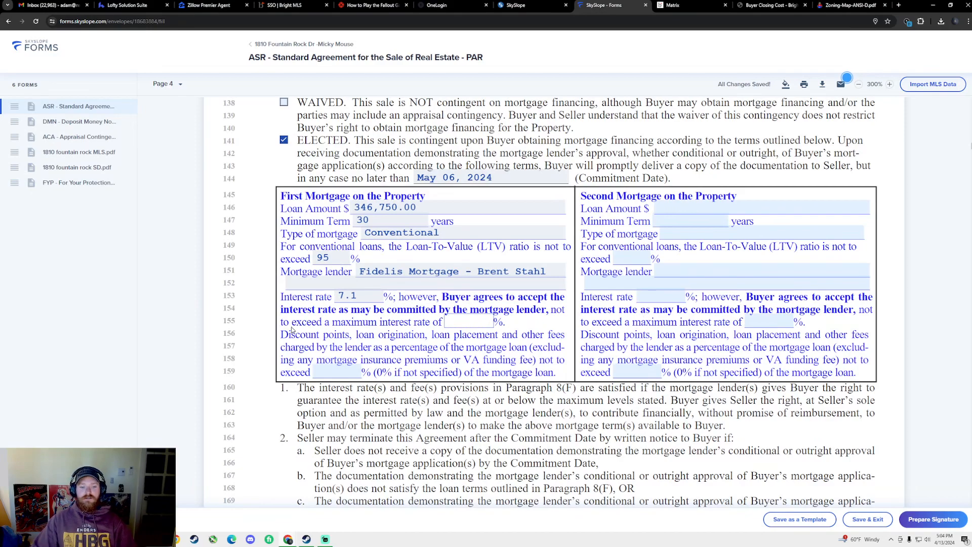
pyautogui.click(478, 326)
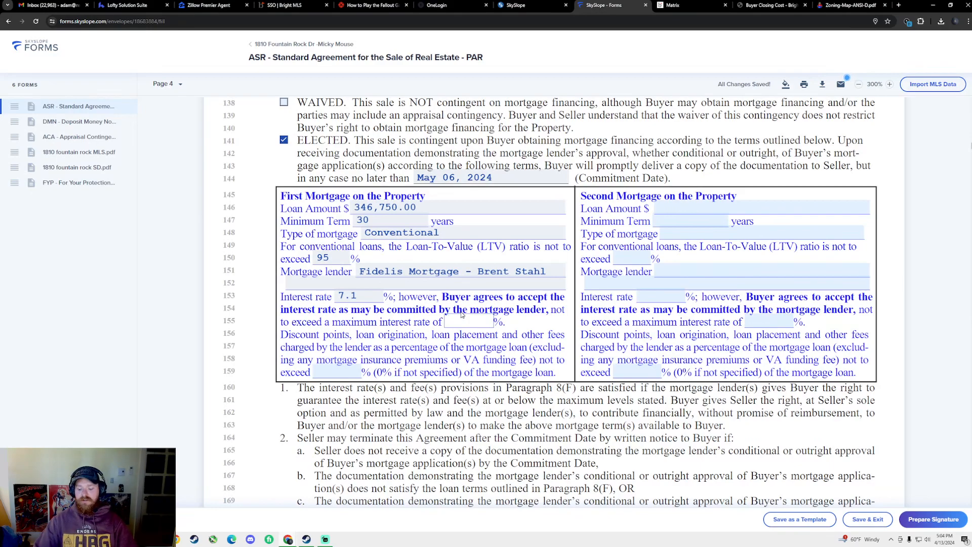
pyautogui.write('6')
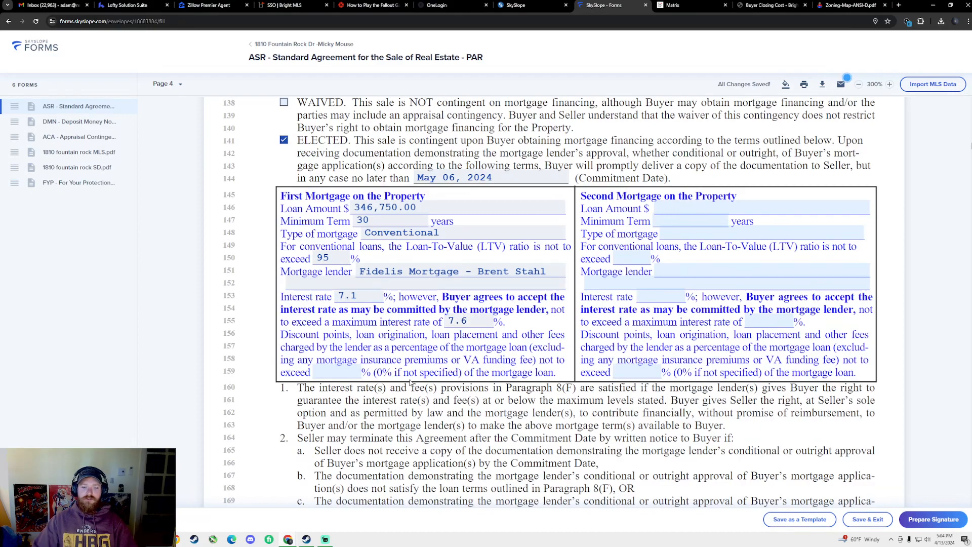
pyautogui.click(333, 368)
pyautogui.click(332, 372)
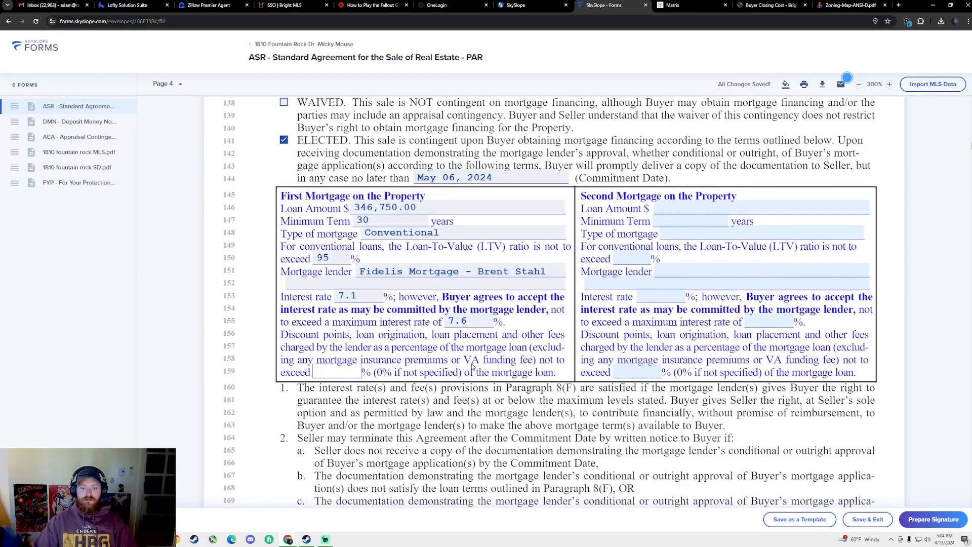
# Tick Public Water and Public Sewer under the paragraph 10 Seller Representations
pyautogui.scroll(-2, 473, 366)
pyautogui.scroll(-10, 463, 352)
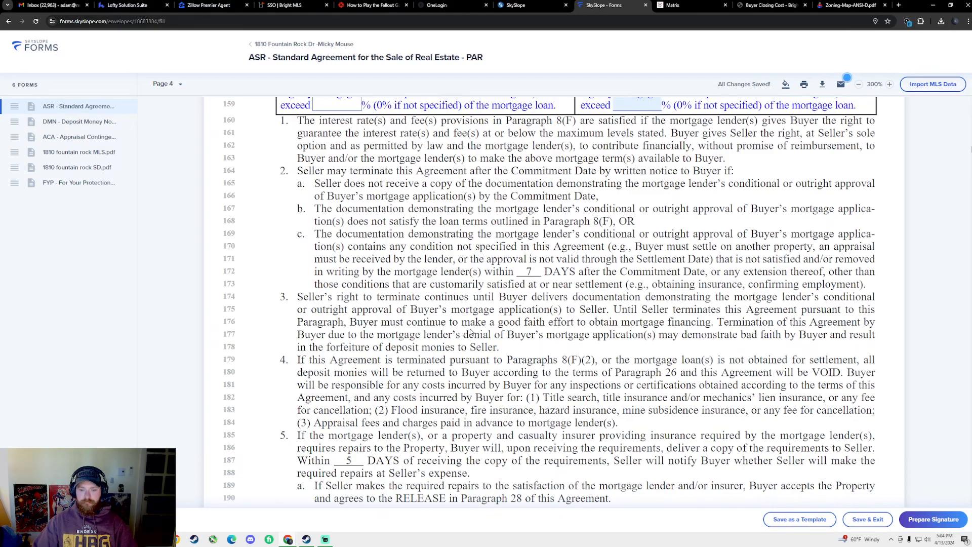
pyautogui.scroll(-4, 470, 356)
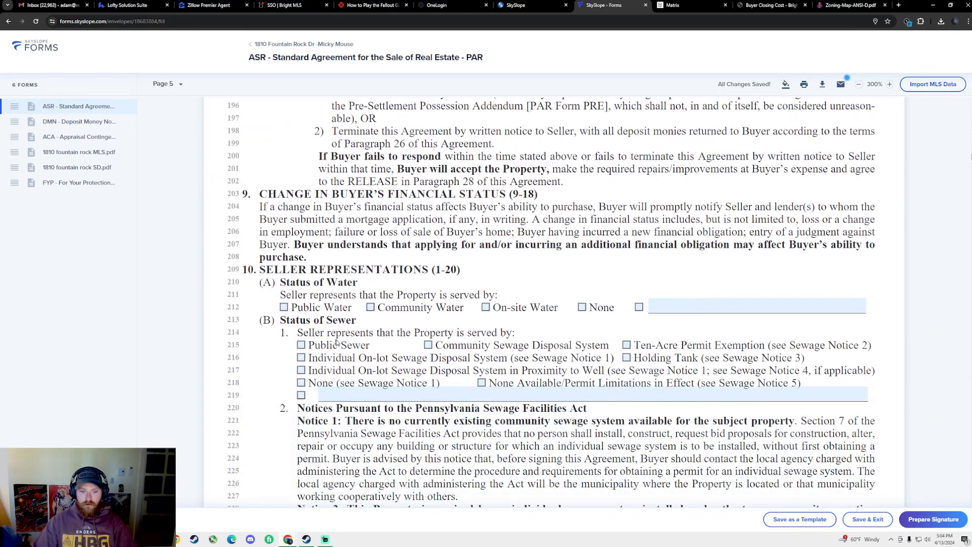
pyautogui.scroll(14, 413, 298)
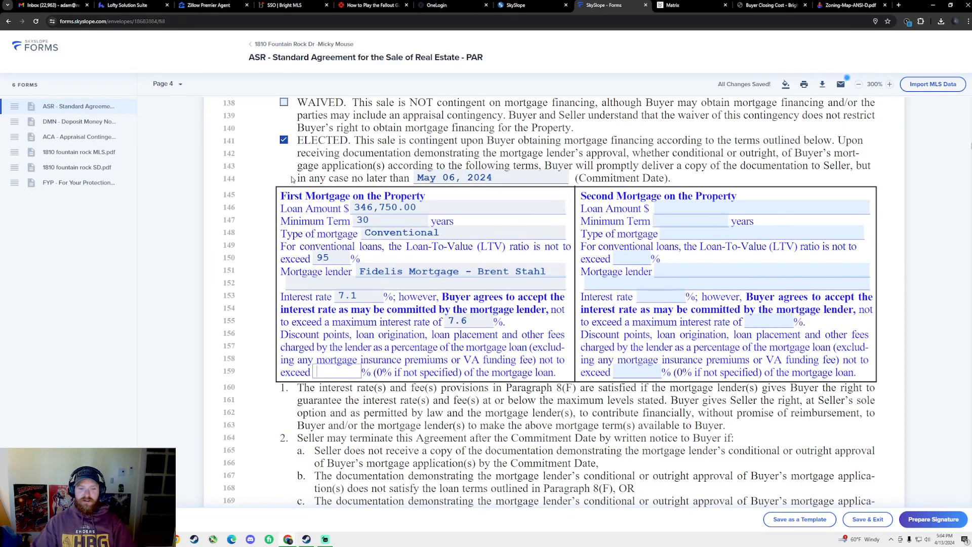
pyautogui.scroll(-7, 648, 218)
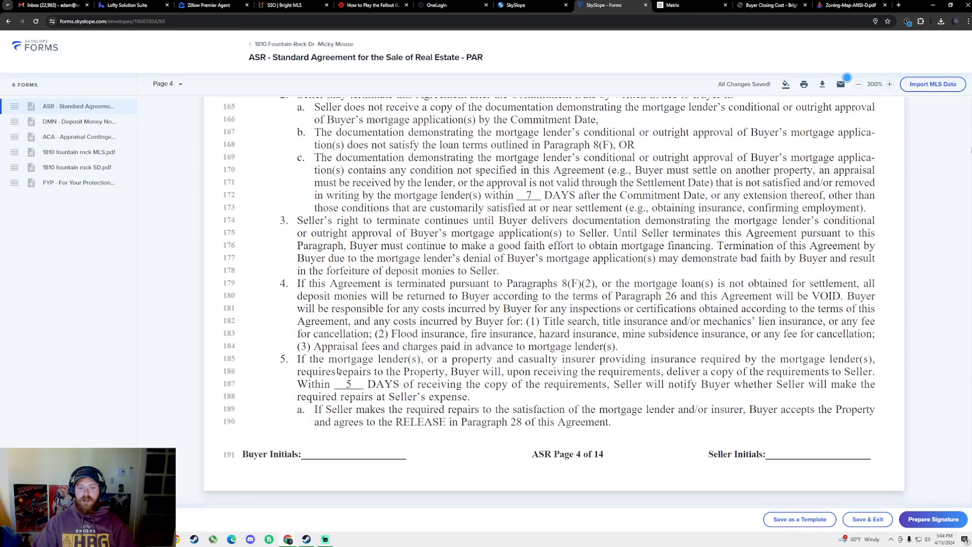
pyautogui.scroll(-2, 492, 346)
pyautogui.scroll(-8, 493, 346)
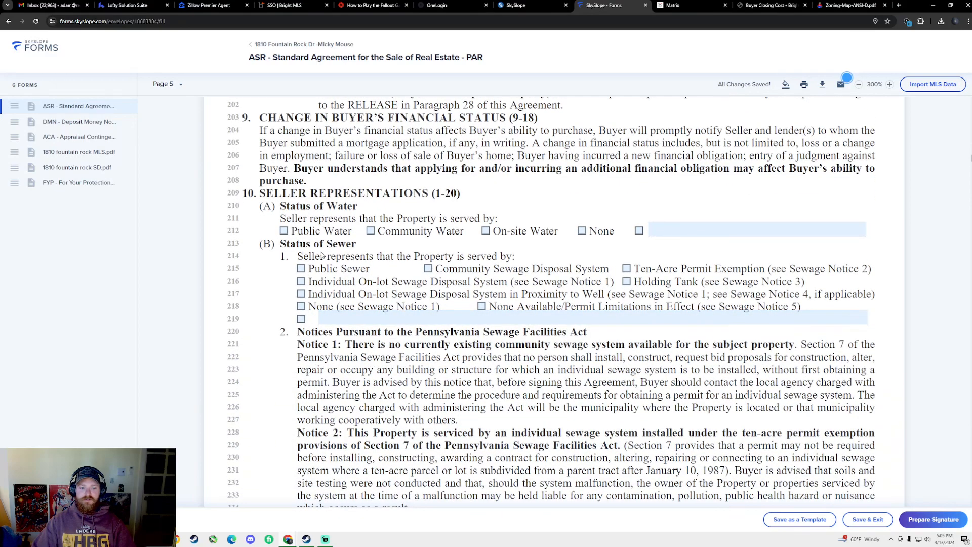
pyautogui.scroll(1, 346, 273)
pyautogui.scroll(3, 346, 273)
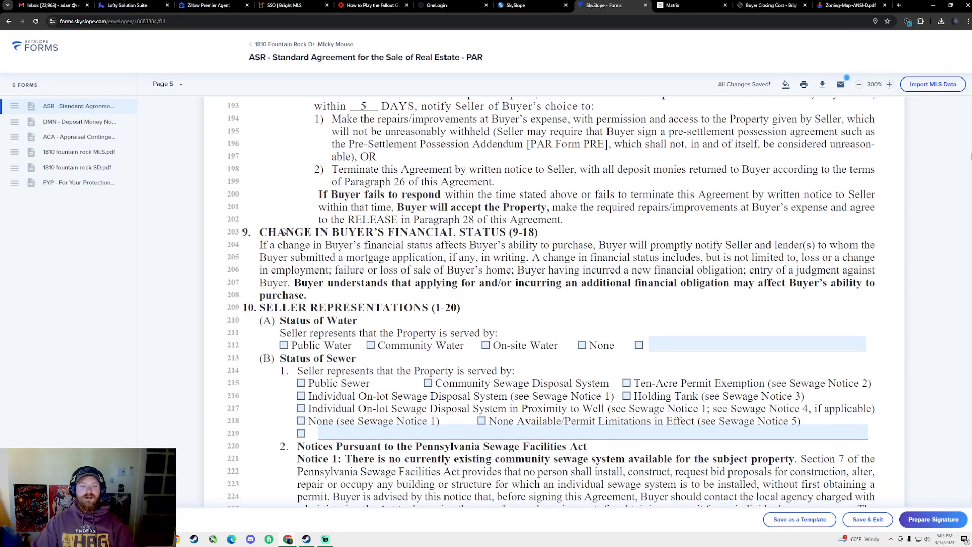
pyautogui.scroll(-1, 375, 268)
pyautogui.scroll(-2, 356, 267)
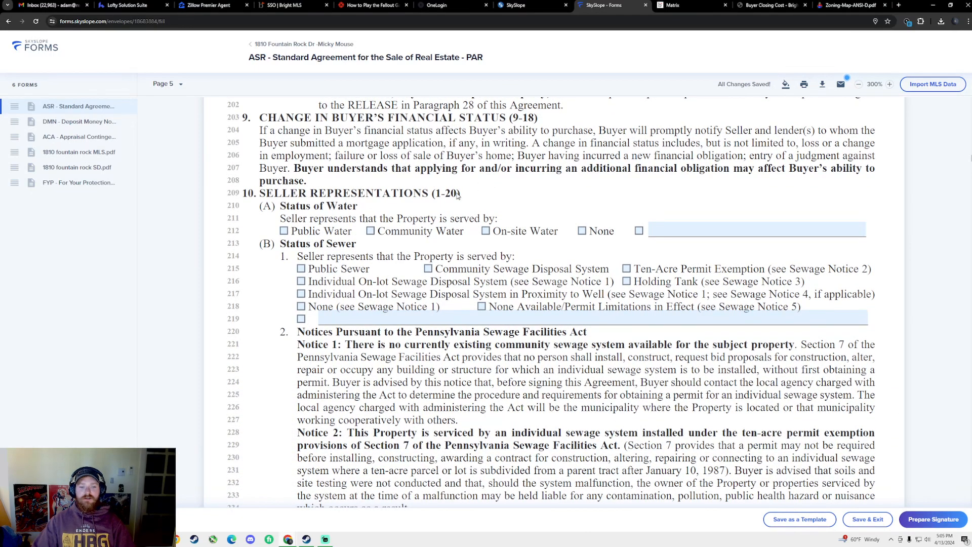
pyautogui.click(285, 231)
pyautogui.click(302, 269)
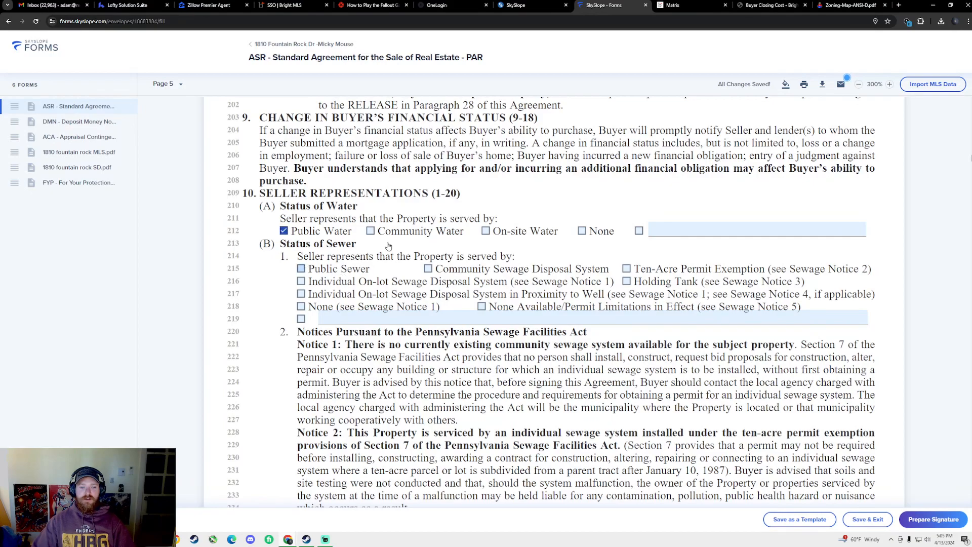
pyautogui.click(695, 5)
# Review the Utilities section of the MLS listing in Matrix, then return to the agreement
pyautogui.scroll(-5, 505, 210)
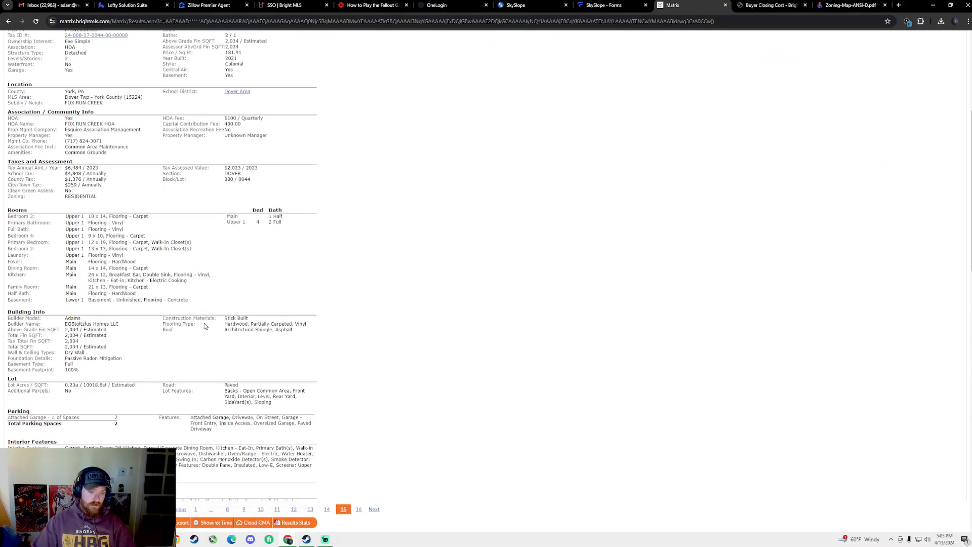
pyautogui.scroll(-4, 203, 326)
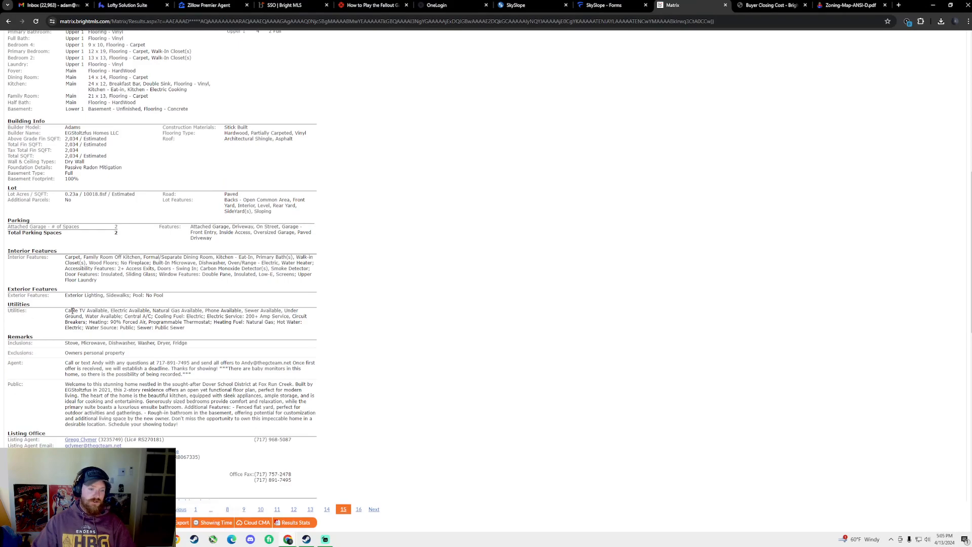
pyautogui.scroll(9, 107, 118)
pyautogui.scroll(-11, 118, 344)
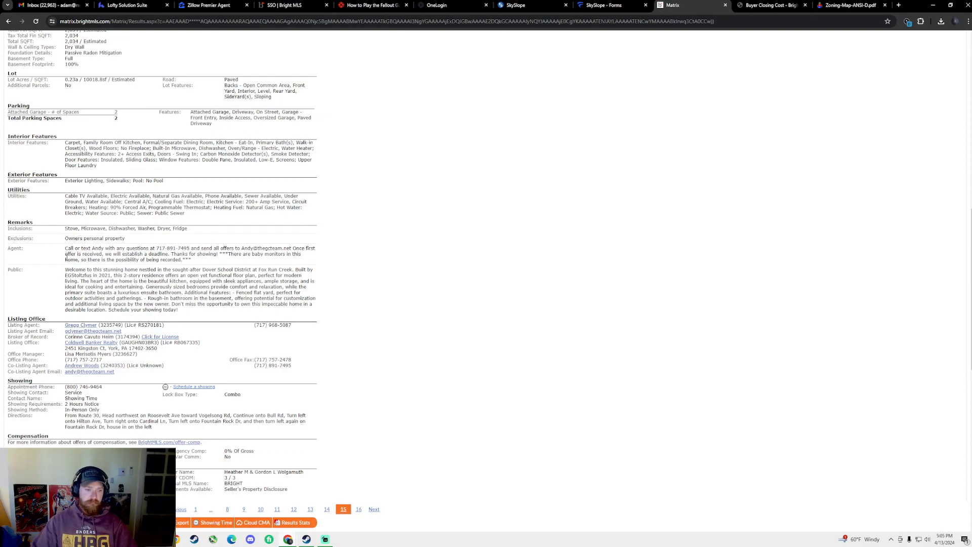
pyautogui.scroll(1, 69, 243)
pyautogui.moveTo(66, 219); pyautogui.dragTo(305, 220)
pyautogui.click(312, 232)
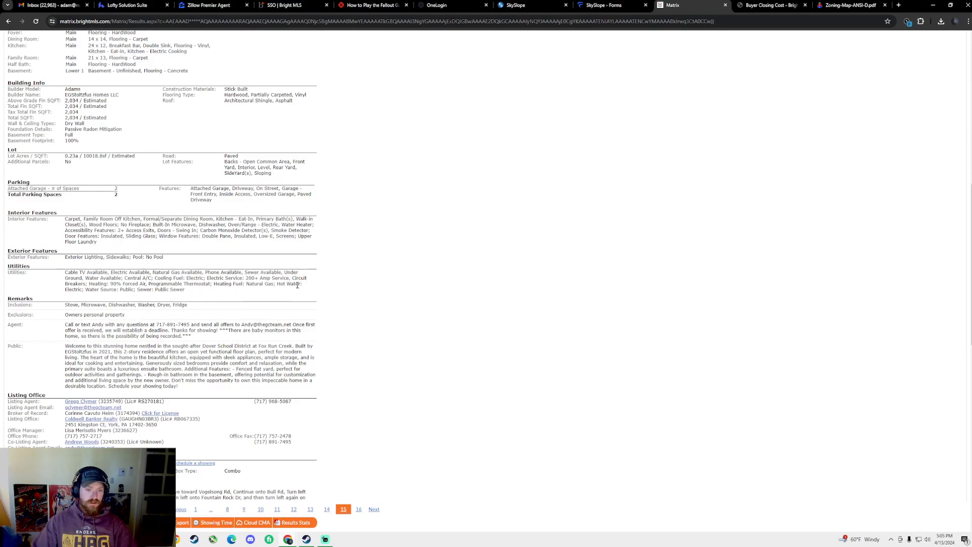
pyautogui.click(627, 5)
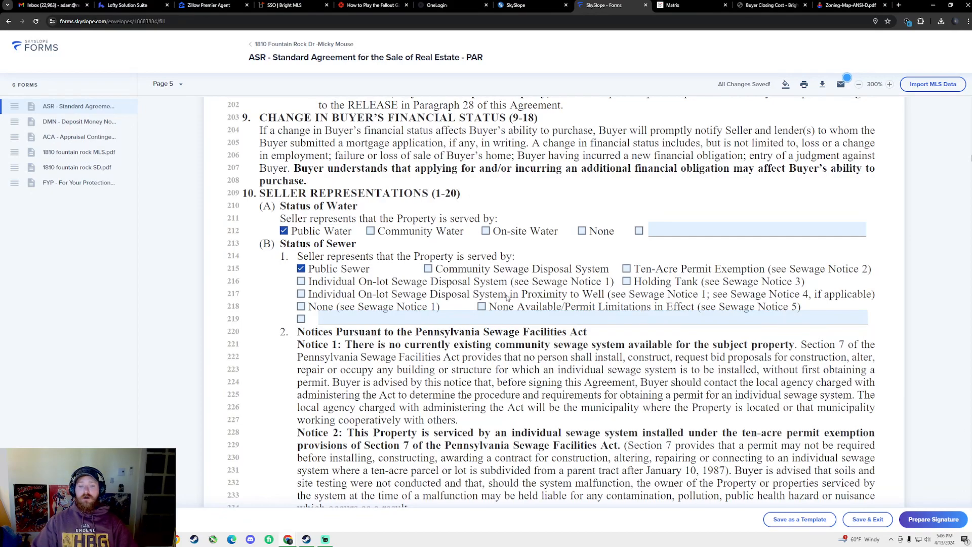
pyautogui.scroll(-2, 499, 285)
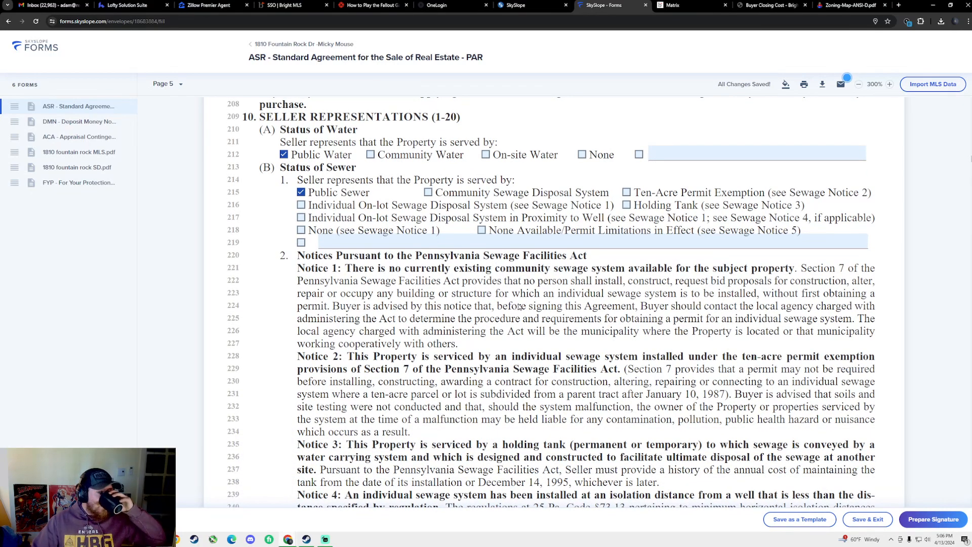
pyautogui.scroll(-4, 519, 307)
pyautogui.scroll(-5, 517, 306)
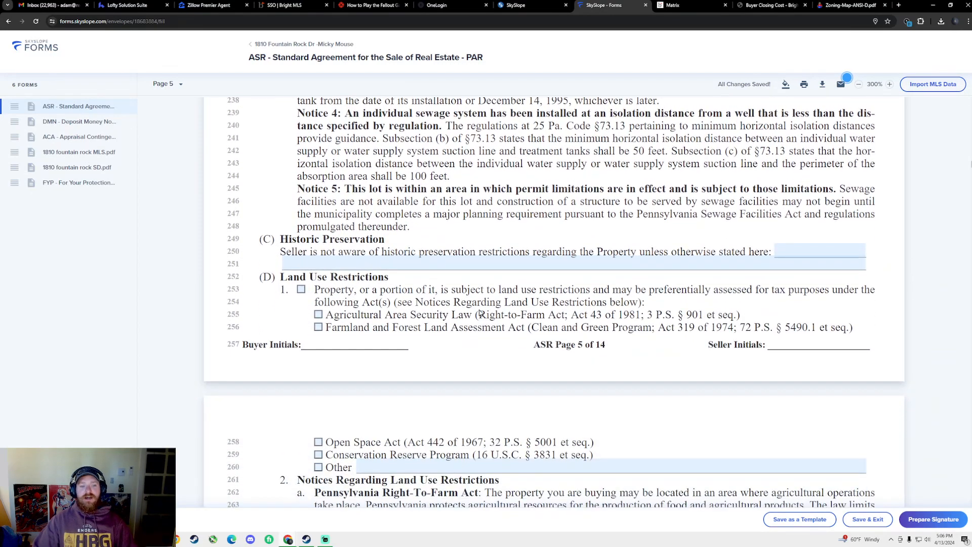
pyautogui.scroll(-1, 481, 314)
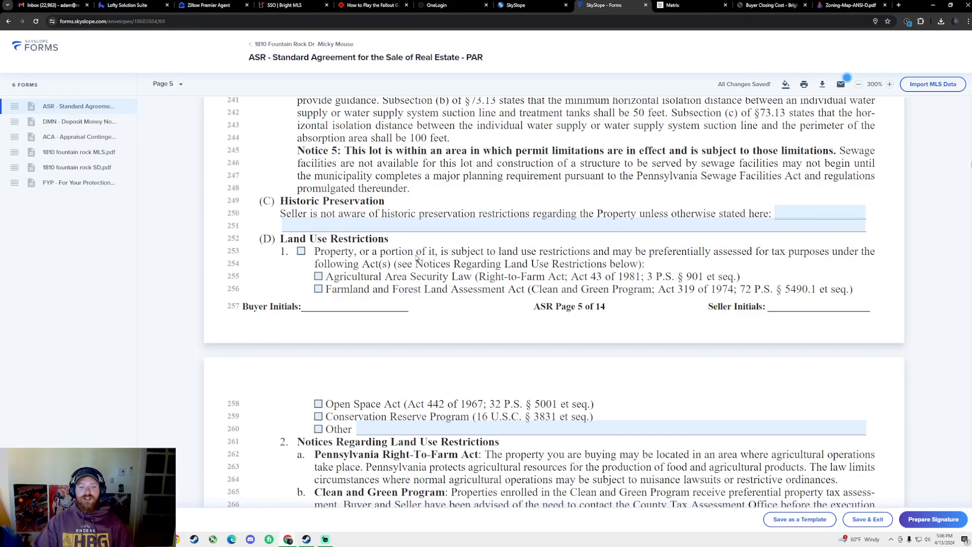
pyautogui.scroll(-1, 416, 258)
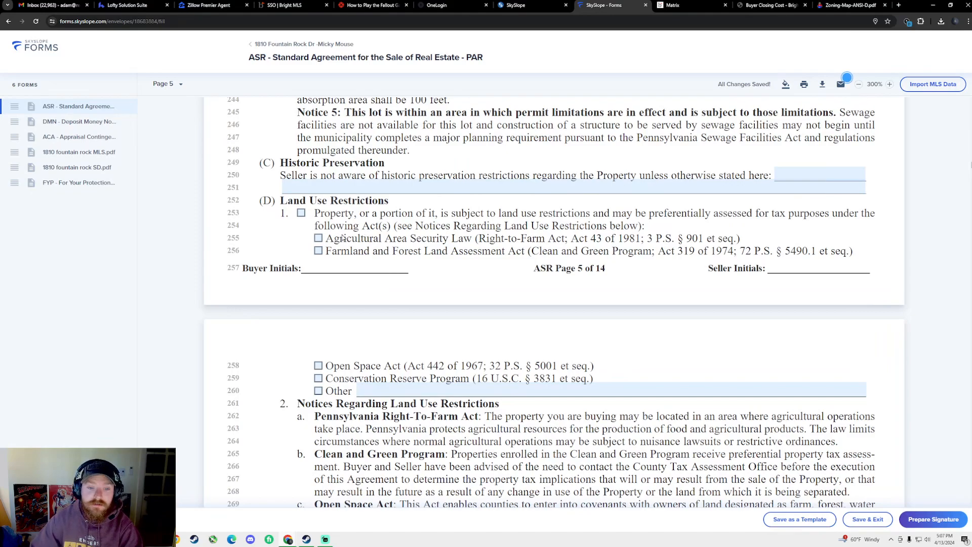
pyautogui.scroll(-5, 328, 252)
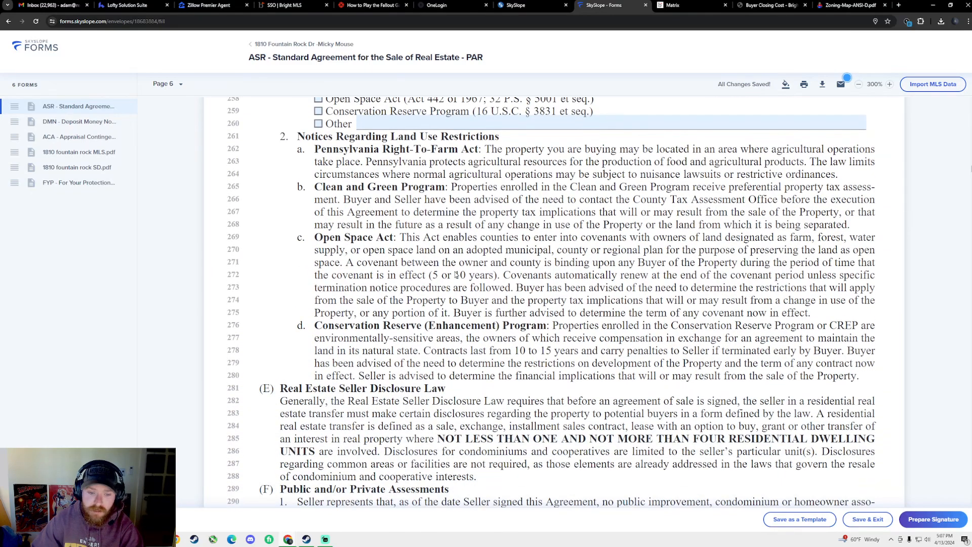
pyautogui.scroll(-4, 456, 275)
pyautogui.scroll(-2, 465, 278)
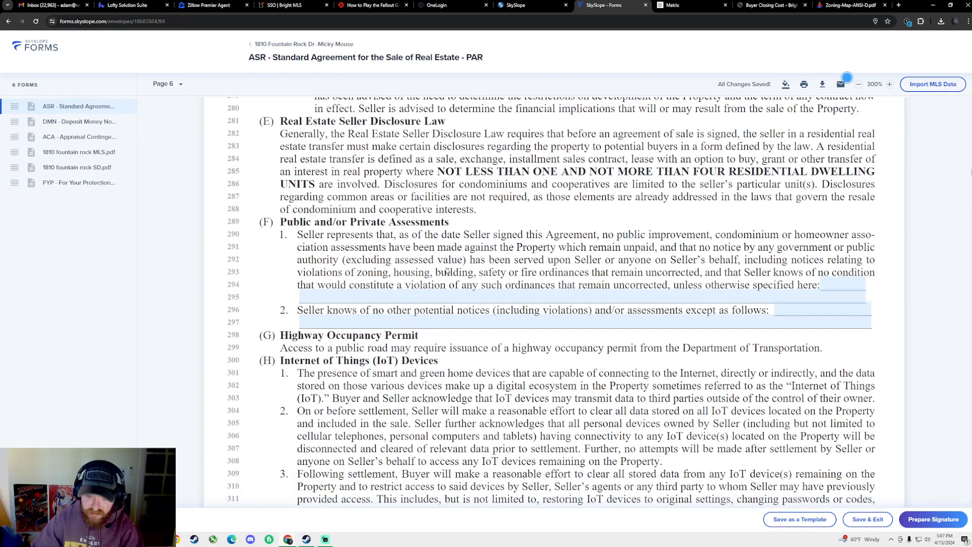
pyautogui.scroll(-1, 646, 268)
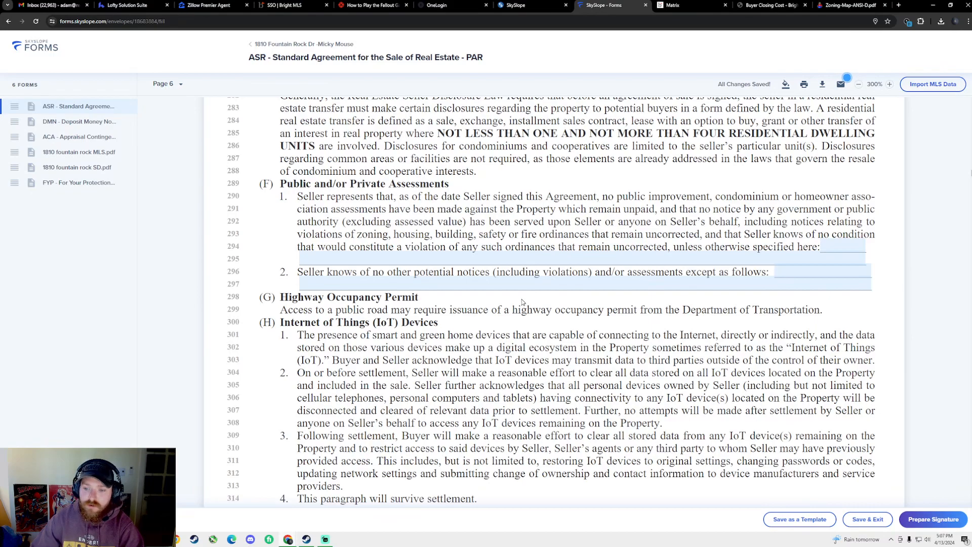
pyautogui.scroll(-10, 530, 322)
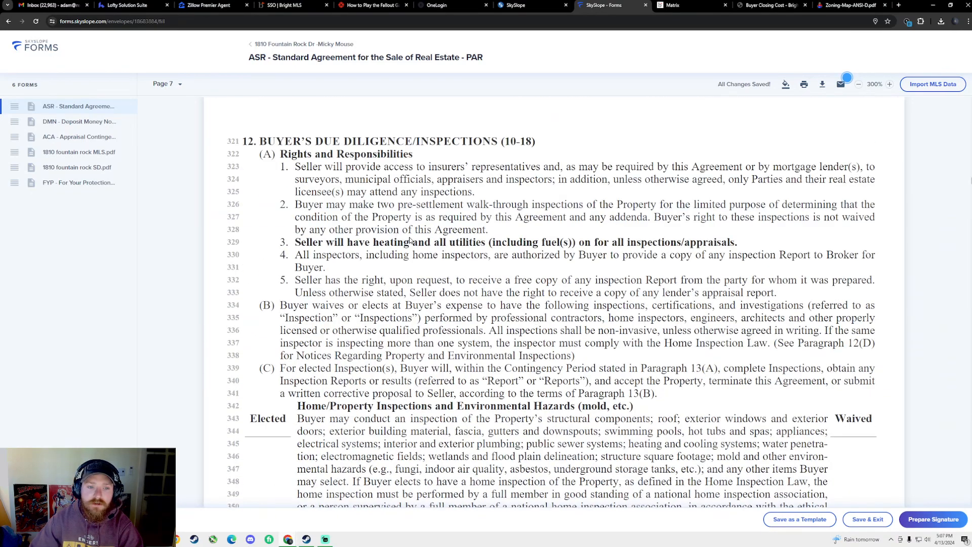
pyautogui.scroll(-2, 410, 240)
pyautogui.scroll(3, 364, 223)
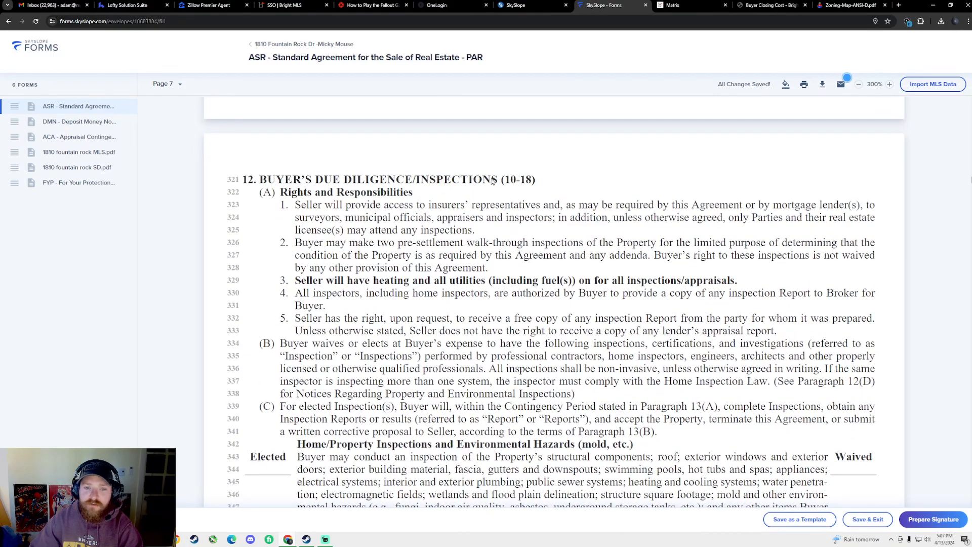
pyautogui.scroll(-3, 493, 197)
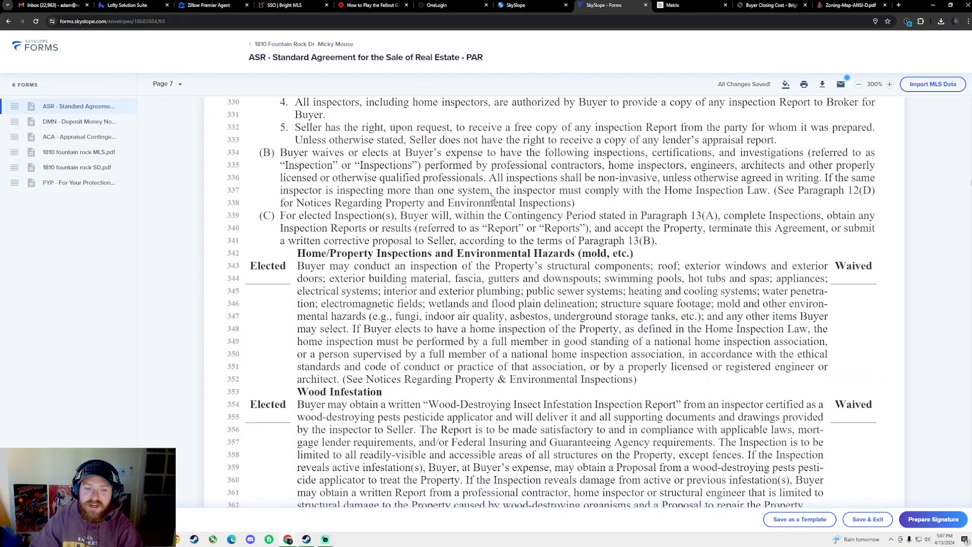
pyautogui.scroll(-4, 492, 217)
pyautogui.scroll(12, 481, 216)
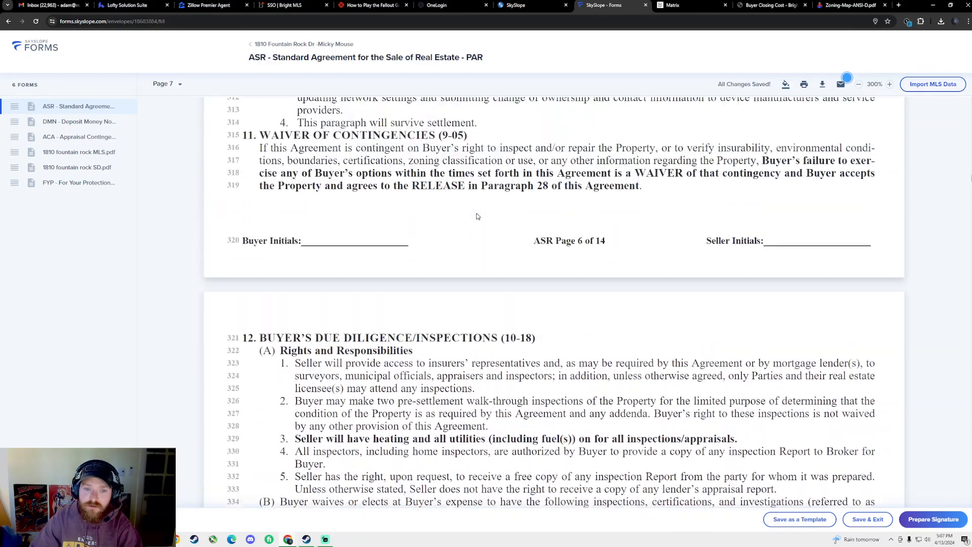
pyautogui.scroll(-10, 445, 253)
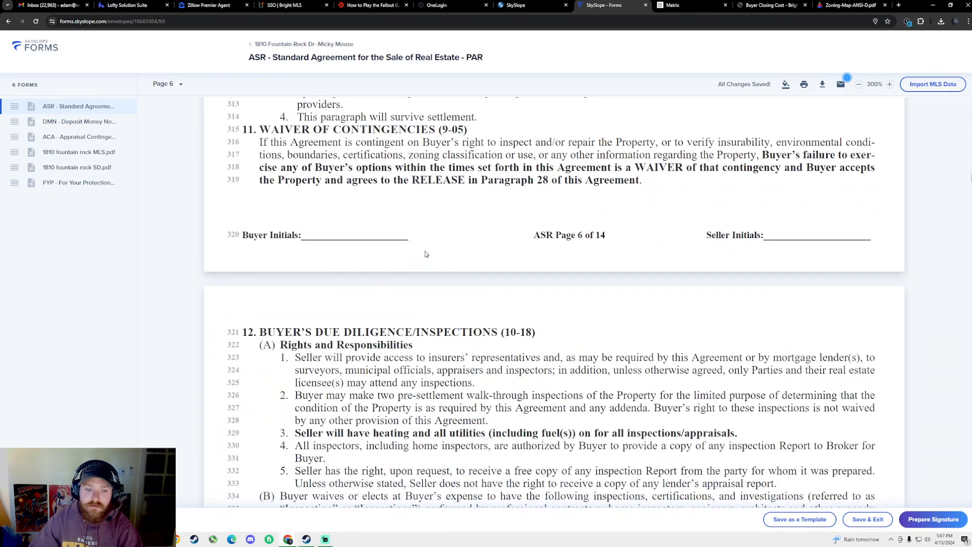
pyautogui.scroll(1, 464, 231)
pyautogui.scroll(3, 465, 231)
pyautogui.scroll(-3, 354, 248)
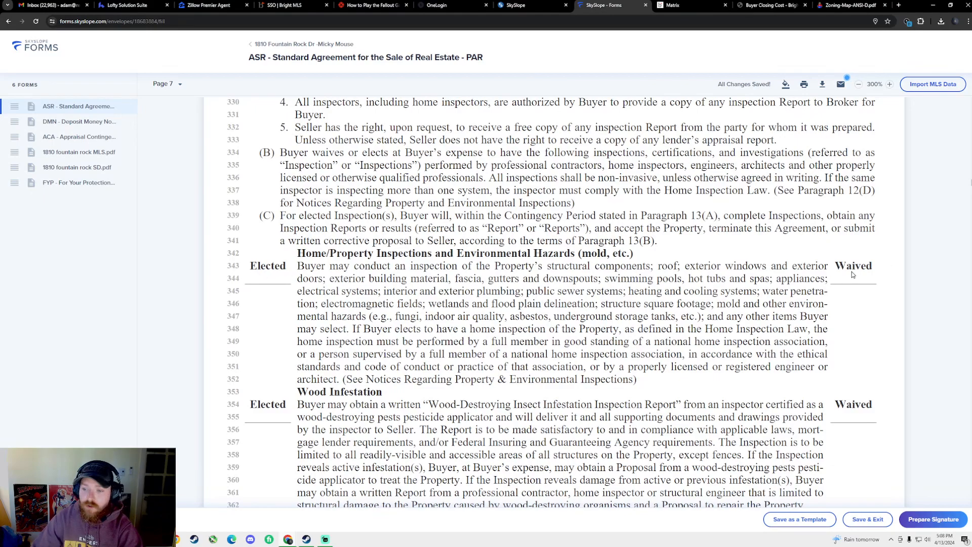
pyautogui.scroll(-3, 527, 296)
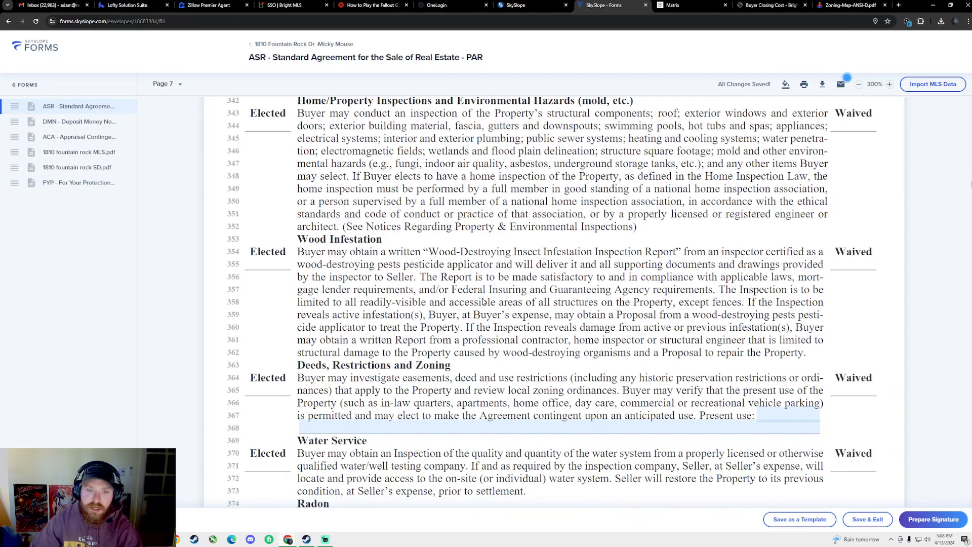
pyautogui.scroll(-2, 482, 299)
pyautogui.scroll(2, 481, 299)
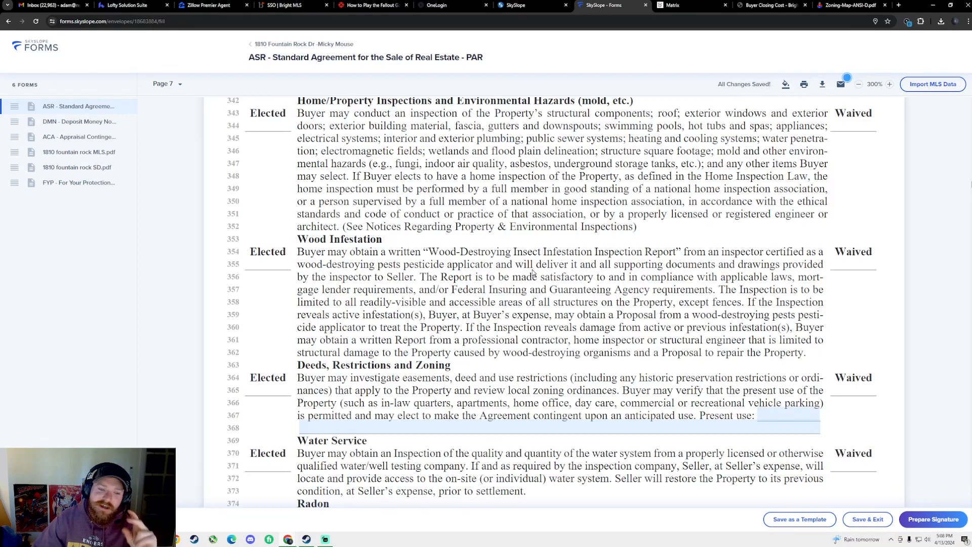
pyautogui.scroll(-3, 526, 268)
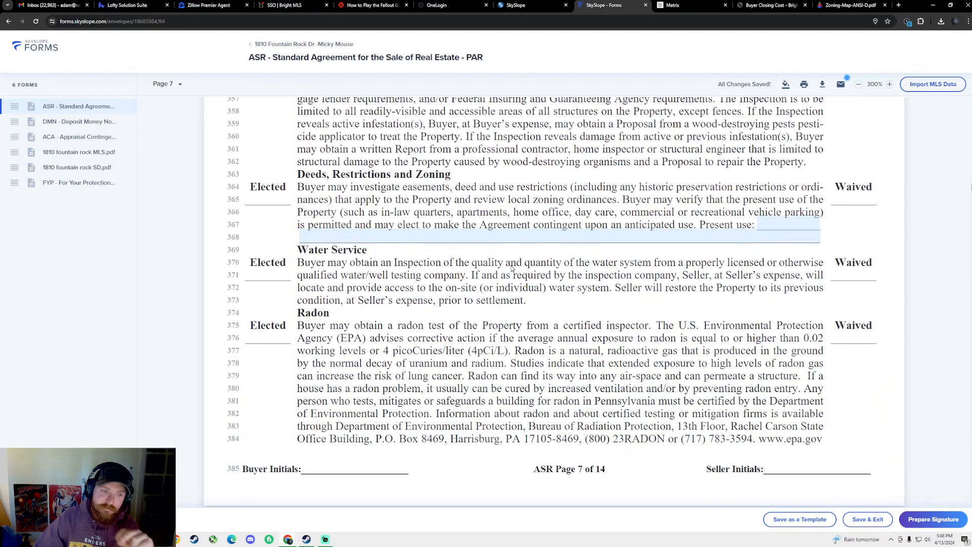
pyautogui.scroll(-10, 512, 270)
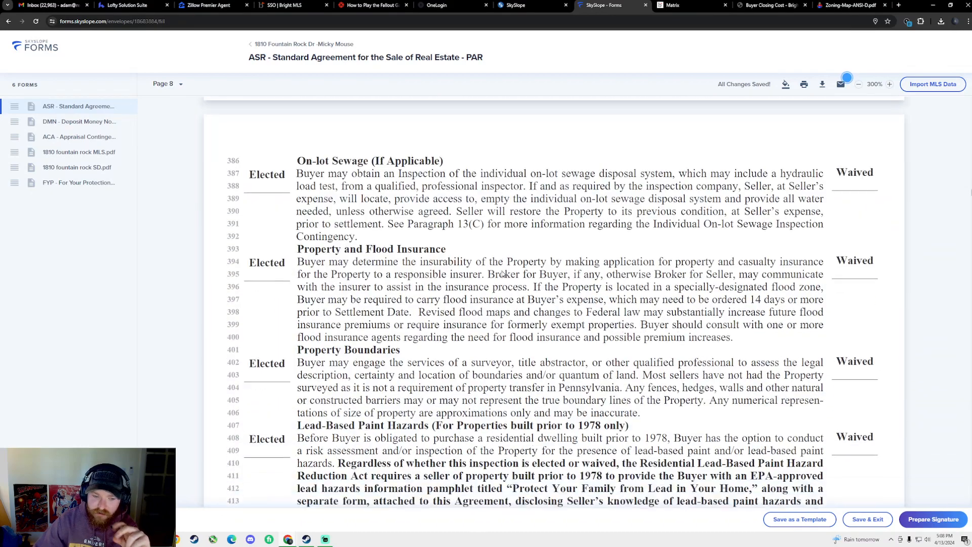
pyautogui.scroll(-2, 502, 274)
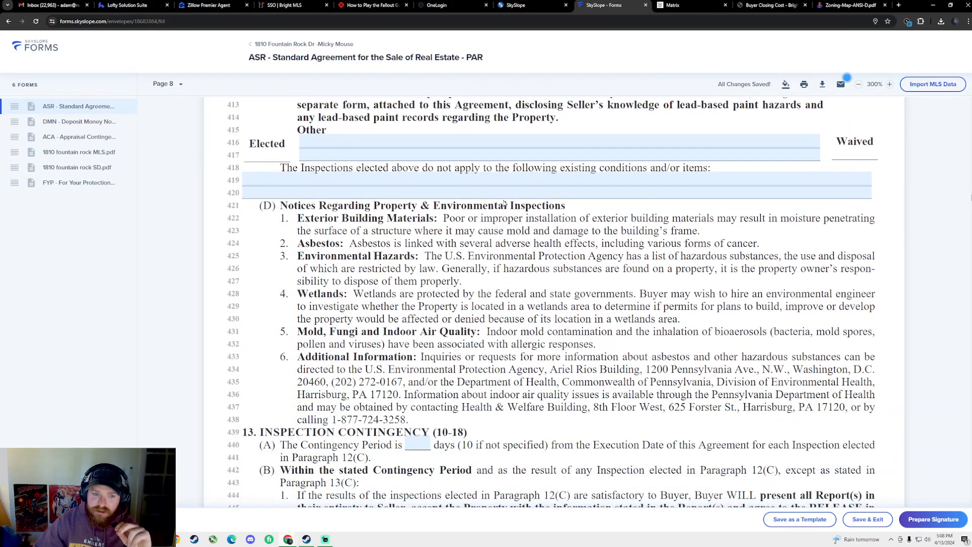
pyautogui.scroll(3, 633, 177)
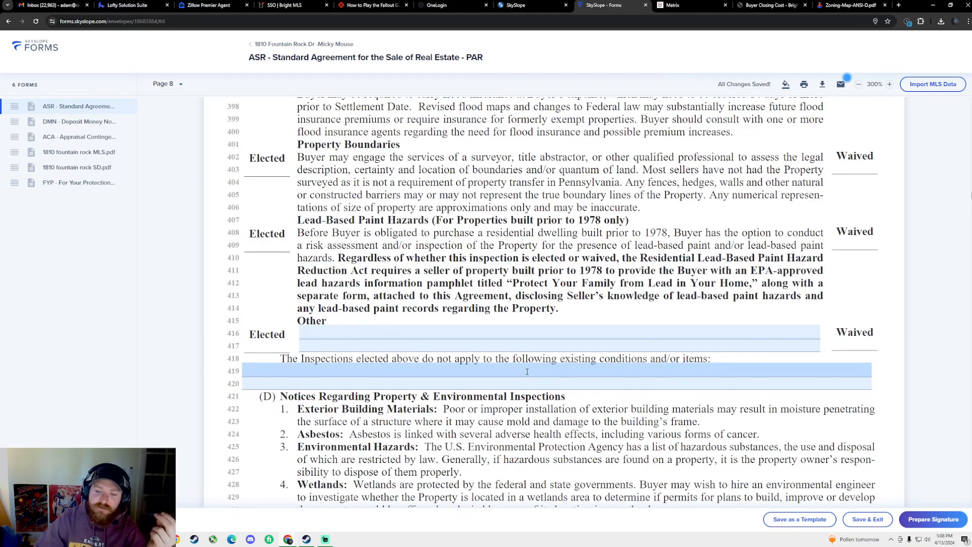
pyautogui.scroll(-8, 531, 372)
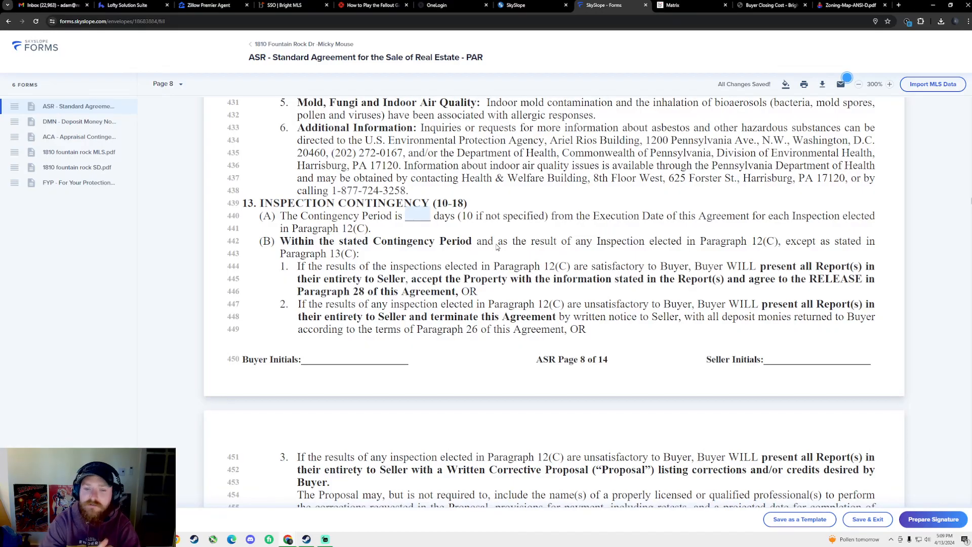
pyautogui.scroll(-10, 498, 247)
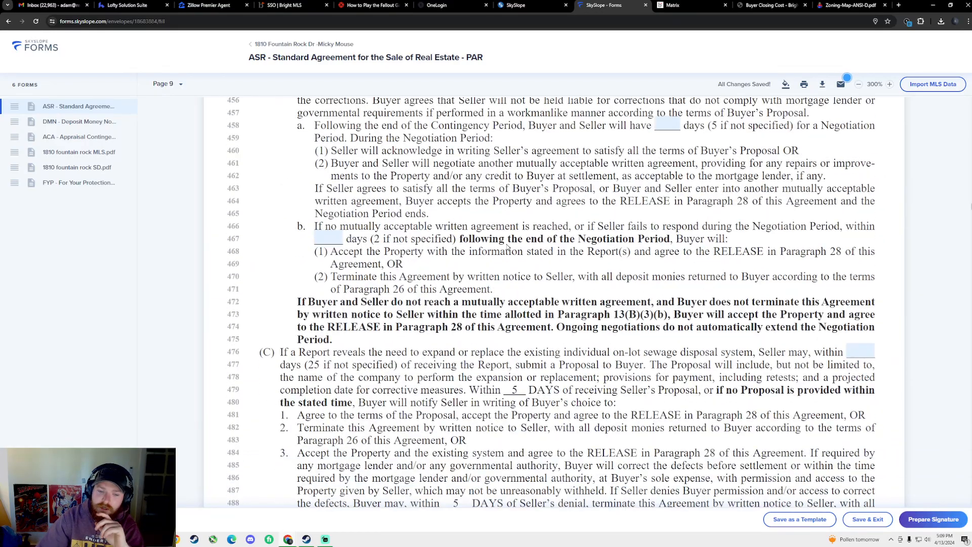
pyautogui.scroll(-5, 500, 248)
pyautogui.scroll(12, 499, 256)
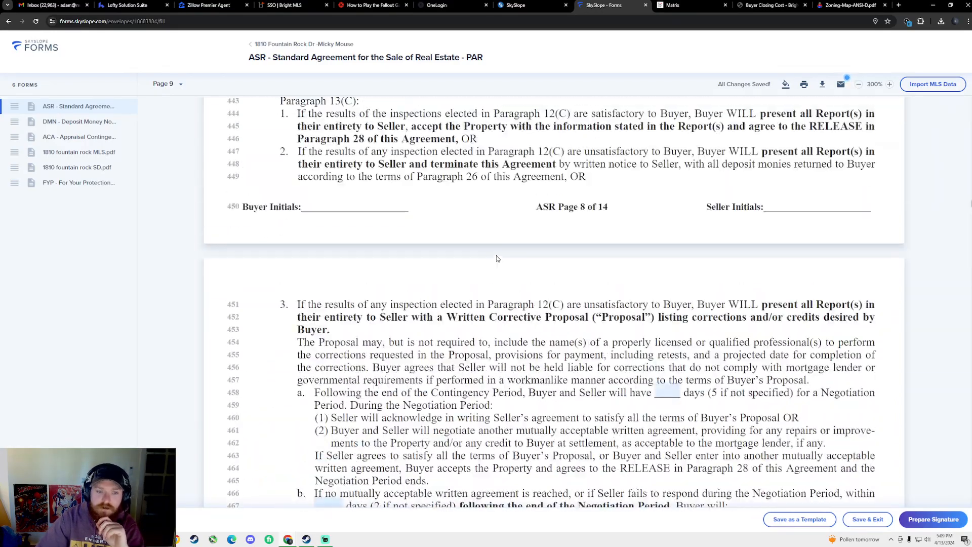
pyautogui.scroll(2, 498, 263)
pyautogui.scroll(-9, 486, 268)
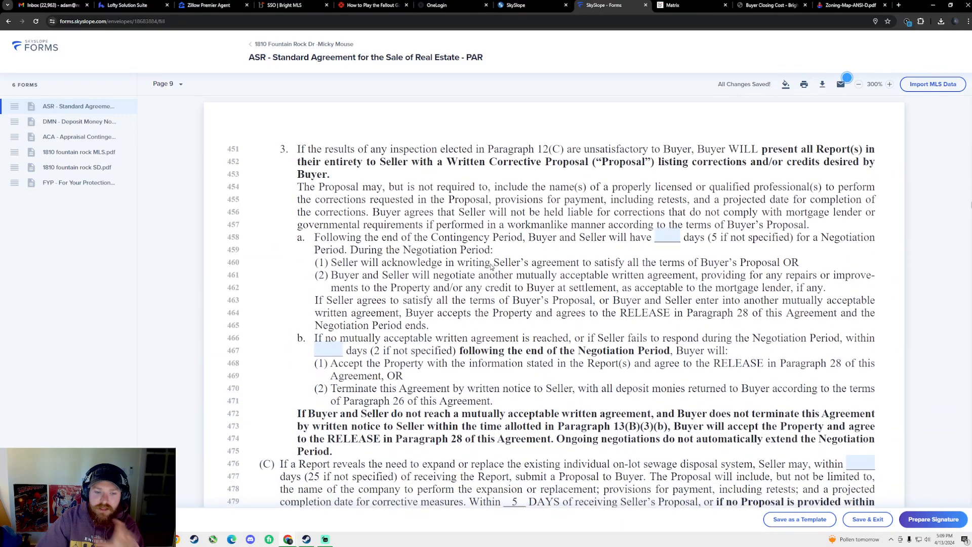
pyautogui.scroll(-5, 474, 274)
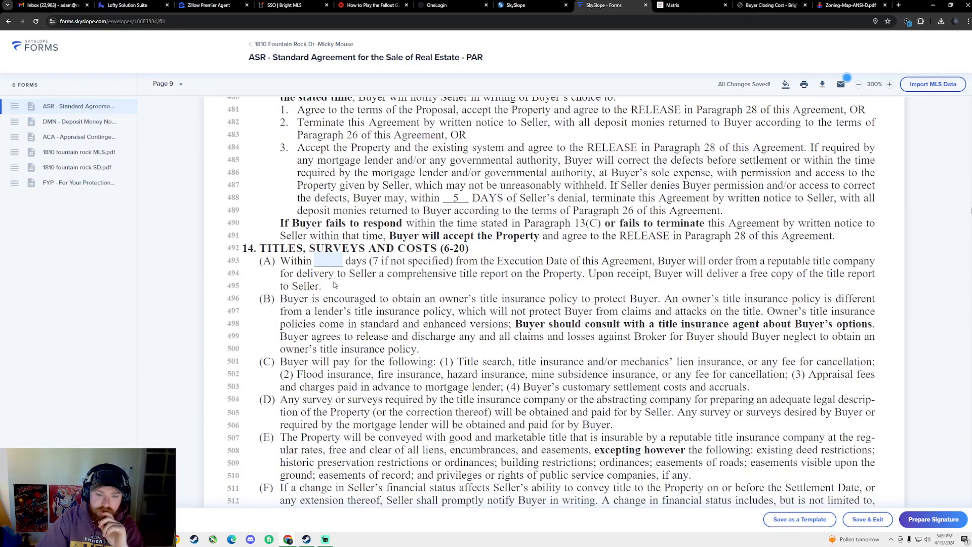
pyautogui.scroll(-1, 337, 283)
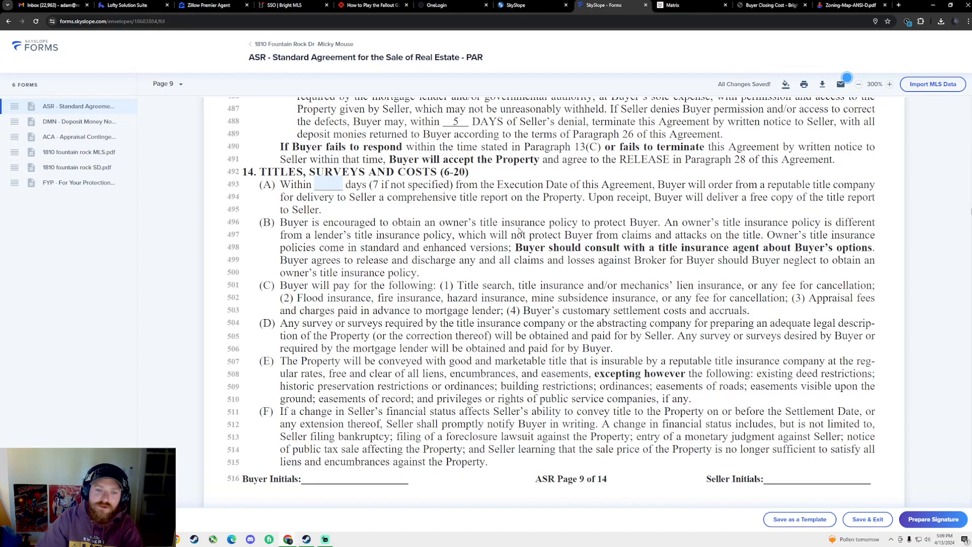
pyautogui.scroll(-10, 510, 228)
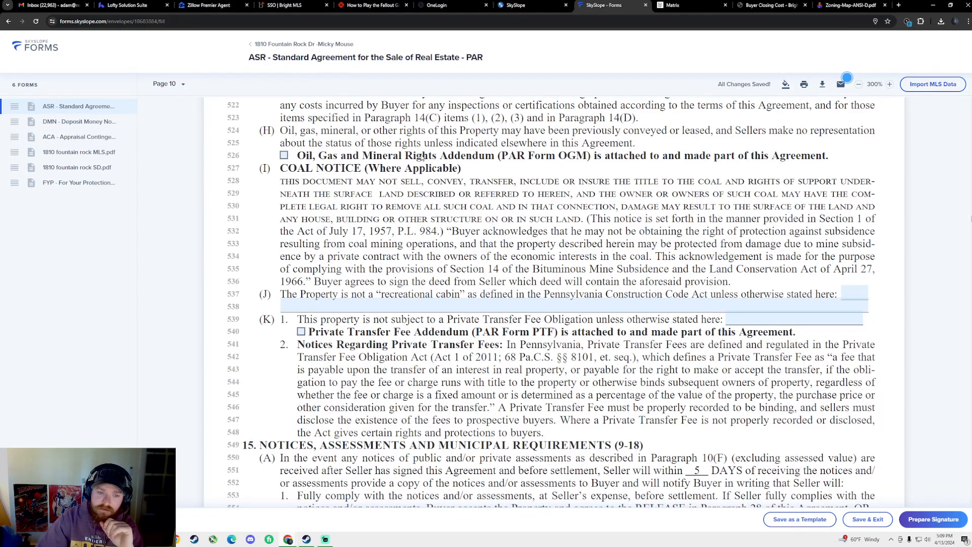
pyautogui.scroll(-1, 429, 284)
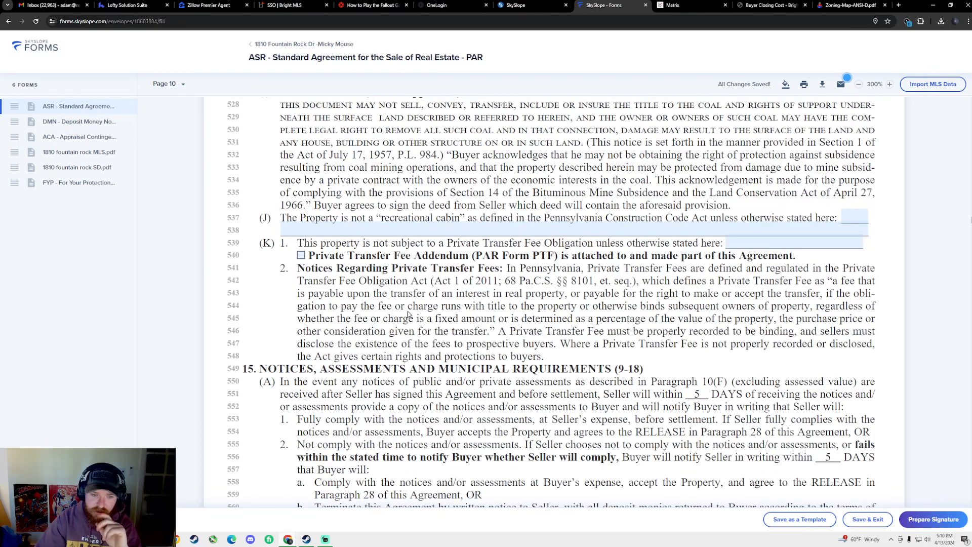
pyautogui.scroll(-2, 422, 346)
pyautogui.scroll(-6, 420, 330)
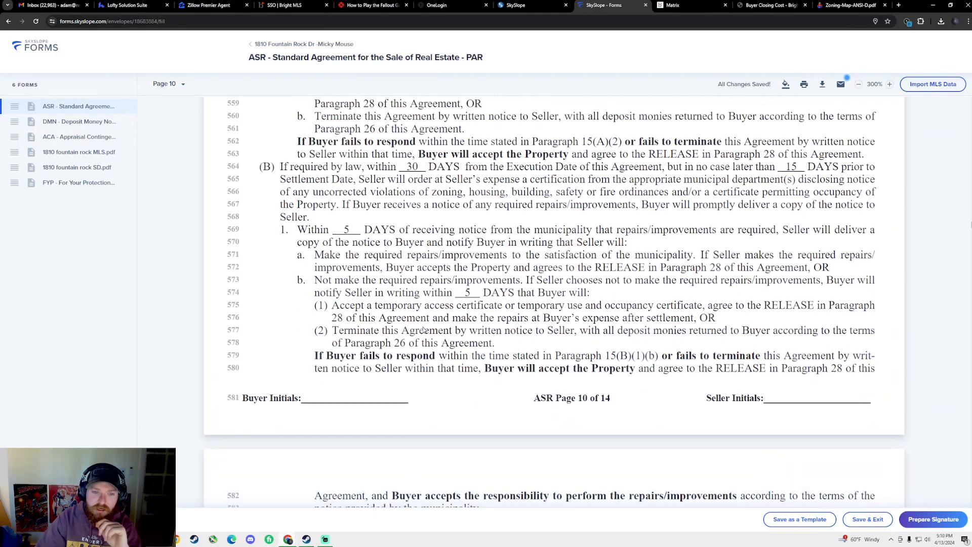
pyautogui.scroll(-3, 424, 330)
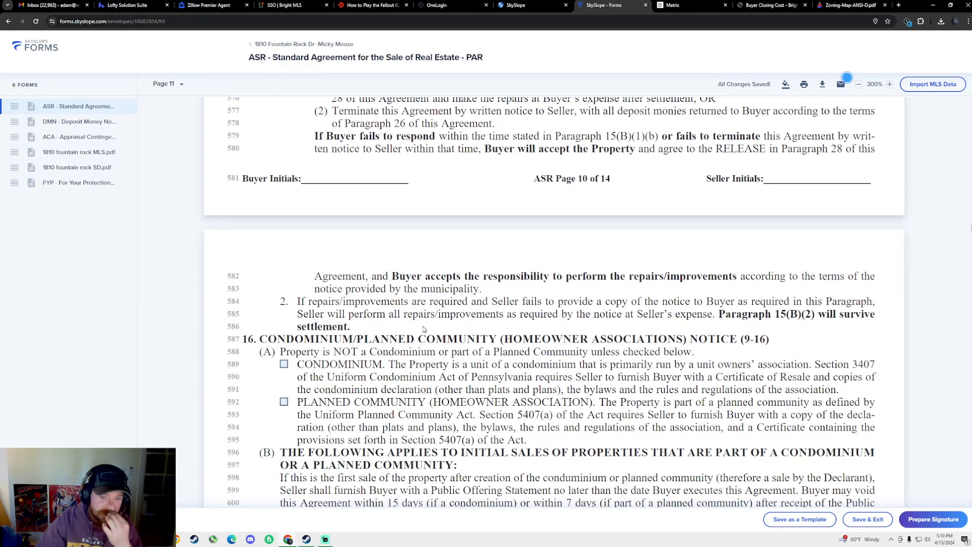
pyautogui.scroll(-2, 425, 329)
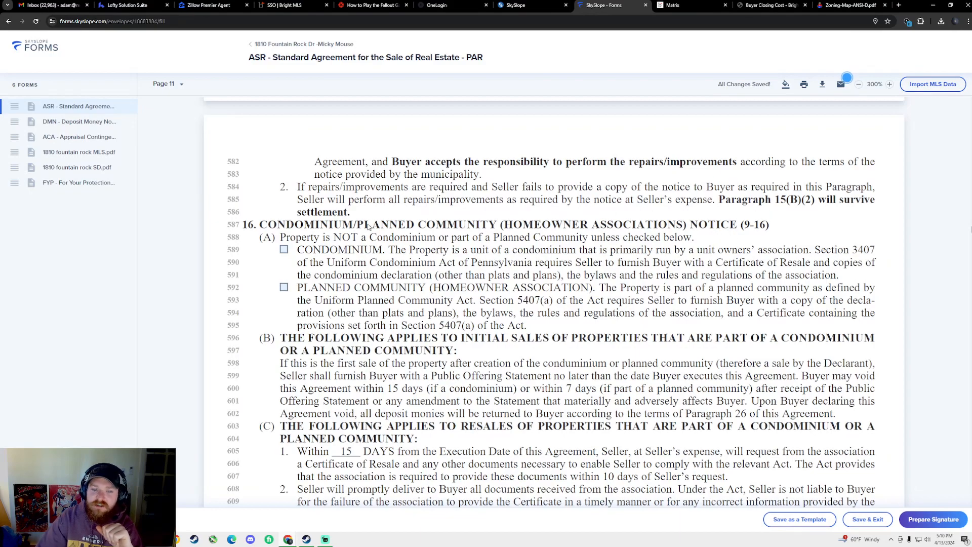
pyautogui.click(678, 4)
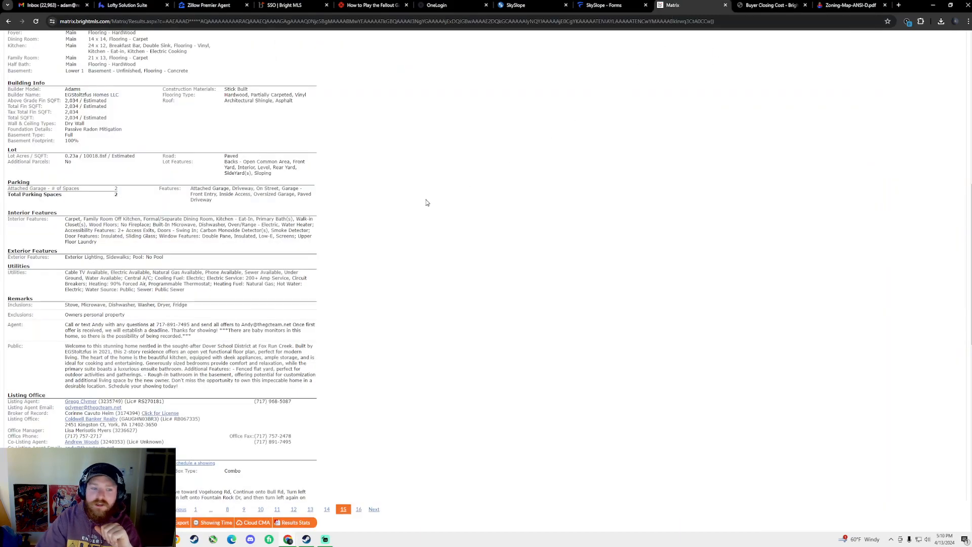
pyautogui.scroll(6, 365, 238)
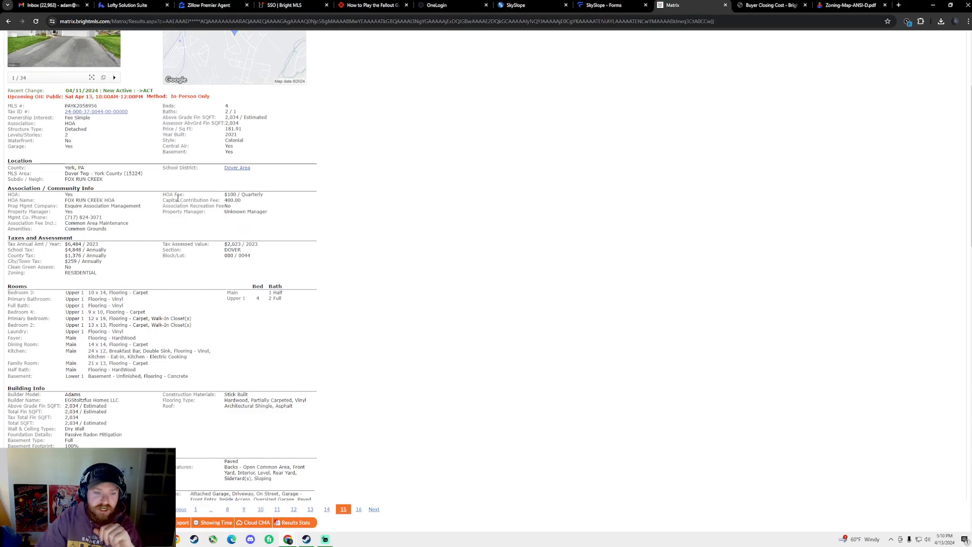
pyautogui.moveTo(206, 198); pyautogui.dragTo(286, 203)
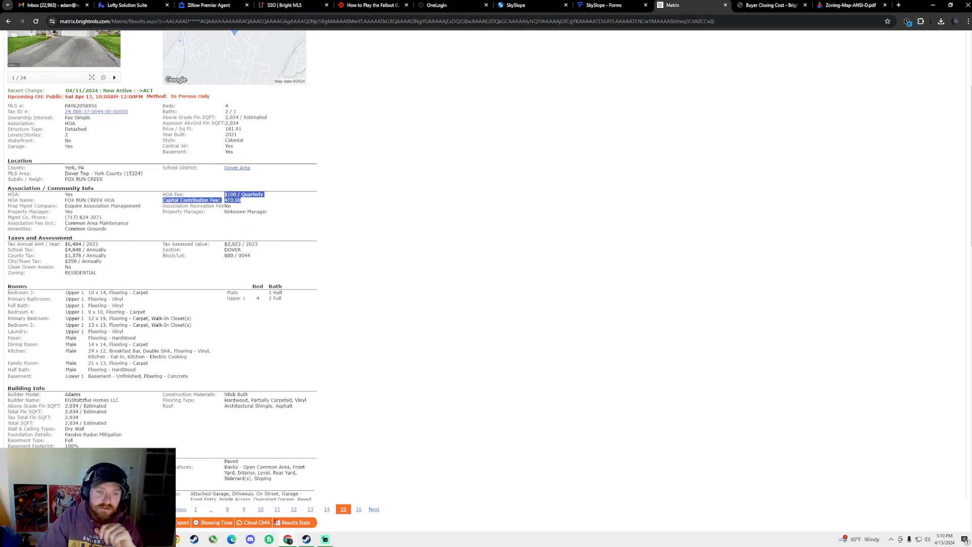
pyautogui.click(101, 201)
pyautogui.moveTo(101, 198); pyautogui.dragTo(116, 201)
pyautogui.click(107, 198)
pyautogui.click(121, 206)
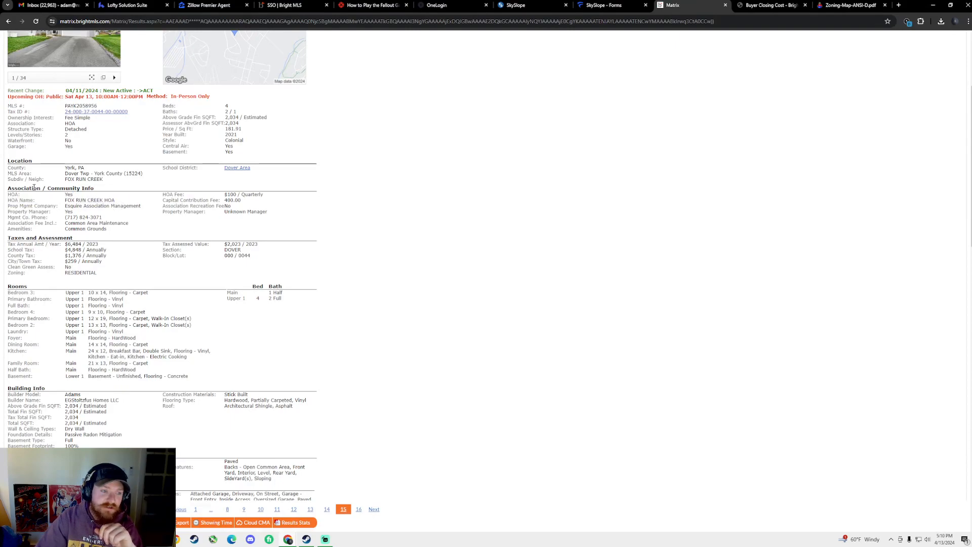
pyautogui.scroll(3, 328, 204)
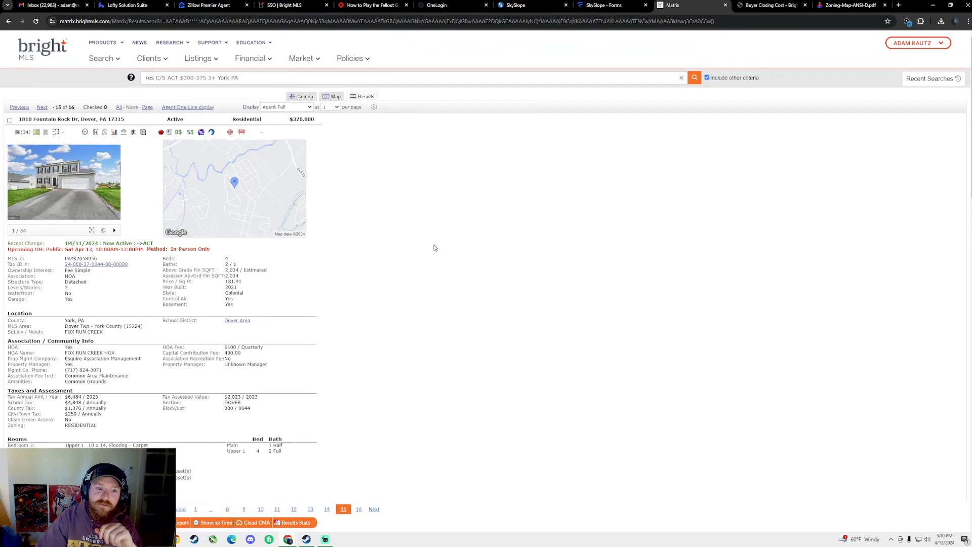
pyautogui.scroll(-1, 220, 300)
pyautogui.scroll(-3, 220, 300)
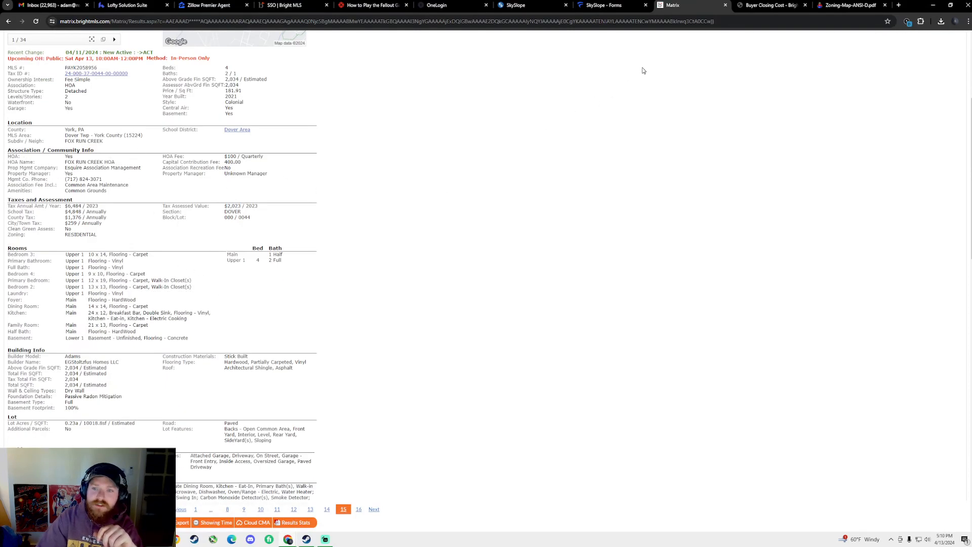
pyautogui.click(622, 4)
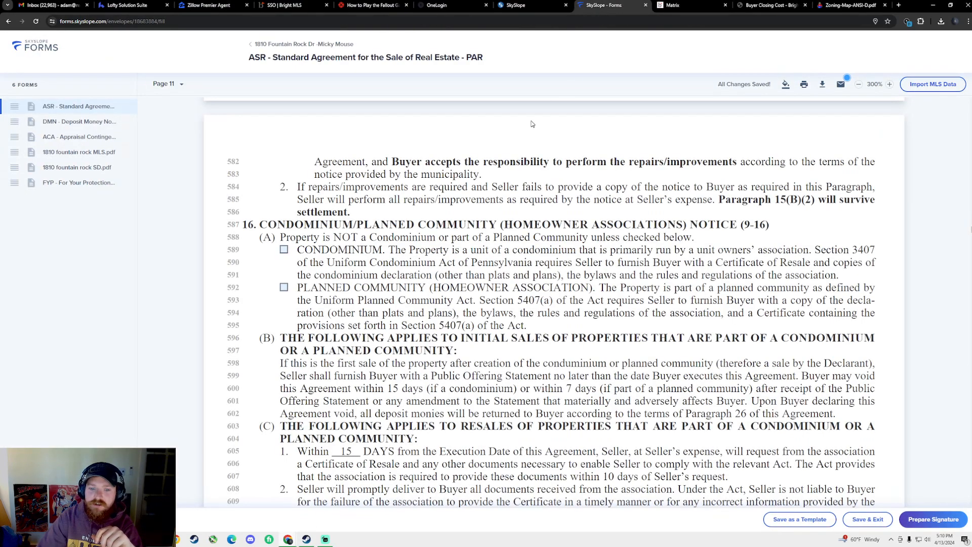
# Check Planned Community (Homeowner Association) in paragraph 16(A)
pyautogui.click(284, 288)
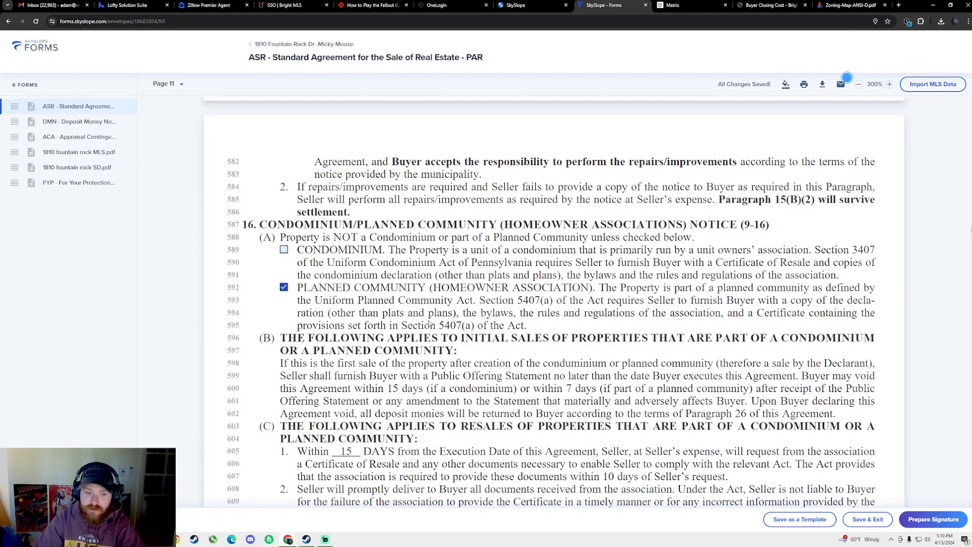
pyautogui.scroll(-2, 428, 317)
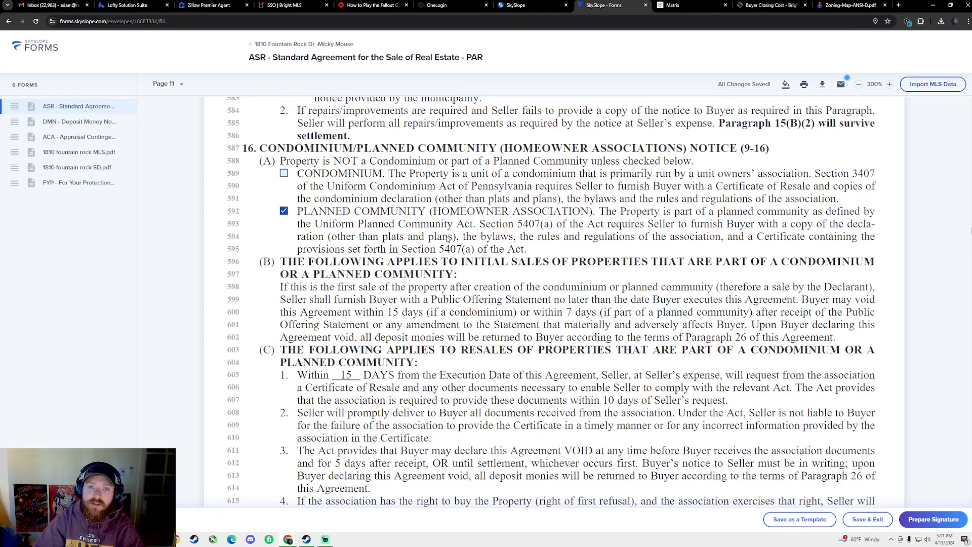
pyautogui.scroll(-4, 451, 243)
pyautogui.scroll(-7, 456, 252)
pyautogui.click(673, 5)
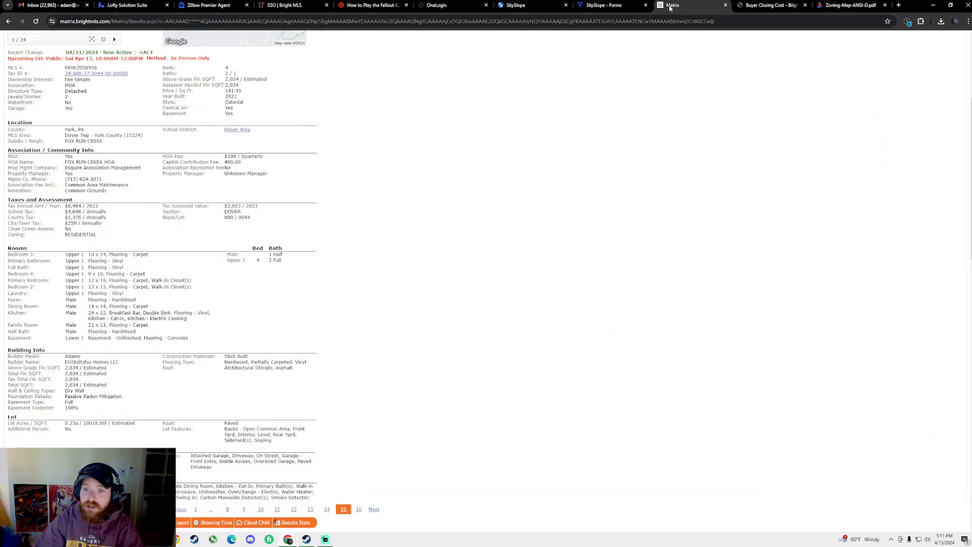
pyautogui.scroll(4, 402, 158)
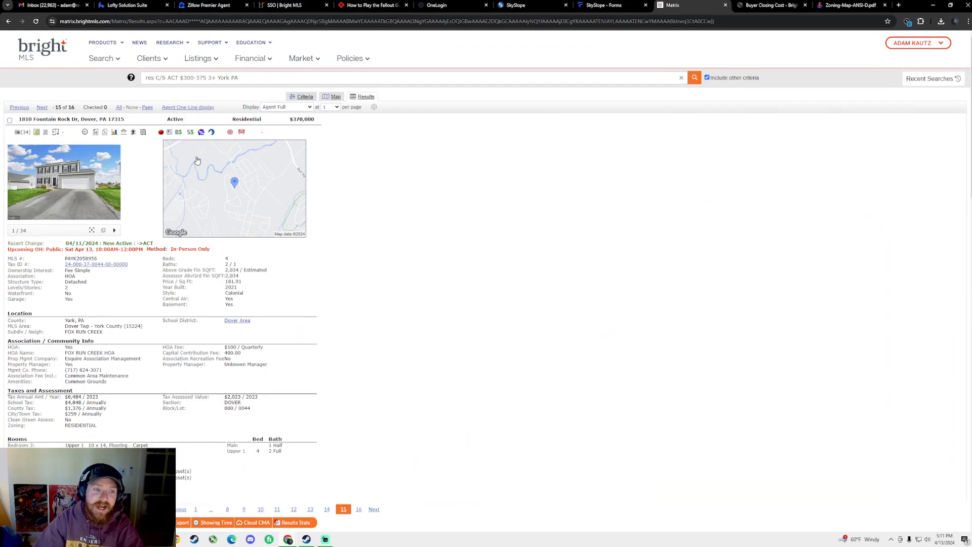
pyautogui.click(56, 133)
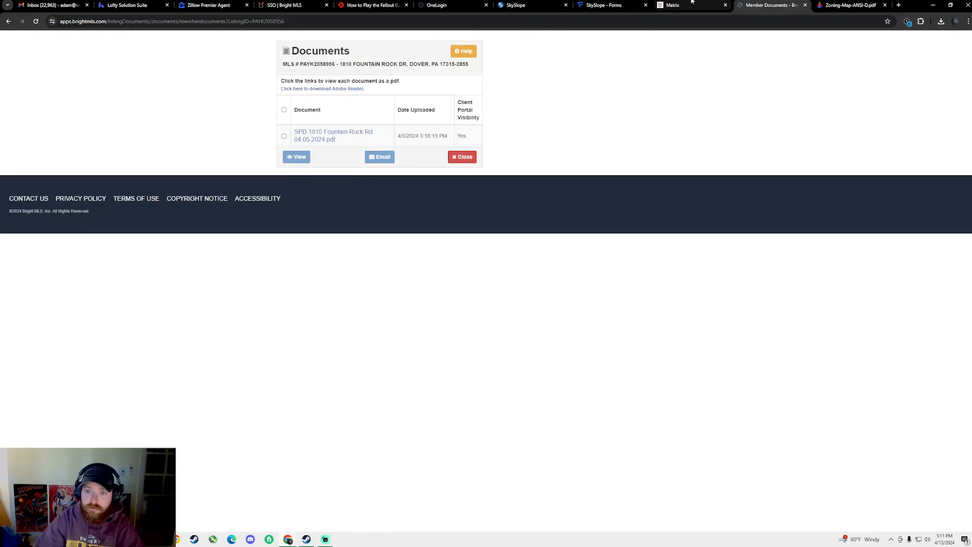
pyautogui.click(7, 21)
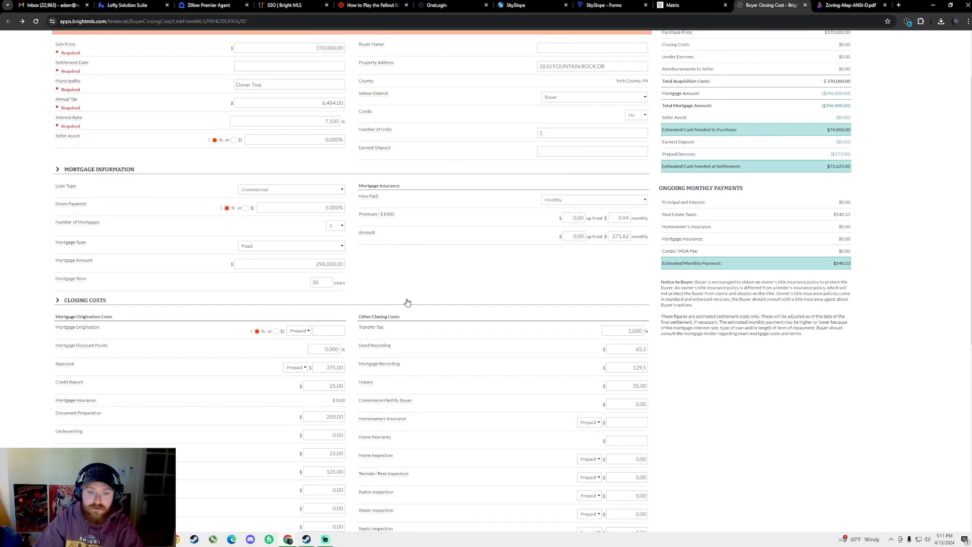
pyautogui.scroll(2, 409, 301)
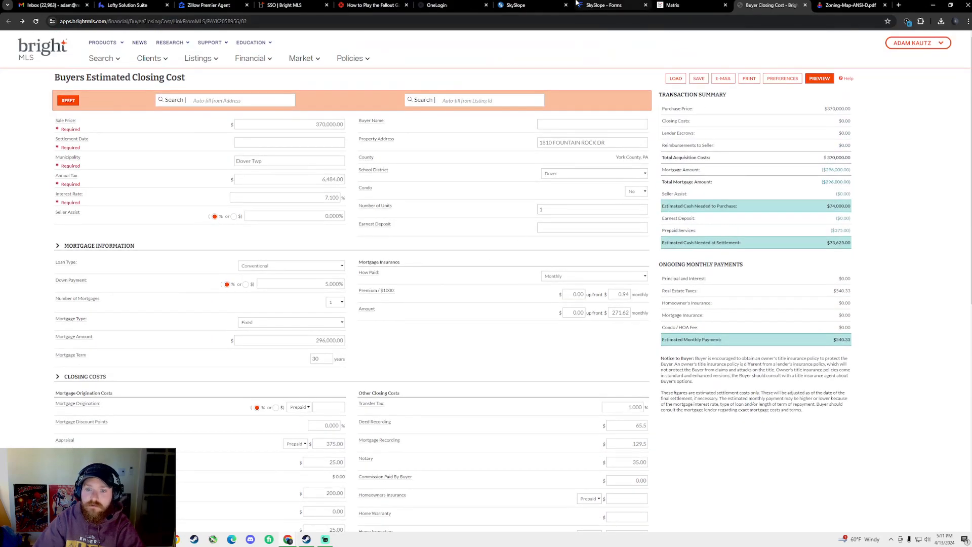
pyautogui.click(604, 6)
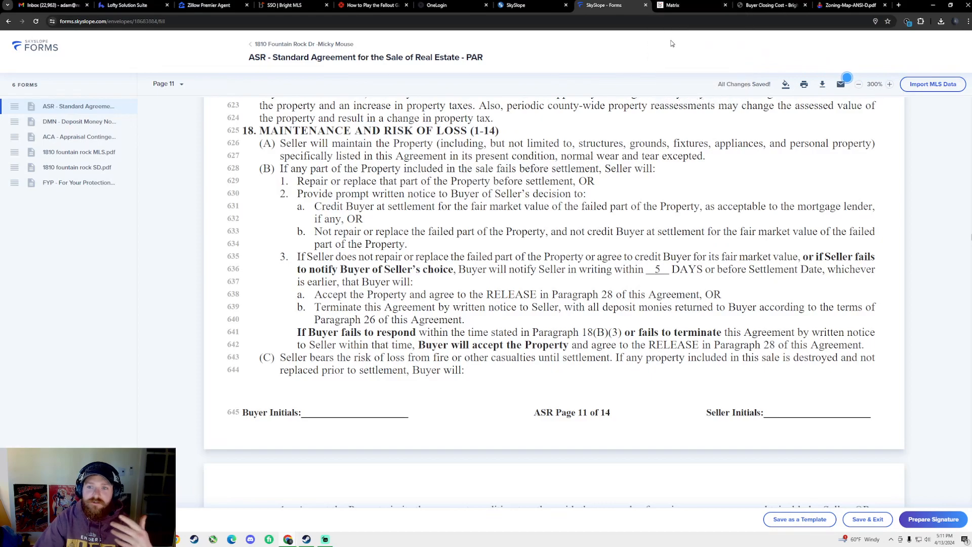
# Go back to the agreement and select the days blank in paragraph 26(C) on page 13
pyautogui.click(684, 8)
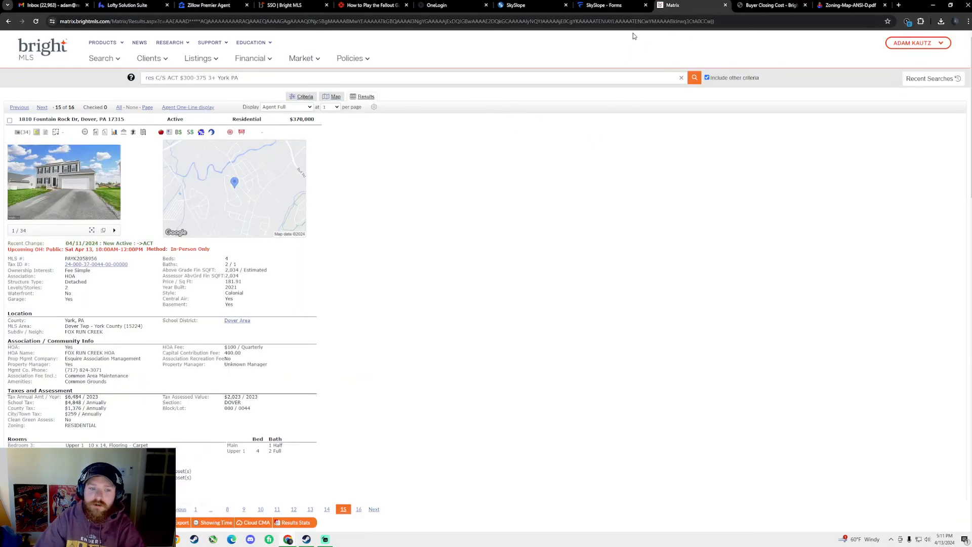
pyautogui.hotkey('ctrl', 'shift', 'Tab')
pyautogui.scroll(5, 537, 172)
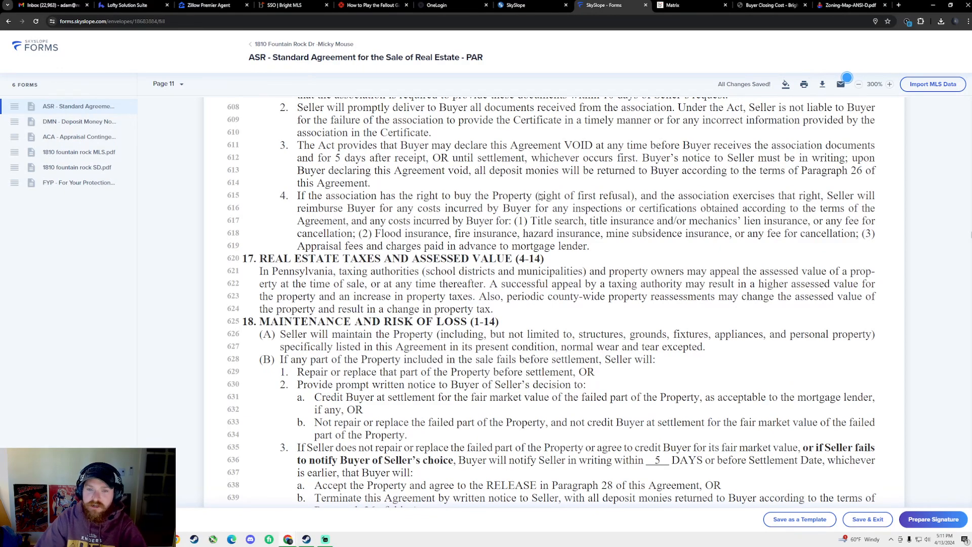
pyautogui.scroll(-7, 506, 278)
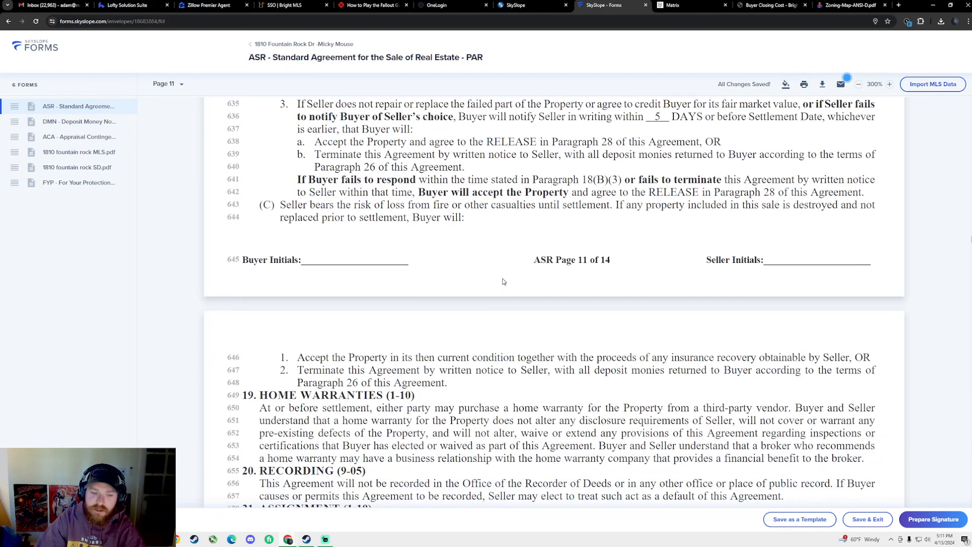
pyautogui.scroll(-5, 503, 281)
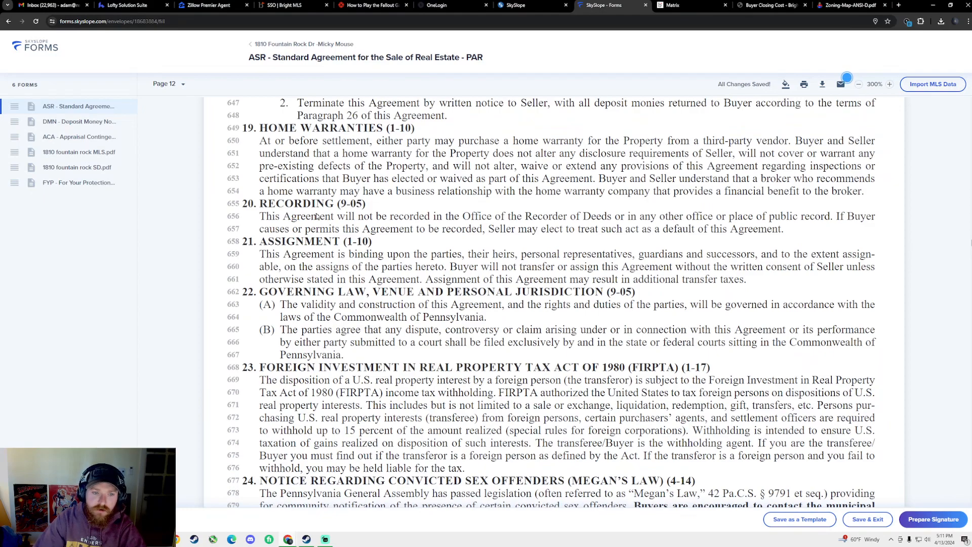
pyautogui.scroll(-1, 322, 316)
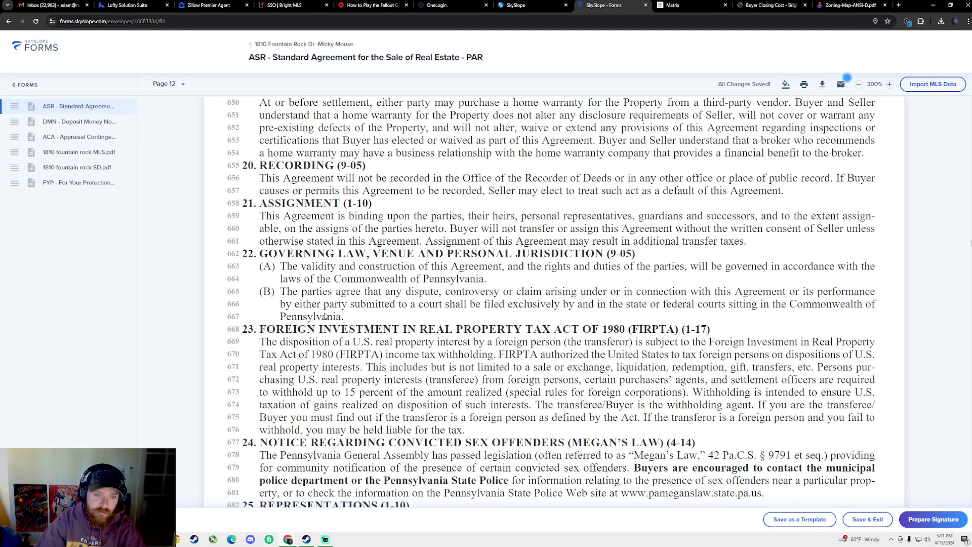
pyautogui.scroll(-3, 325, 316)
pyautogui.scroll(-2, 334, 320)
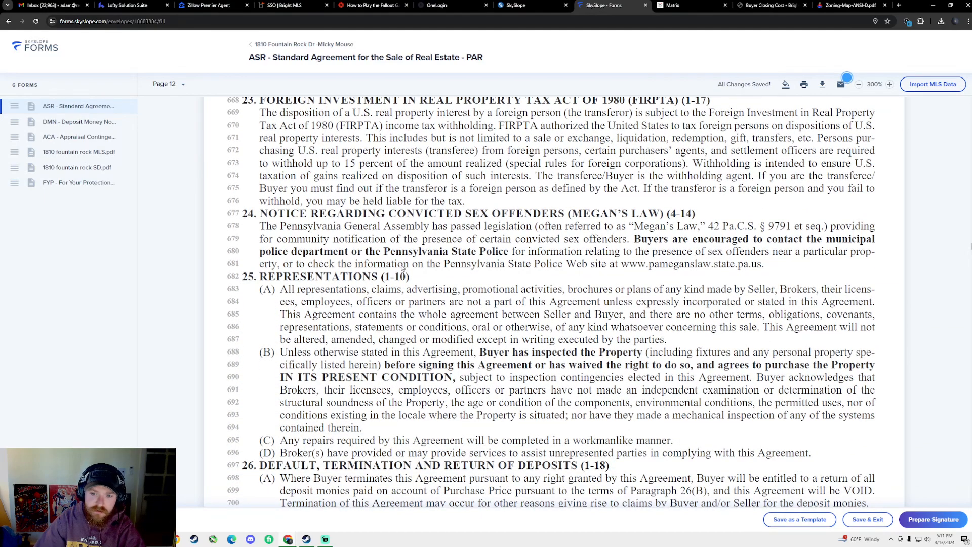
pyautogui.scroll(-3, 562, 312)
pyautogui.scroll(-2, 475, 330)
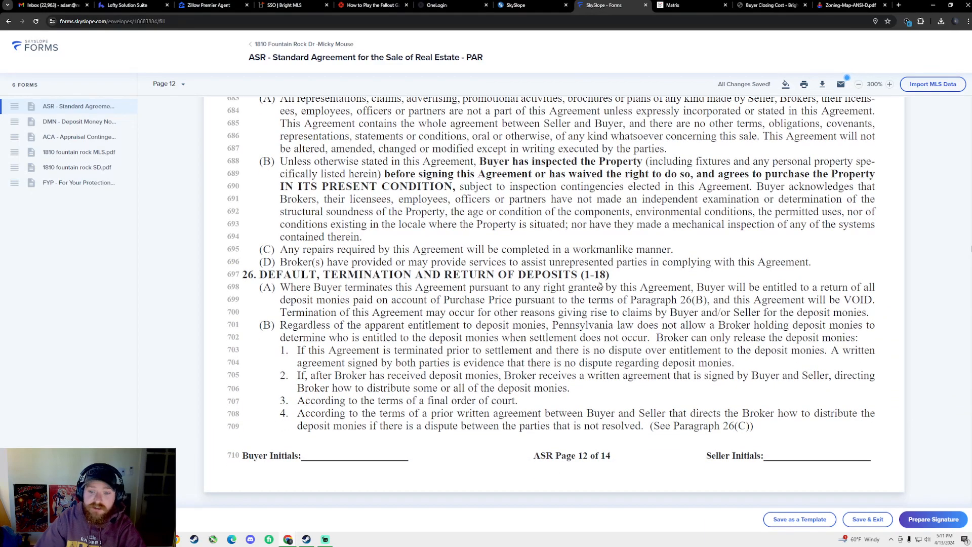
pyautogui.scroll(-3, 600, 286)
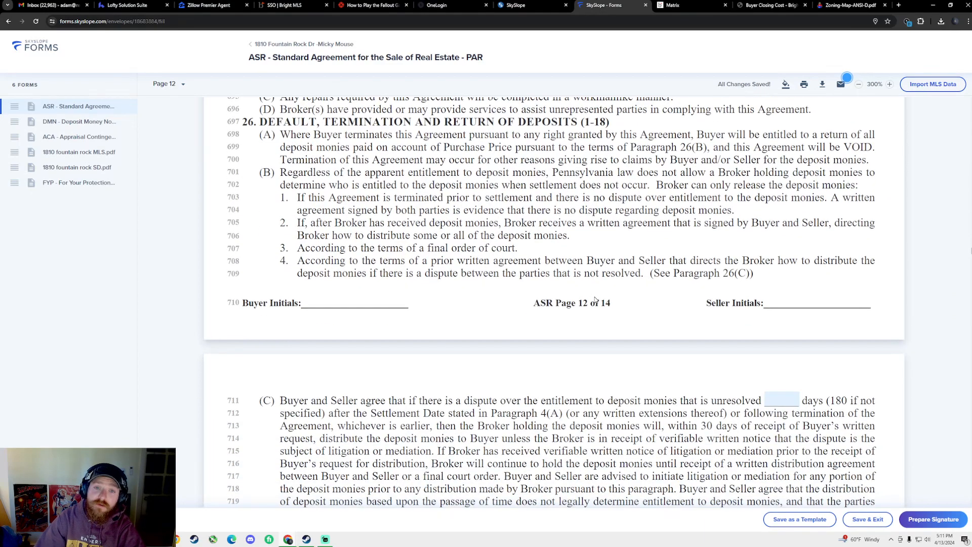
pyautogui.scroll(-3, 596, 300)
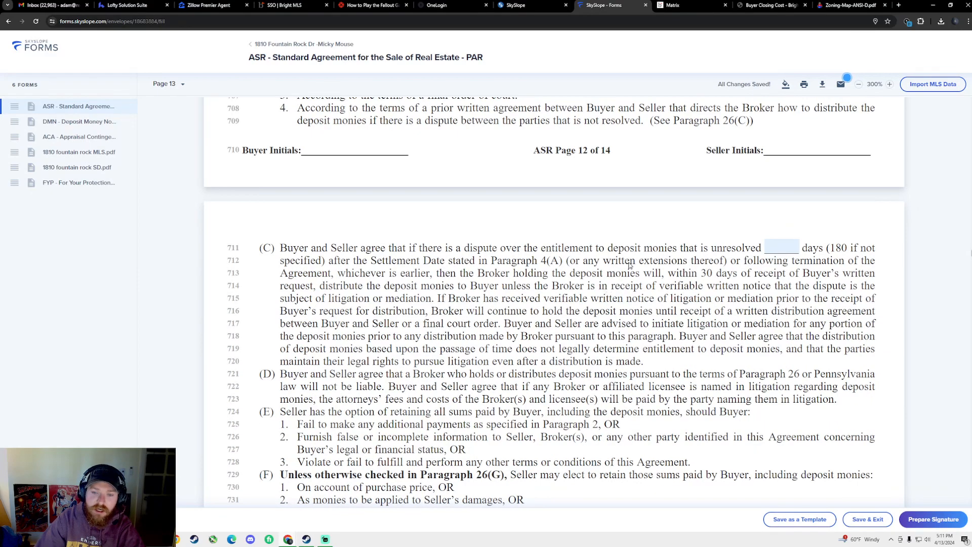
pyautogui.scroll(4, 631, 265)
pyautogui.scroll(-3, 562, 255)
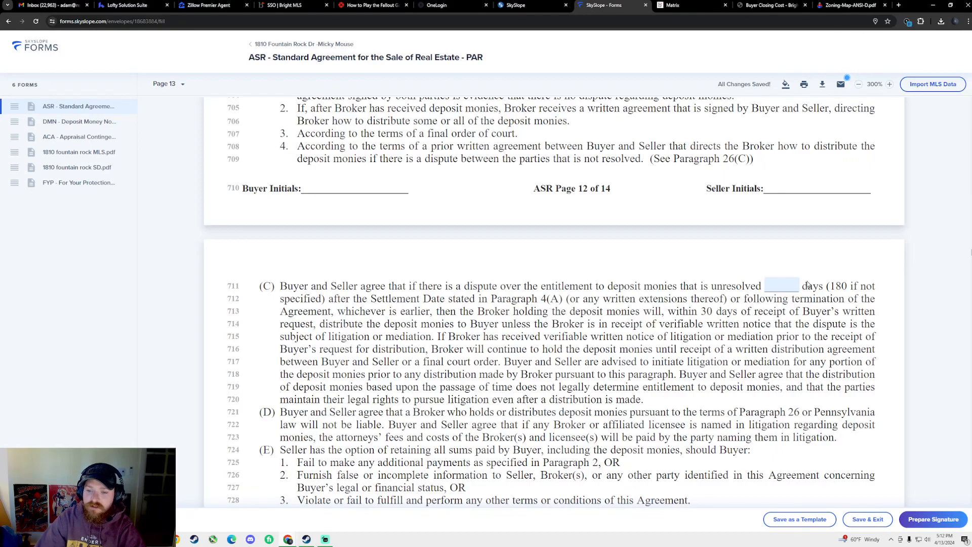
pyautogui.scroll(2, 602, 304)
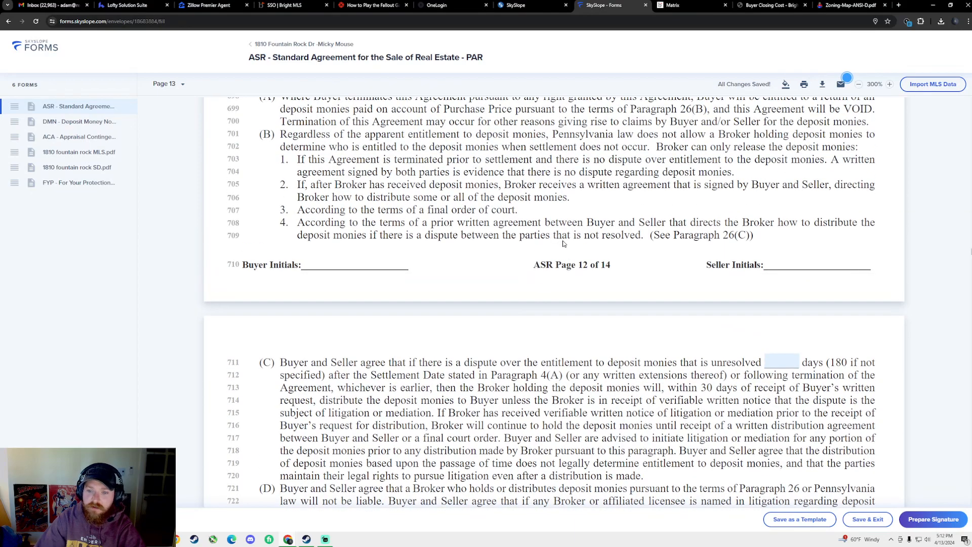
pyautogui.scroll(-3, 596, 268)
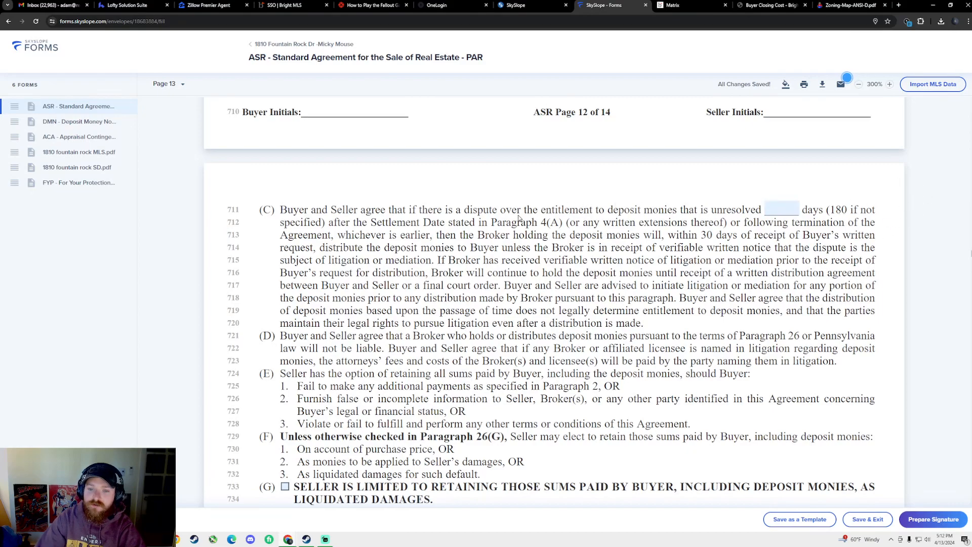
pyautogui.click(781, 208)
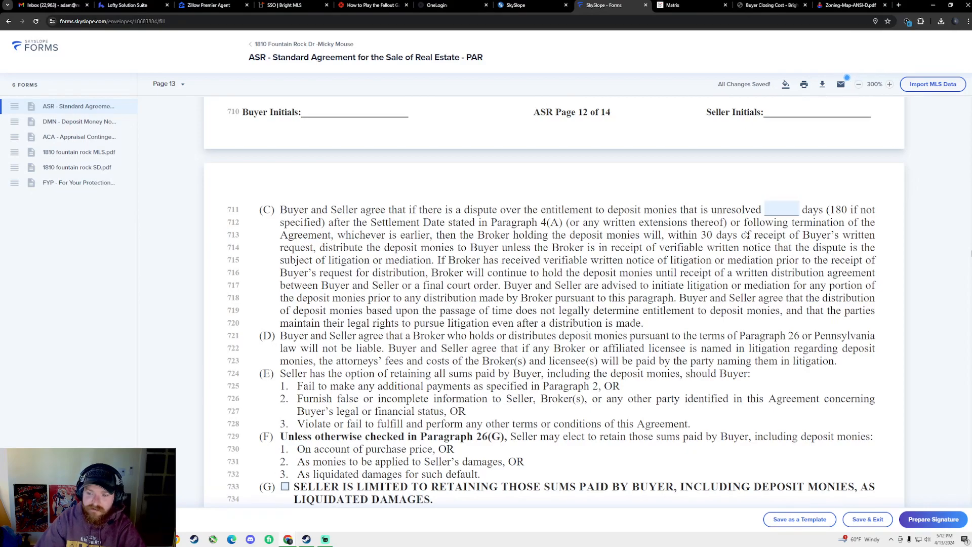
# Check 26(G), limiting the seller to retaining deposit monies as liquidated damages
pyautogui.scroll(-3, 659, 268)
pyautogui.scroll(1, 557, 286)
pyautogui.scroll(-3, 483, 299)
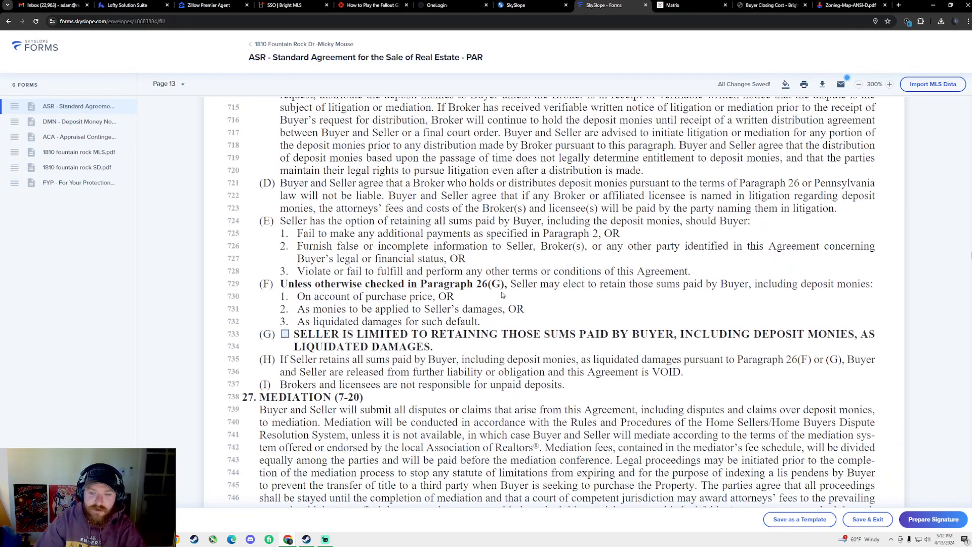
pyautogui.scroll(-1, 530, 302)
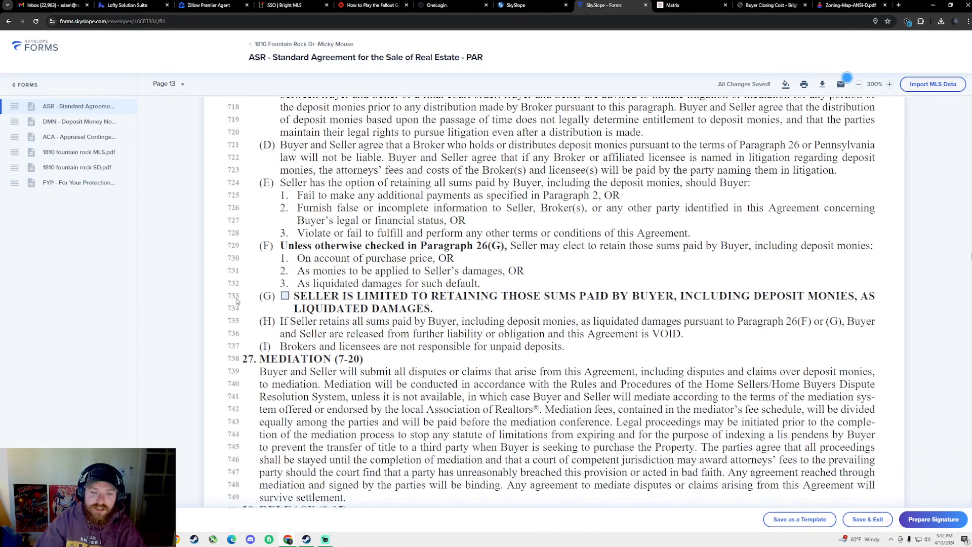
pyautogui.click(288, 297)
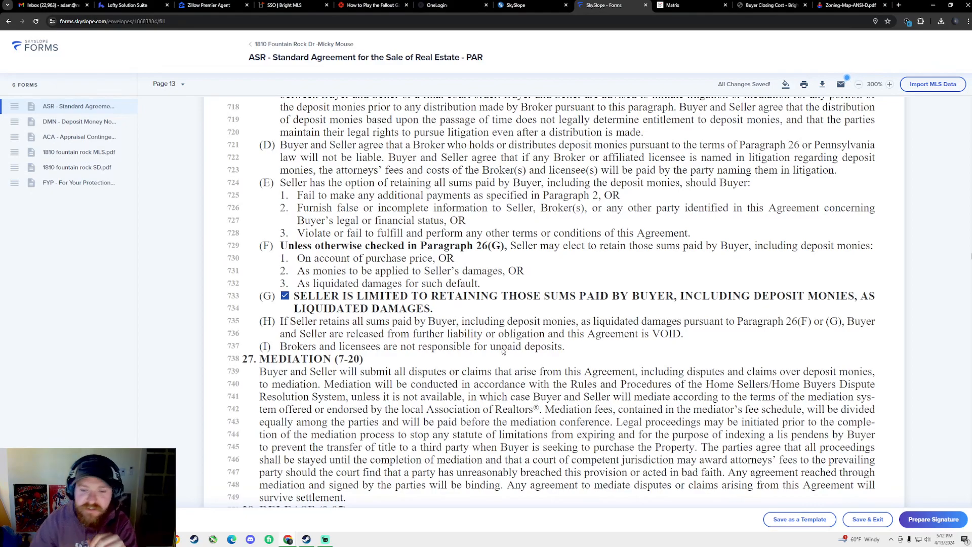
# Check the Appraisal Contingency Addendum (PAR Form ACA) on line 784 under Special Clauses
pyautogui.scroll(-9, 494, 340)
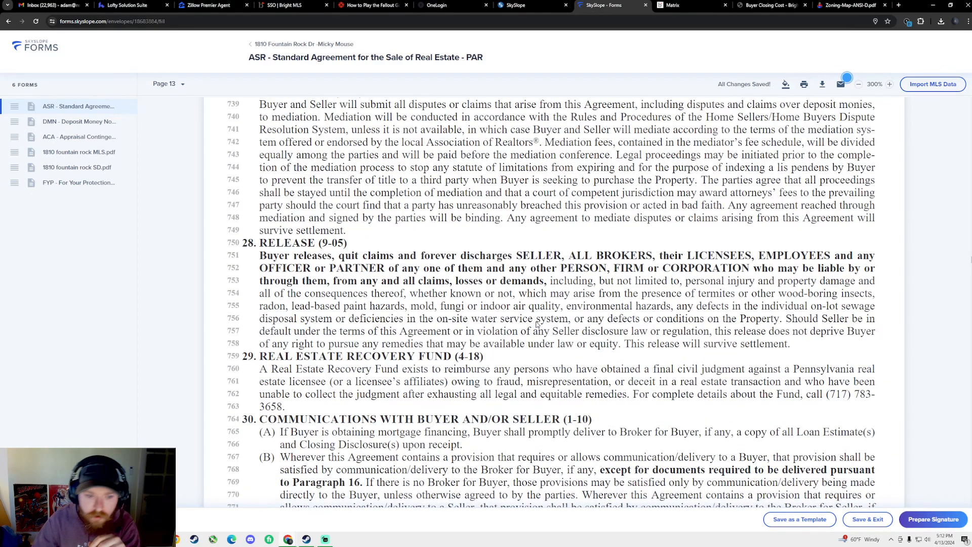
pyautogui.scroll(-4, 507, 299)
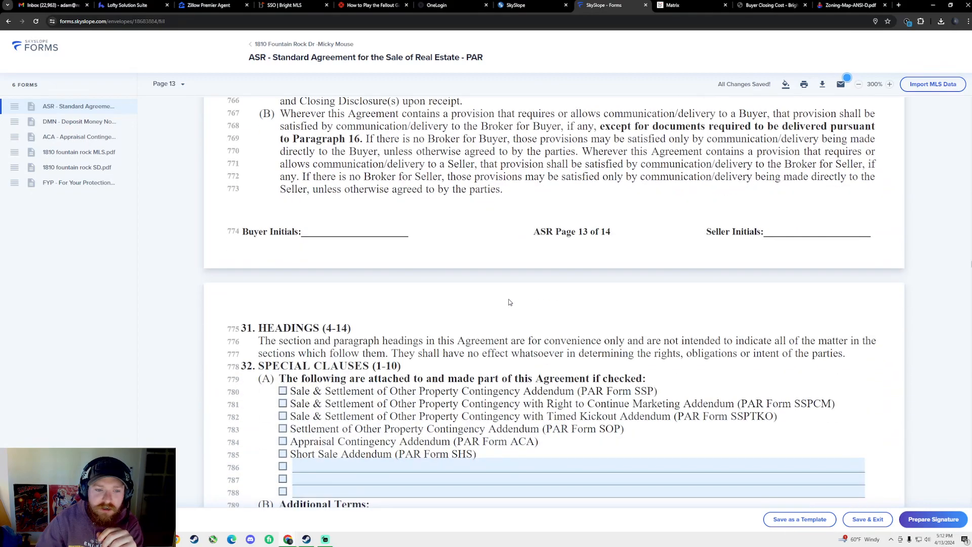
pyautogui.scroll(4, 506, 299)
pyautogui.scroll(-3, 504, 298)
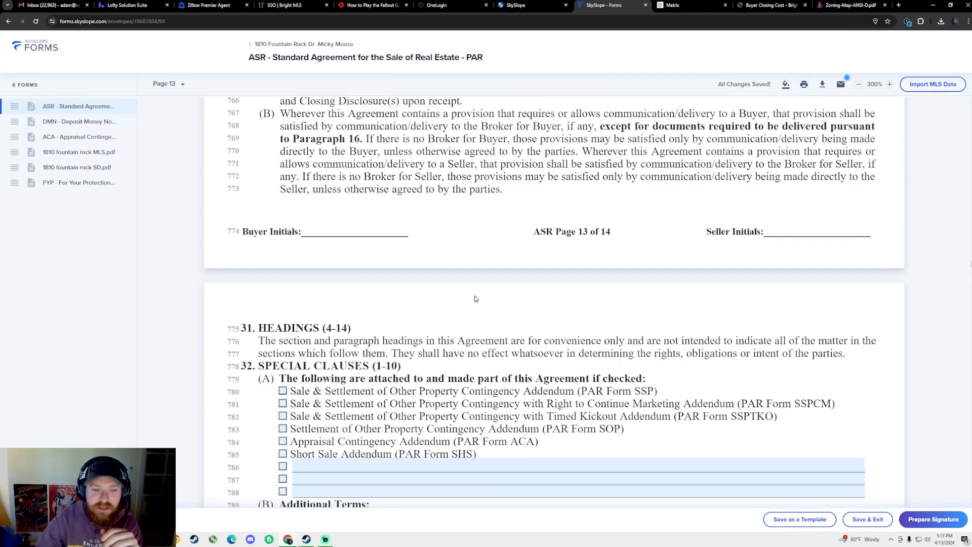
pyautogui.scroll(-3, 501, 296)
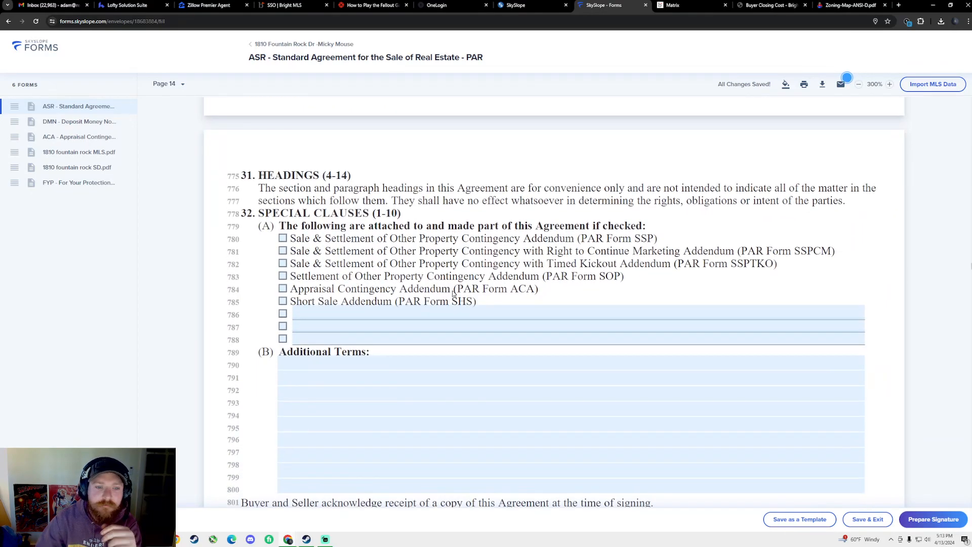
pyautogui.scroll(-1, 440, 289)
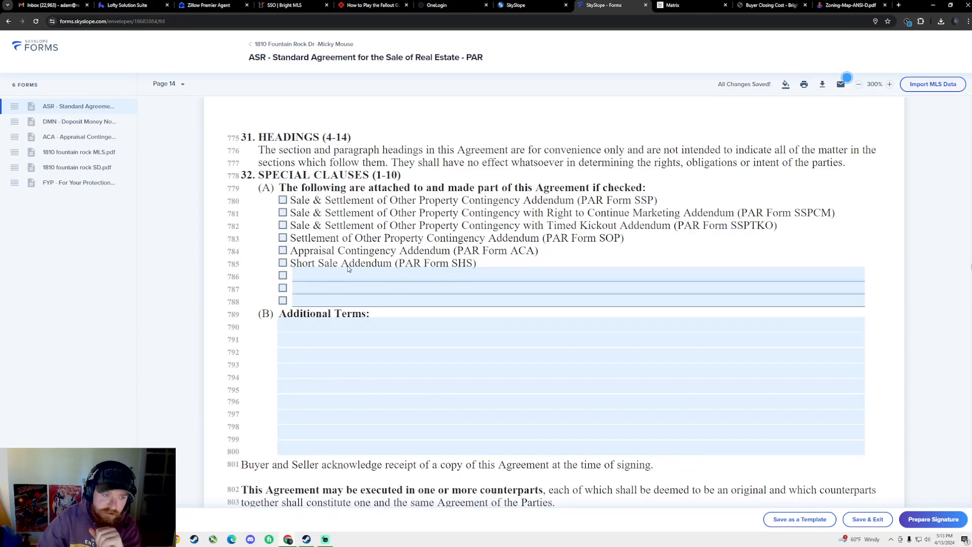
pyautogui.click(283, 252)
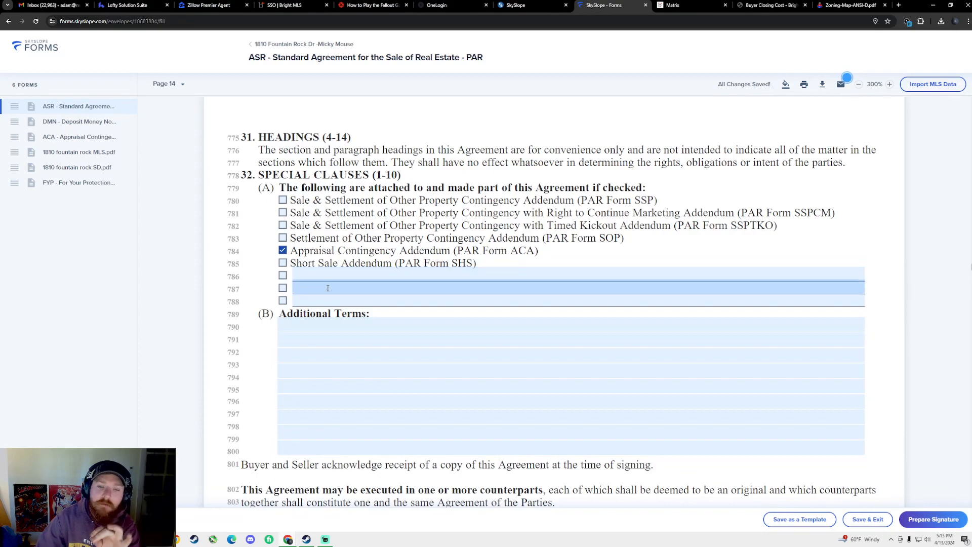
pyautogui.scroll(-3, 380, 336)
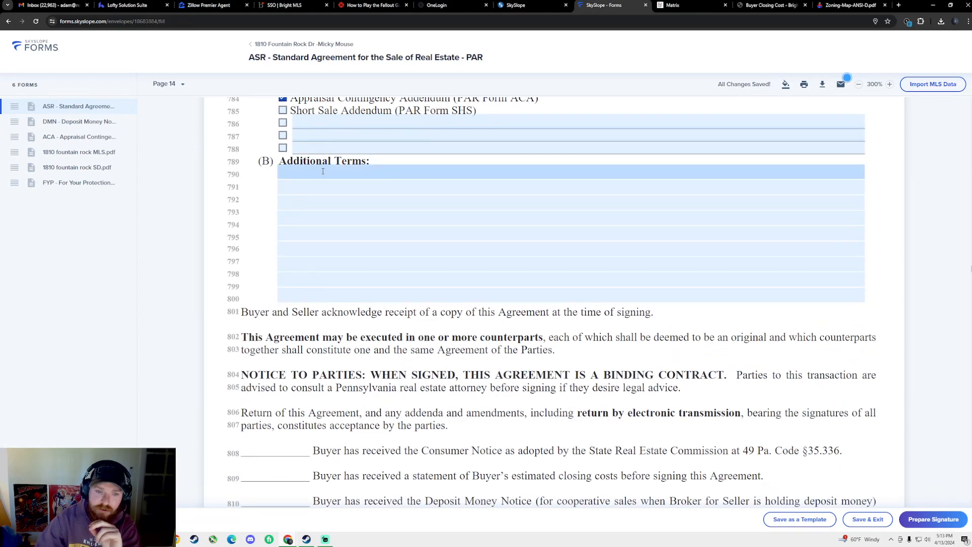
pyautogui.scroll(2, 355, 167)
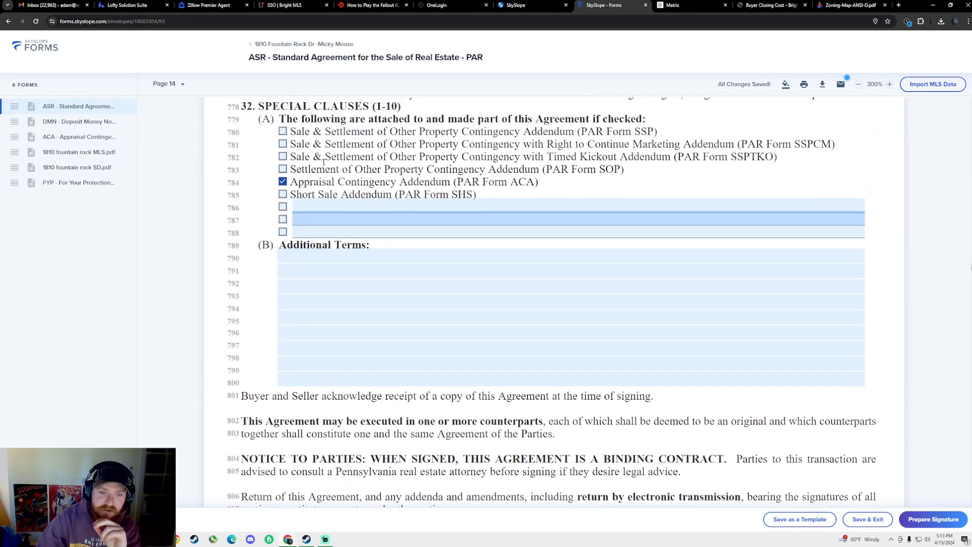
pyautogui.scroll(-1, 324, 173)
pyautogui.scroll(-1, 313, 233)
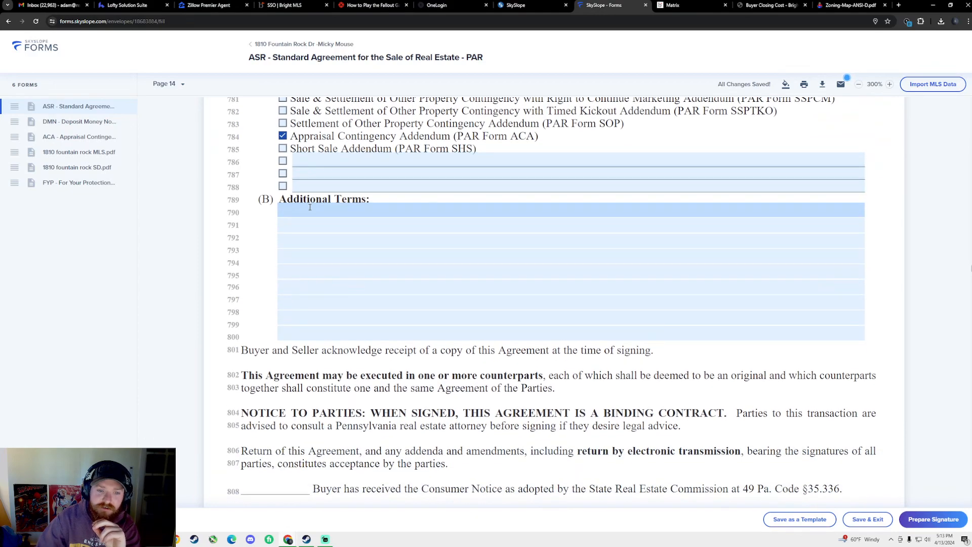
# Enter 'Inspections are for informational purposes only with right to terminate' on Additional Terms line 790
pyautogui.click(449, 213)
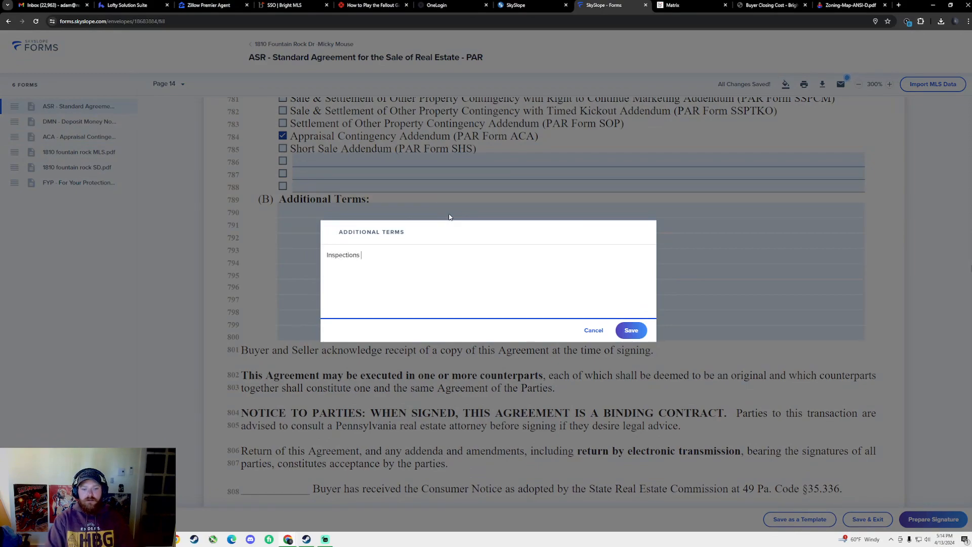
pyautogui.write('mational purposes only with right to terminate')
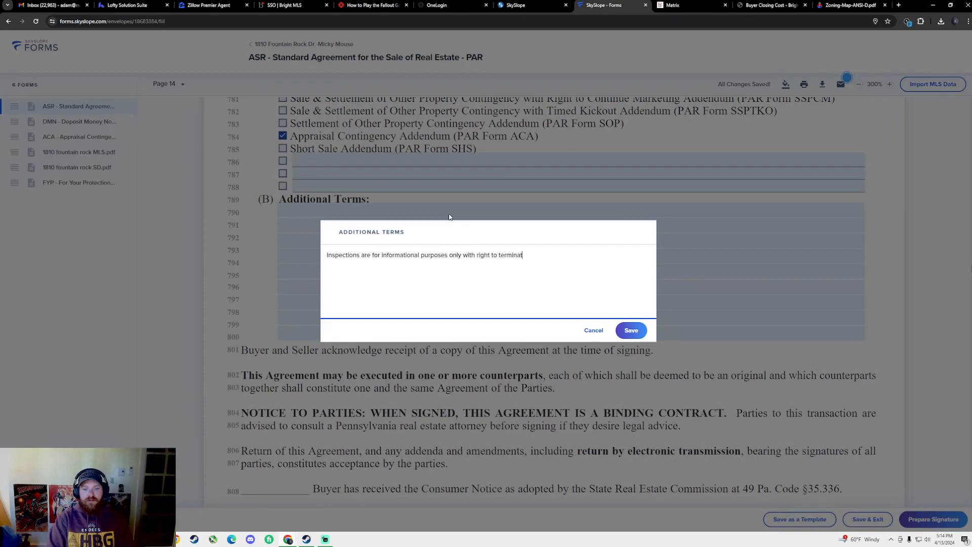
pyautogui.click(631, 330)
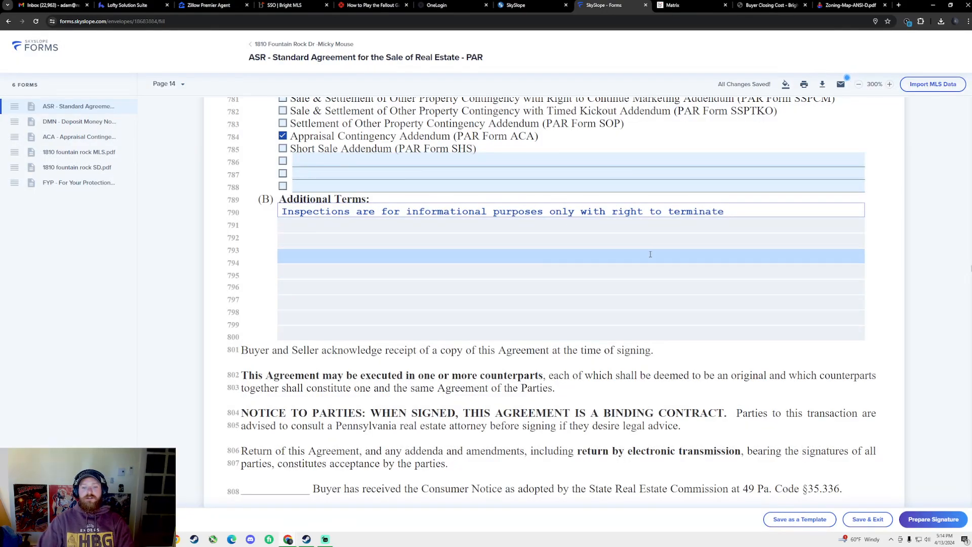
pyautogui.scroll(-8, 652, 253)
pyautogui.scroll(4, 575, 278)
pyautogui.scroll(4, 545, 273)
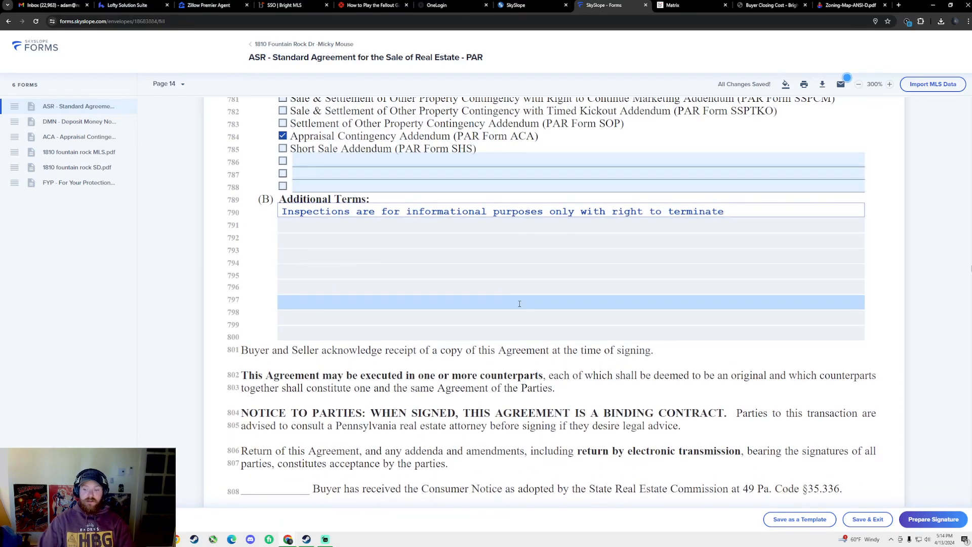
pyautogui.scroll(-6, 524, 316)
pyautogui.scroll(-6, 504, 322)
pyautogui.scroll(4, 484, 320)
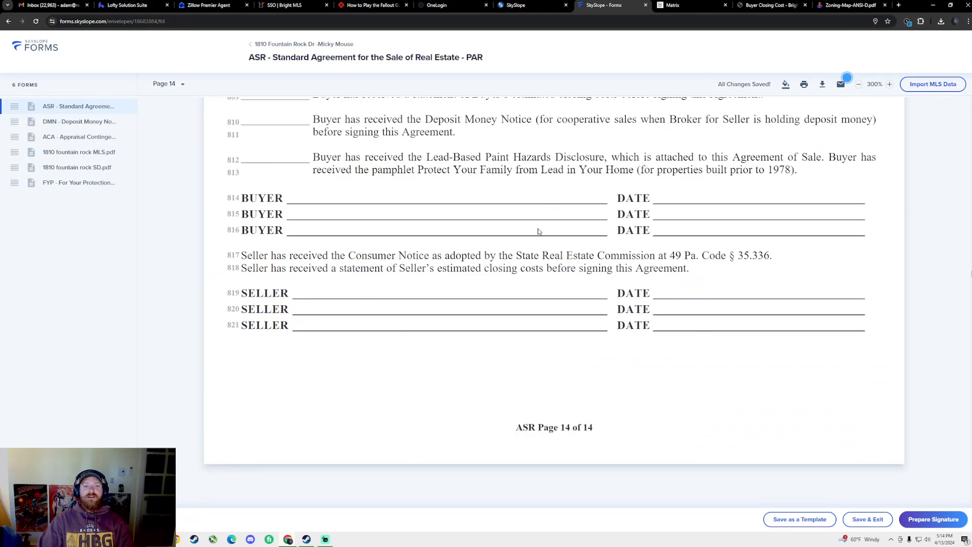
# Set the Deposit Money Notice date of agreement to 04/14/2024 and move to the ACA
pyautogui.scroll(-6, 517, 242)
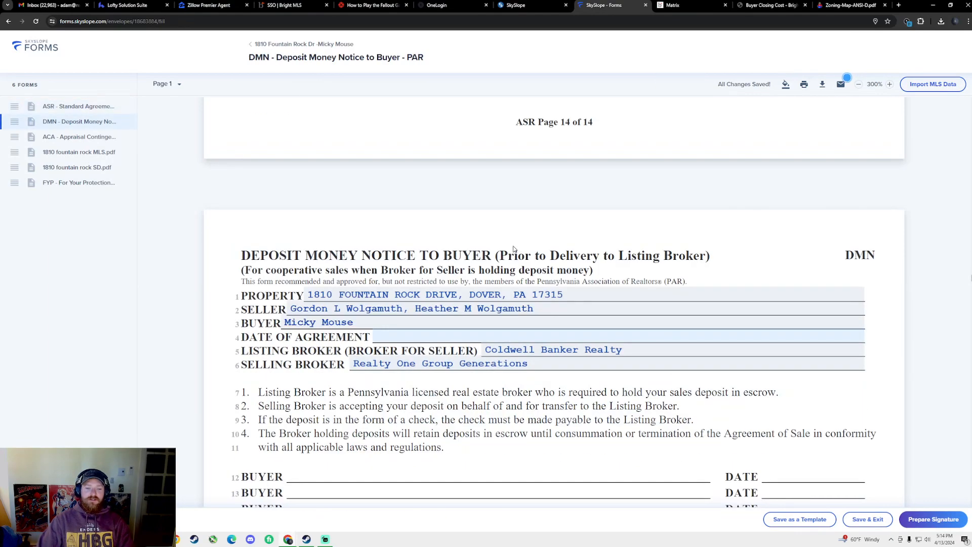
pyautogui.scroll(-2, 508, 253)
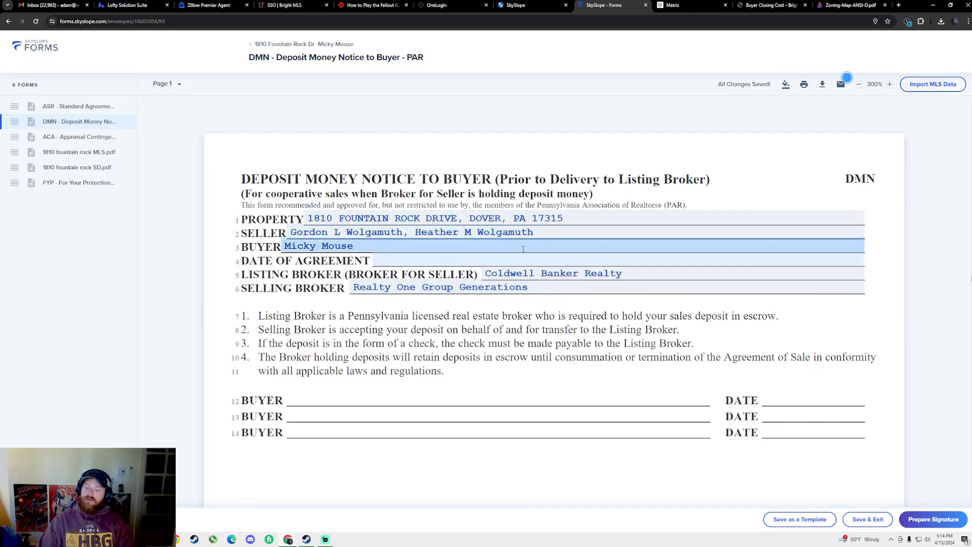
pyautogui.click(462, 259)
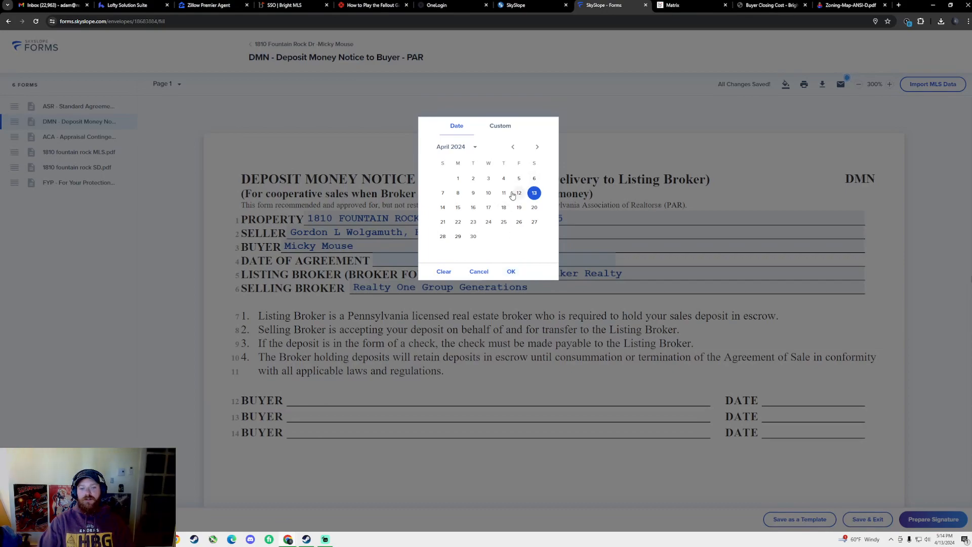
pyautogui.click(442, 207)
pyautogui.scroll(-6, 482, 350)
pyautogui.scroll(-10, 482, 349)
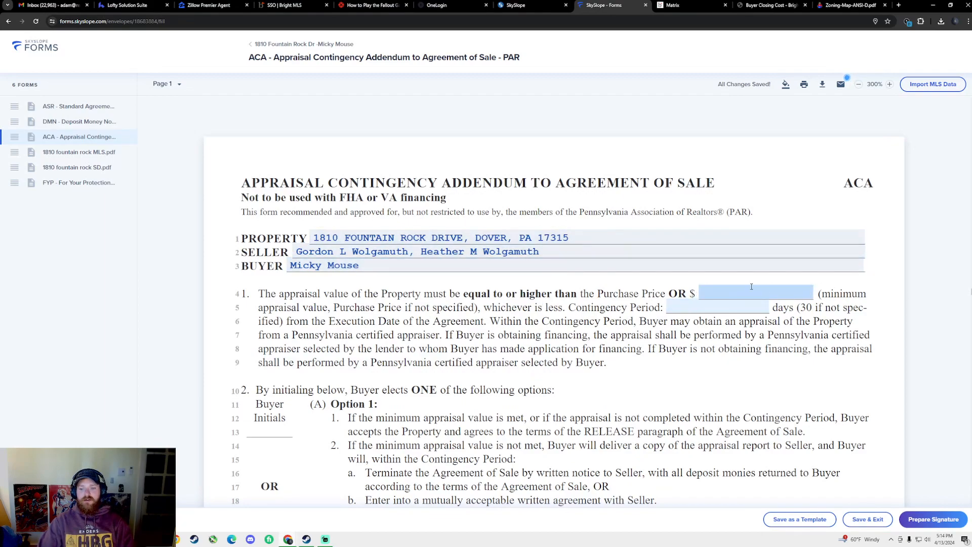
# Enter 365,000.00 as the ACA minimum appraisal value, then continue to the MLS sheet
pyautogui.click(728, 291)
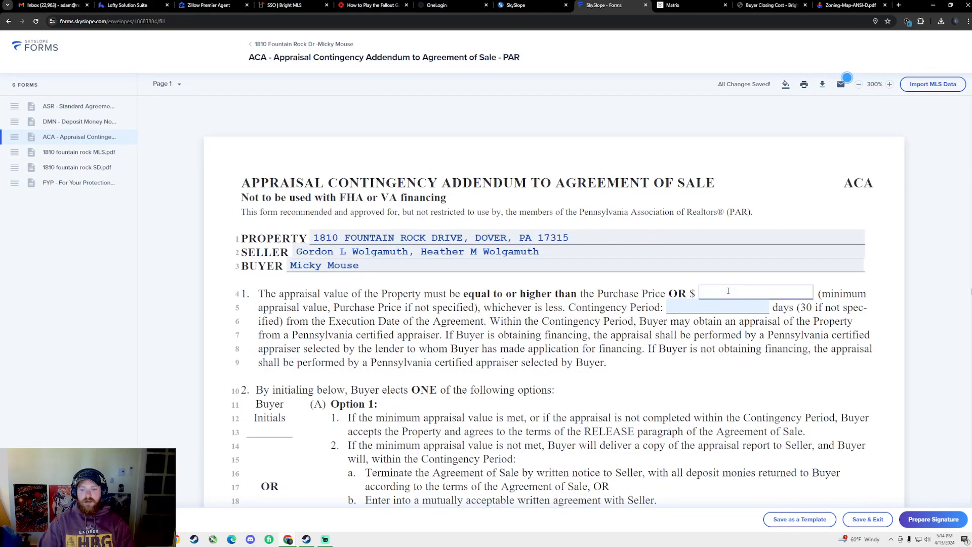
pyautogui.write('365,000')
pyautogui.click(688, 308)
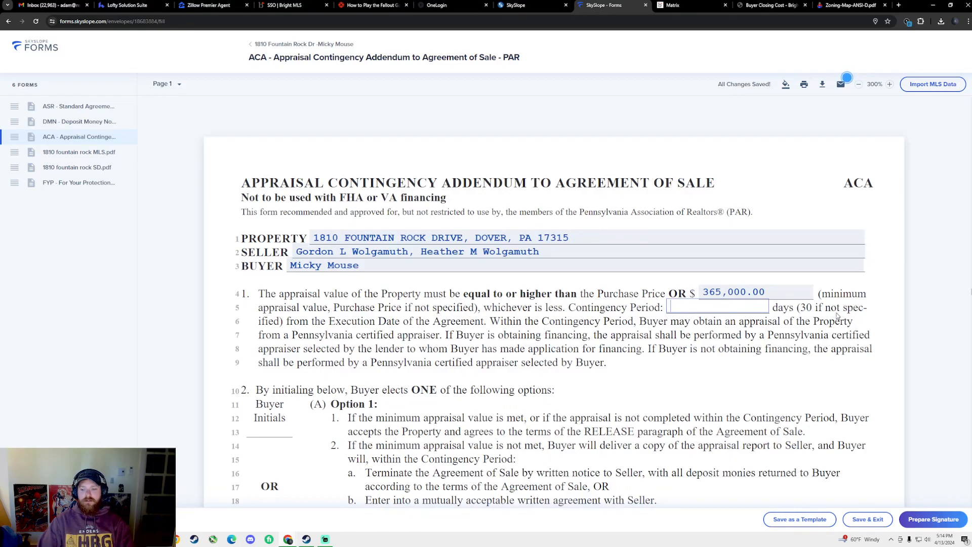
pyautogui.scroll(-5, 479, 316)
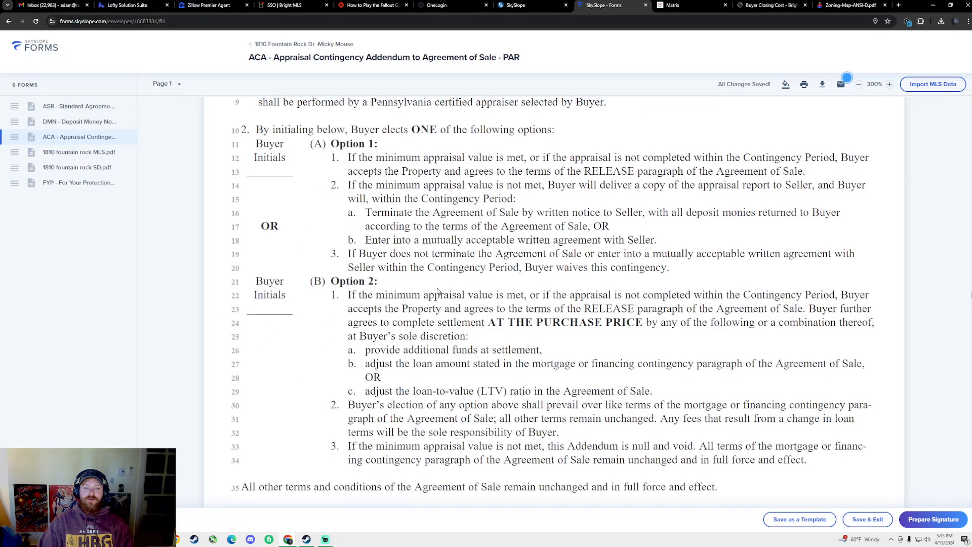
pyautogui.scroll(5, 557, 278)
pyautogui.scroll(-3, 734, 250)
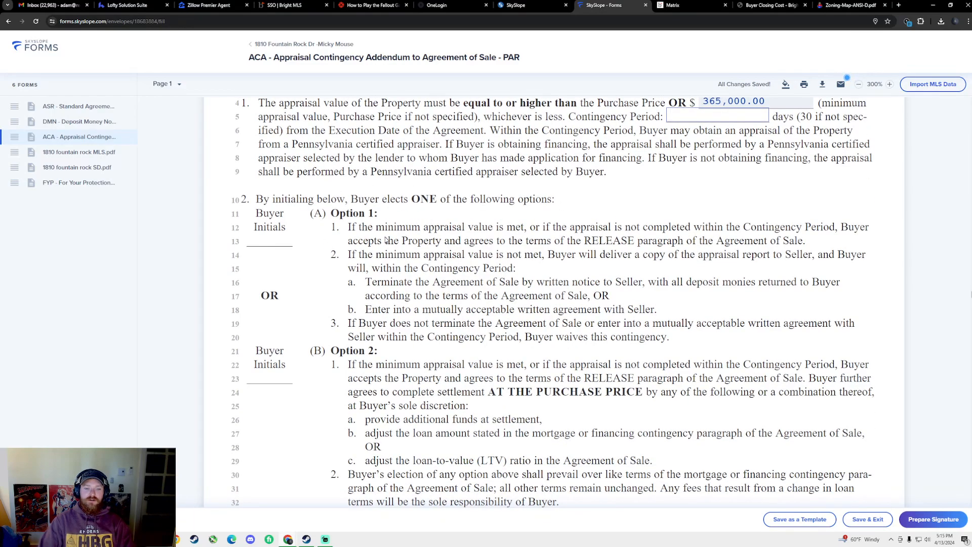
pyautogui.scroll(3, 506, 248)
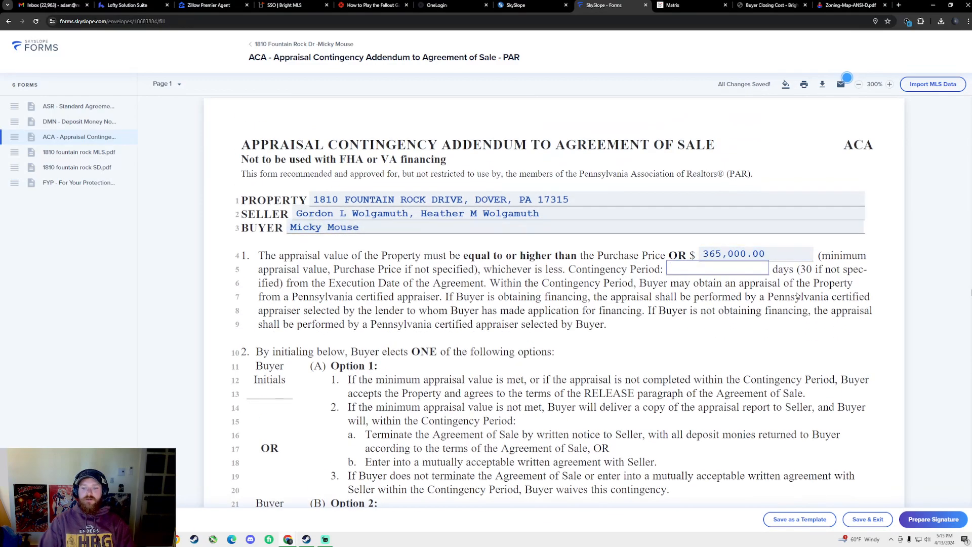
pyautogui.scroll(-5, 657, 276)
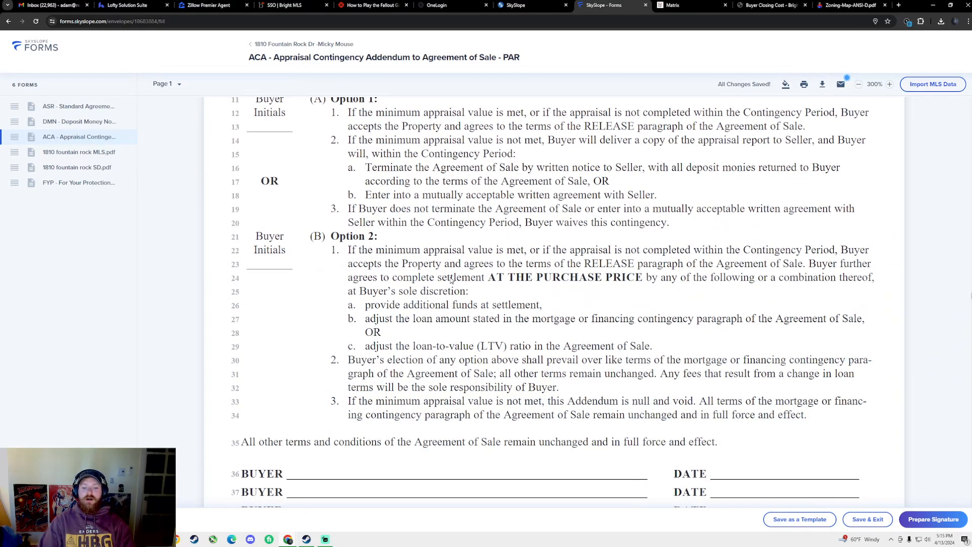
pyautogui.scroll(-10, 496, 291)
pyautogui.scroll(-16, 507, 296)
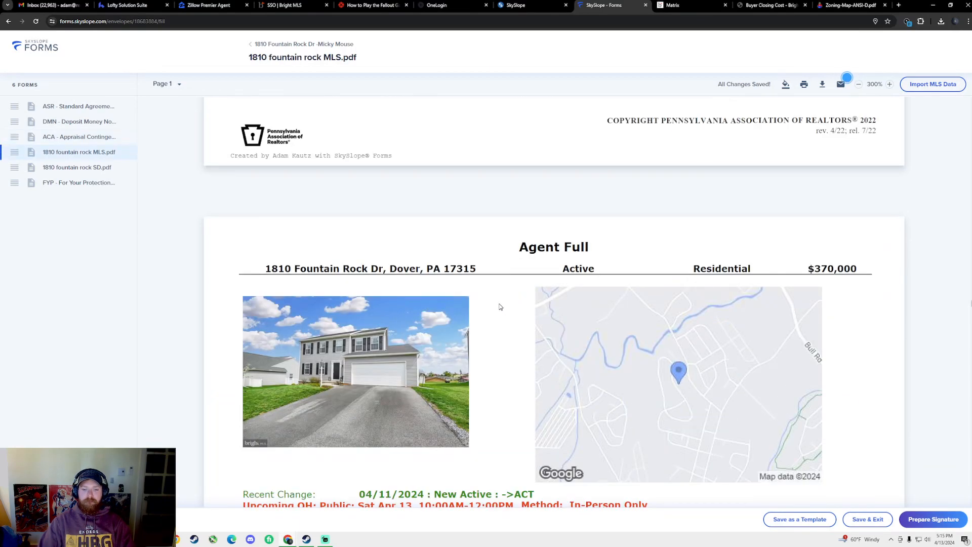
# Check the remaining forms through For Your Protection, then start preparing them for signature
pyautogui.scroll(-20, 258, 240)
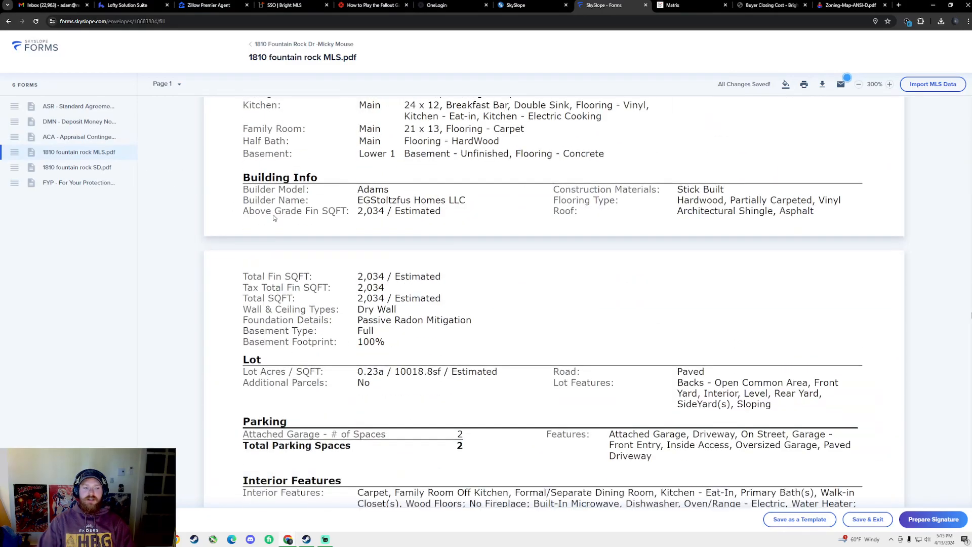
pyautogui.scroll(-10, 475, 257)
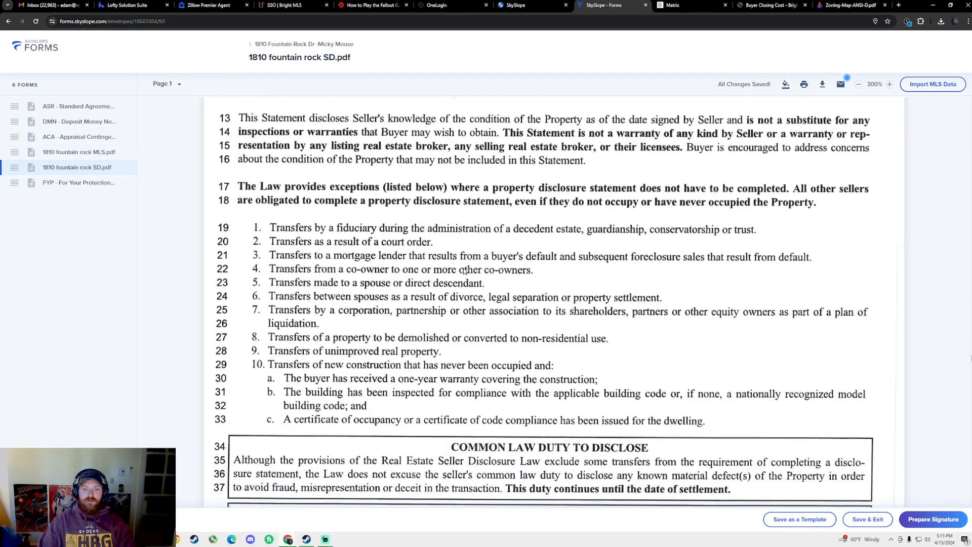
pyautogui.click(54, 183)
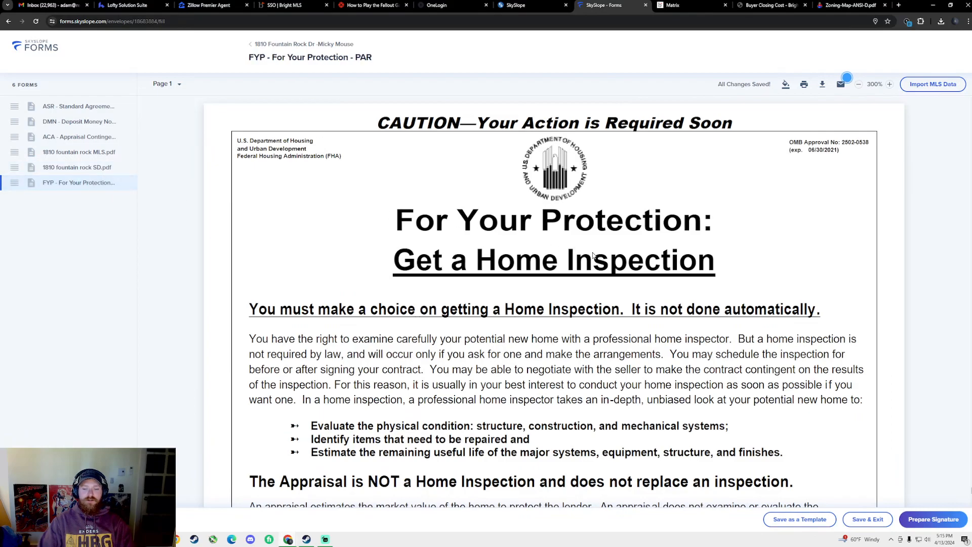
pyautogui.scroll(-10, 608, 300)
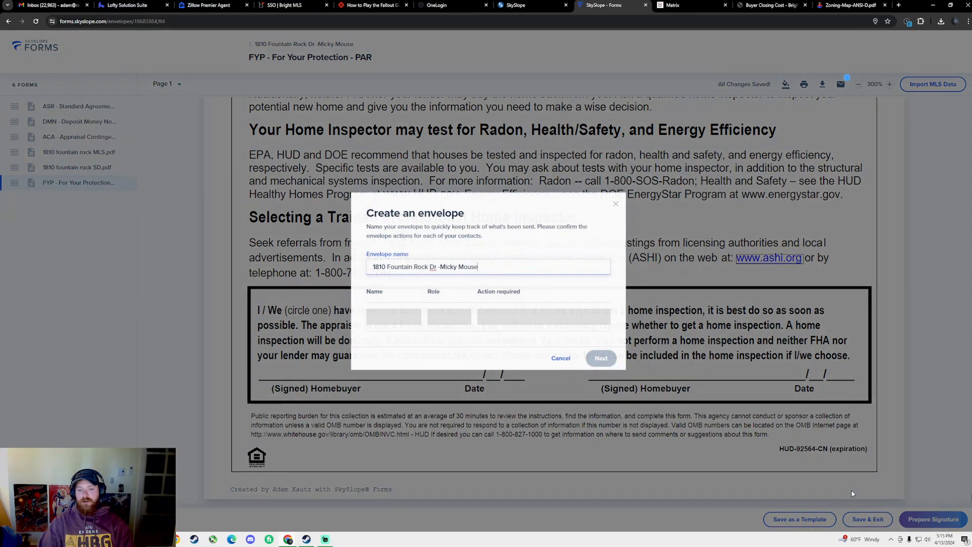
pyautogui.click(925, 522)
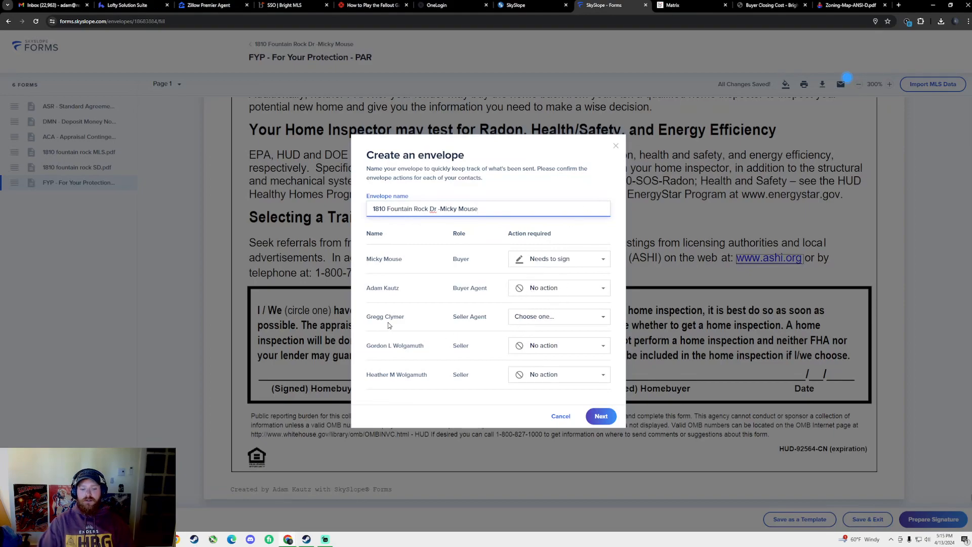
# Set the seller agent's required action to No action
pyautogui.click(538, 319)
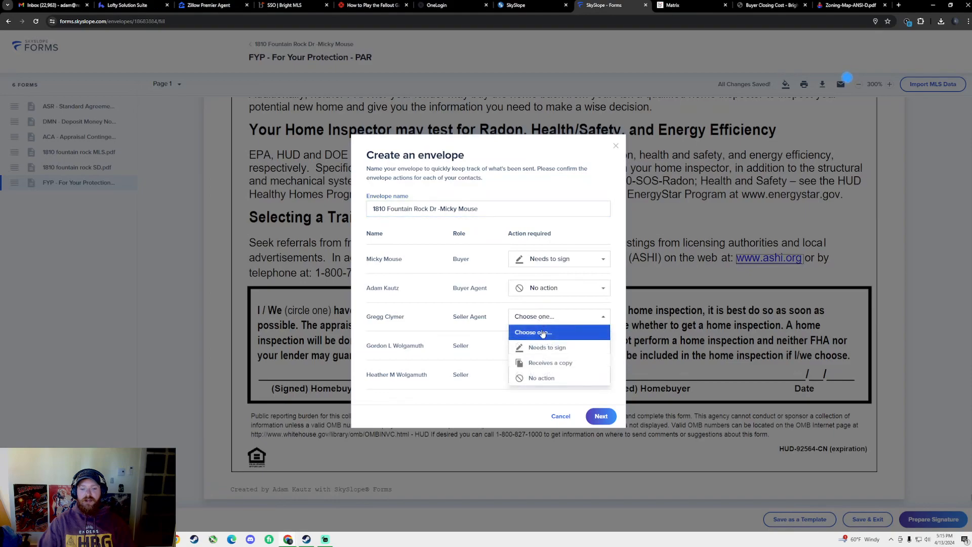
pyautogui.click(578, 364)
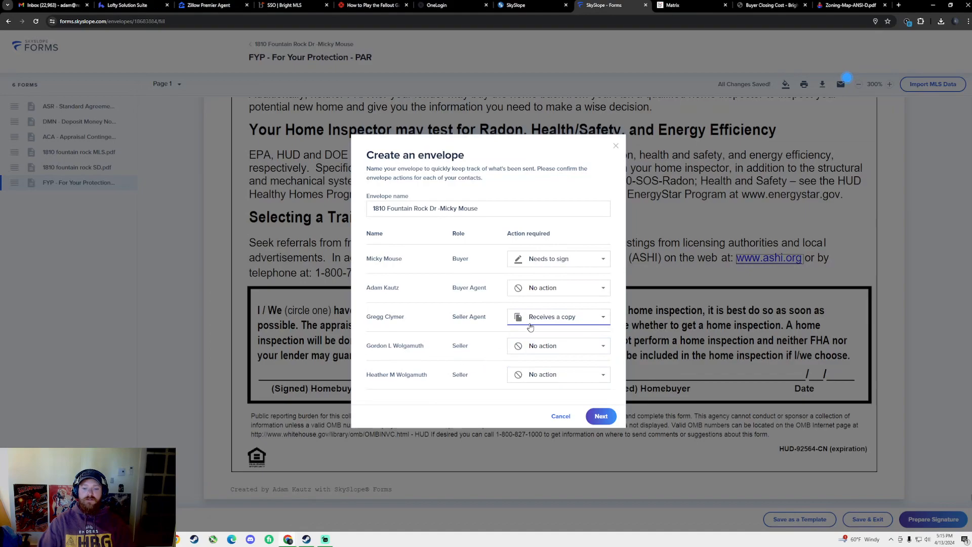
pyautogui.click(544, 317)
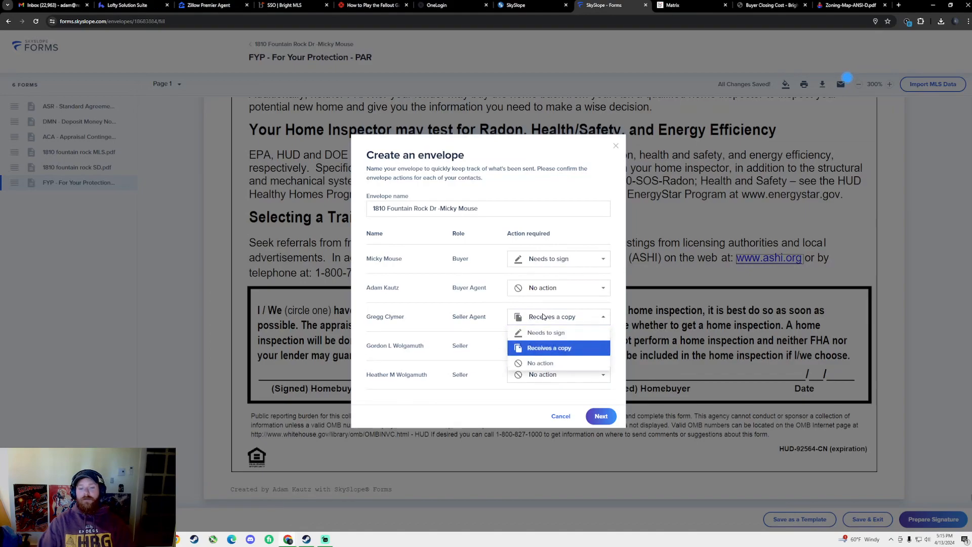
pyautogui.click(549, 363)
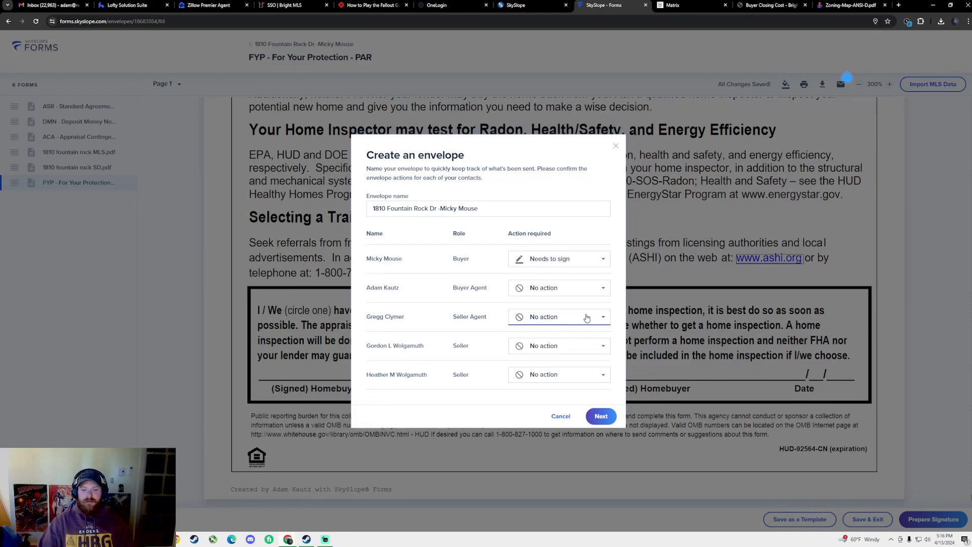
pyautogui.click(552, 318)
pyautogui.click(540, 291)
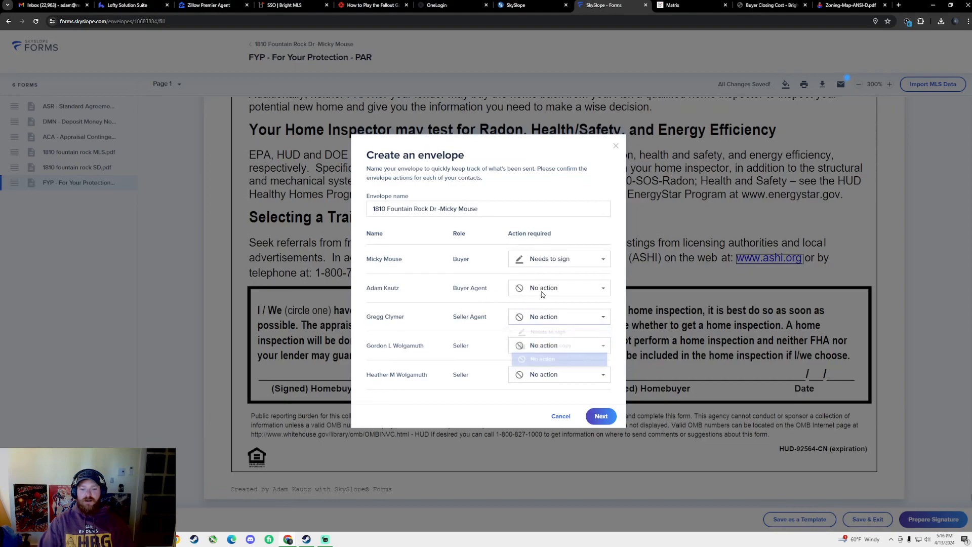
# Set the buyer agent's required action to No action
pyautogui.click(542, 292)
pyautogui.click(552, 320)
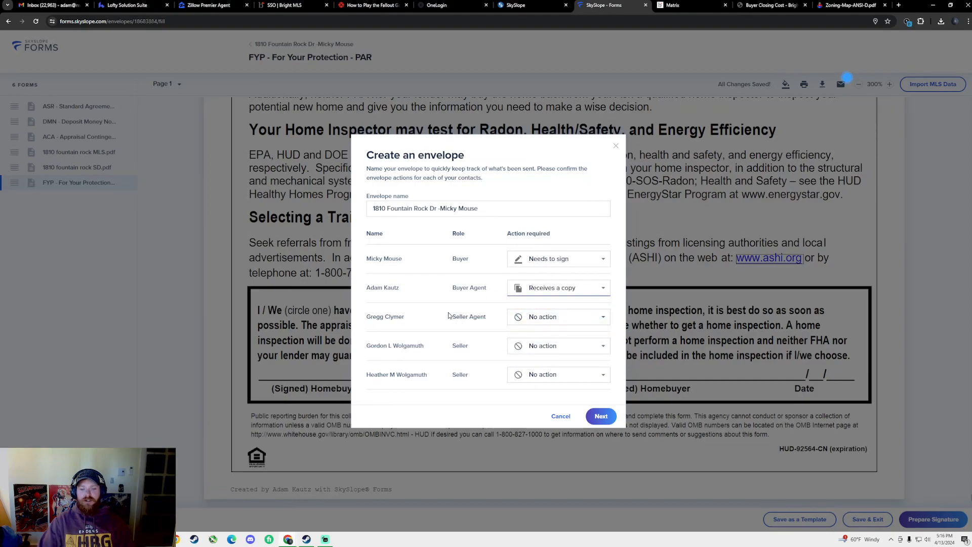
pyautogui.click(543, 293)
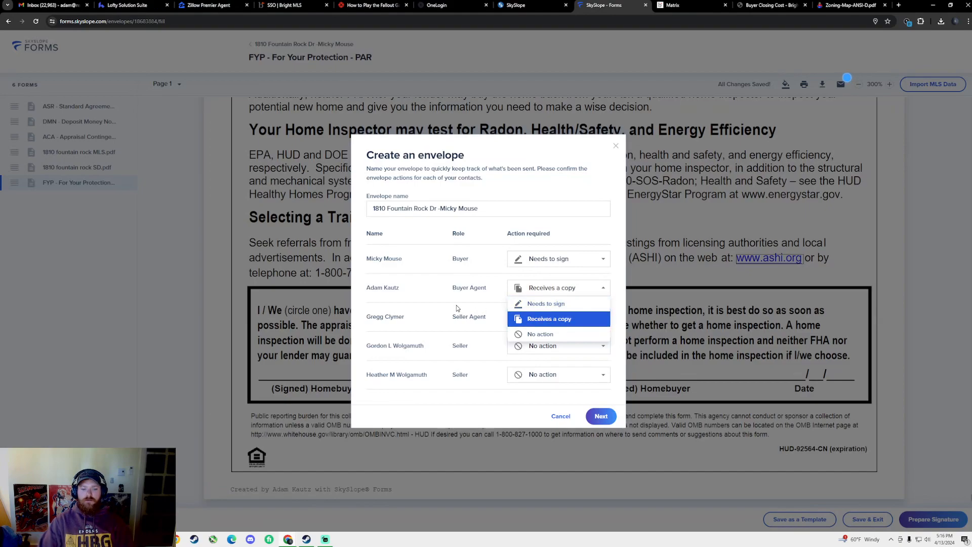
pyautogui.click(442, 310)
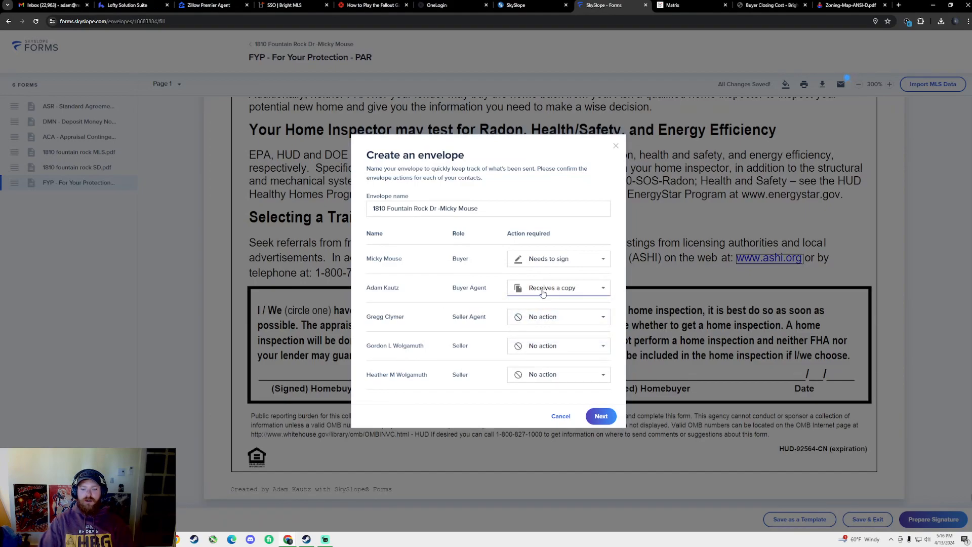
pyautogui.click(563, 292)
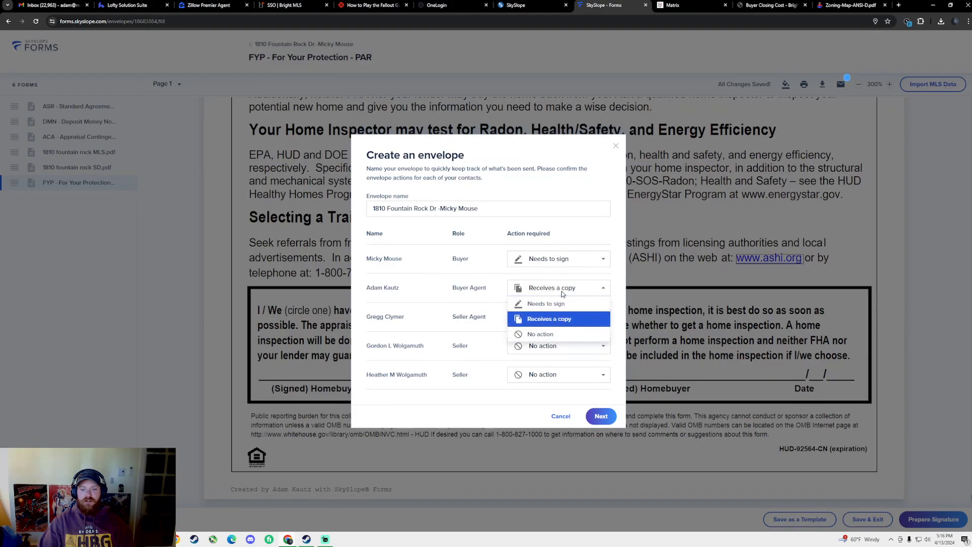
pyautogui.click(561, 335)
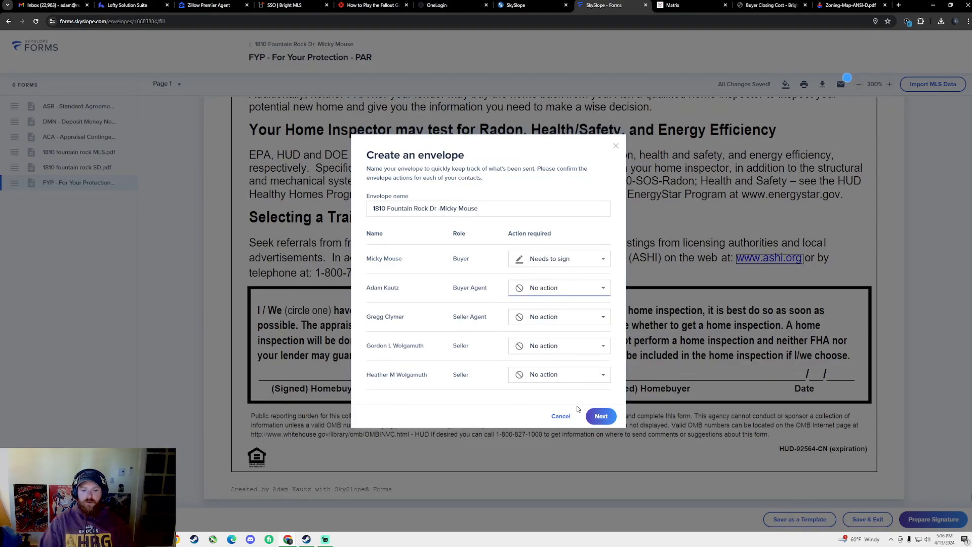
# Create the envelope and review the Standard Agreement in DigiSign down to page 7
pyautogui.click(605, 416)
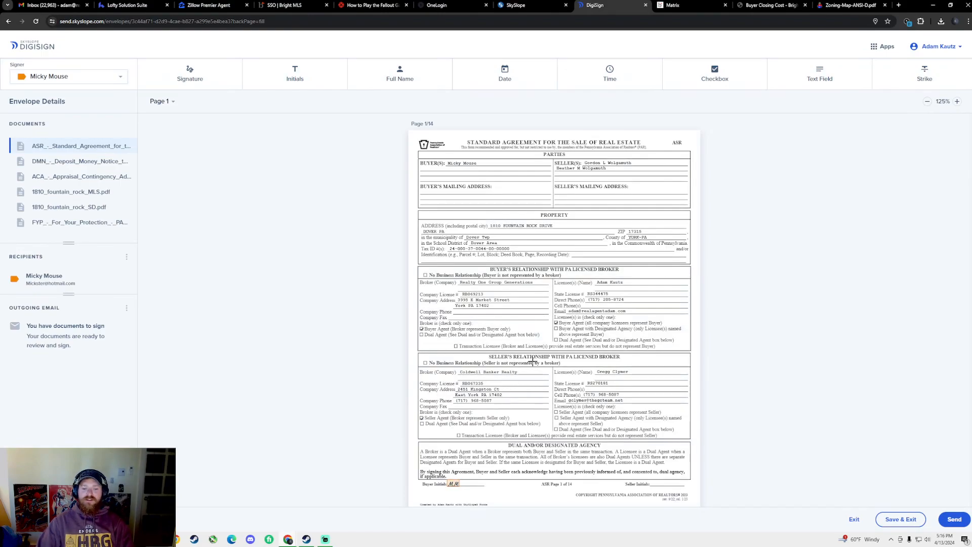
pyautogui.scroll(-1, 530, 361)
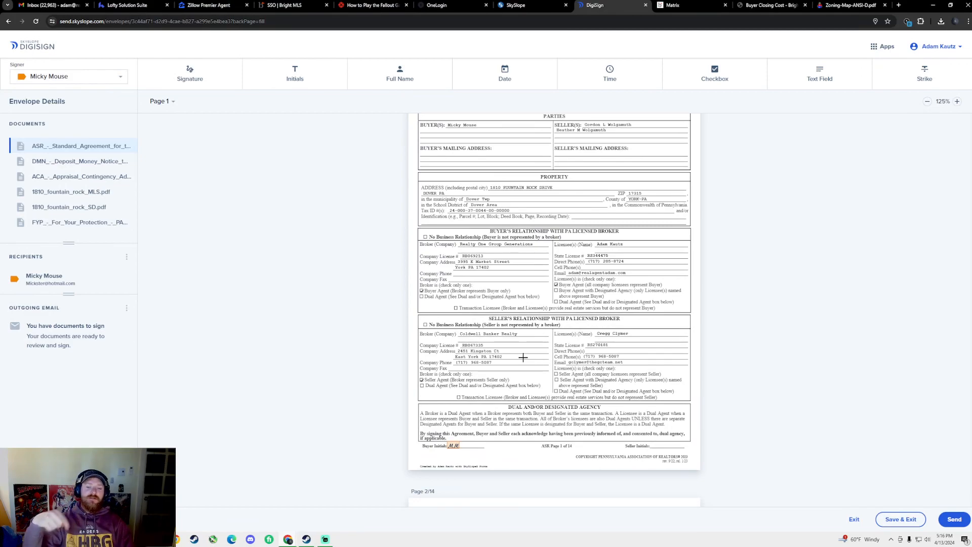
pyautogui.scroll(-2, 534, 350)
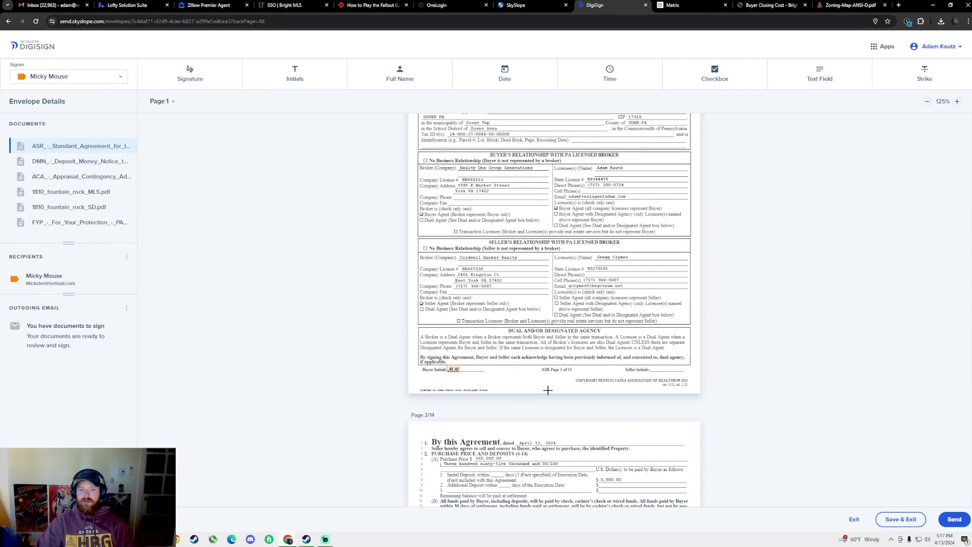
pyautogui.scroll(3, 542, 390)
pyautogui.scroll(-9, 543, 389)
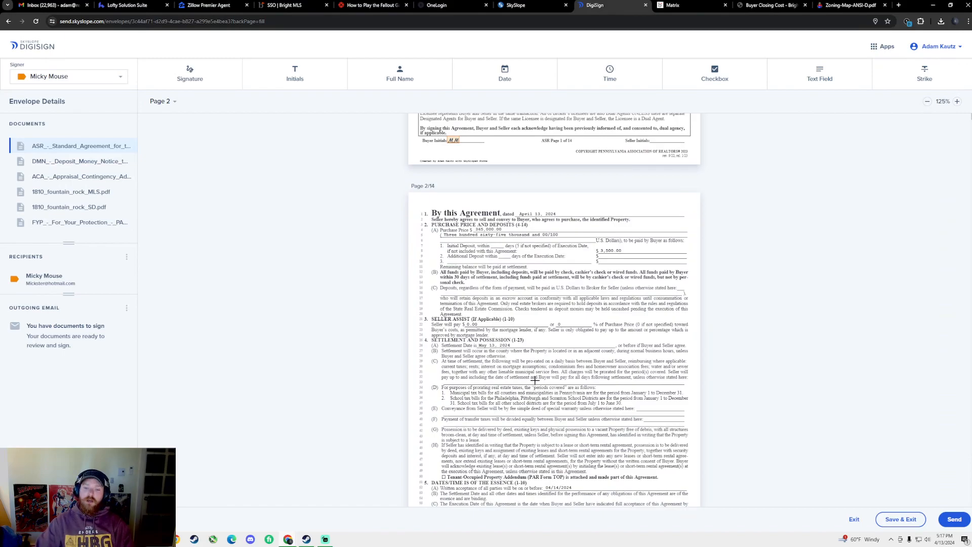
pyautogui.scroll(-20, 536, 379)
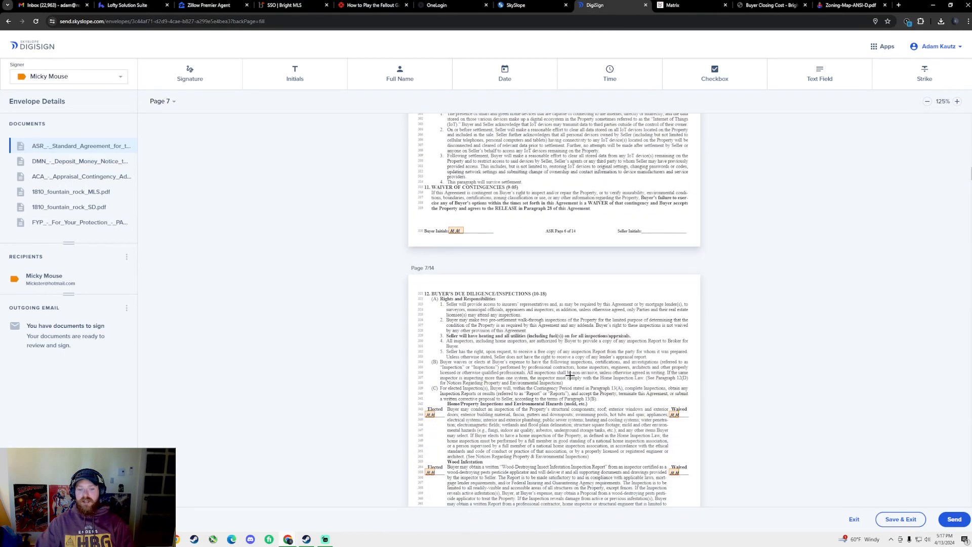
pyautogui.scroll(-1, 550, 357)
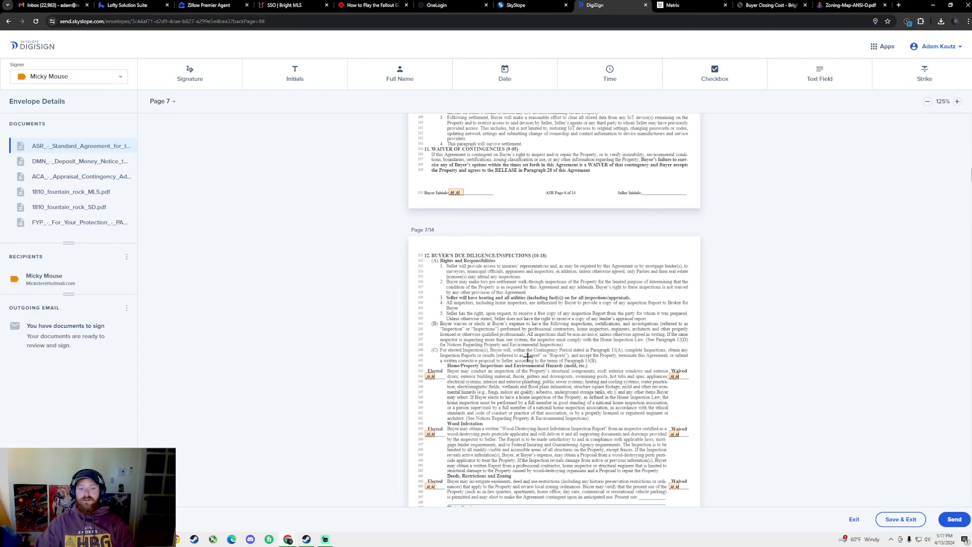
pyautogui.scroll(-4, 526, 352)
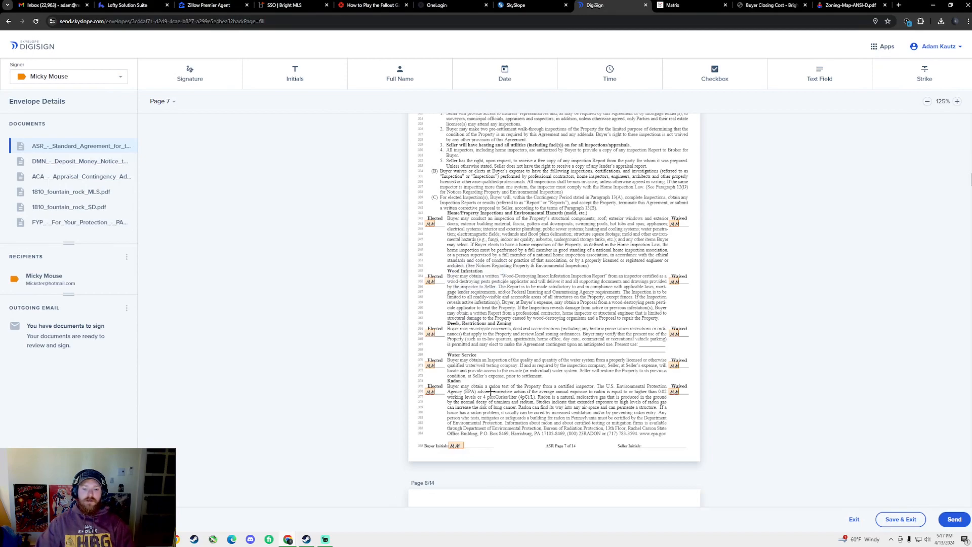
pyautogui.scroll(-1, 490, 391)
pyautogui.scroll(-1, 471, 354)
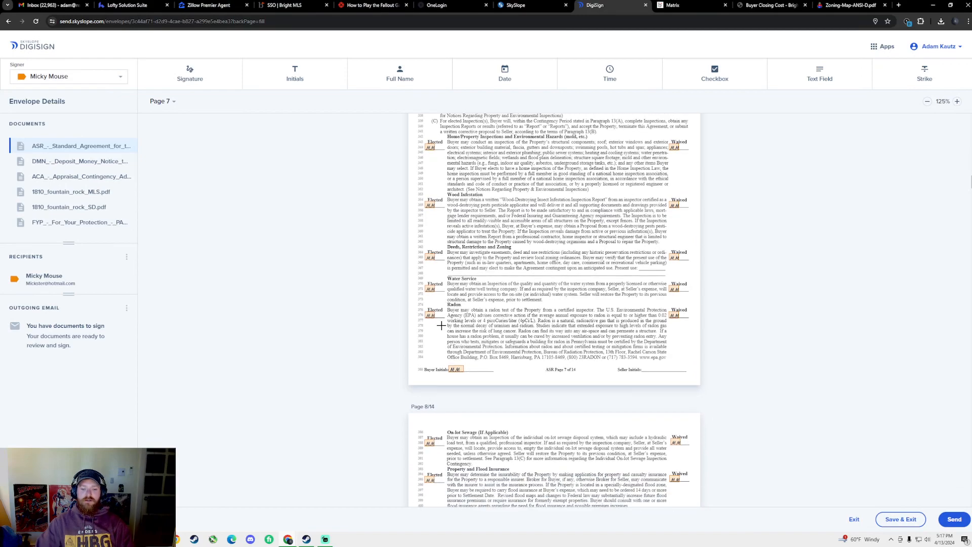
pyautogui.scroll(3, 458, 301)
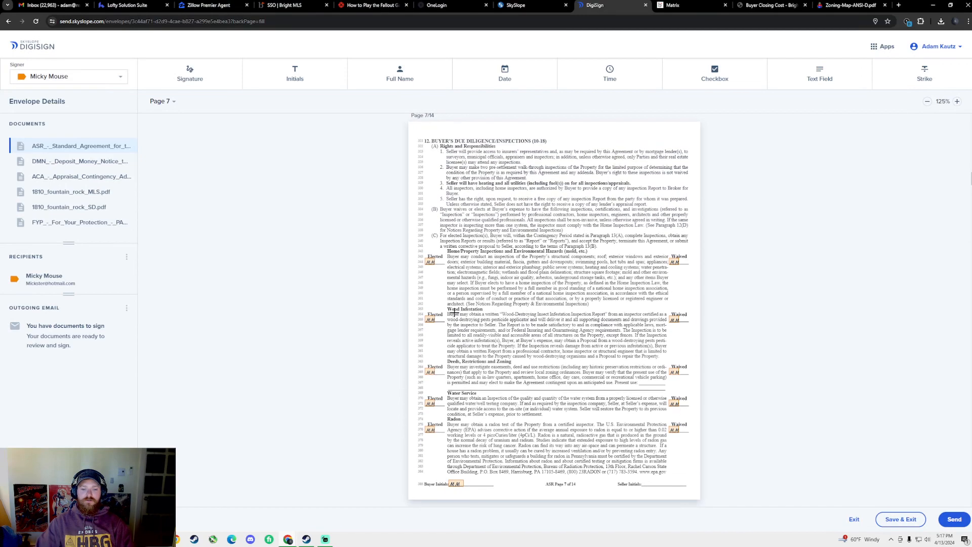
pyautogui.scroll(1, 455, 312)
# Make the Home Inspection, Wood Infestation and Radon Elected initials fields required
pyautogui.click(431, 300)
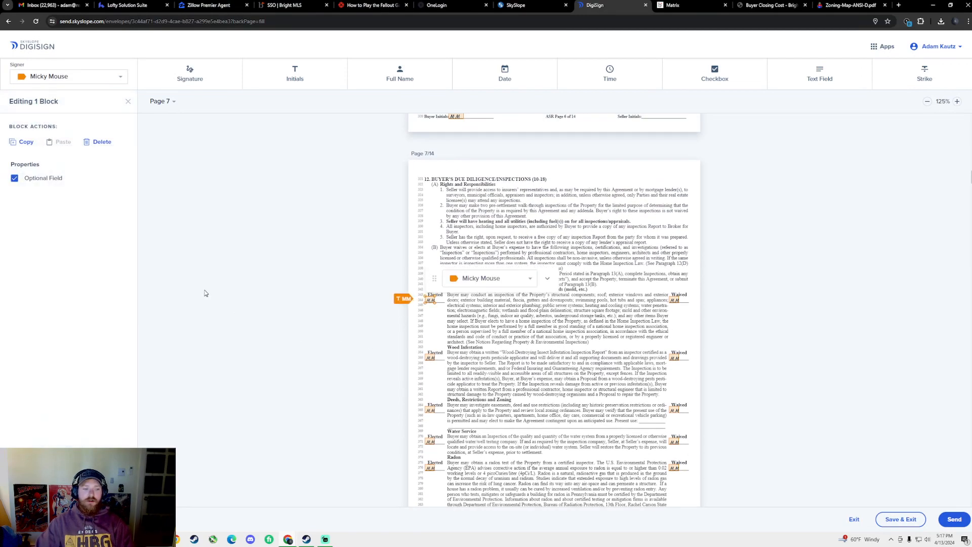
pyautogui.click(15, 181)
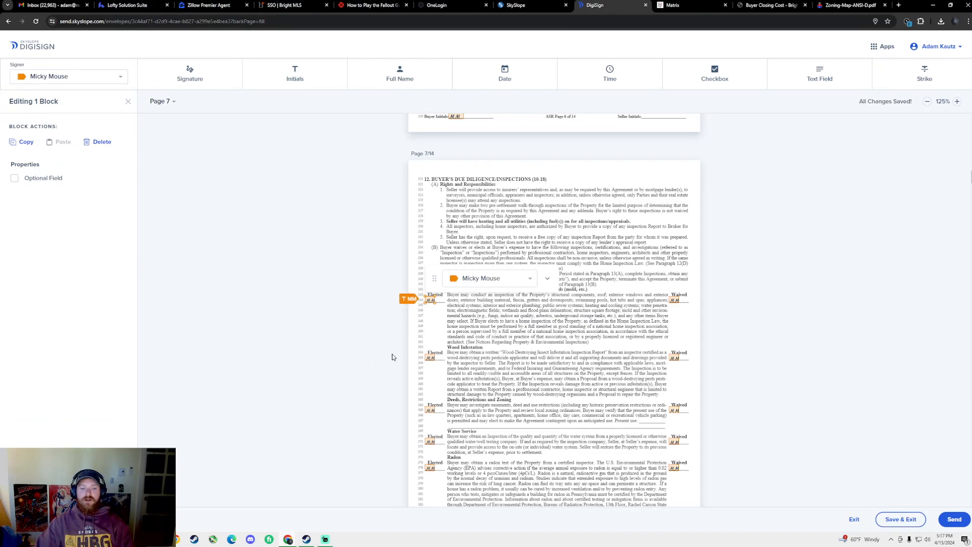
pyautogui.click(430, 358)
pyautogui.click(14, 179)
pyautogui.click(14, 180)
pyautogui.click(431, 468)
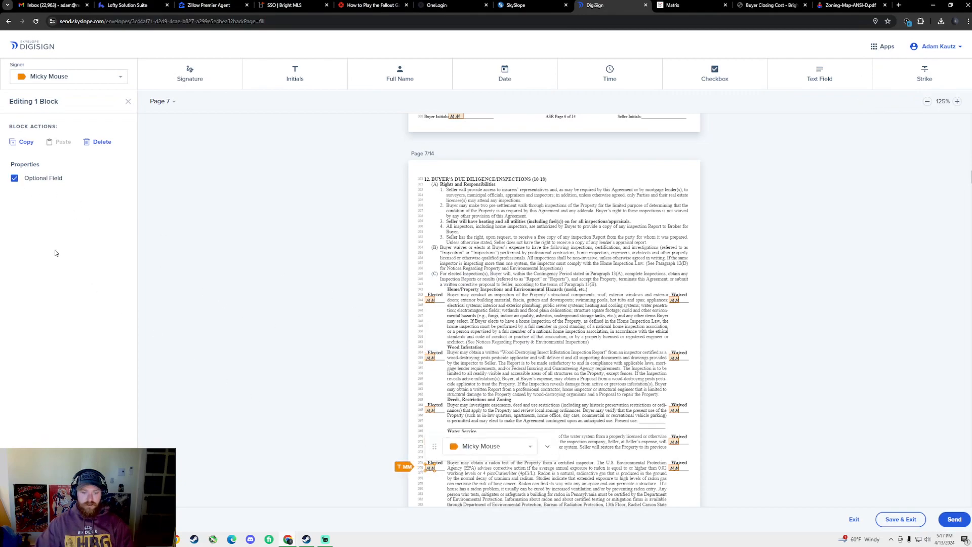
pyautogui.click(14, 179)
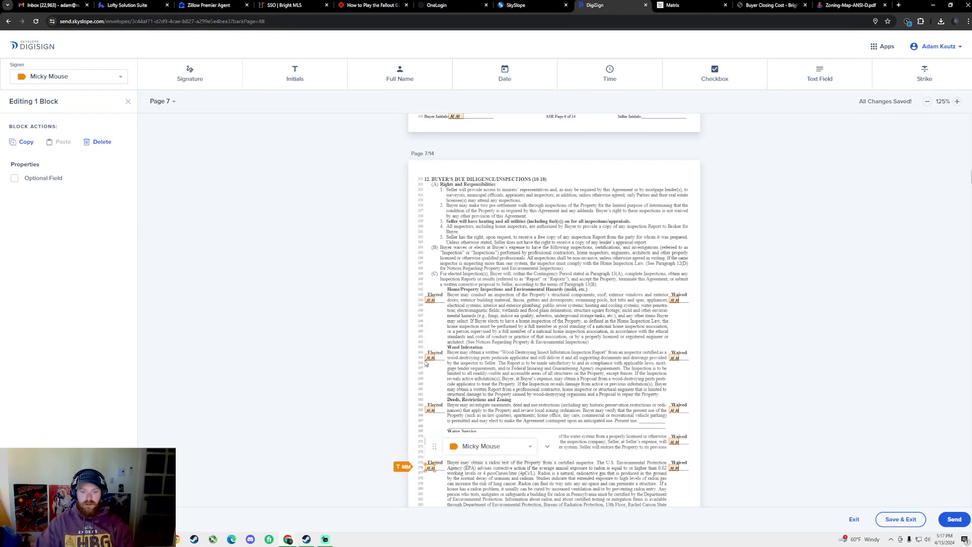
# Delete the Deeds and Water Service Elected initials boxes
pyautogui.click(431, 410)
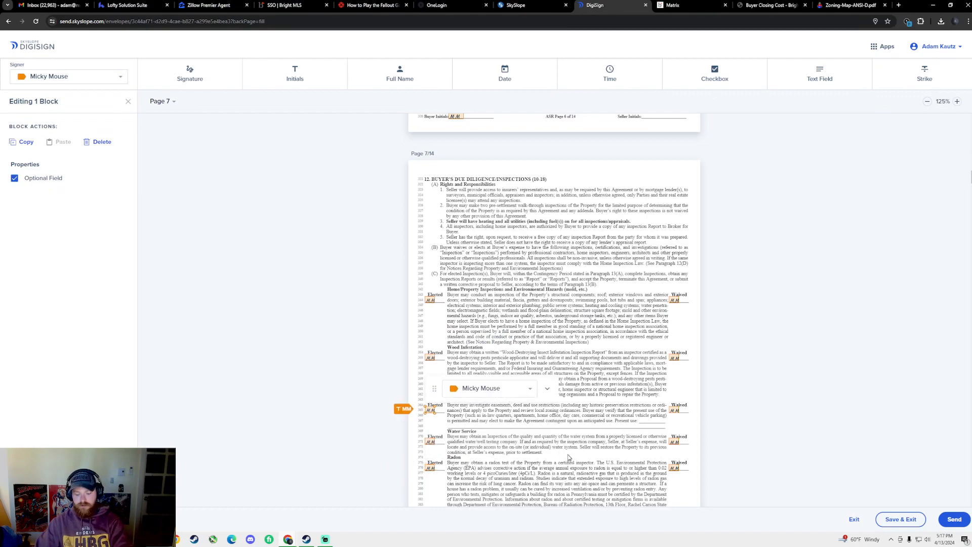
pyautogui.press('Delete')
pyautogui.click(431, 442)
pyautogui.press('Delete')
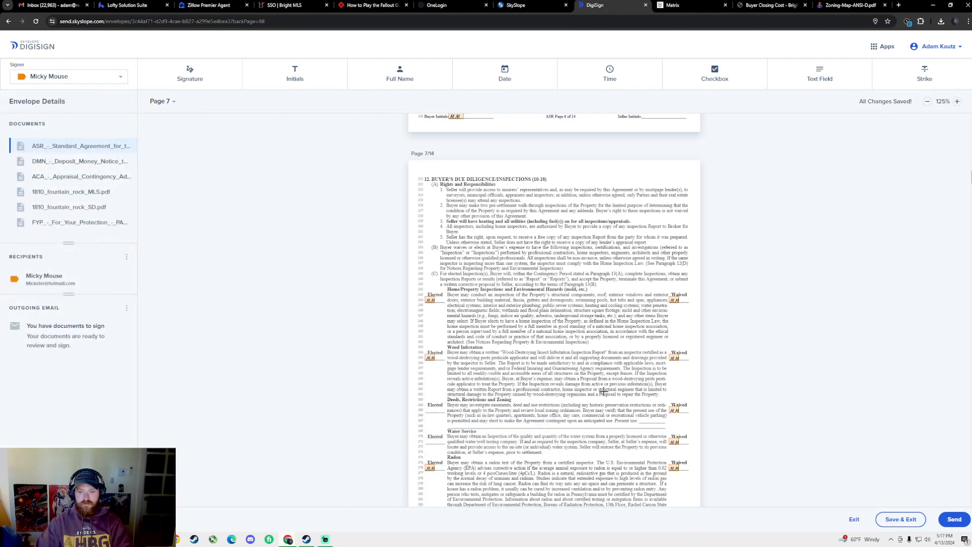
# Delete the Home Inspections, Wood Infestation and Radon Waived initials boxes
pyautogui.scroll(-2, 710, 321)
pyautogui.scroll(-2, 680, 223)
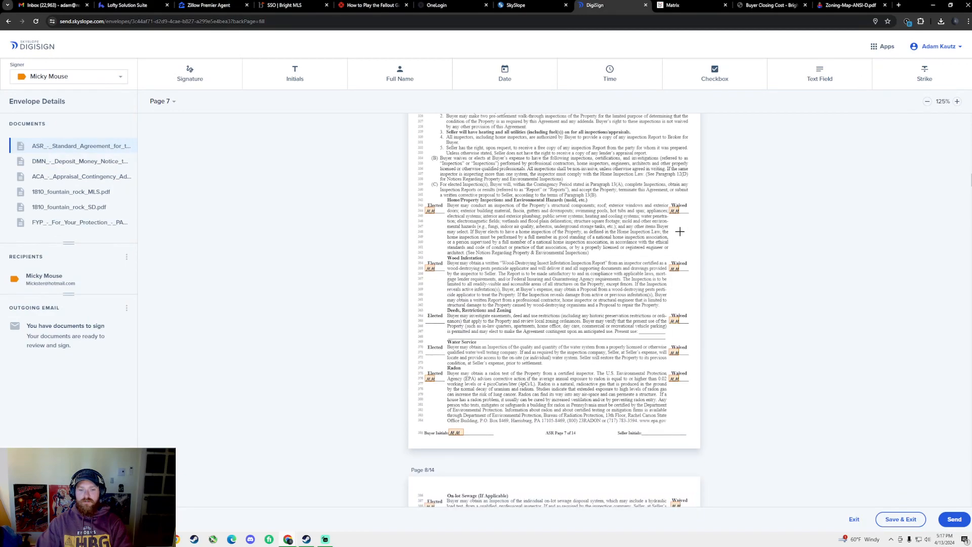
pyautogui.click(677, 151)
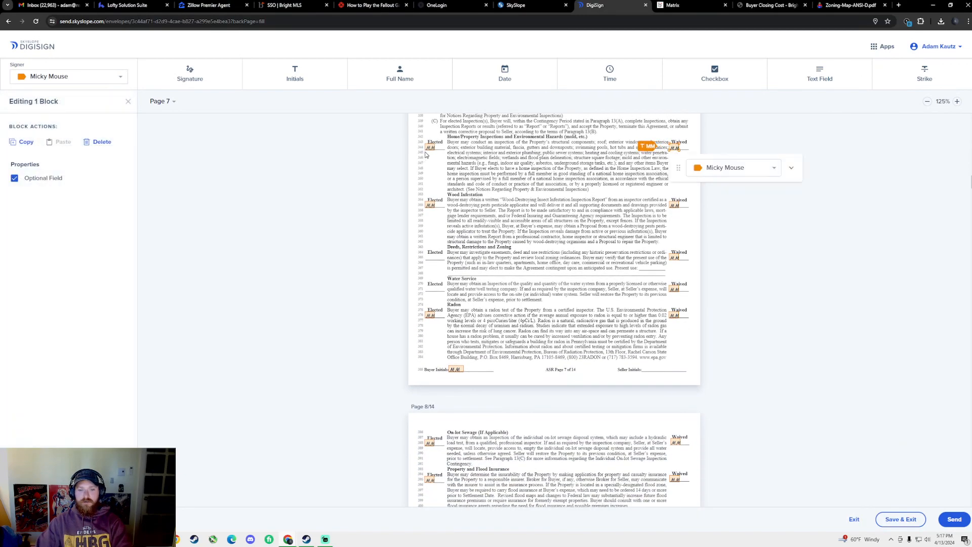
pyautogui.press('Delete')
pyautogui.click(674, 205)
pyautogui.press('Delete')
pyautogui.click(675, 315)
pyautogui.press('Delete')
# Make the Water Service and Deeds Waived initials fields required
pyautogui.click(674, 289)
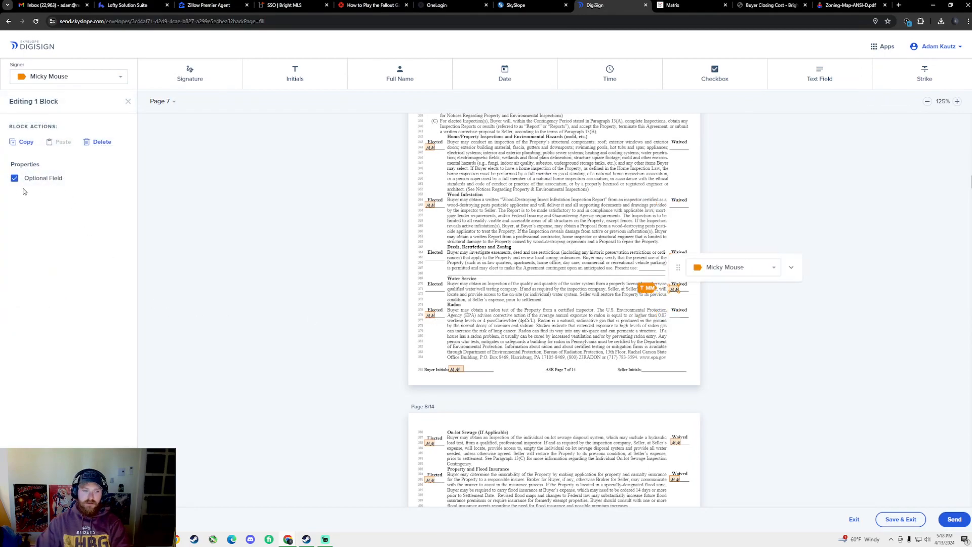
pyautogui.click(15, 178)
pyautogui.click(667, 257)
pyautogui.click(673, 257)
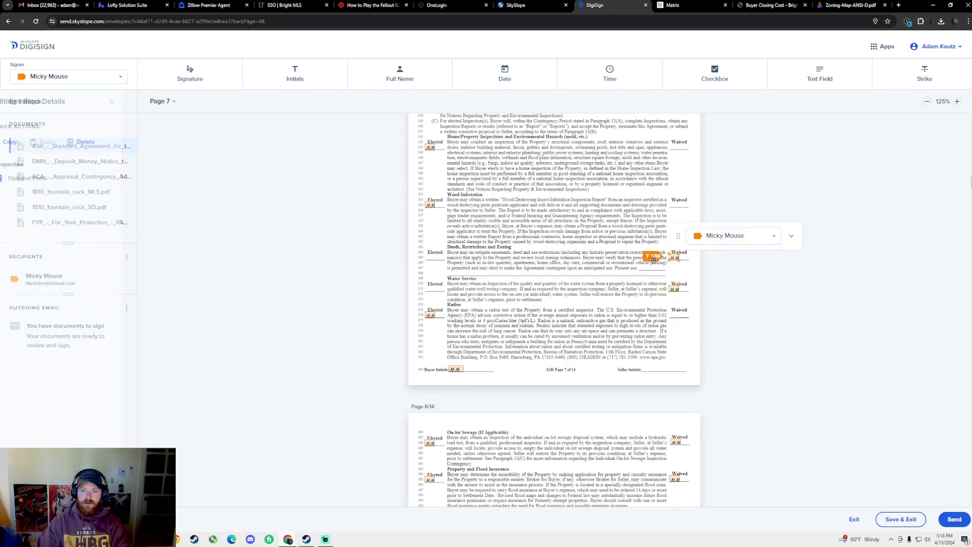
pyautogui.click(15, 179)
# On page 8, delete the Lead-Based Paint and Other Elected initials boxes
pyautogui.scroll(-1, 606, 274)
pyautogui.scroll(-3, 606, 274)
pyautogui.click(430, 175)
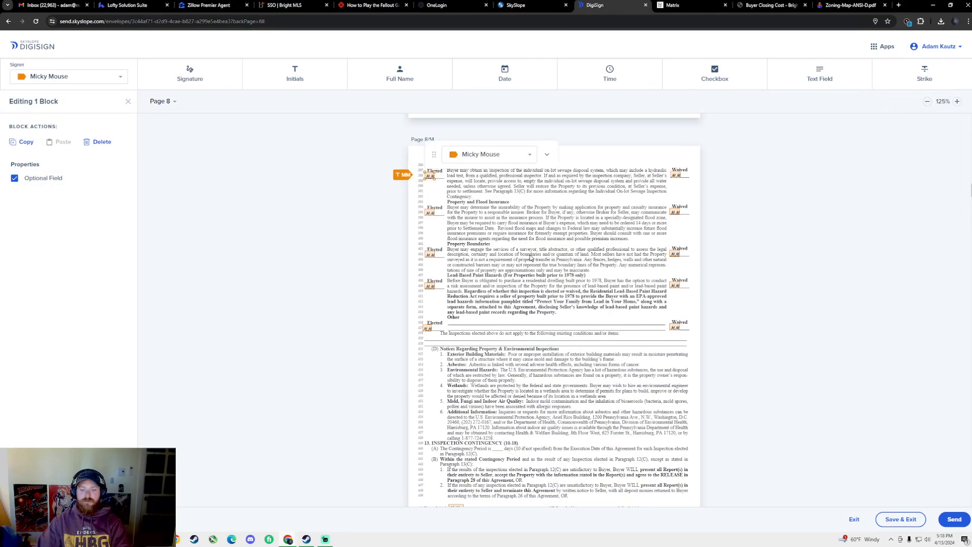
pyautogui.click(430, 212)
pyautogui.click(430, 254)
pyautogui.click(430, 286)
pyautogui.press('Delete')
pyautogui.click(429, 328)
pyautogui.press('Delete')
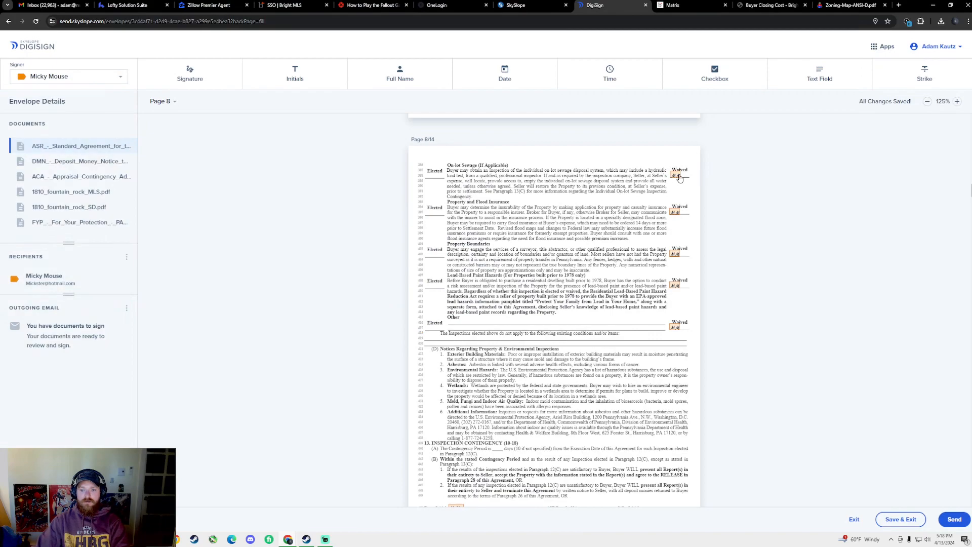
# Make the Lead-Based Paint and Other Waived initials fields required
pyautogui.click(678, 176)
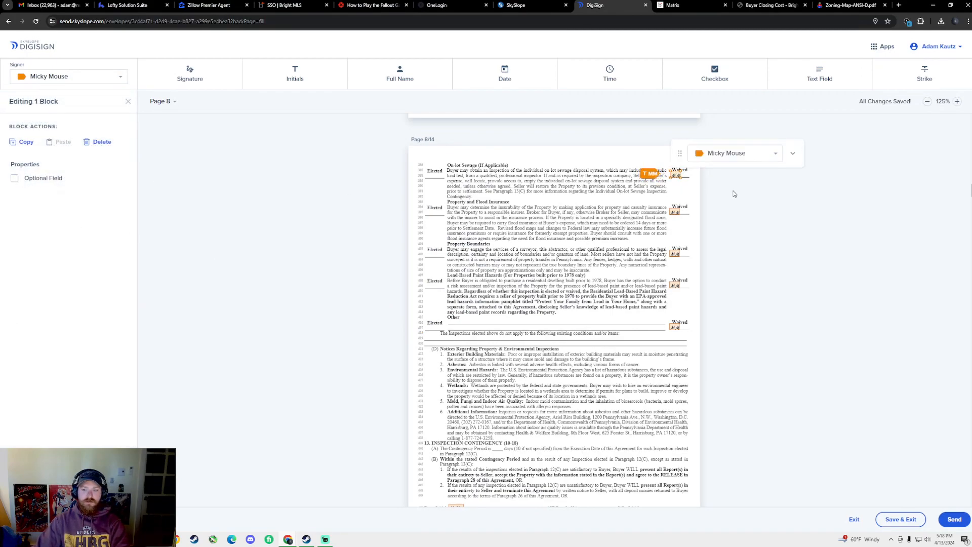
pyautogui.click(676, 212)
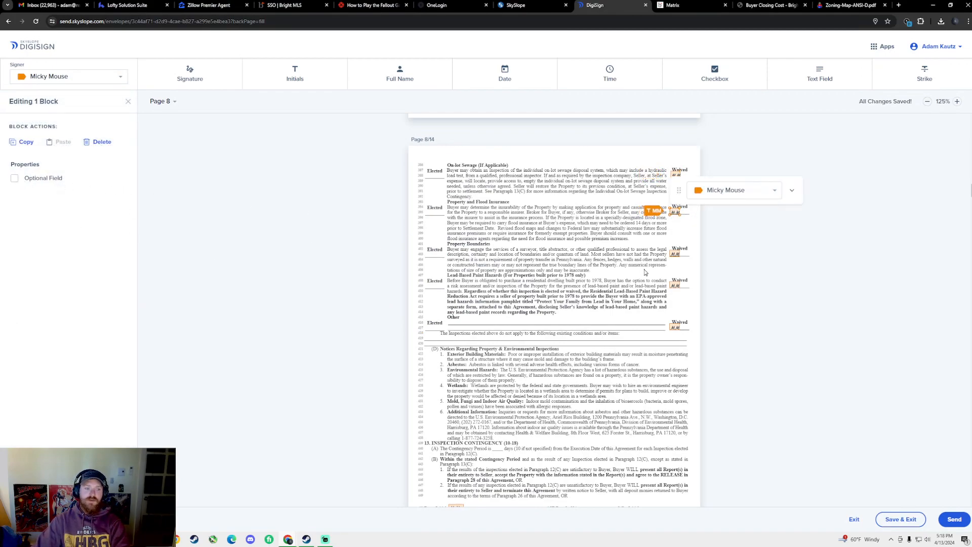
pyautogui.click(676, 253)
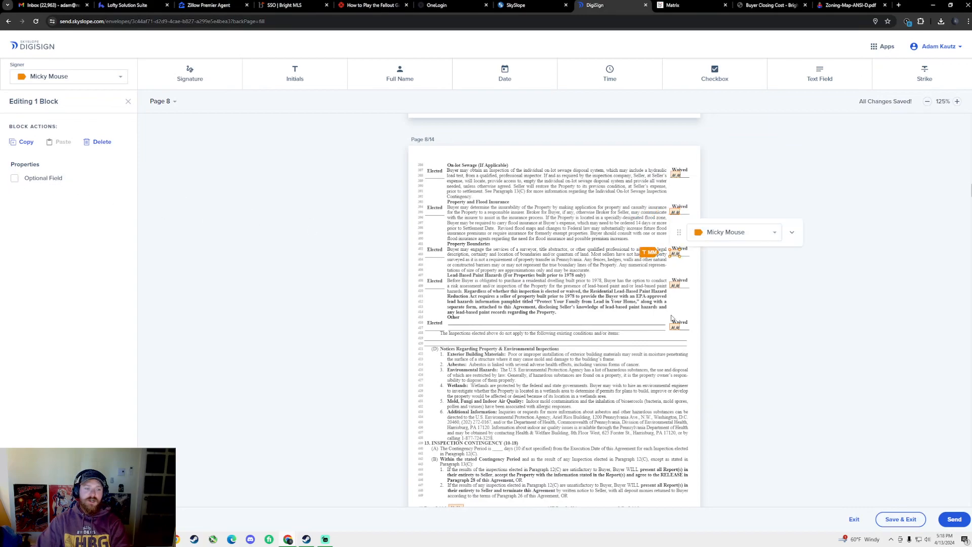
pyautogui.click(675, 285)
pyautogui.click(14, 178)
pyautogui.click(675, 327)
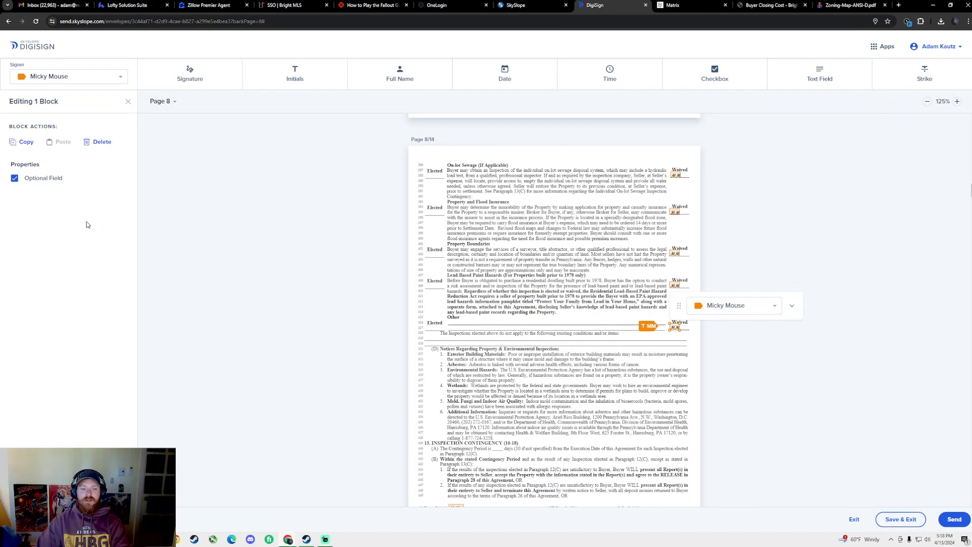
pyautogui.click(14, 179)
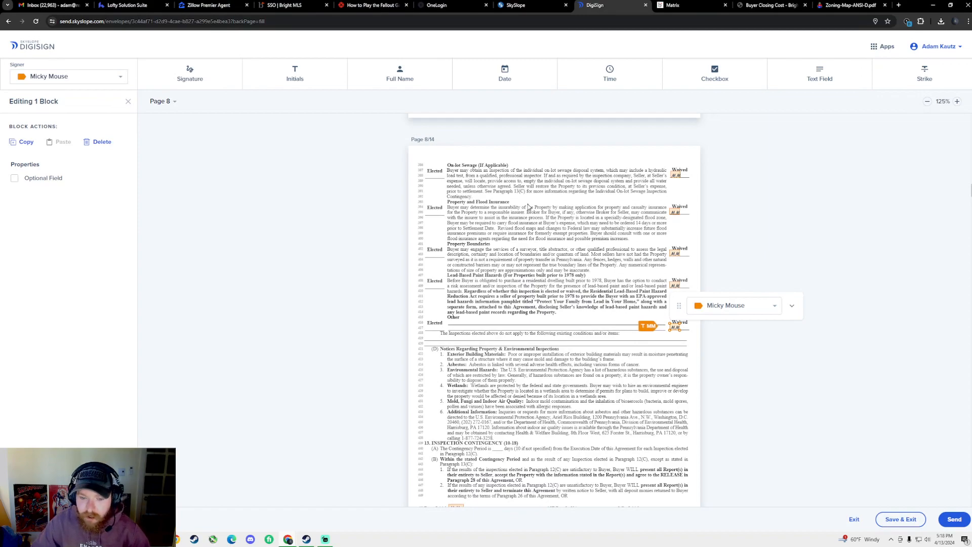
pyautogui.scroll(-1, 514, 229)
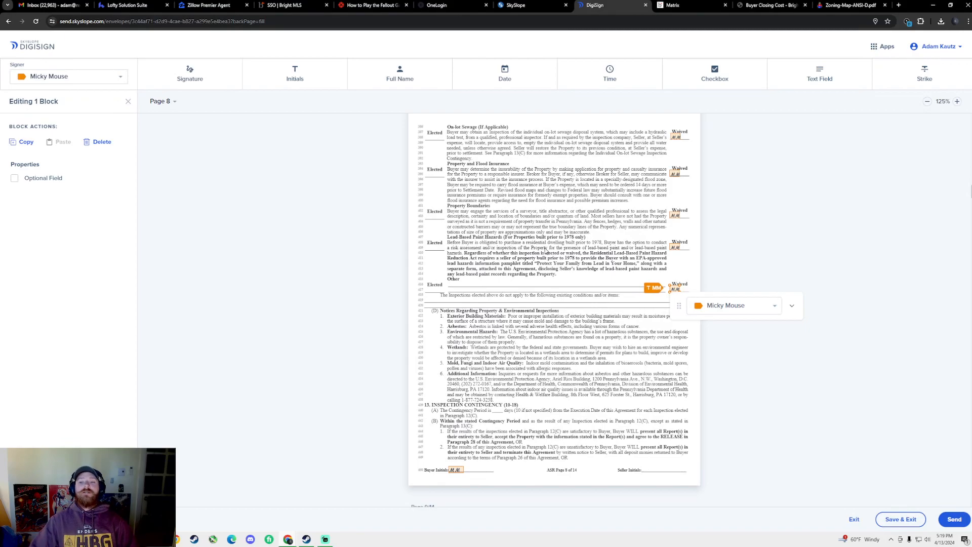
# Delete the Option 2 buyer initials box on the Appraisal Contingency Addendum
pyautogui.scroll(7, 526, 268)
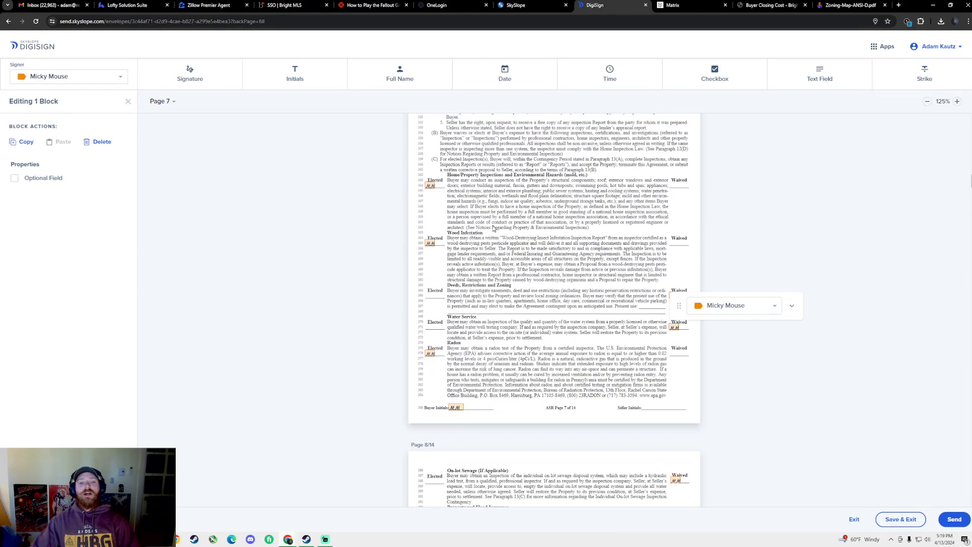
pyautogui.scroll(-10, 577, 293)
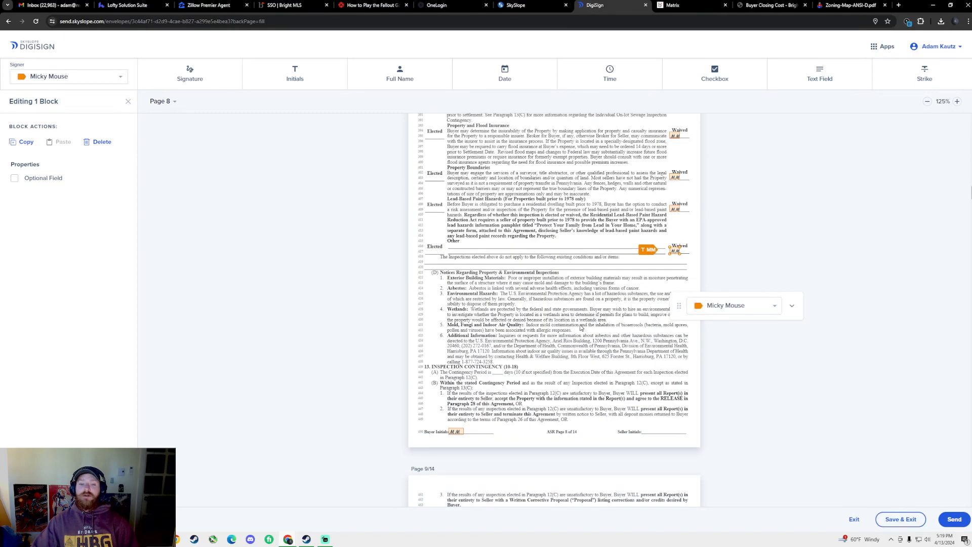
pyautogui.scroll(-10, 556, 325)
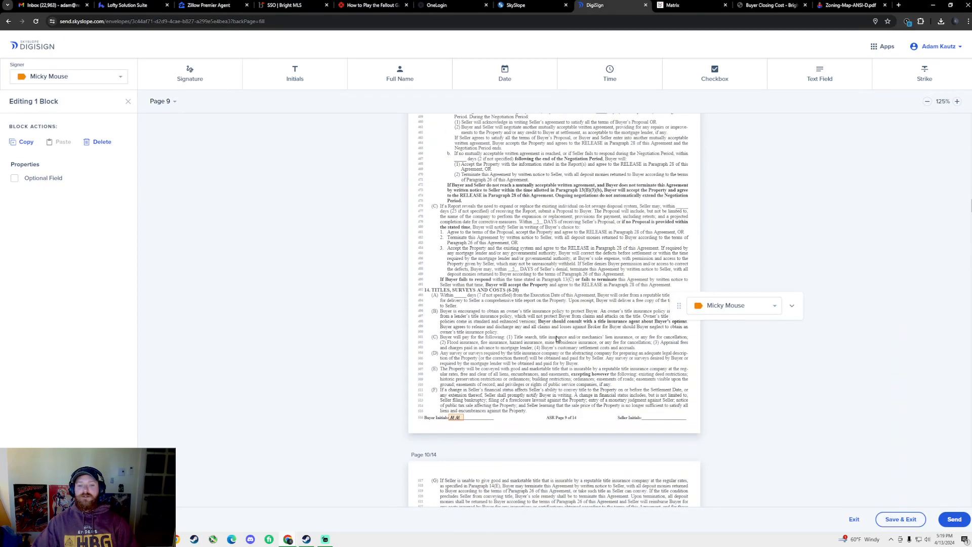
pyautogui.scroll(-10, 546, 347)
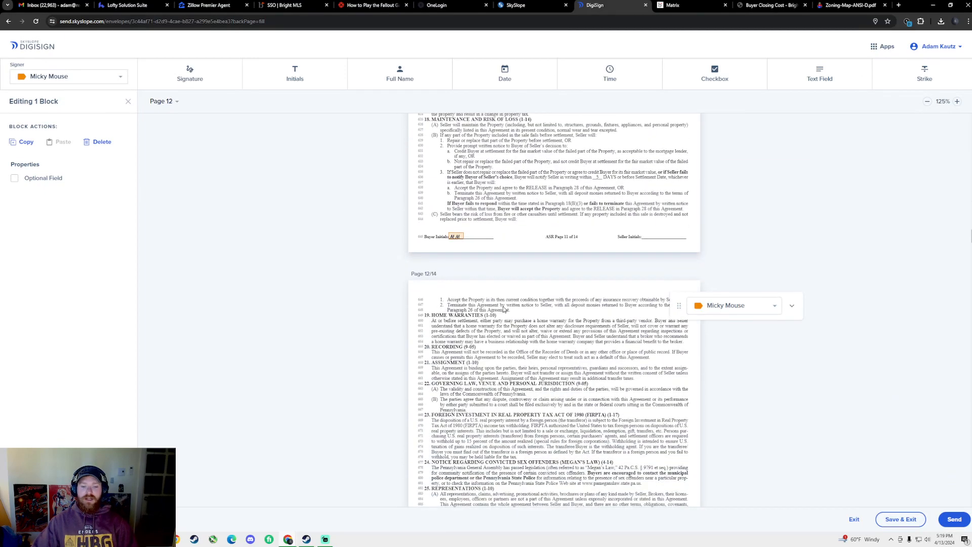
pyautogui.scroll(-10, 494, 209)
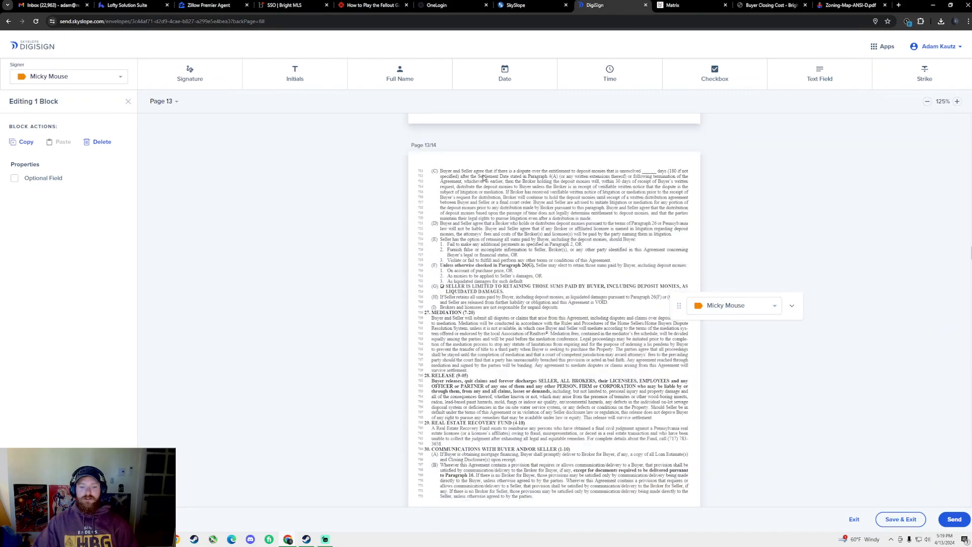
pyautogui.scroll(-1, 503, 280)
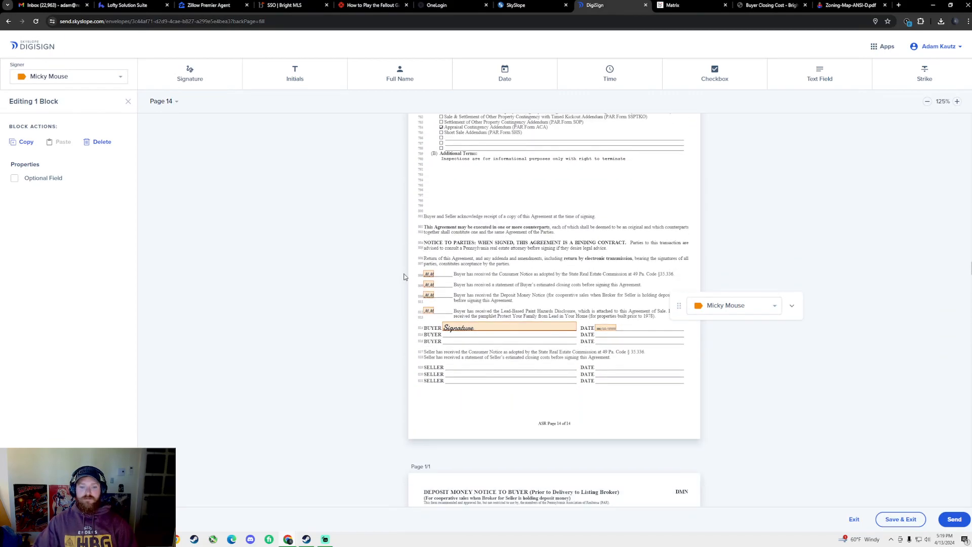
pyautogui.scroll(-2, 505, 278)
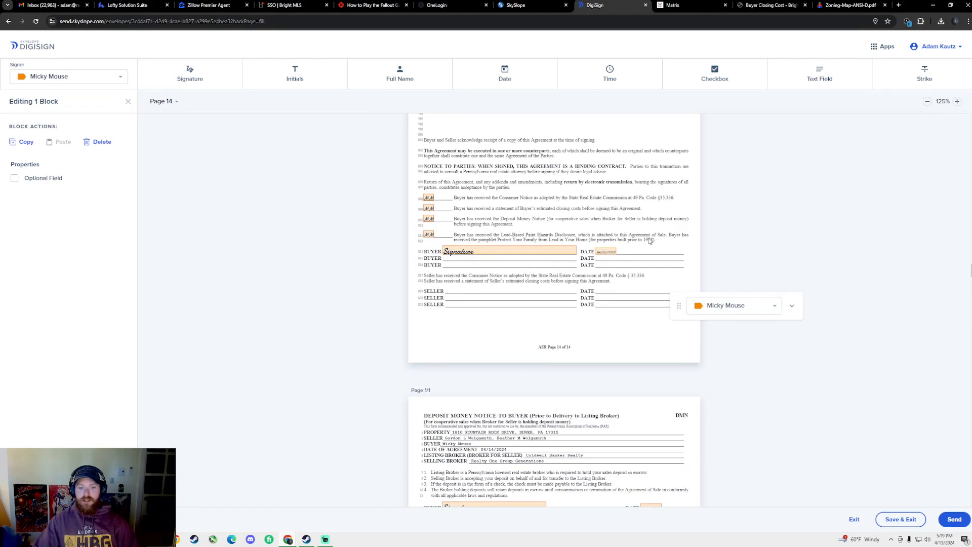
pyautogui.scroll(-5, 557, 294)
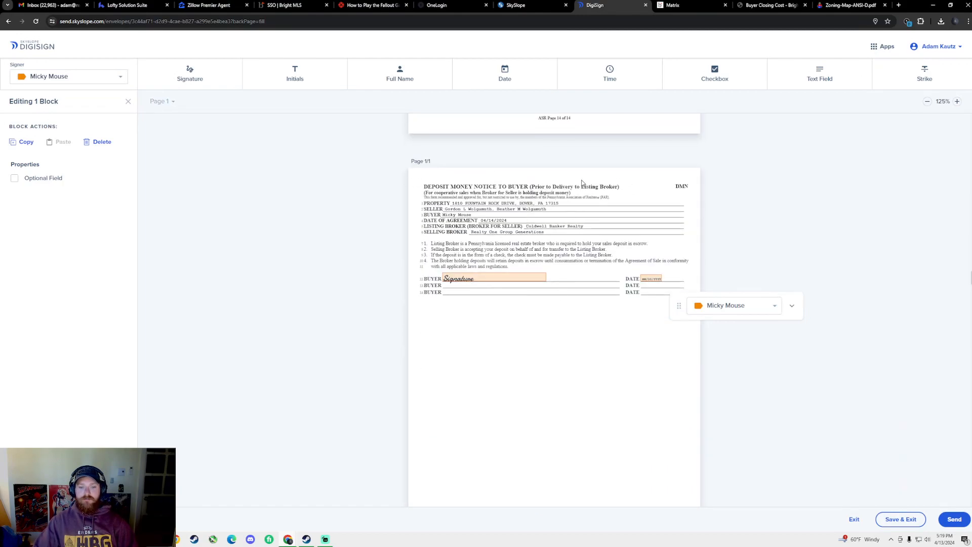
pyautogui.scroll(-9, 554, 290)
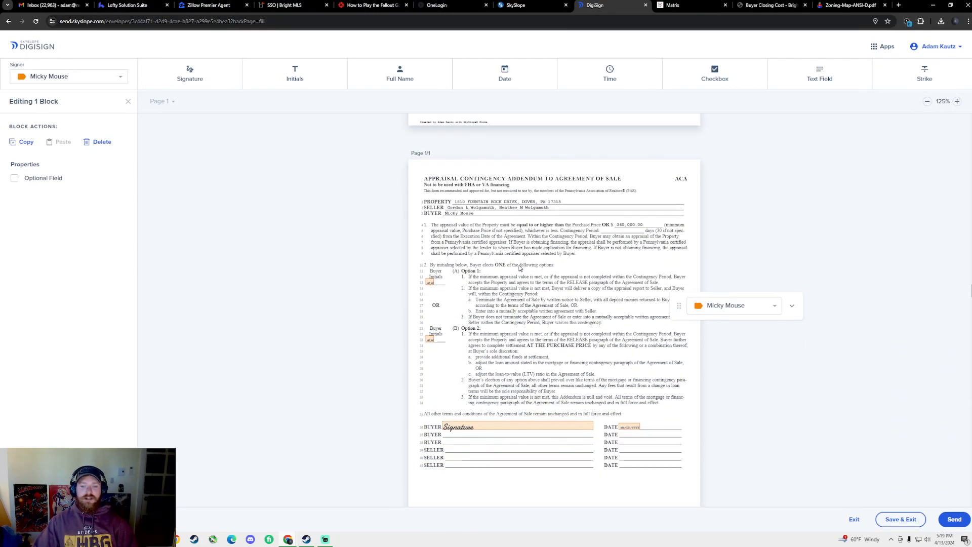
pyautogui.scroll(-2, 443, 239)
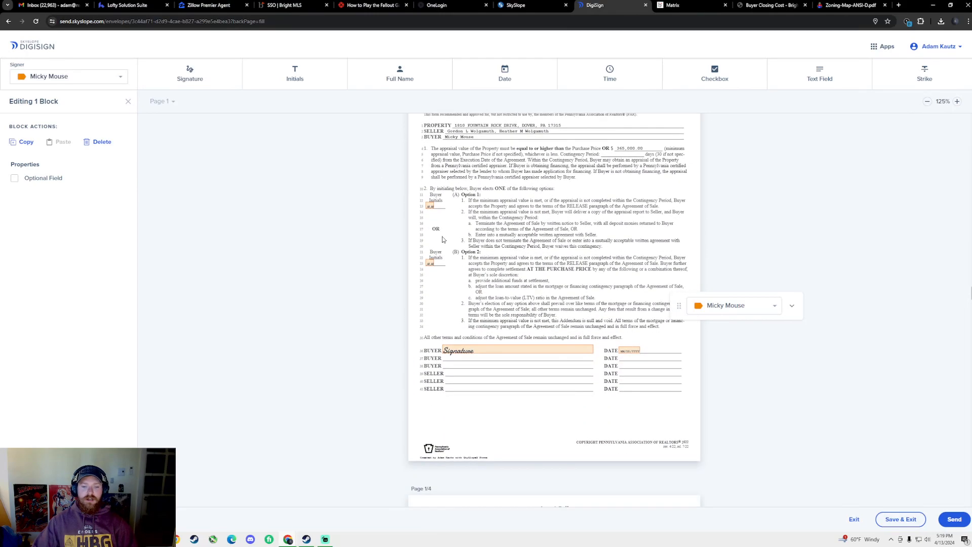
pyautogui.click(433, 261)
pyautogui.press('Delete')
# Make the Option 1 buyer initials field required
pyautogui.click(431, 207)
pyautogui.click(14, 181)
pyautogui.click(377, 215)
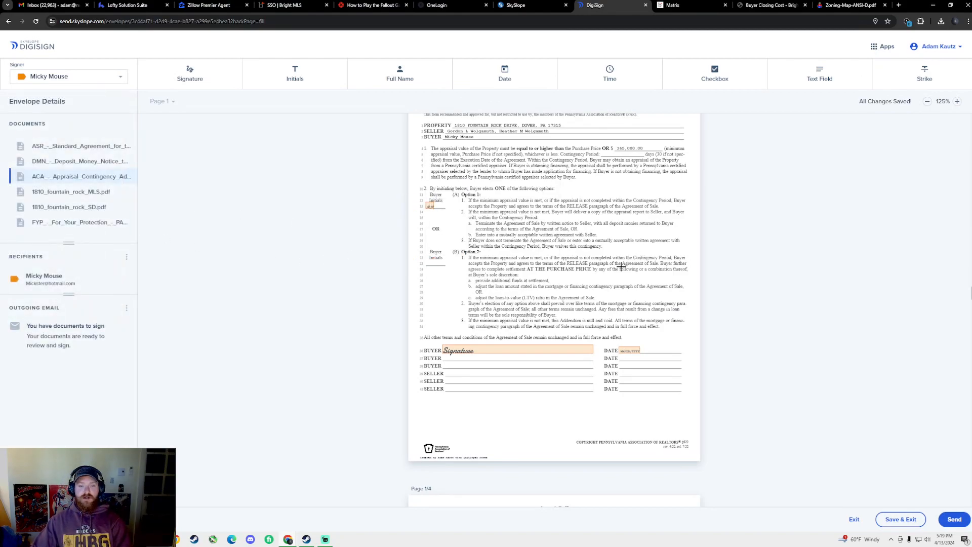
pyautogui.click(433, 208)
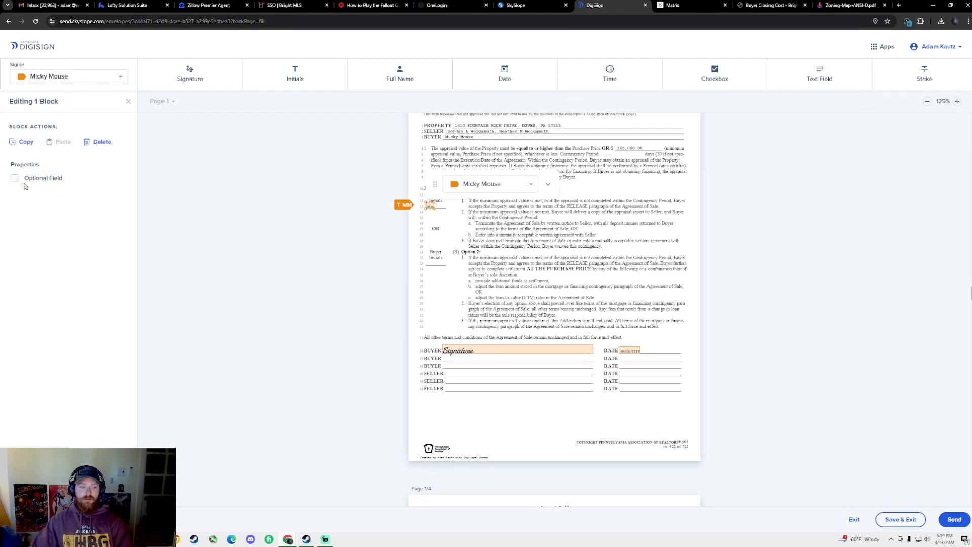
pyautogui.click(469, 218)
pyautogui.scroll(-10, 582, 243)
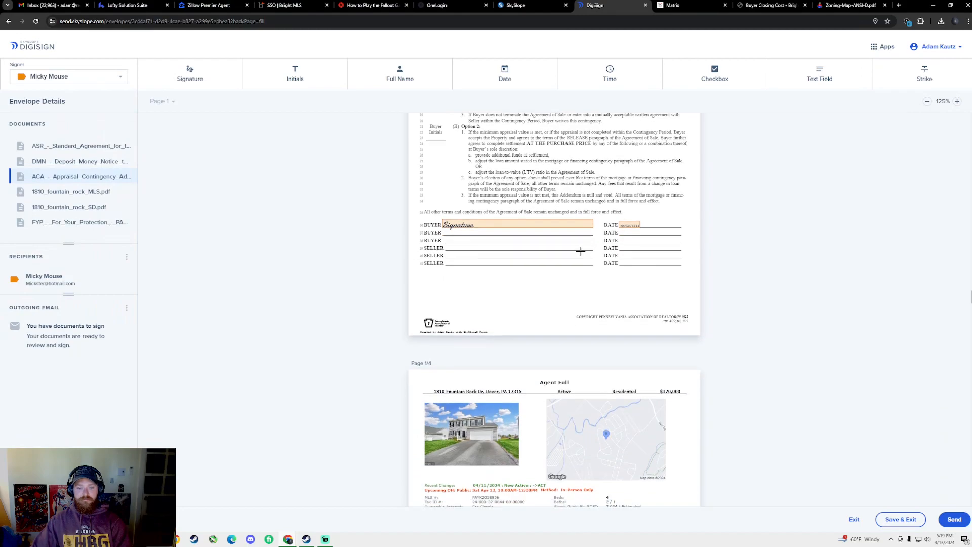
# Place a buyer signature field in the MLS sheet's page 3 compensation section
pyautogui.scroll(-3, 567, 246)
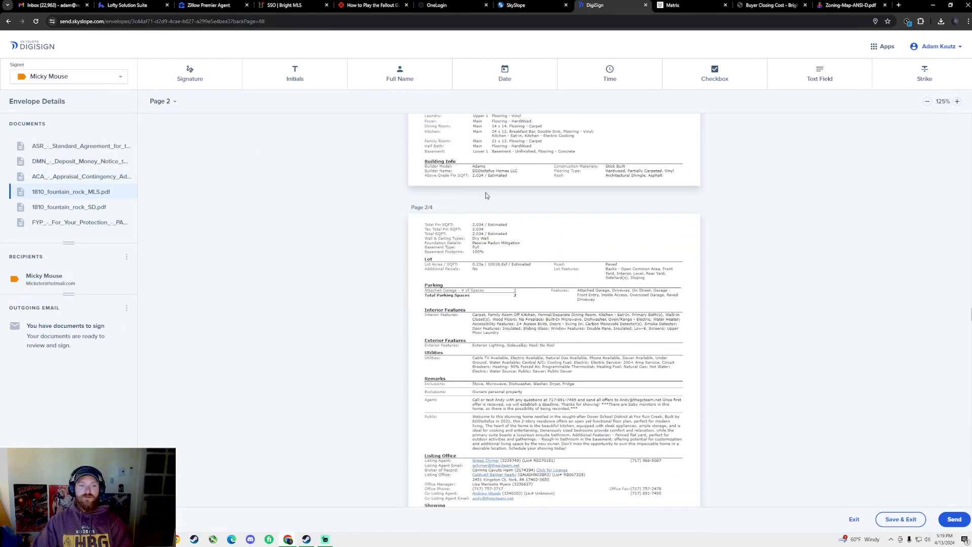
pyautogui.scroll(8, 569, 231)
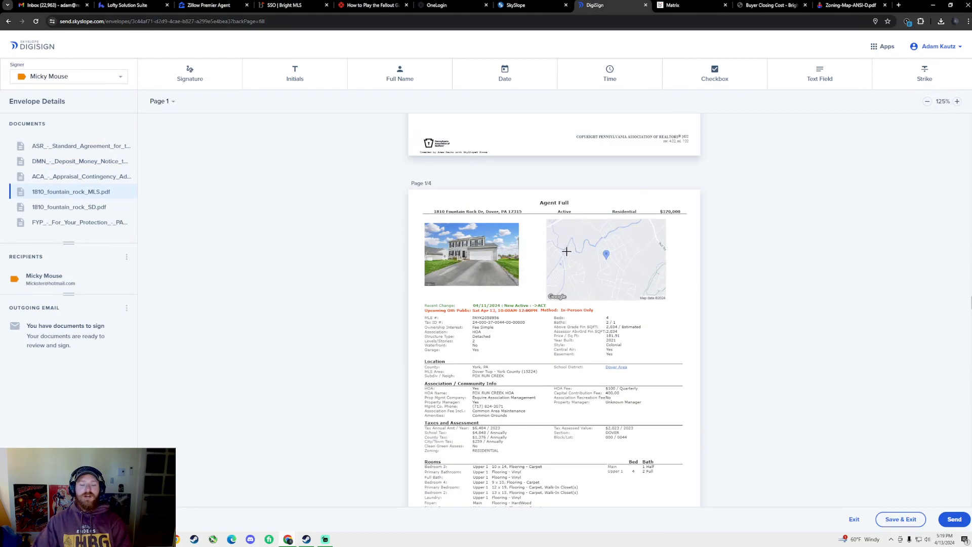
pyautogui.scroll(-5, 567, 251)
pyautogui.scroll(-6, 557, 248)
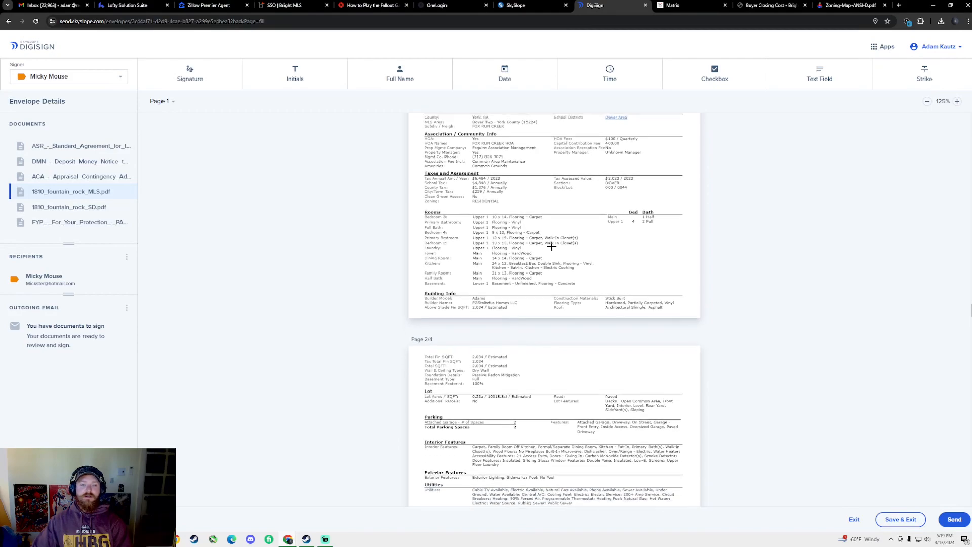
pyautogui.scroll(5, 552, 245)
pyautogui.scroll(-4, 345, 202)
pyautogui.click(208, 77)
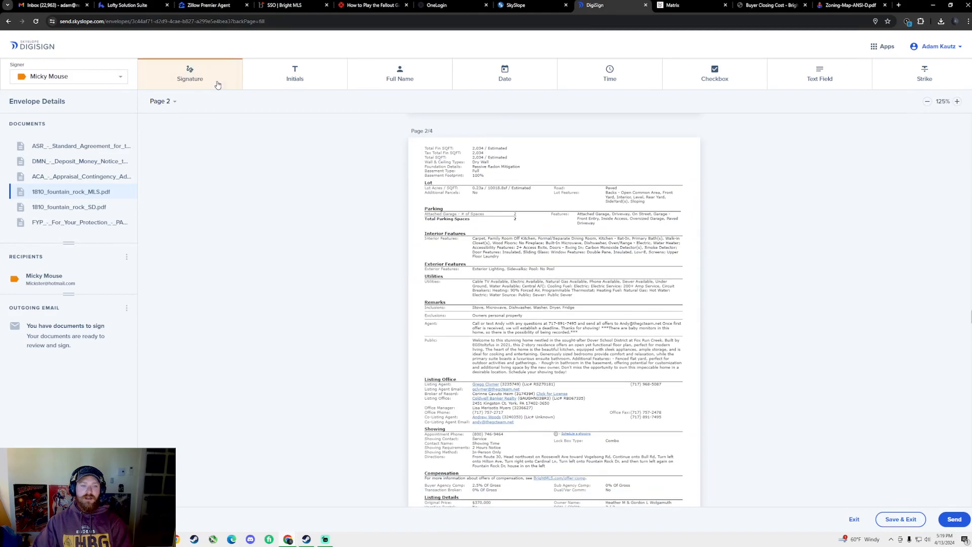
pyautogui.scroll(-6, 497, 263)
pyautogui.scroll(2, 497, 262)
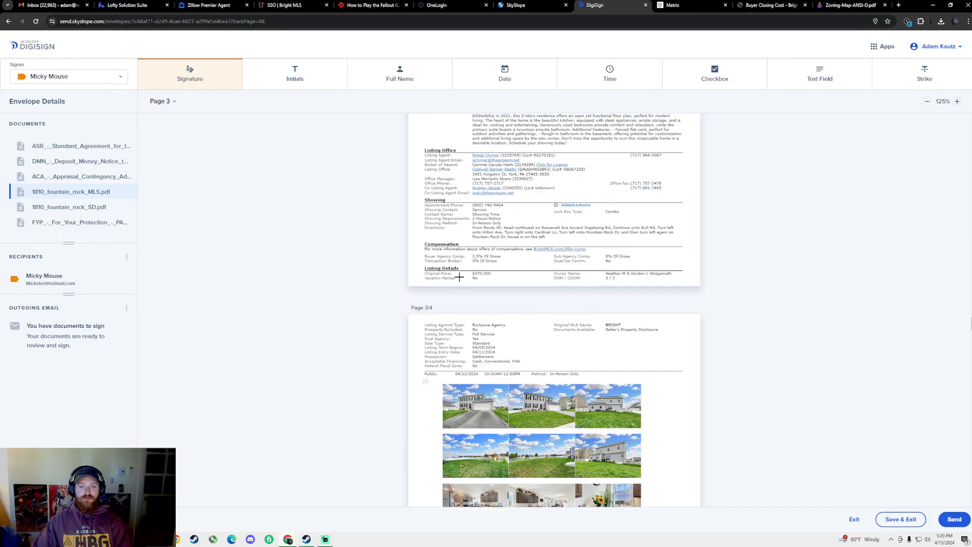
pyautogui.click(501, 266)
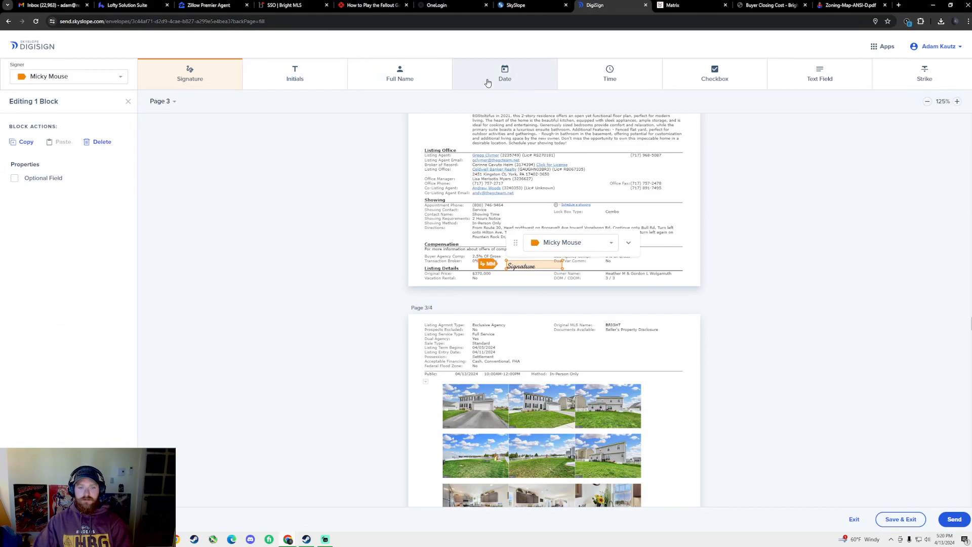
# Add a buyer date field right beside that MLS signature
pyautogui.click(505, 75)
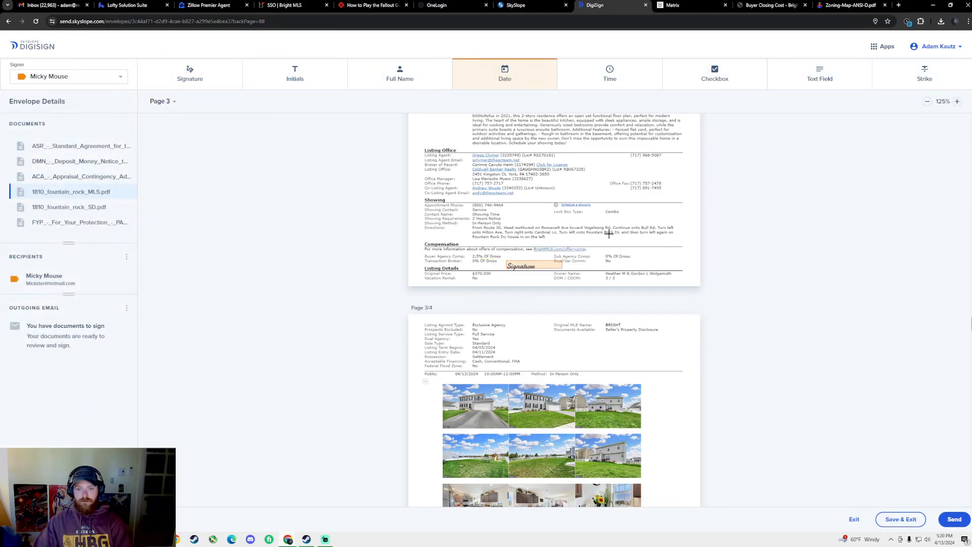
pyautogui.click(574, 270)
pyautogui.scroll(-7, 510, 212)
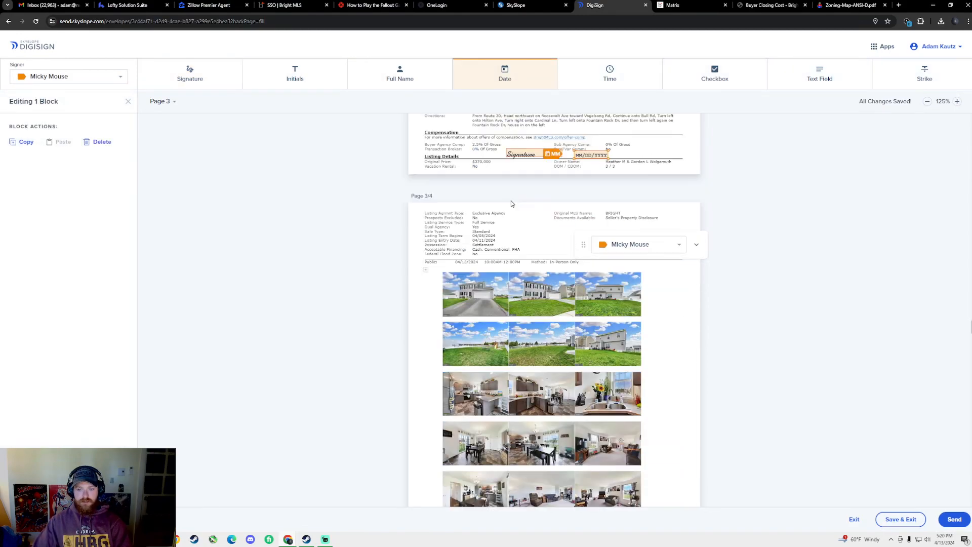
pyautogui.scroll(10, 510, 247)
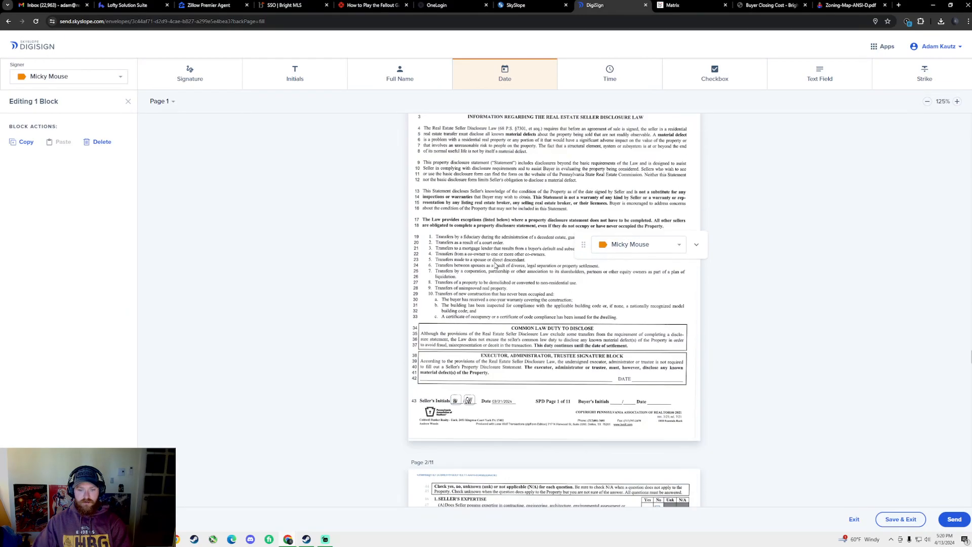
# Add buyer initials fields on seller disclosure pages 1 through 5
pyautogui.scroll(3, 486, 282)
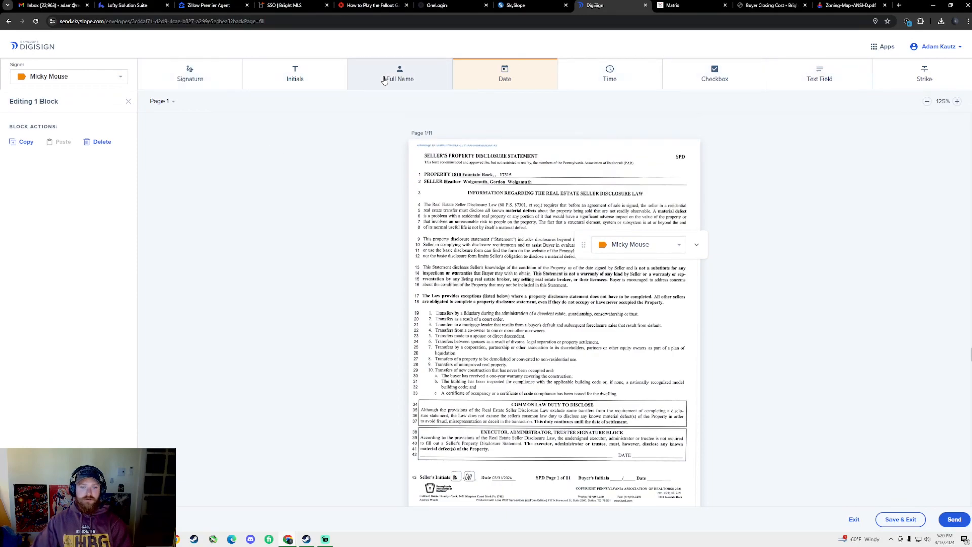
pyautogui.click(295, 73)
pyautogui.scroll(-3, 627, 238)
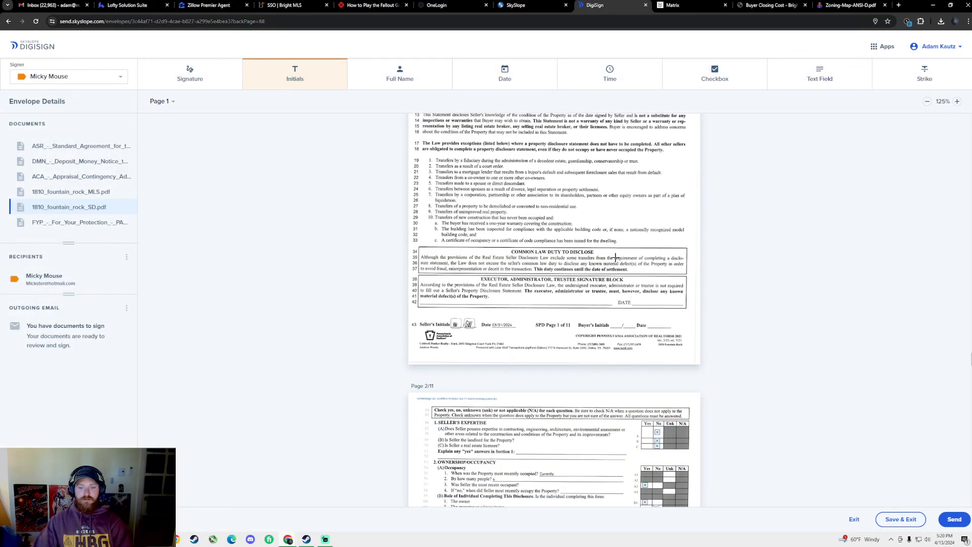
pyautogui.scroll(2, 615, 256)
pyautogui.scroll(-4, 559, 278)
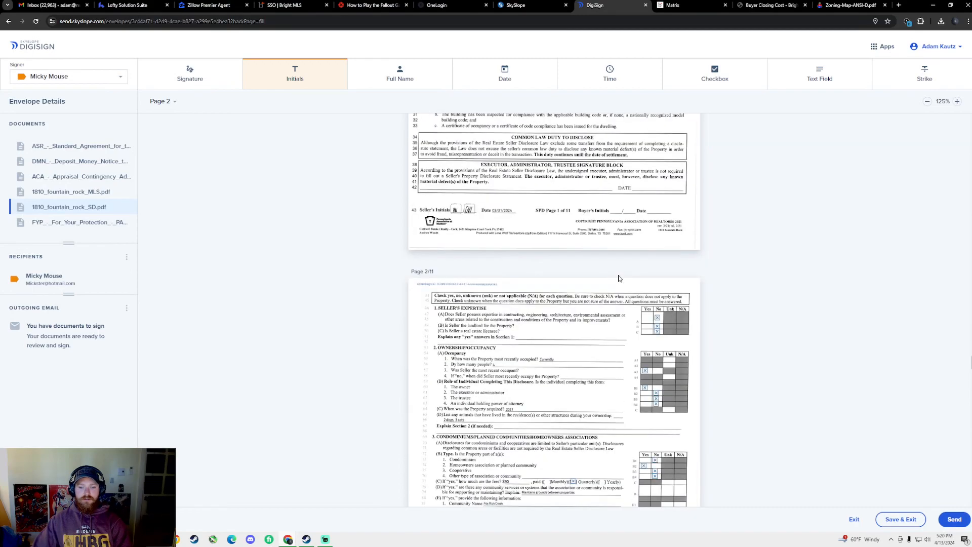
pyautogui.click(611, 212)
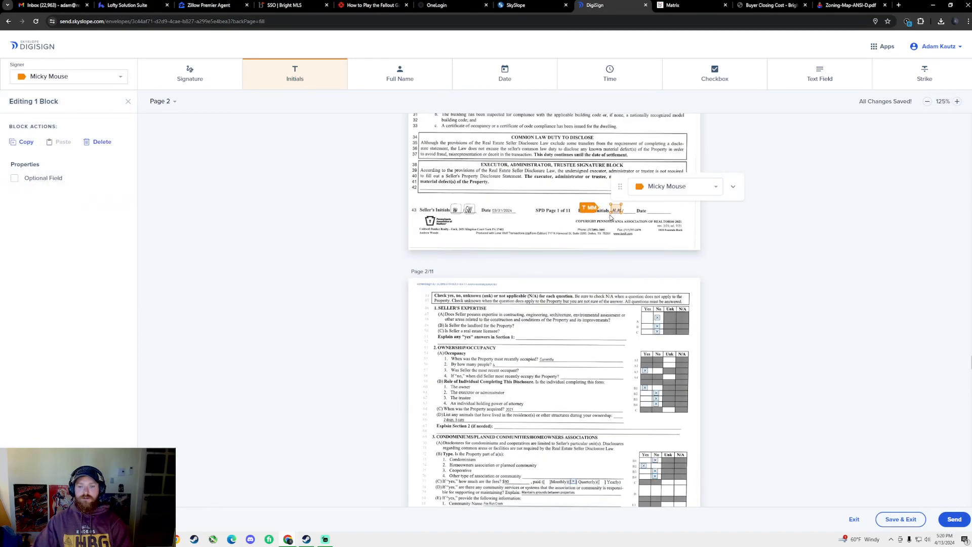
pyautogui.scroll(-6, 611, 274)
pyautogui.click(610, 330)
pyautogui.scroll(-9, 615, 304)
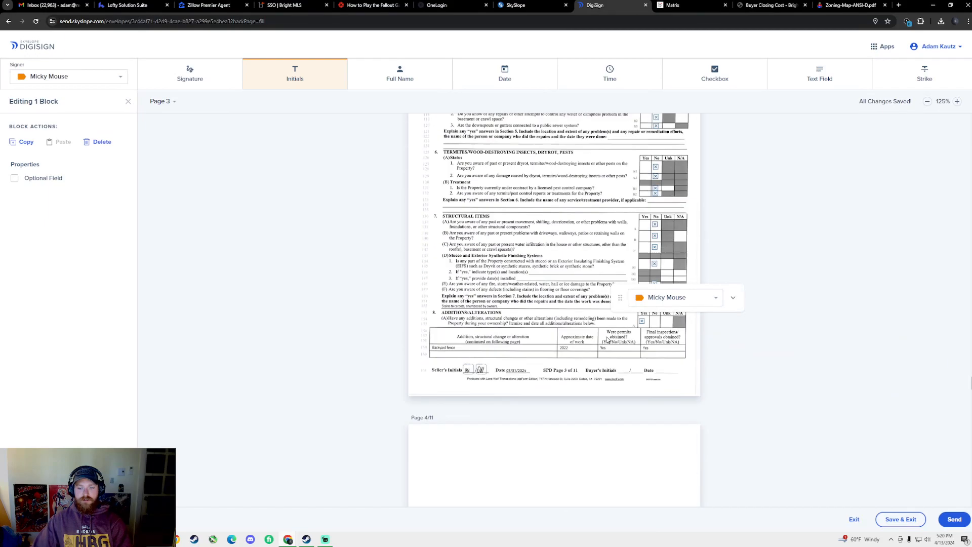
pyautogui.click(621, 278)
pyautogui.scroll(-8, 623, 304)
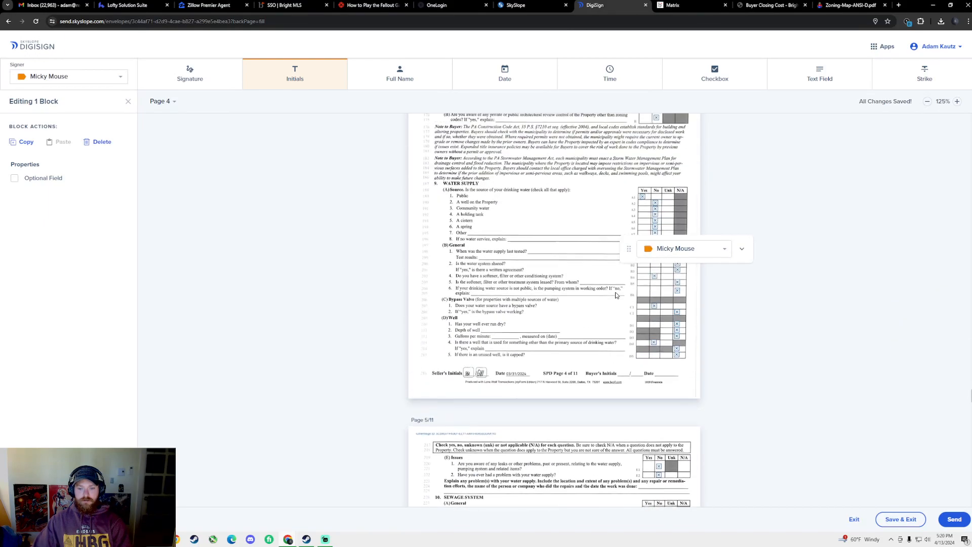
pyautogui.click(614, 378)
pyautogui.scroll(-8, 618, 329)
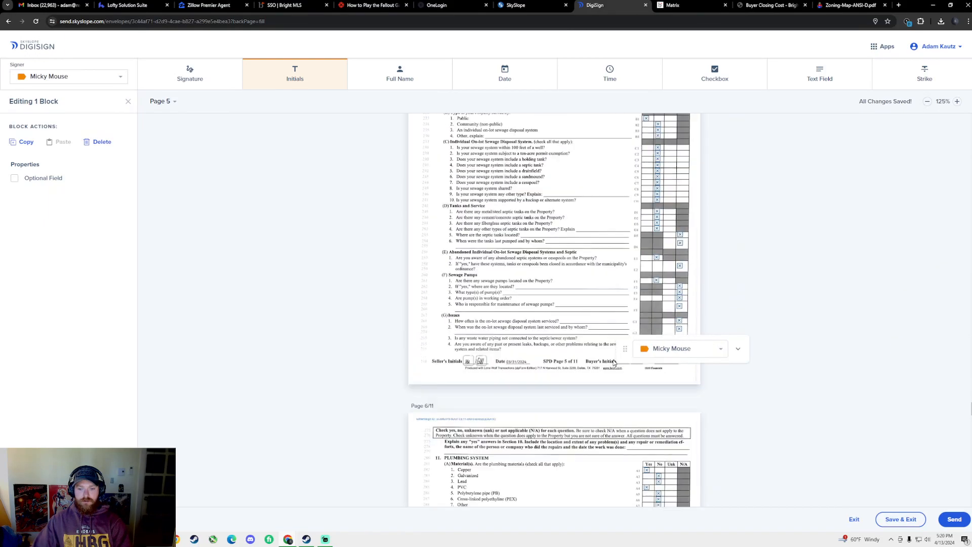
pyautogui.click(622, 284)
# Add buyer initials fields on seller disclosure pages 6 through 10
pyautogui.scroll(-8, 621, 314)
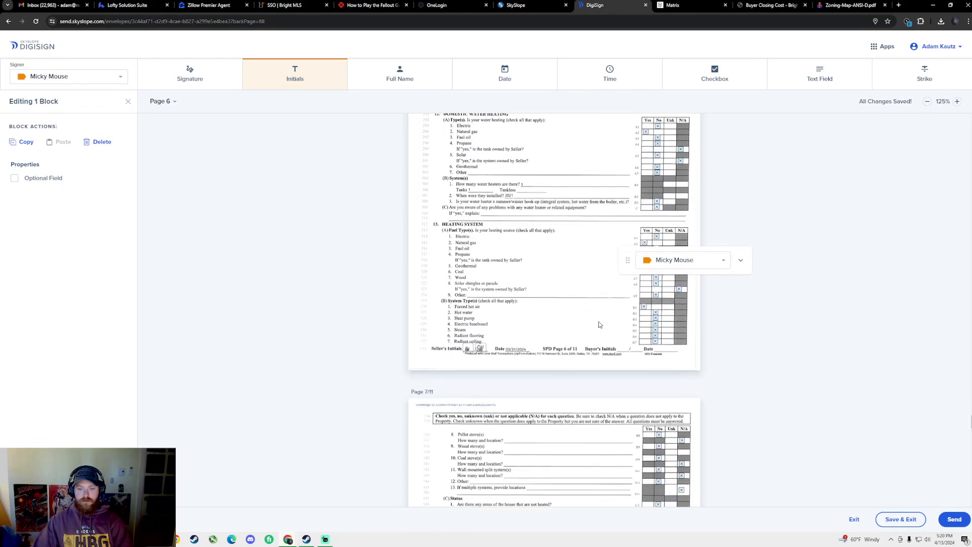
pyautogui.click(617, 350)
pyautogui.scroll(-8, 616, 354)
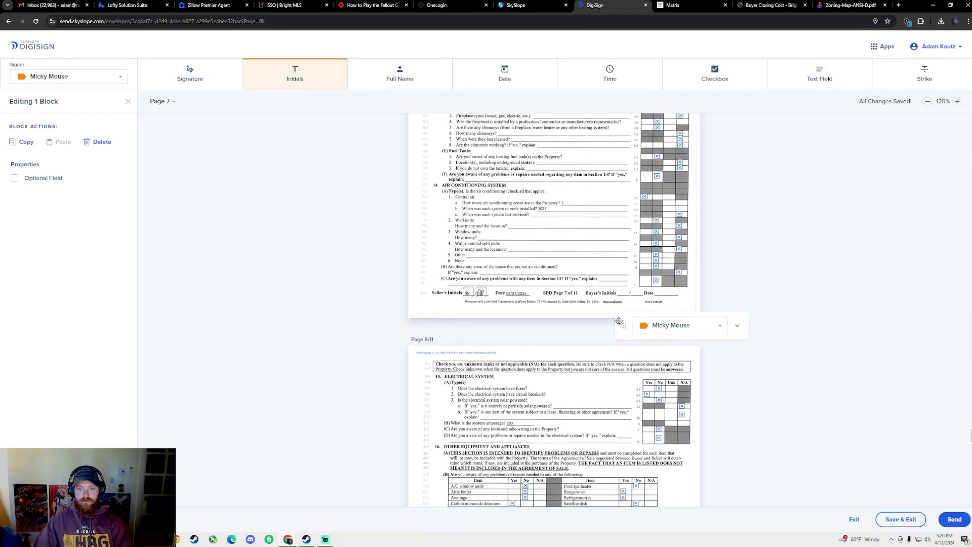
pyautogui.click(622, 292)
pyautogui.scroll(-4, 615, 325)
pyautogui.scroll(-5, 613, 332)
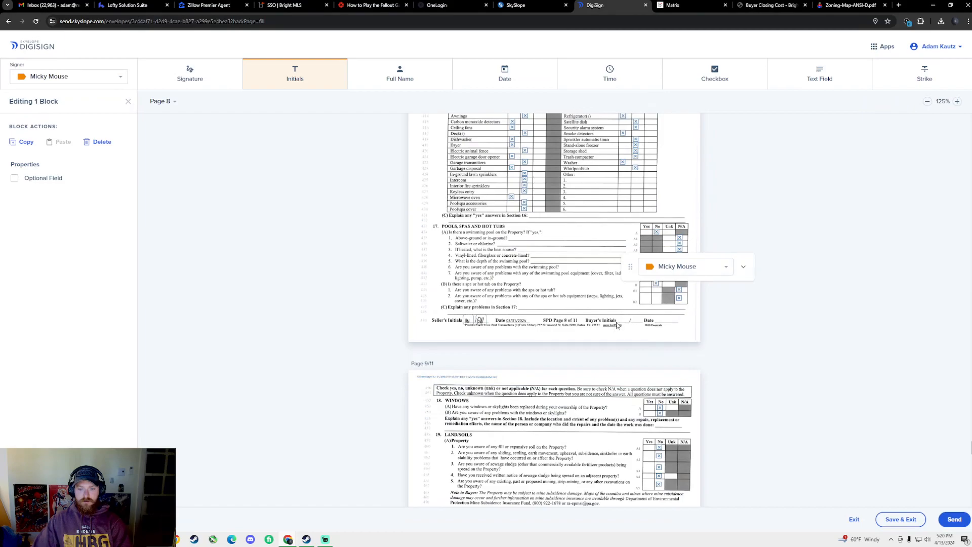
pyautogui.click(614, 330)
pyautogui.scroll(-8, 615, 335)
pyautogui.click(623, 344)
pyautogui.scroll(-8, 622, 349)
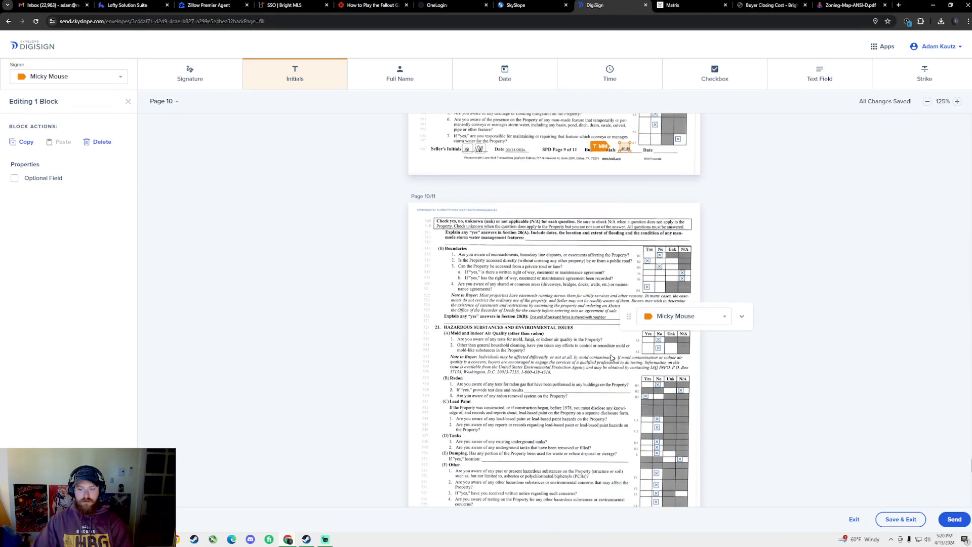
pyautogui.click(618, 406)
# Place a buyer signature field on page 11's first Buyer line
pyautogui.scroll(-8, 613, 380)
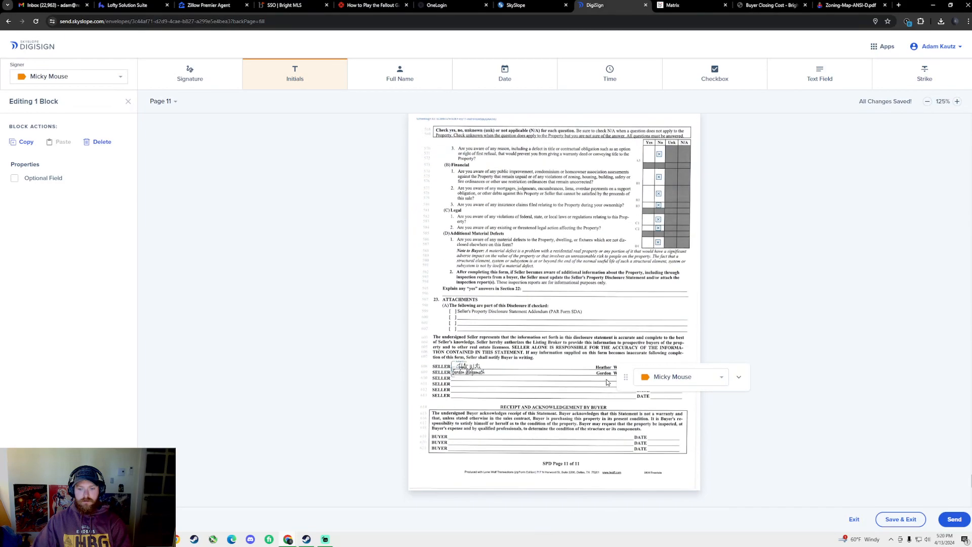
pyautogui.scroll(3, 368, 212)
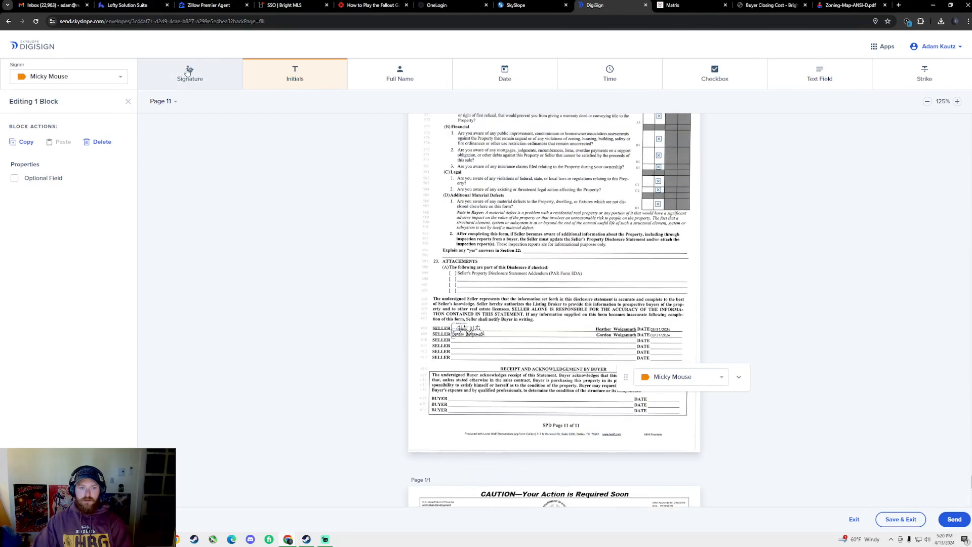
pyautogui.click(190, 73)
pyautogui.scroll(-5, 456, 202)
pyautogui.click(460, 169)
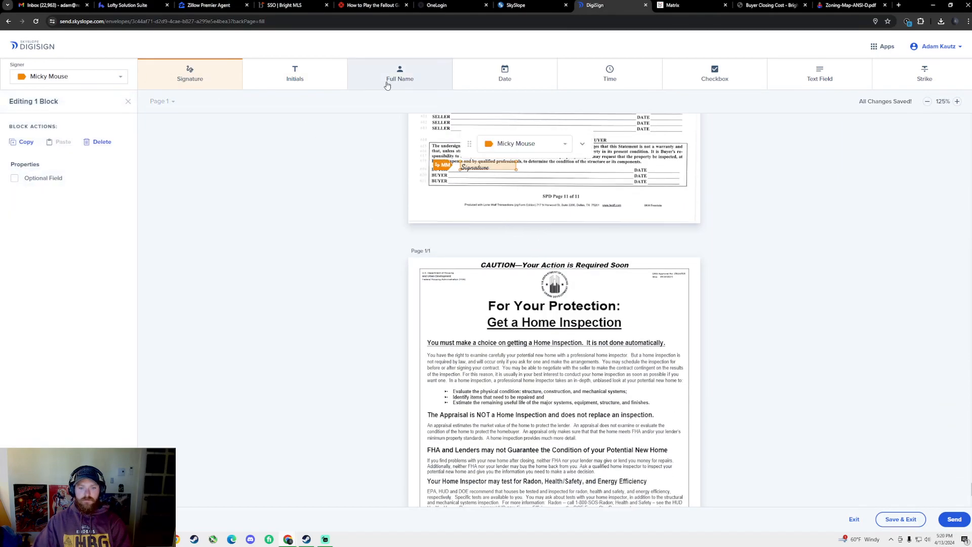
# Place buyer date fields on the page 11 Buyer DATE line and the page 10 and 9 Date lines
pyautogui.click(505, 73)
pyautogui.click(652, 170)
pyautogui.scroll(9, 659, 228)
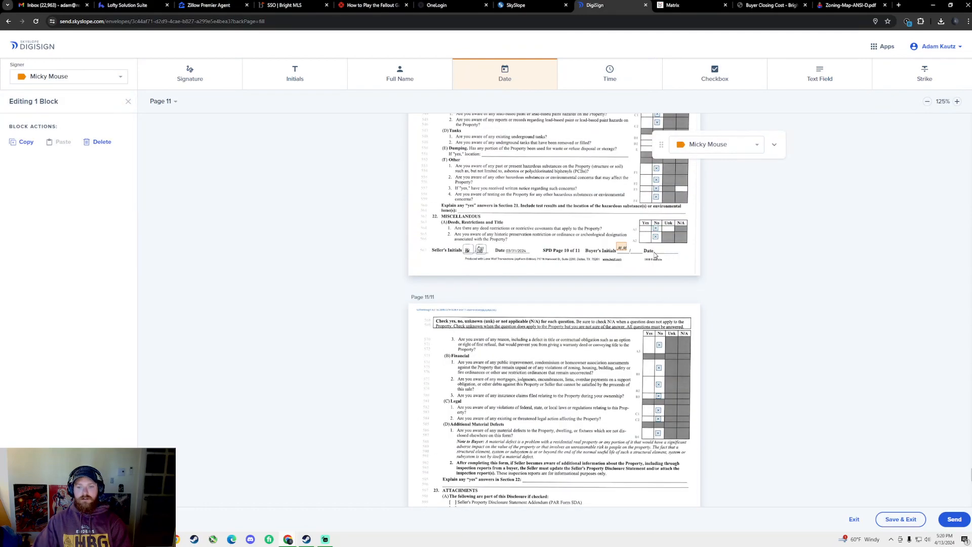
pyautogui.click(655, 253)
pyautogui.scroll(8, 656, 255)
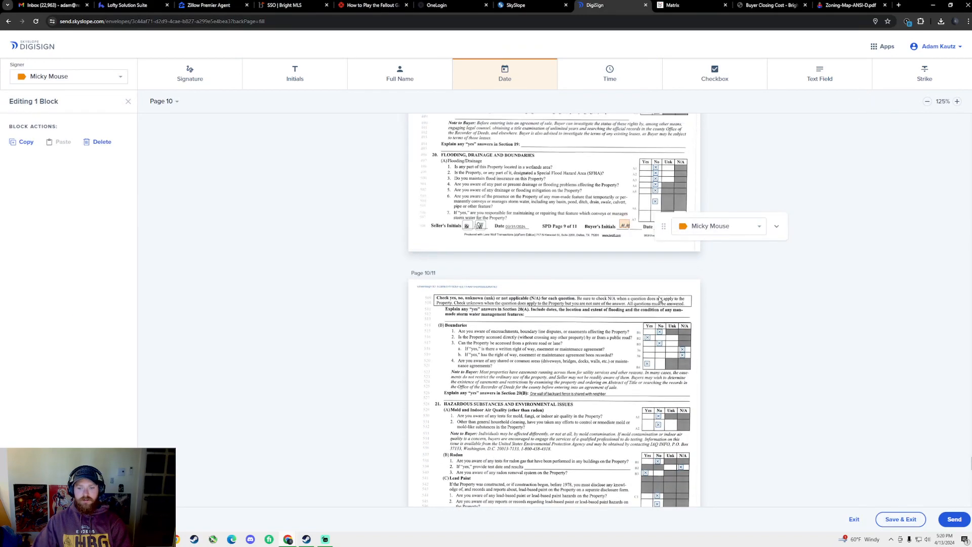
pyautogui.scroll(1, 652, 259)
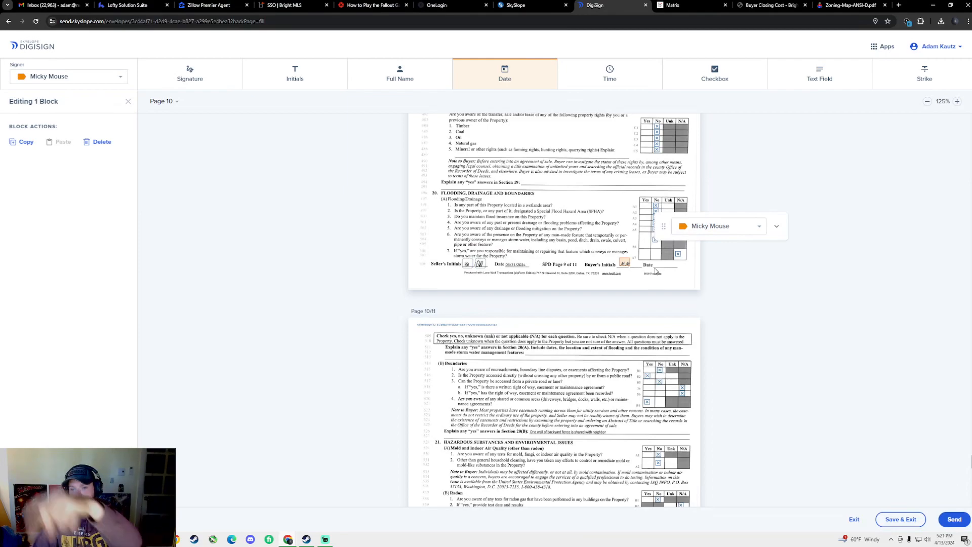
pyautogui.click(654, 270)
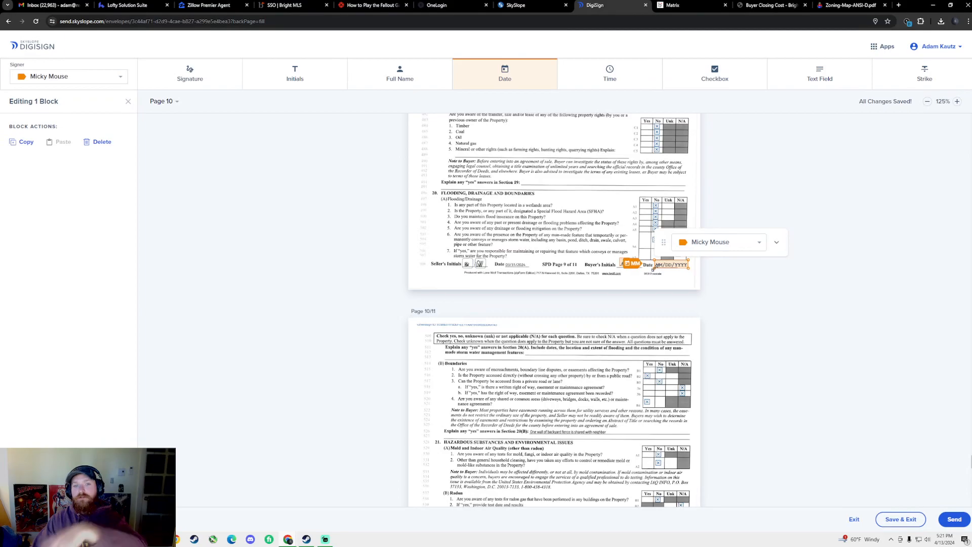
# Add buyer date fields on the Buyer Date lines of pages 2 and 1
pyautogui.scroll(6, 651, 274)
pyautogui.scroll(3, 650, 284)
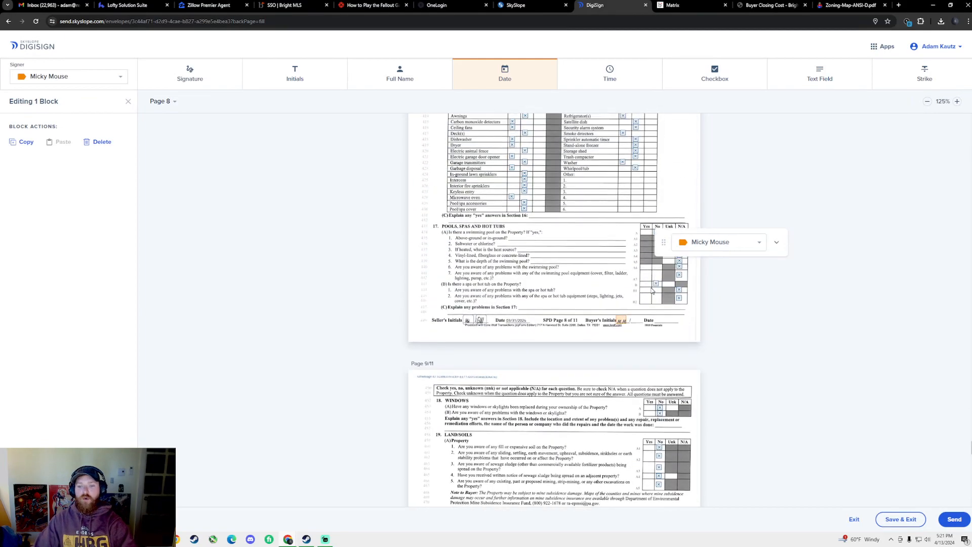
pyautogui.scroll(6, 657, 325)
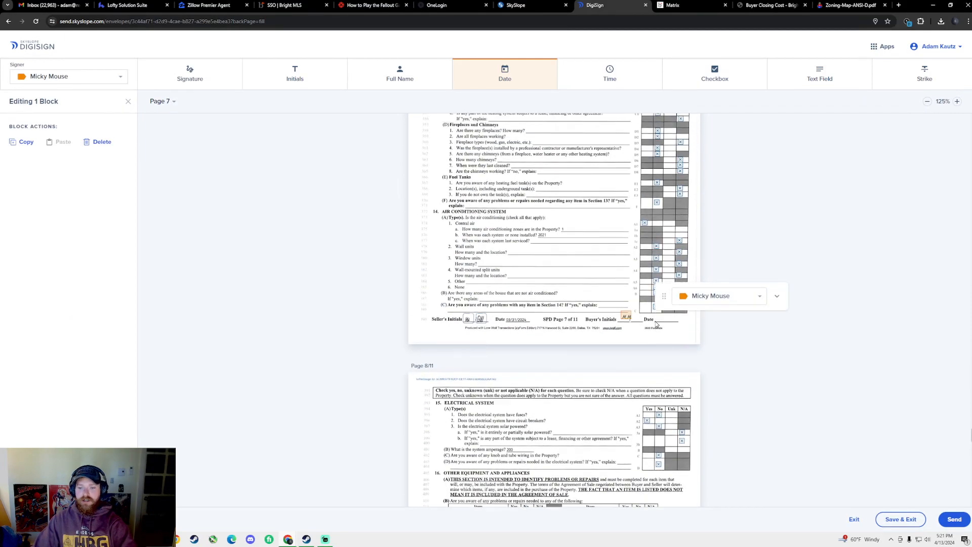
pyautogui.scroll(6, 656, 375)
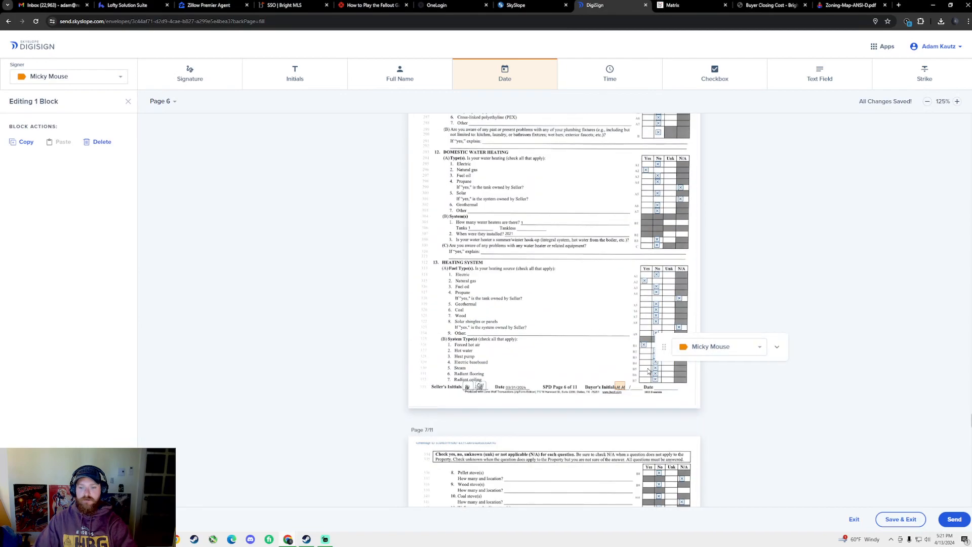
pyautogui.scroll(6, 655, 393)
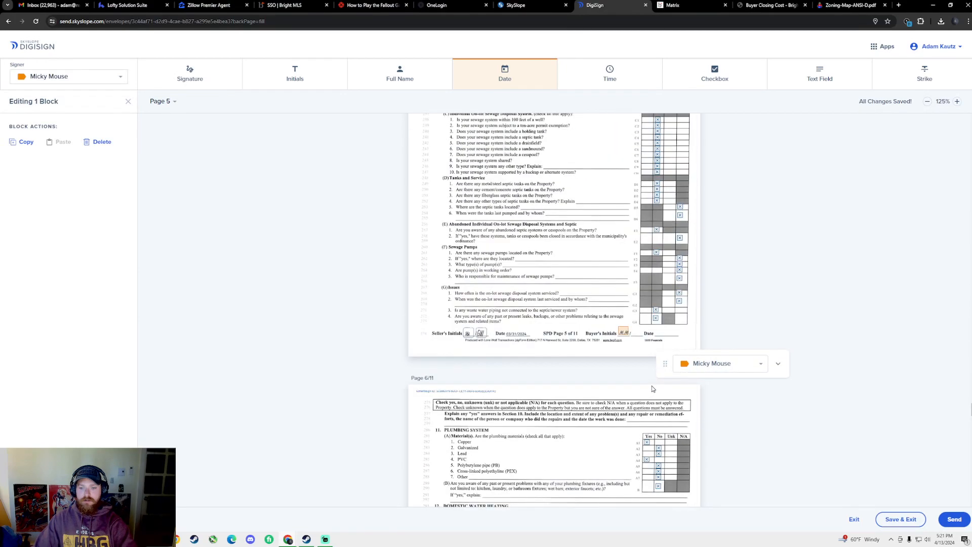
pyautogui.scroll(6, 660, 405)
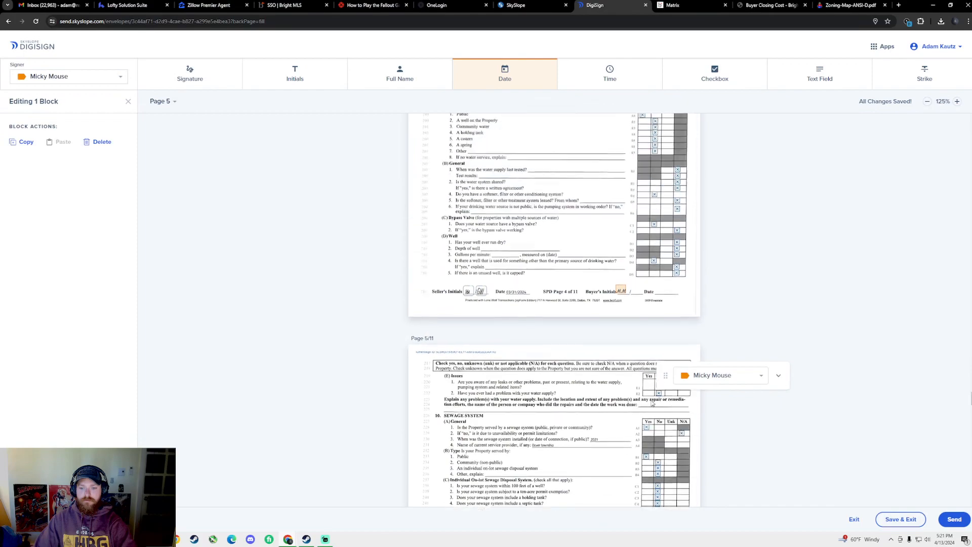
pyautogui.scroll(6, 658, 417)
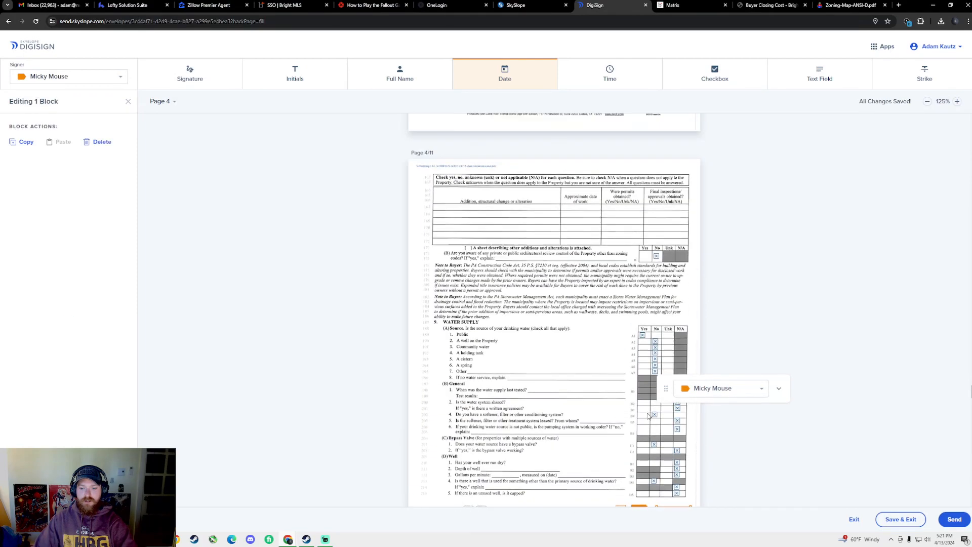
pyautogui.scroll(6, 656, 430)
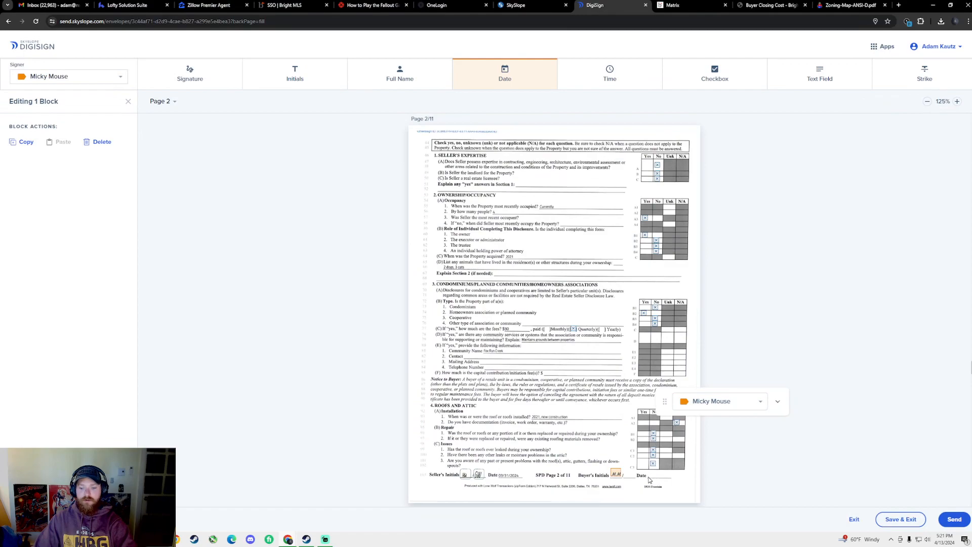
pyautogui.click(651, 479)
pyautogui.scroll(6, 642, 419)
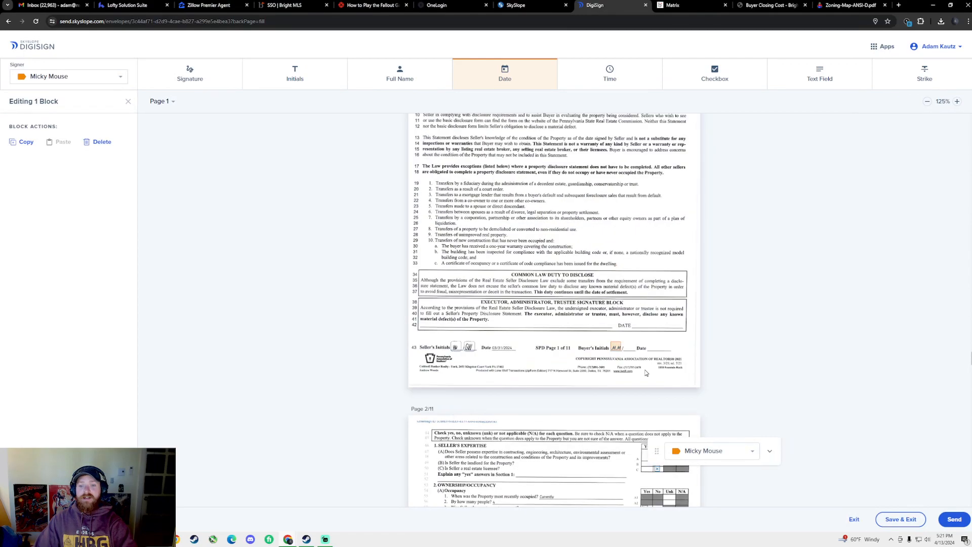
pyautogui.click(651, 364)
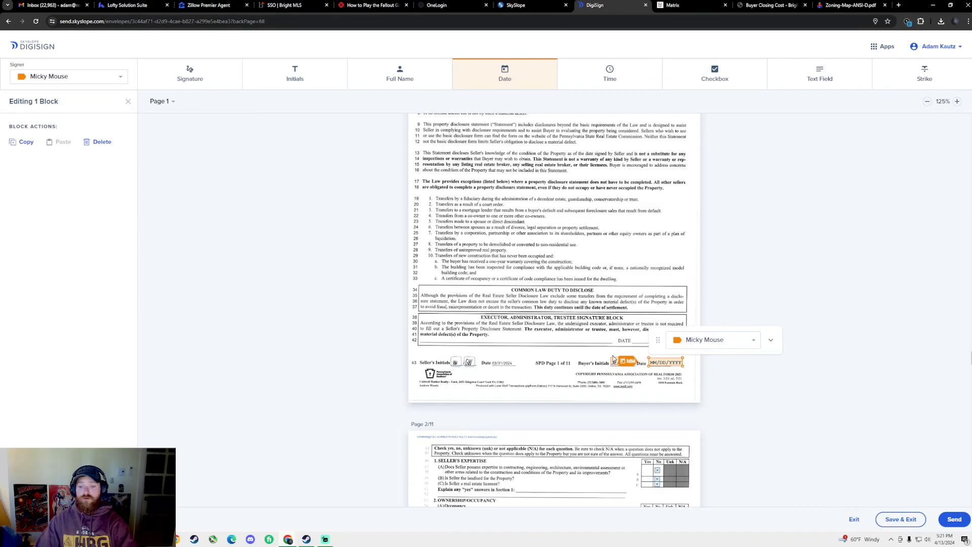
pyautogui.scroll(2, 636, 351)
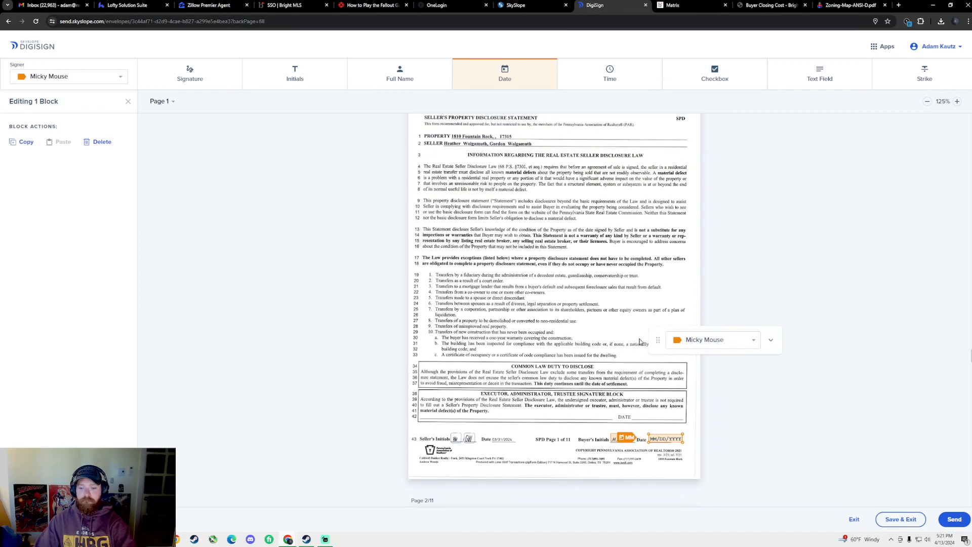
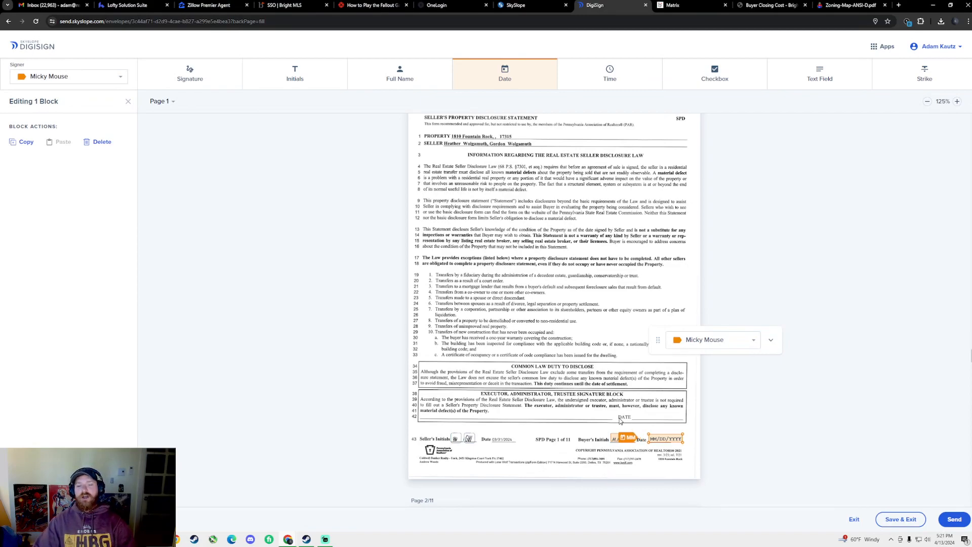
# Scroll through the document to review the placed buyer signature and date fields
pyautogui.scroll(-1, 633, 400)
pyautogui.scroll(-1, 633, 400)
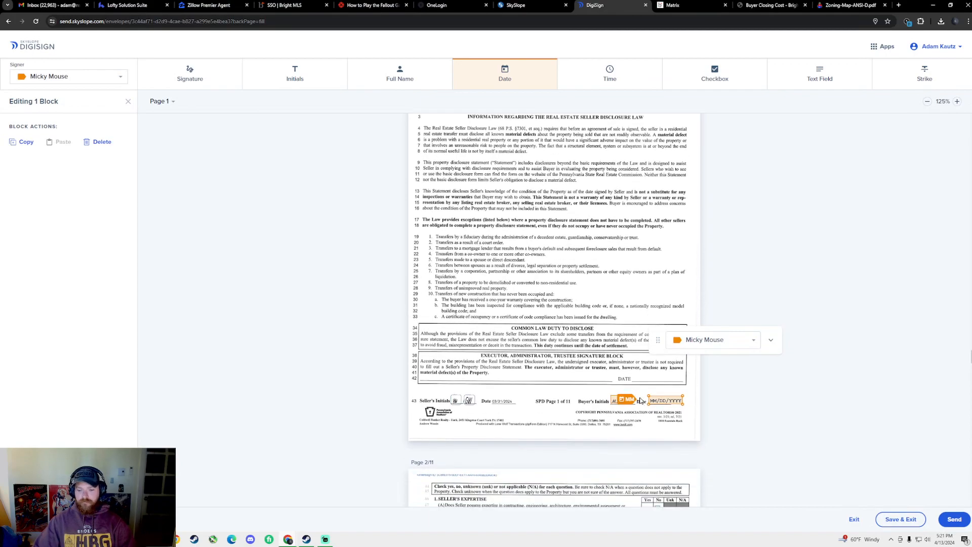
pyautogui.scroll(-2, 651, 380)
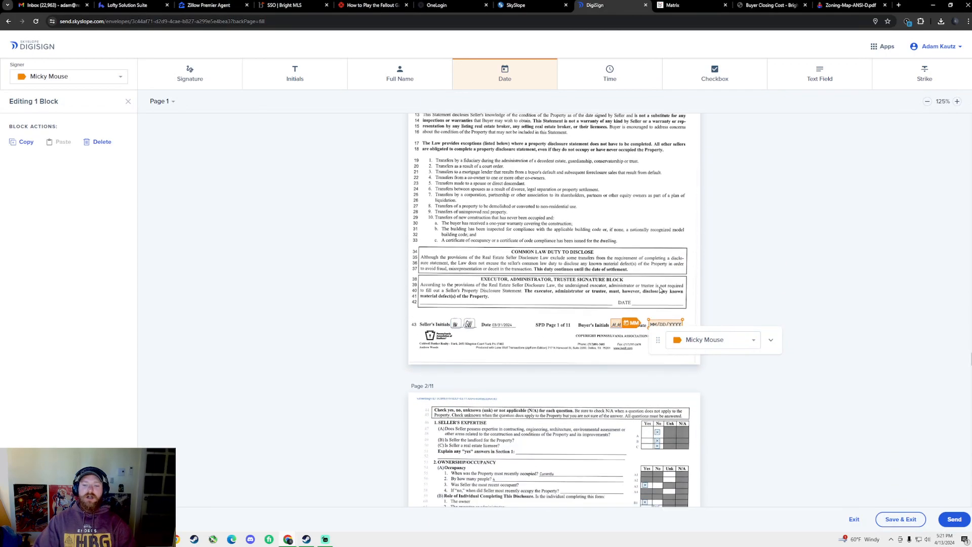
pyautogui.scroll(-5, 658, 300)
pyautogui.scroll(-10, 659, 300)
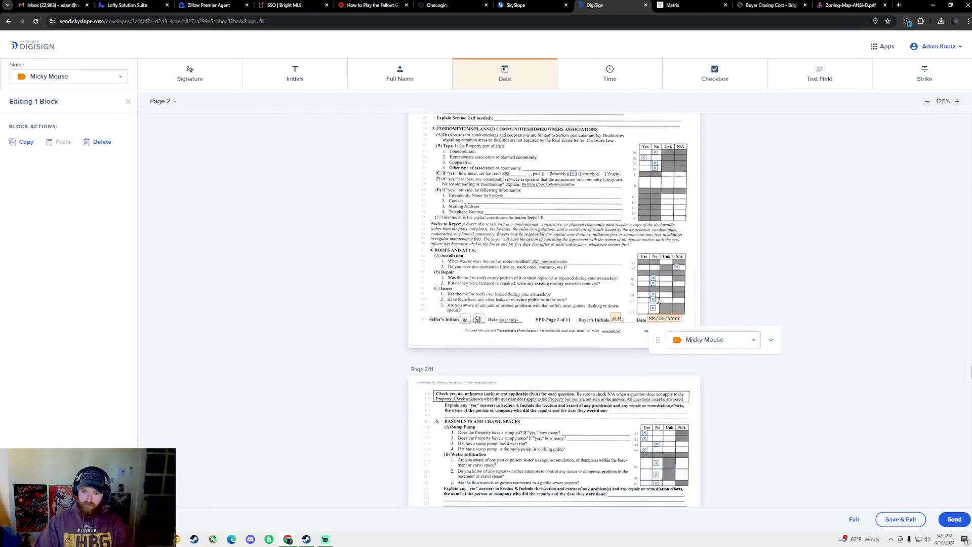
pyautogui.scroll(-10, 665, 291)
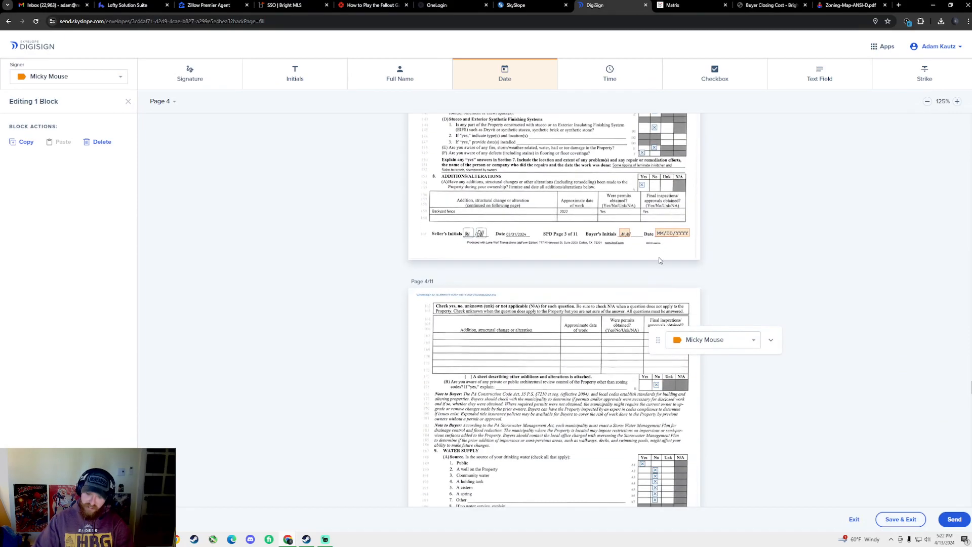
pyautogui.scroll(-10, 647, 269)
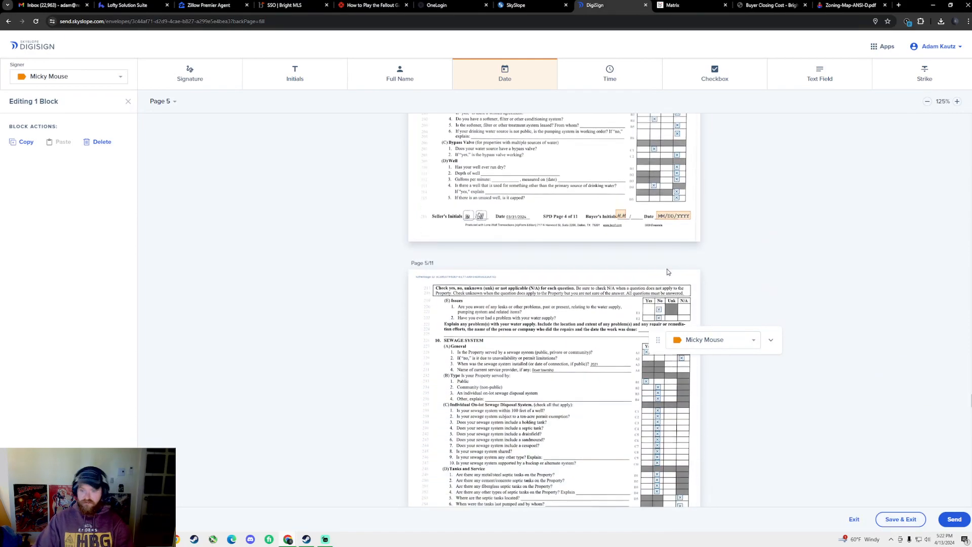
pyautogui.scroll(-5, 651, 244)
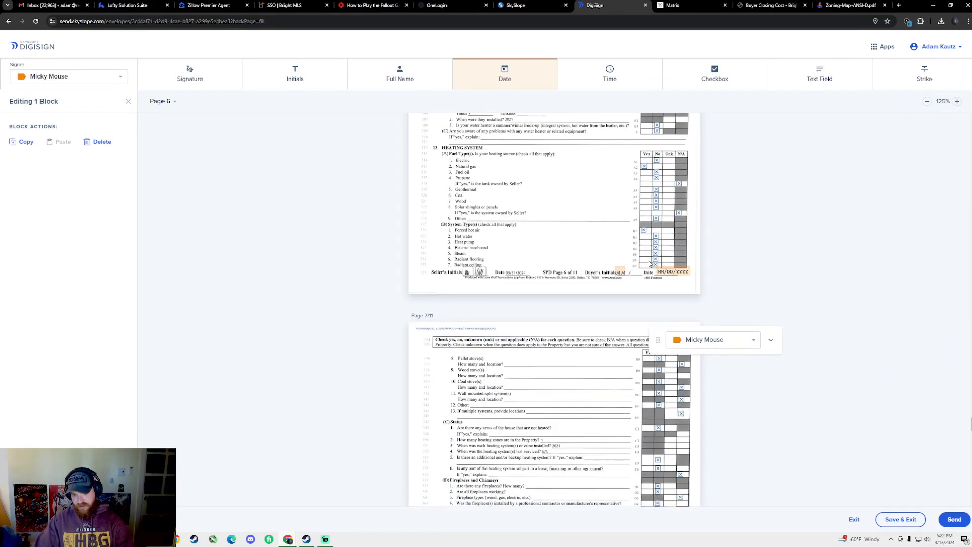
pyautogui.scroll(-6, 673, 270)
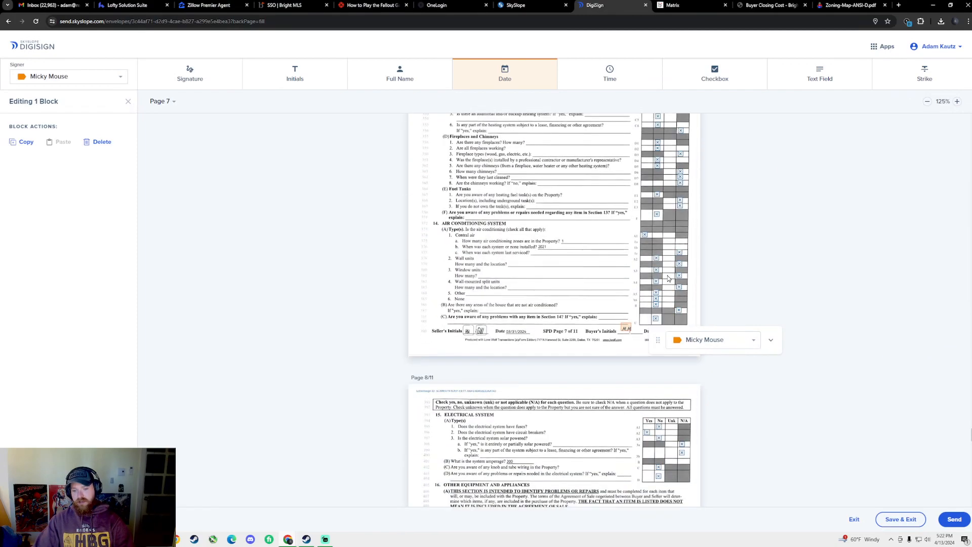
pyautogui.scroll(-1, 668, 256)
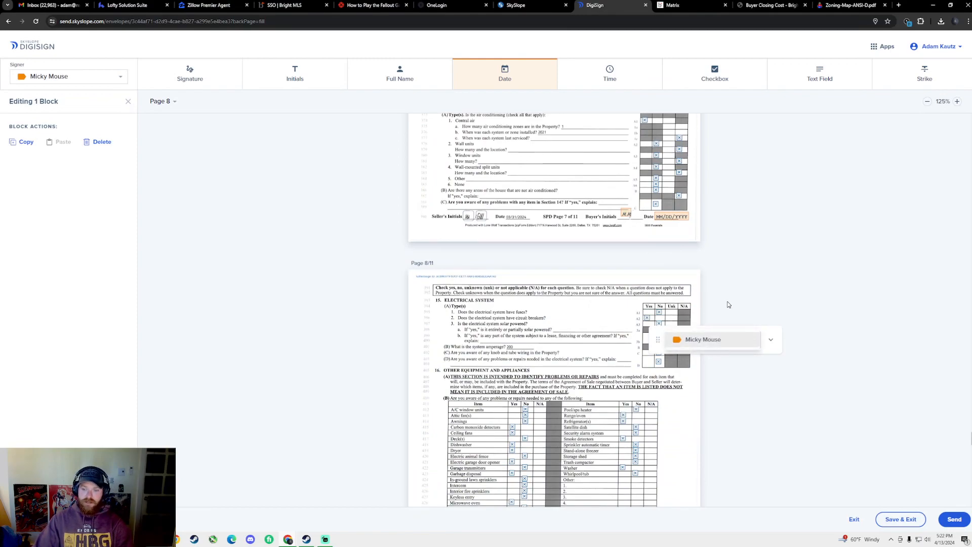
pyautogui.scroll(-5, 699, 284)
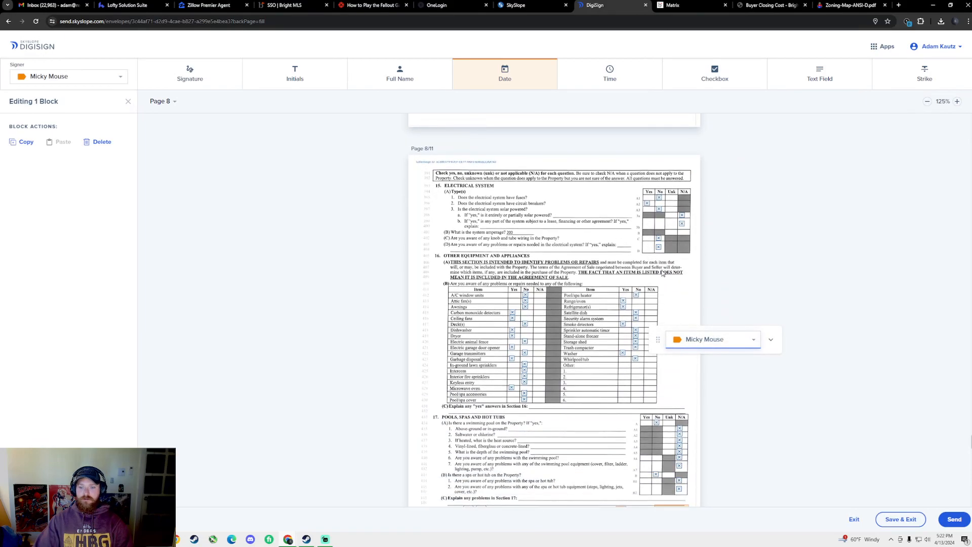
pyautogui.scroll(-15, 652, 272)
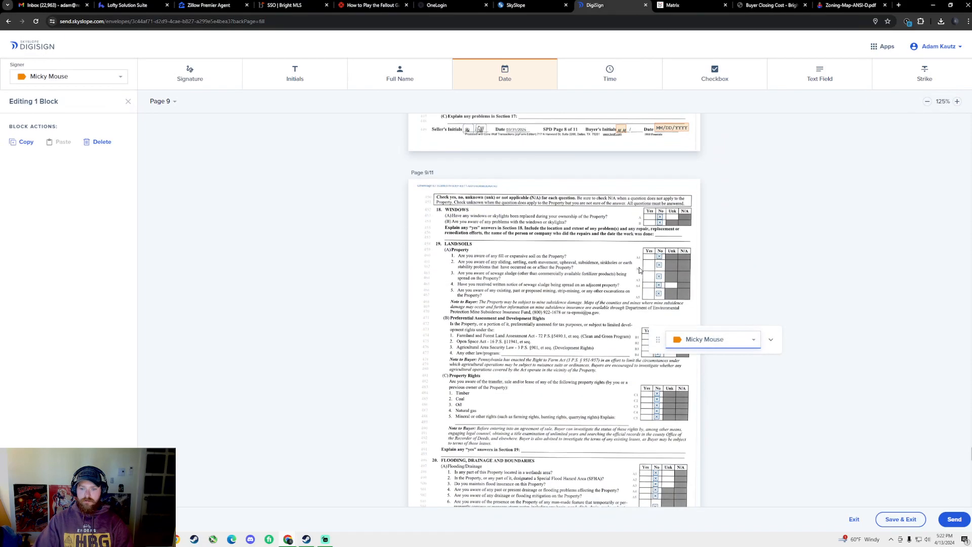
pyautogui.scroll(-18, 641, 269)
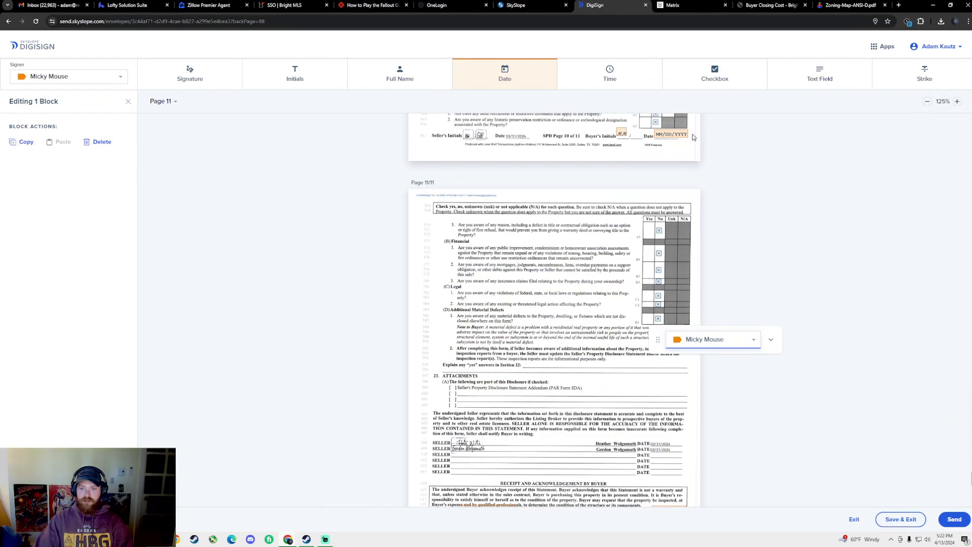
pyautogui.scroll(-8, 608, 239)
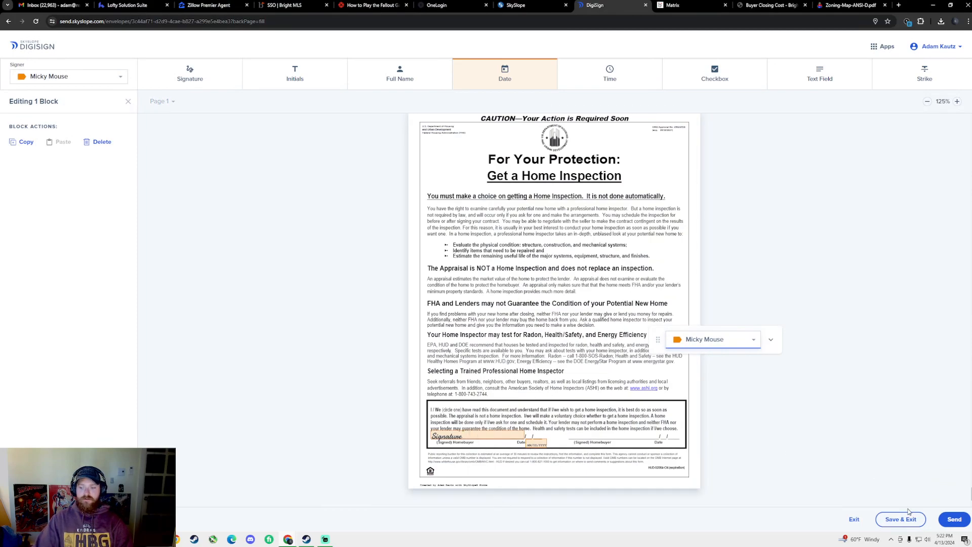
pyautogui.click(955, 519)
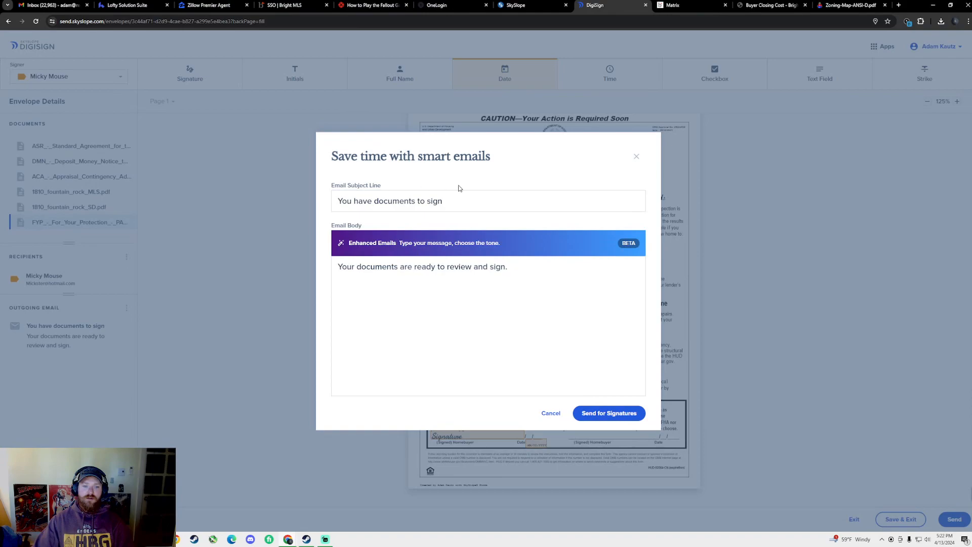
pyautogui.moveTo(463, 203); pyautogui.dragTo(339, 208)
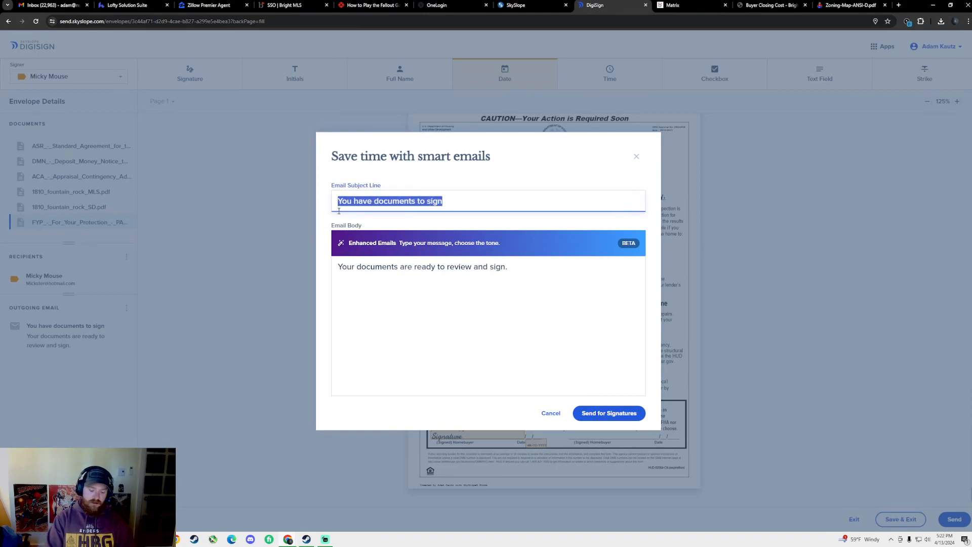
pyautogui.write('docs for 1810')
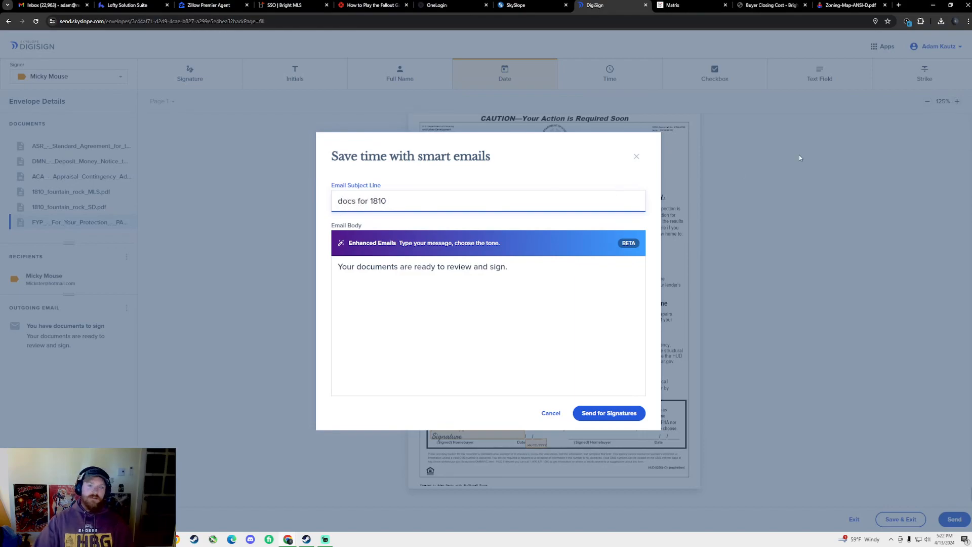
pyautogui.click(679, 5)
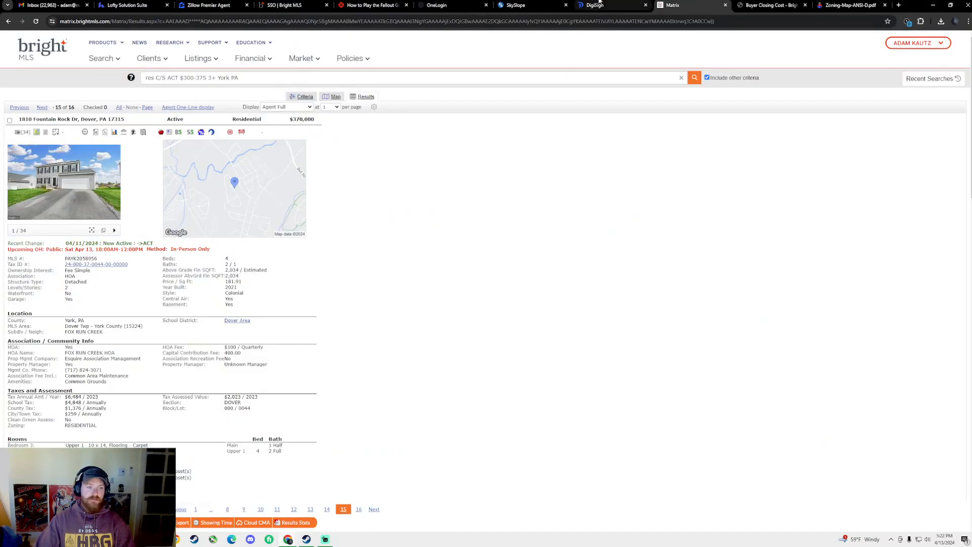
pyautogui.click(573, 4)
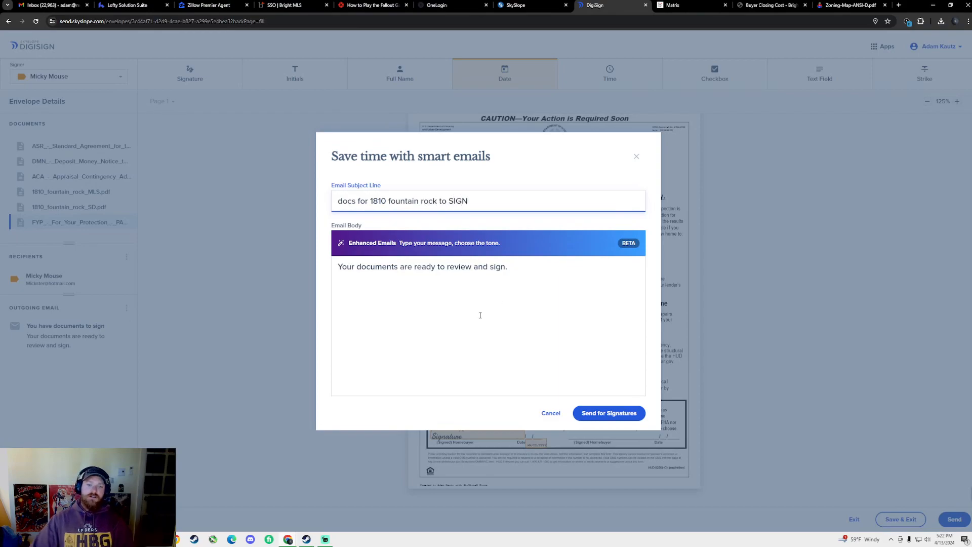
pyautogui.click(598, 414)
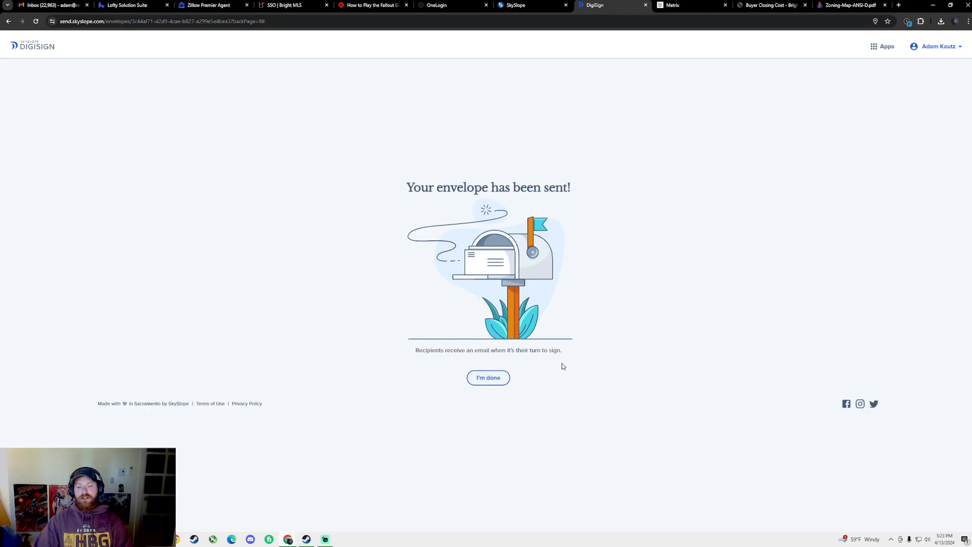
# Return to the transaction file and open its Envelopes list to see the 04/13/24 envelope sent
pyautogui.click(487, 380)
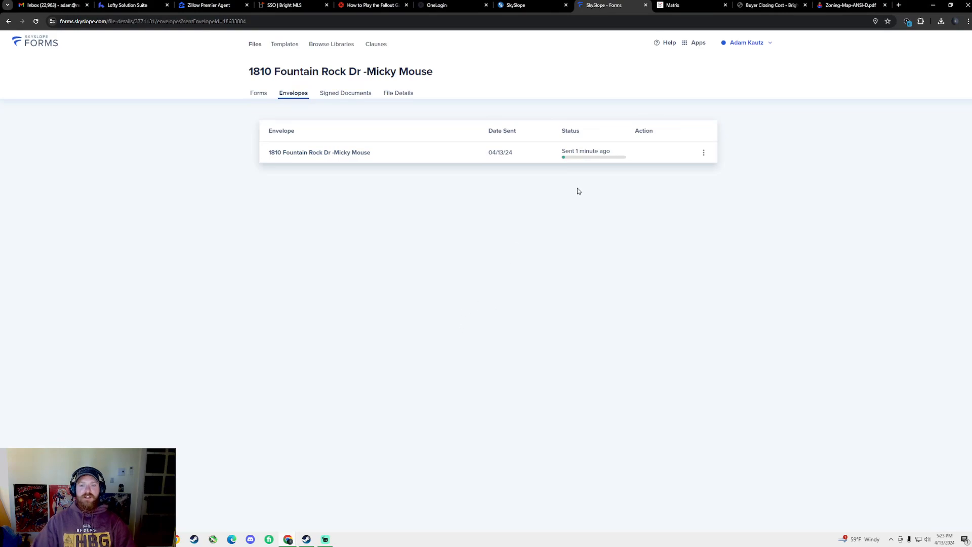
pyautogui.click(259, 93)
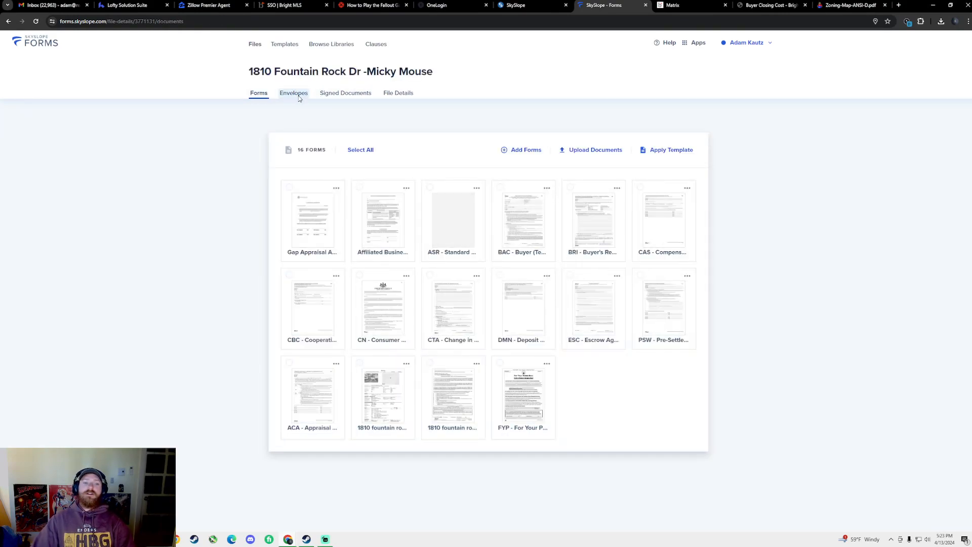
pyautogui.click(295, 94)
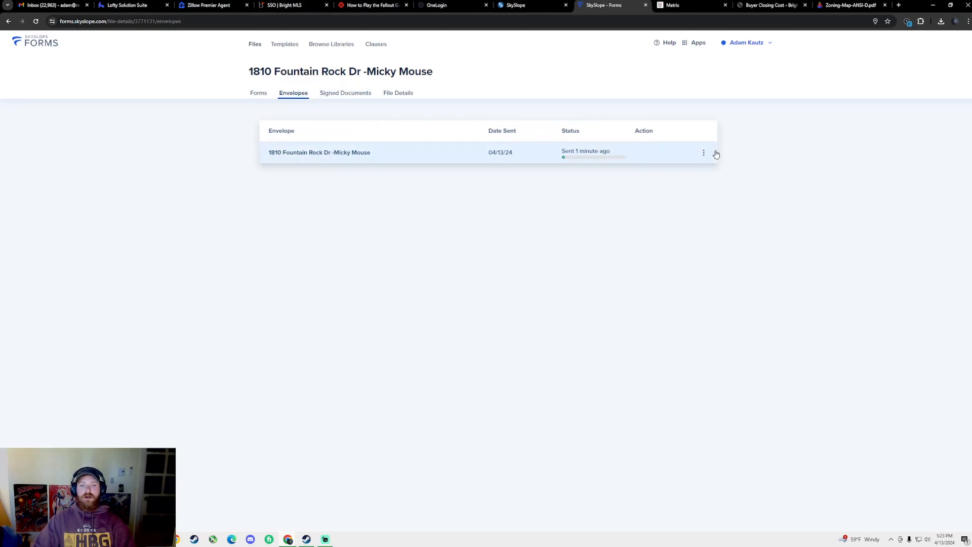
# Cancel the sent envelope from its Action menu, then view the file's Signed Documents
pyautogui.click(704, 153)
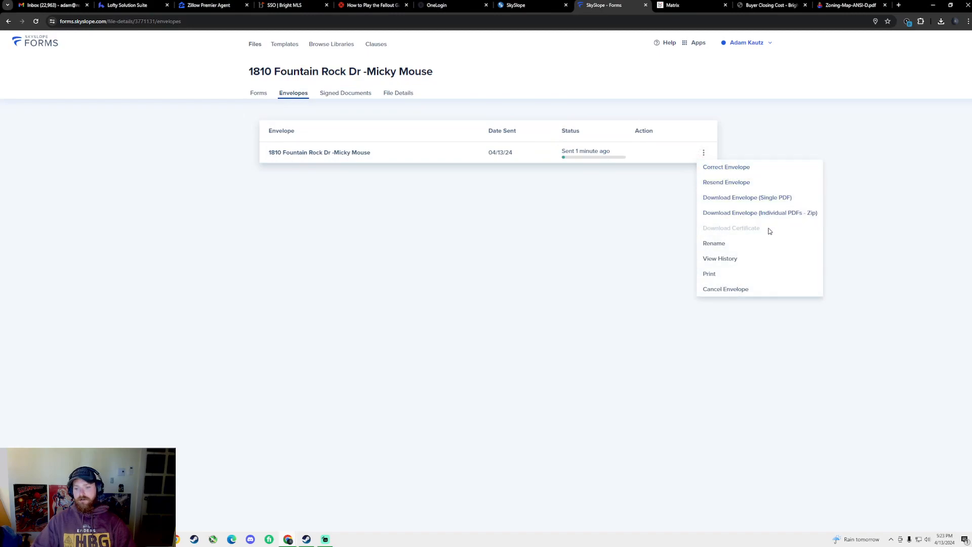
pyautogui.click(617, 197)
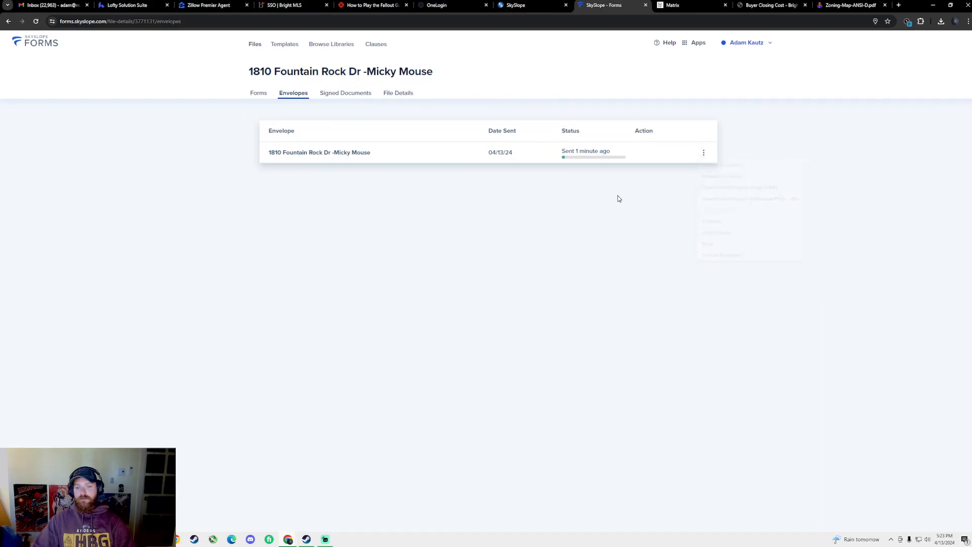
pyautogui.click(704, 154)
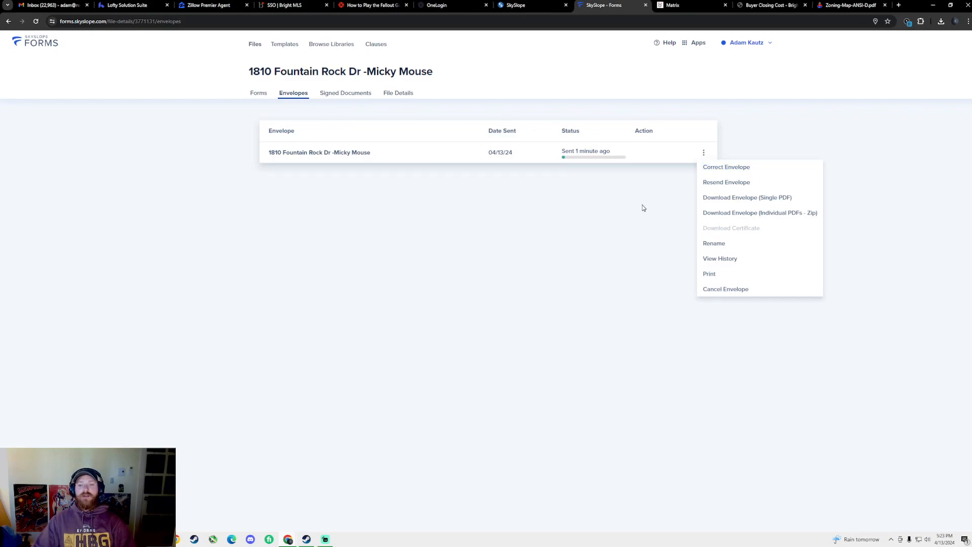
pyautogui.click(742, 186)
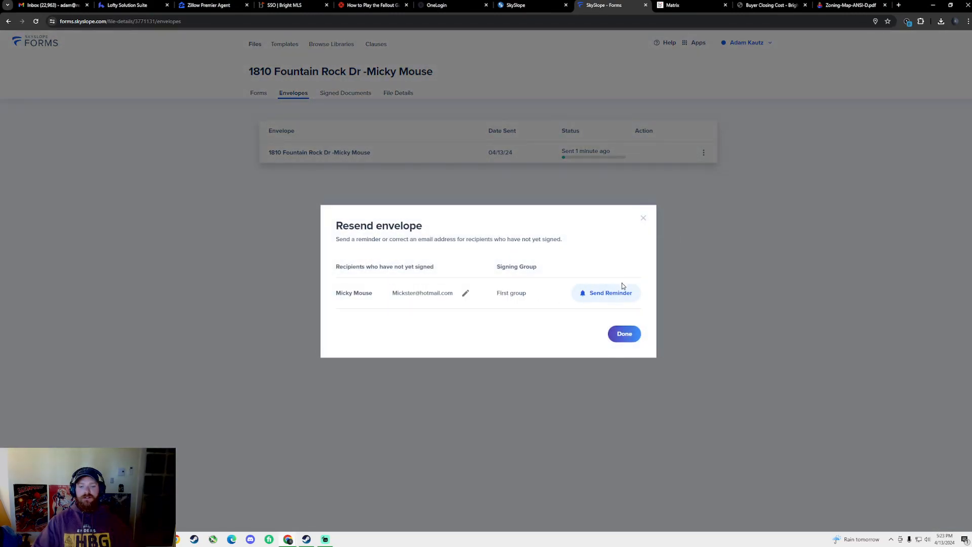
pyautogui.click(648, 218)
pyautogui.click(703, 152)
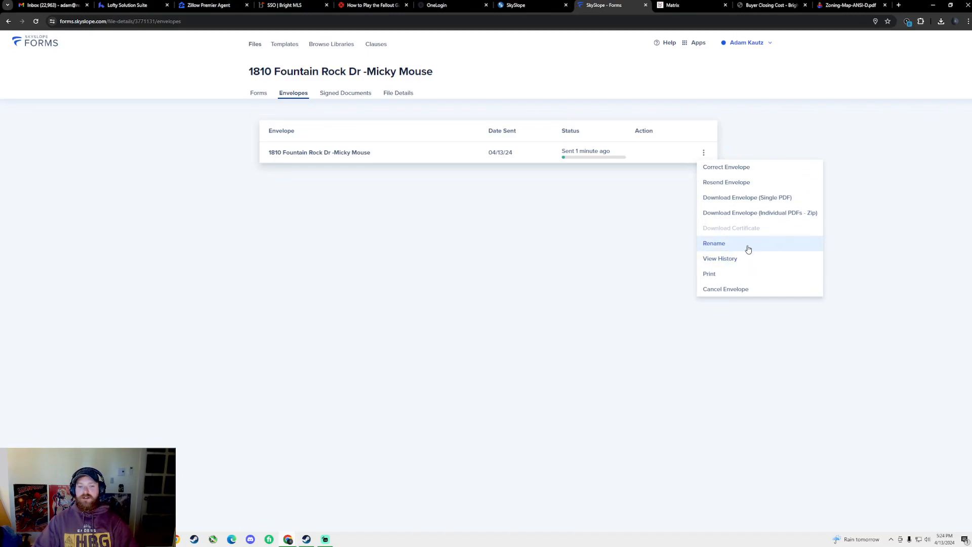
pyautogui.click(740, 290)
pyautogui.click(559, 313)
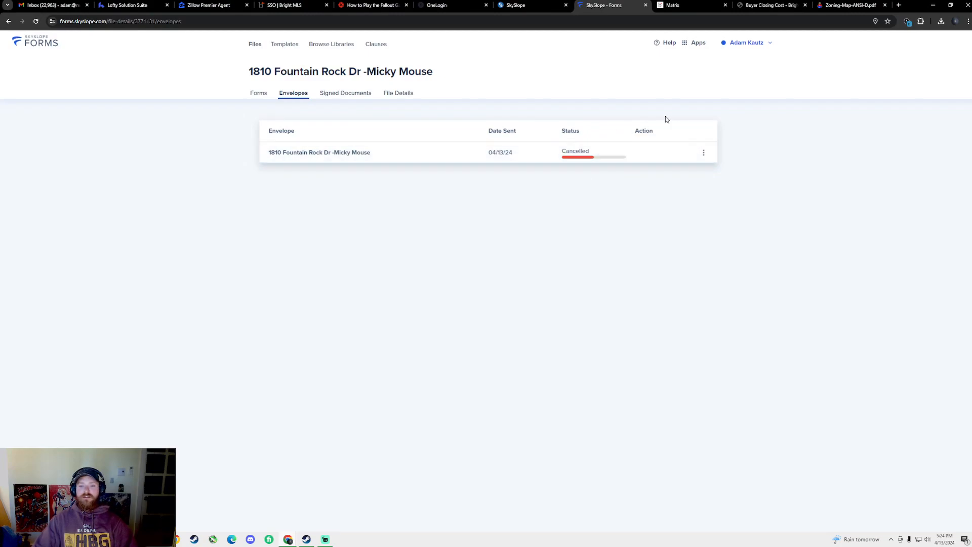
pyautogui.click(357, 95)
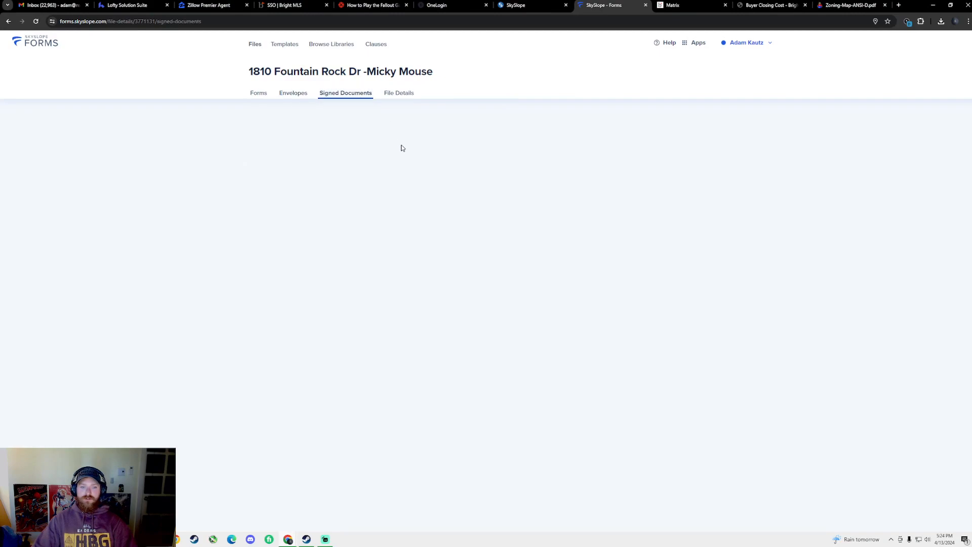
# Review the file's Envelopes, Signed Documents and File Details tabs, then return to the 16-form list
pyautogui.click(290, 97)
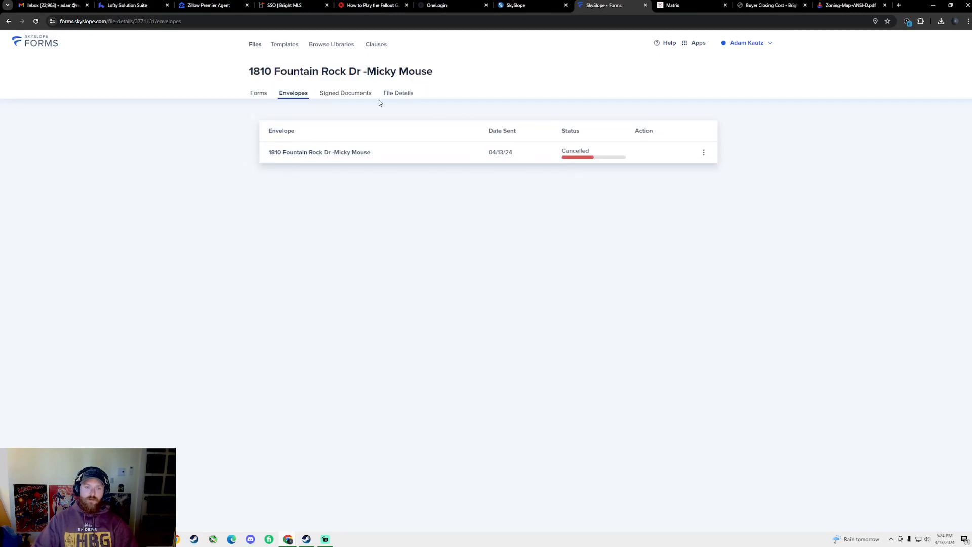
pyautogui.click(341, 93)
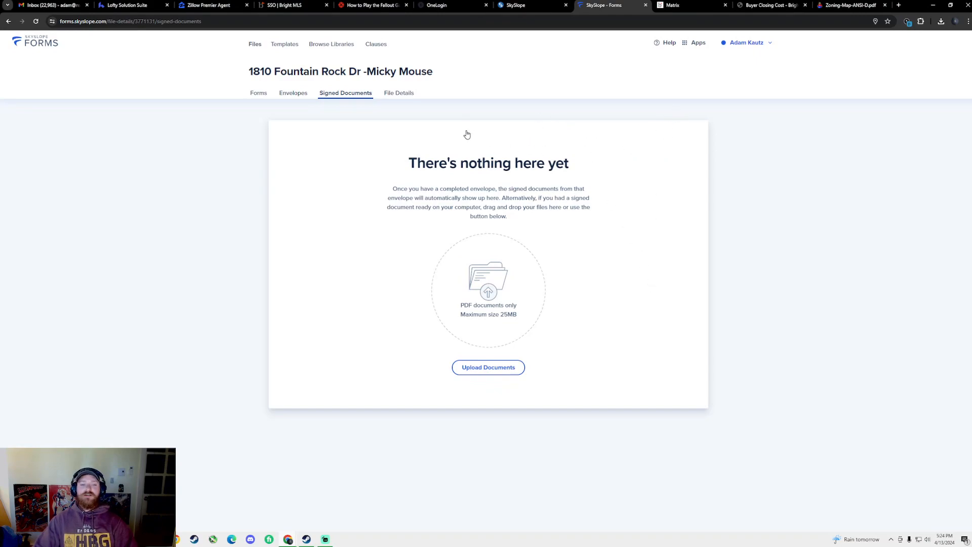
pyautogui.click(293, 93)
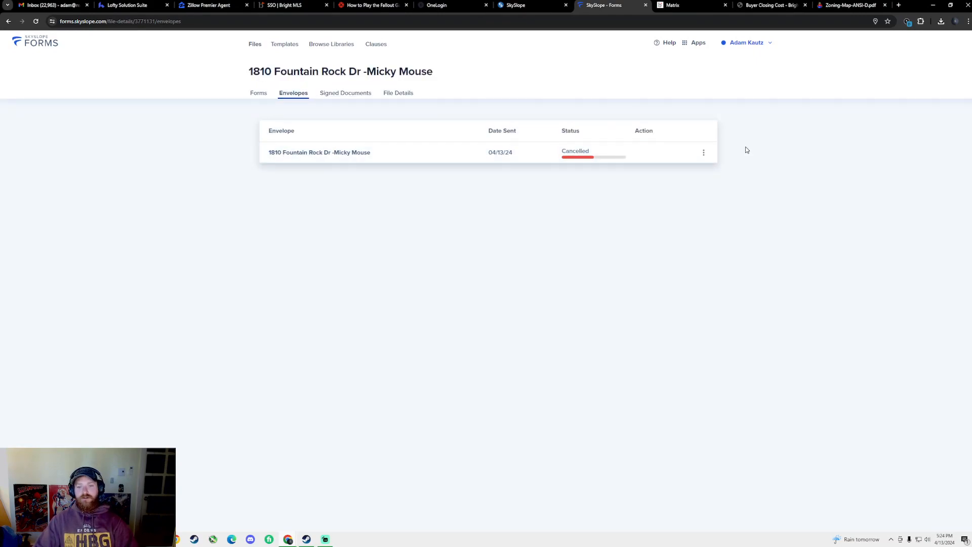
pyautogui.click(404, 96)
pyautogui.click(339, 94)
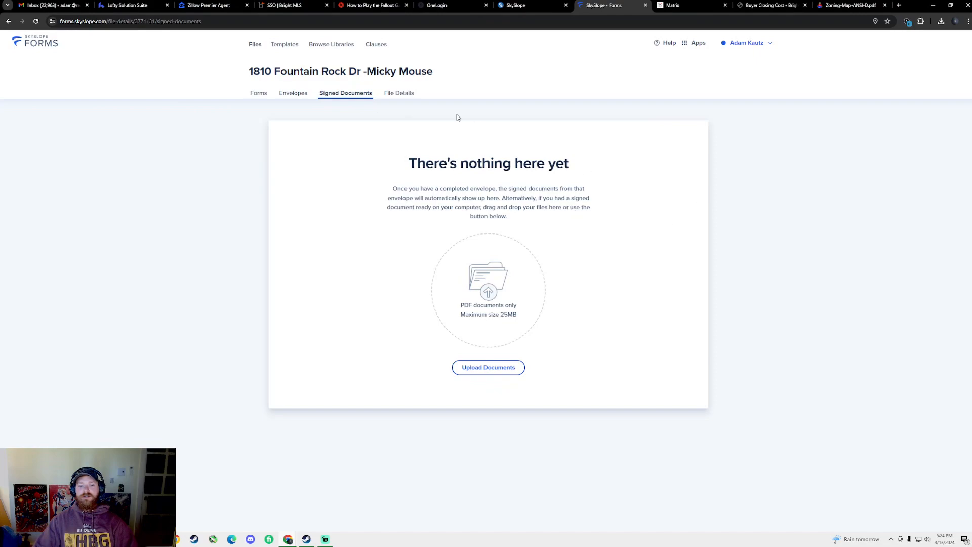
pyautogui.click(408, 99)
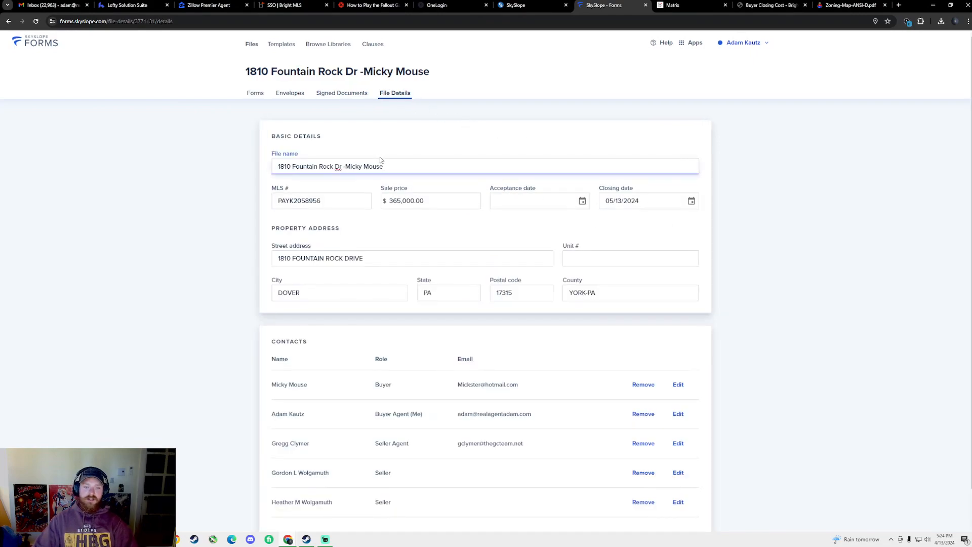
pyautogui.scroll(-1, 405, 169)
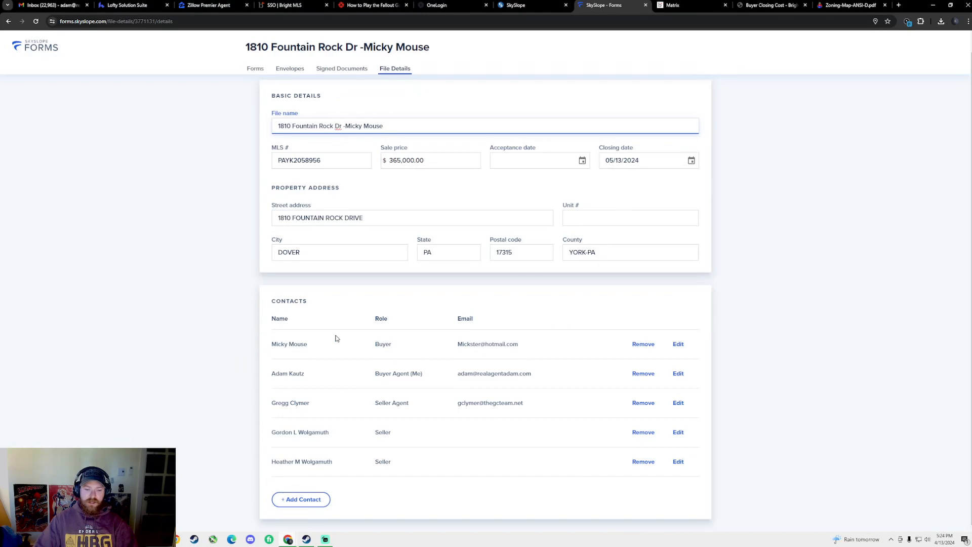
pyautogui.scroll(1, 615, 444)
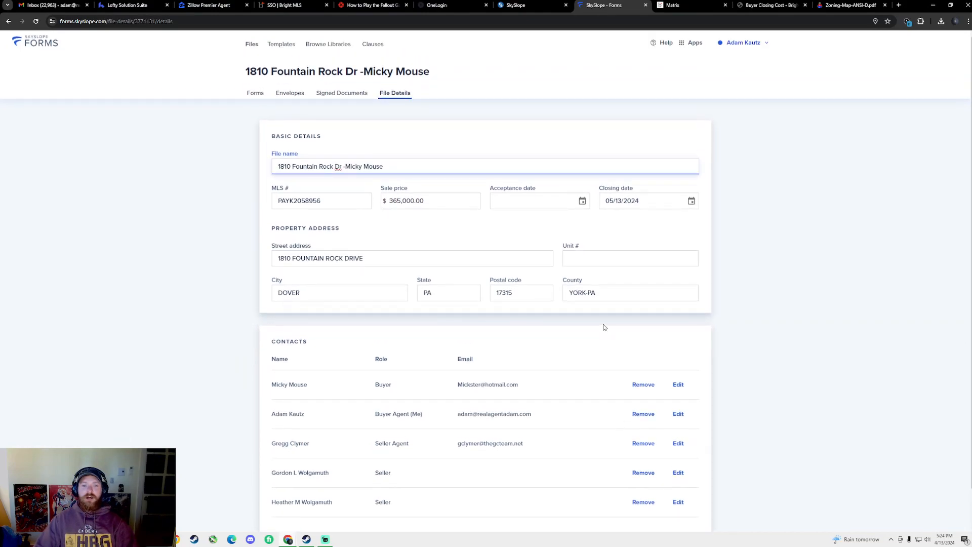
pyautogui.click(255, 93)
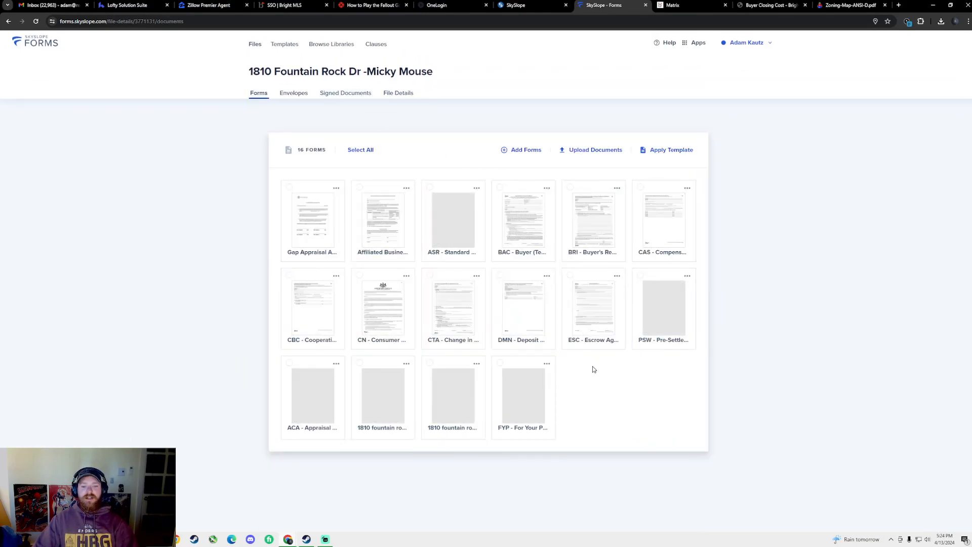
pyautogui.click(689, 5)
pyautogui.click(241, 133)
pyautogui.click(290, 125)
pyautogui.write('2')
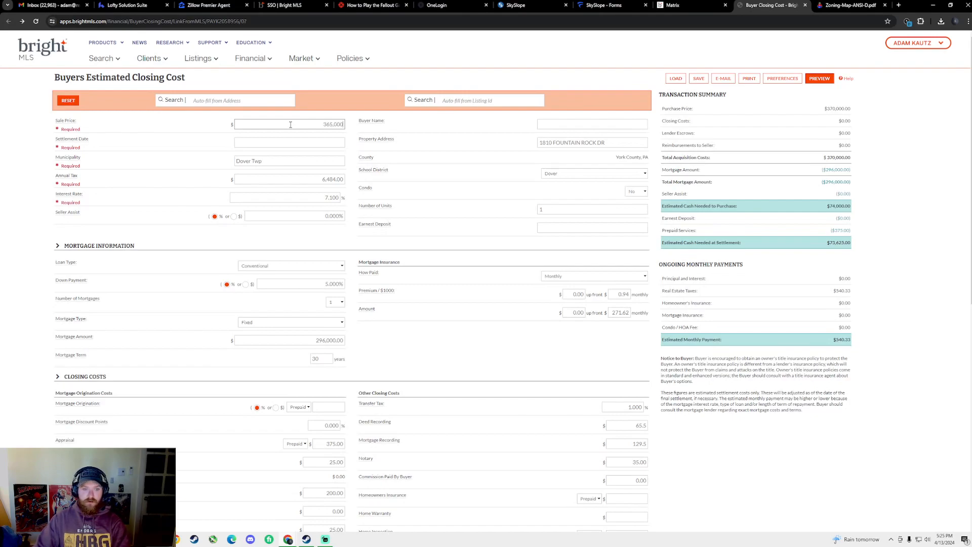
pyautogui.press('Tab')
pyautogui.press('Tab')
pyautogui.click(306, 142)
pyautogui.click(310, 158)
pyautogui.click(260, 203)
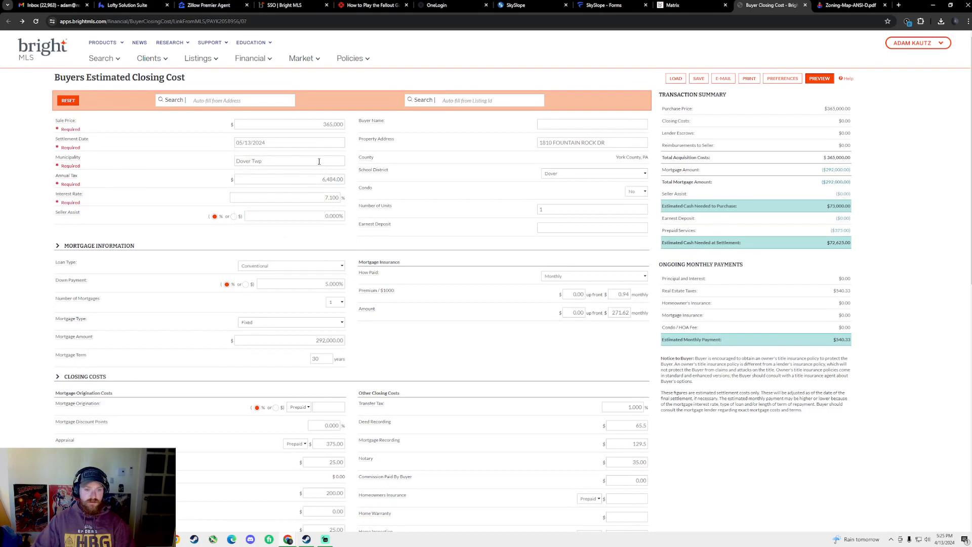
# Review the estimate and glance at the MLS listing, SkySlope file and dashboard tabs
pyautogui.scroll(-2, 296, 203)
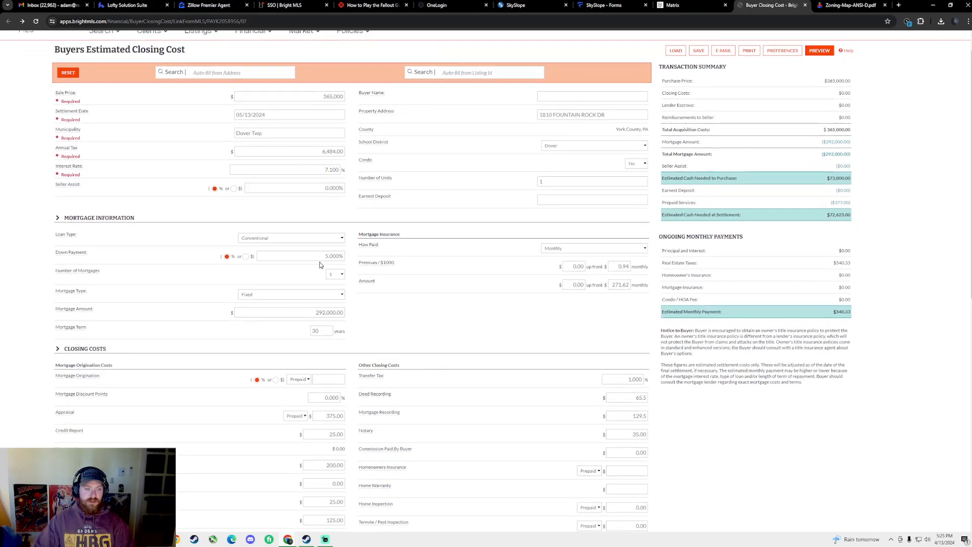
pyautogui.scroll(-1, 339, 225)
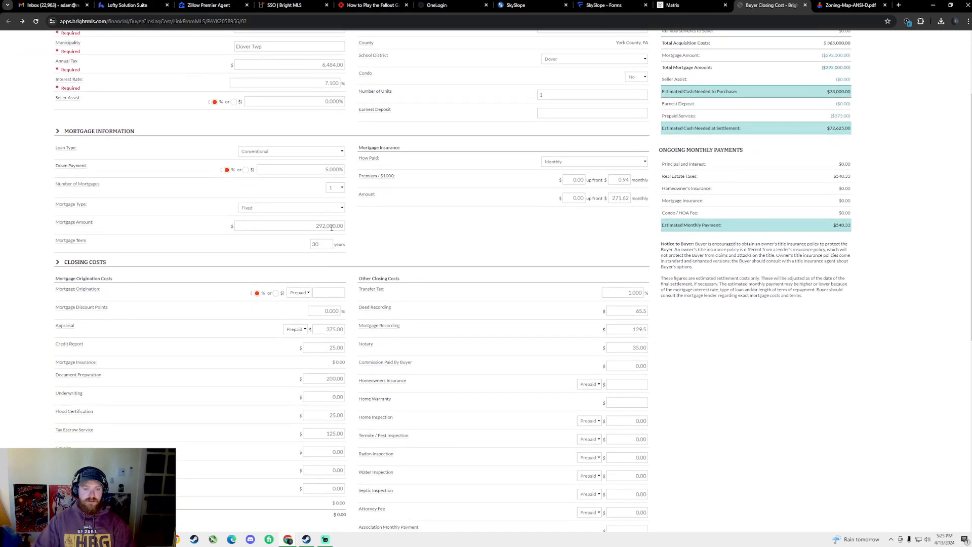
pyautogui.scroll(-2, 374, 232)
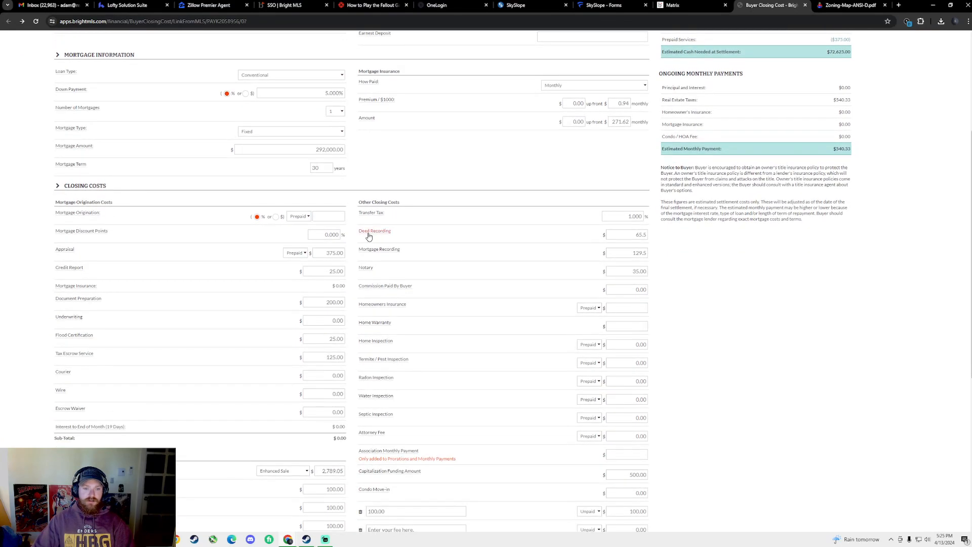
pyautogui.scroll(2, 375, 229)
pyautogui.click(704, 3)
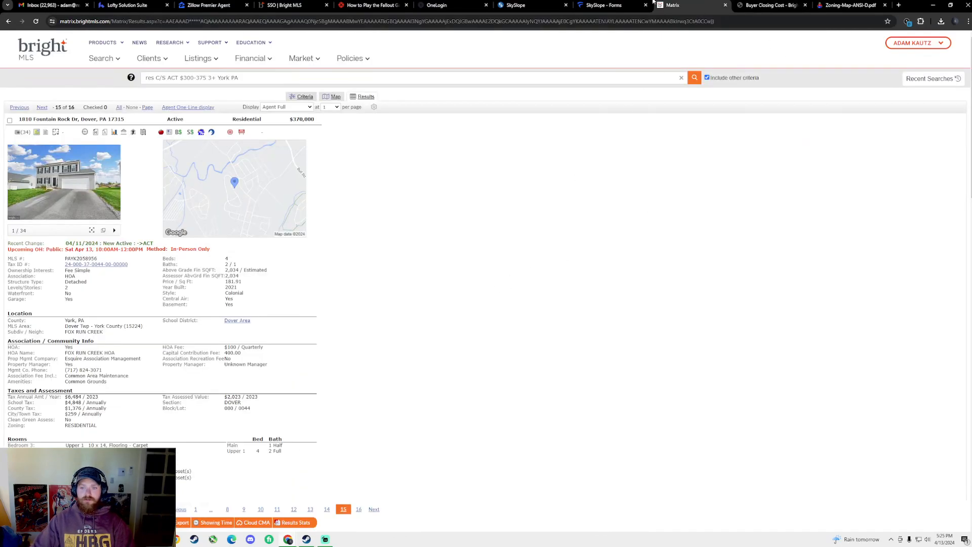
pyautogui.click(608, 4)
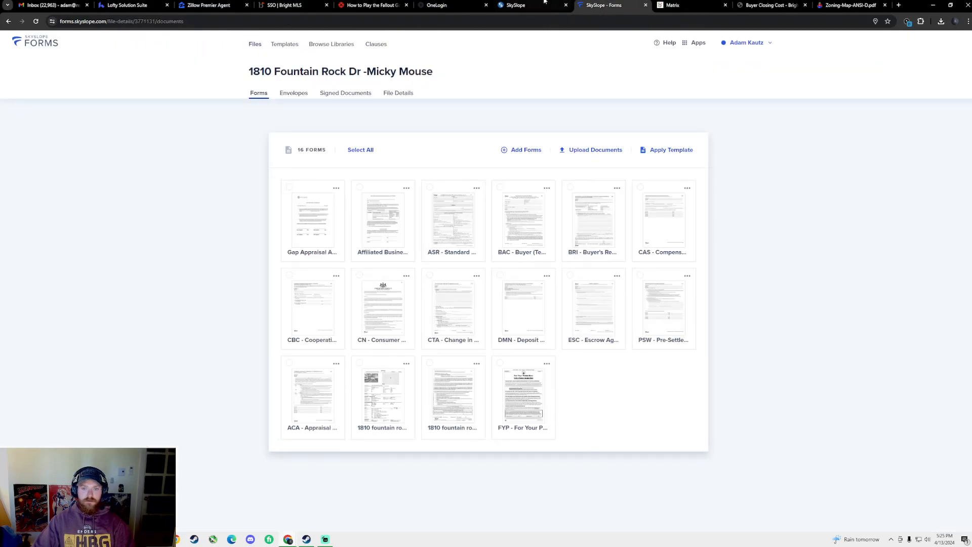
pyautogui.hotkey('ctrl', 'shift', 'Tab')
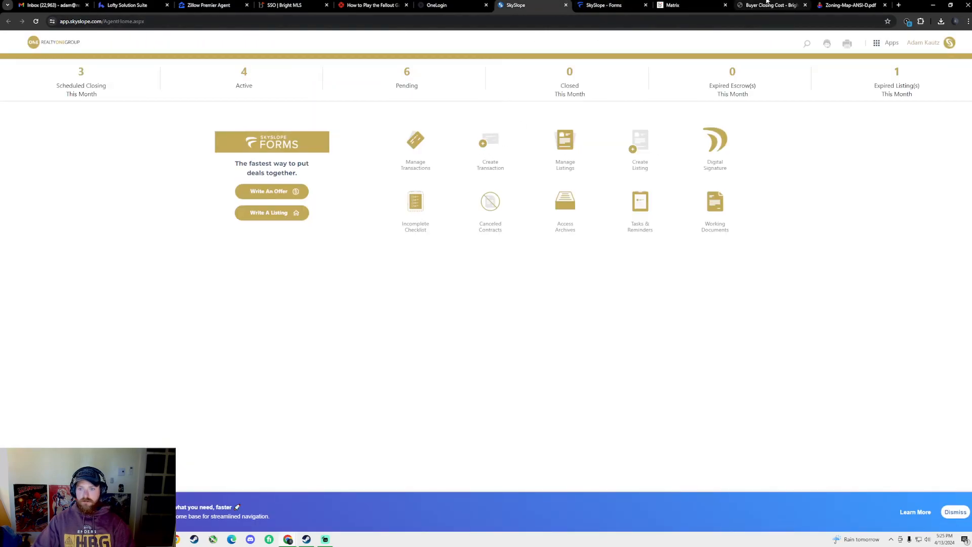
pyautogui.click(767, 5)
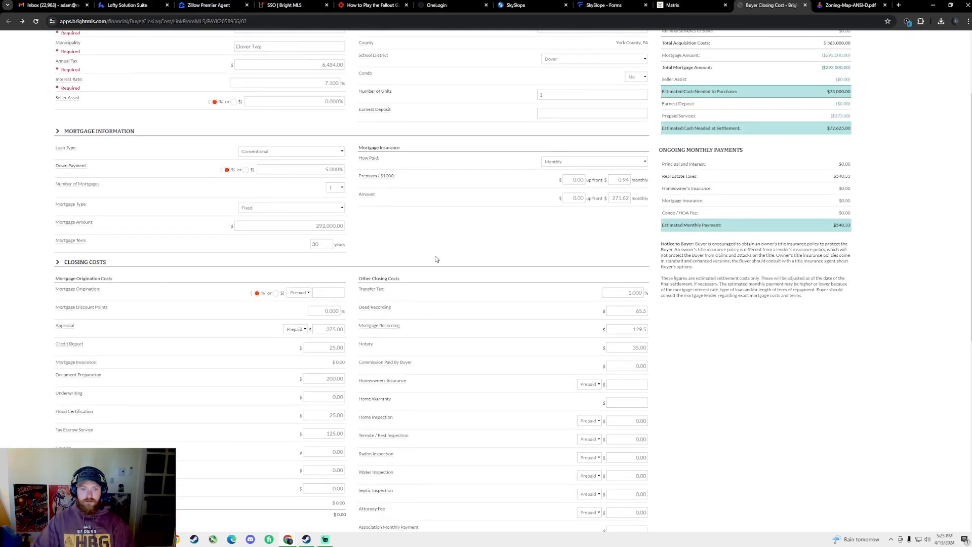
pyautogui.scroll(-3, 300, 176)
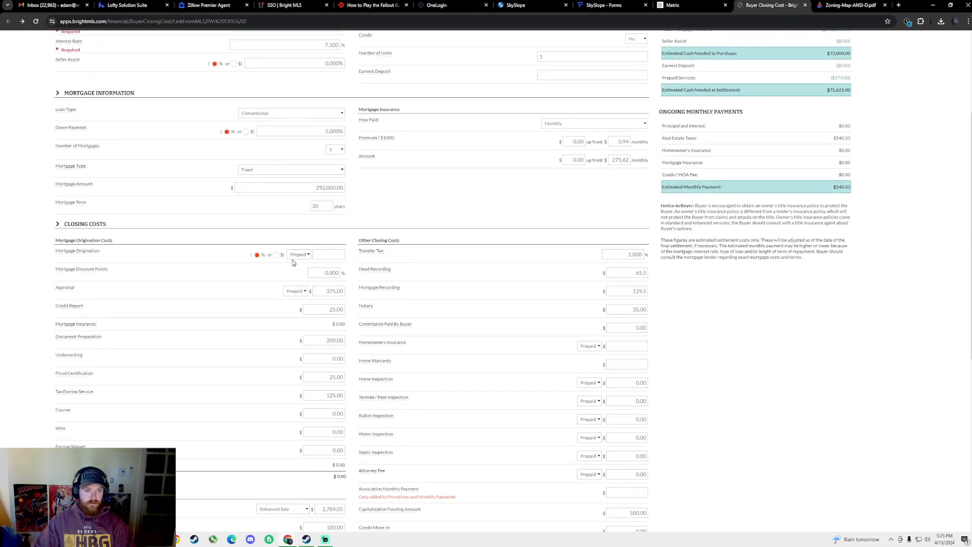
pyautogui.scroll(3, 326, 190)
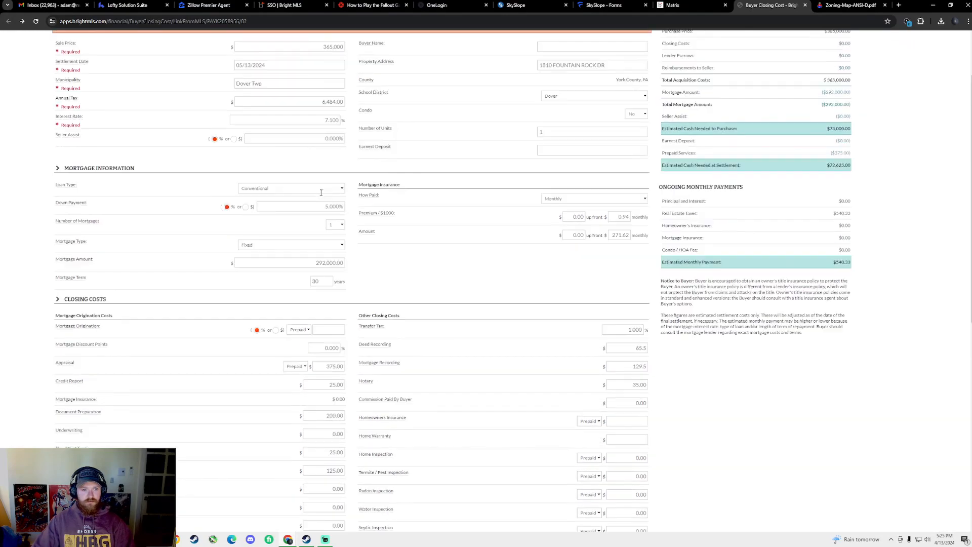
# Set the sale price to 365,000 with a 5% down payment
pyautogui.doubleClick(327, 125)
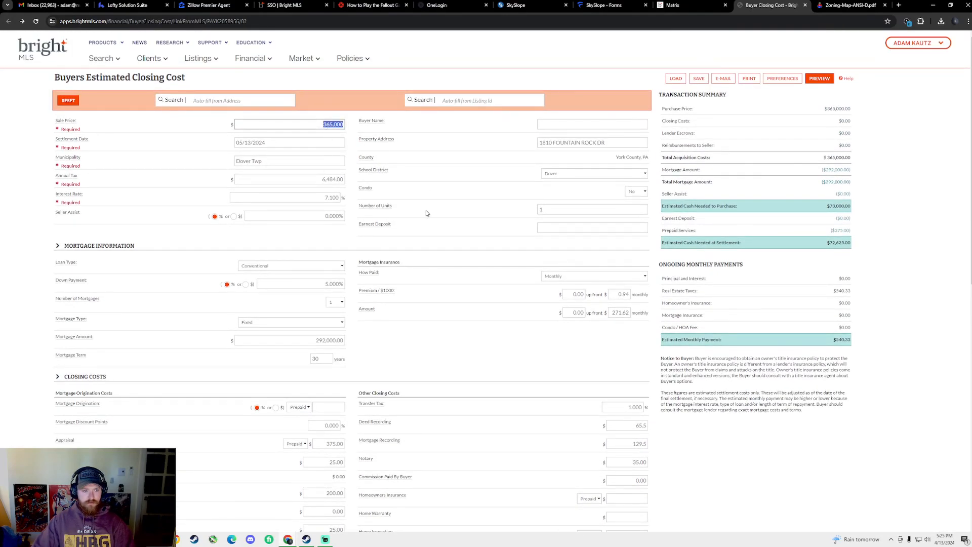
pyautogui.write('365,')
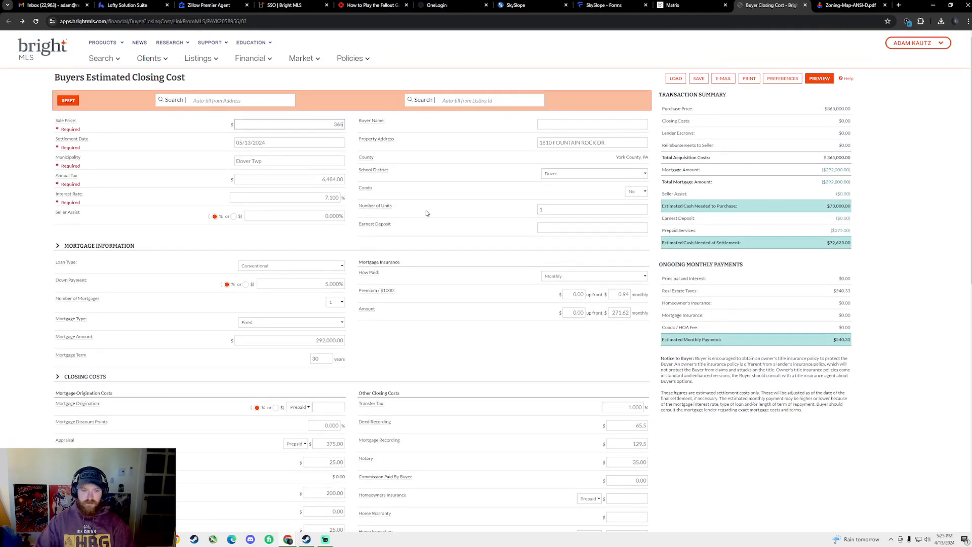
pyautogui.write('000')
pyautogui.click(334, 239)
pyautogui.doubleClick(327, 284)
pyautogui.write('5')
pyautogui.click(294, 309)
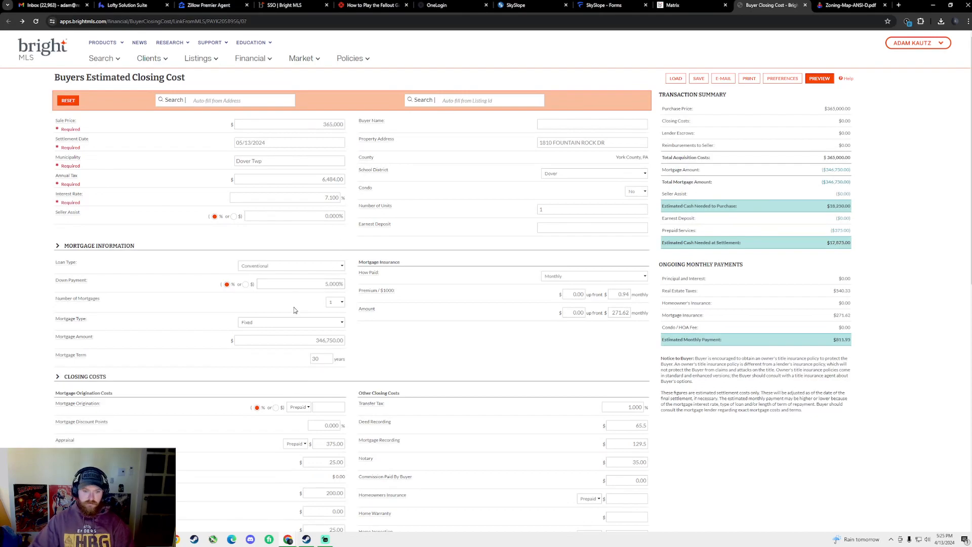
pyautogui.scroll(-3, 397, 326)
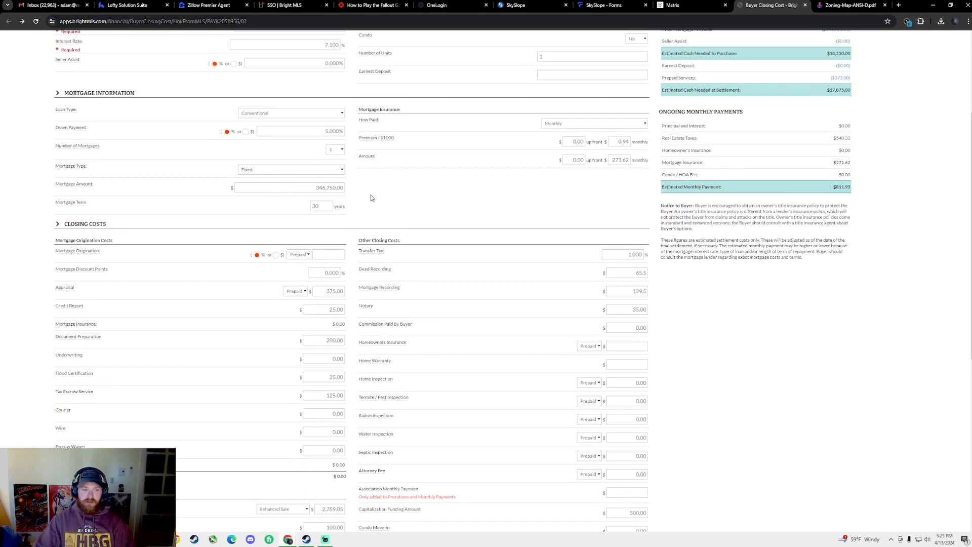
# Make mortgage origination an unpaid $1,195 flat fee and keep the appraisal prepaid
pyautogui.click(276, 256)
pyautogui.click(299, 255)
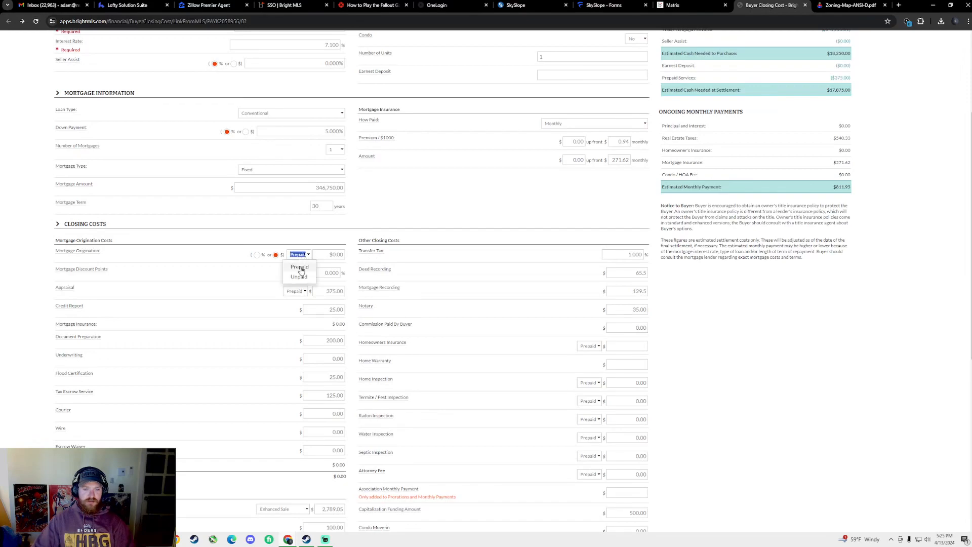
pyautogui.click(299, 276)
pyautogui.click(335, 254)
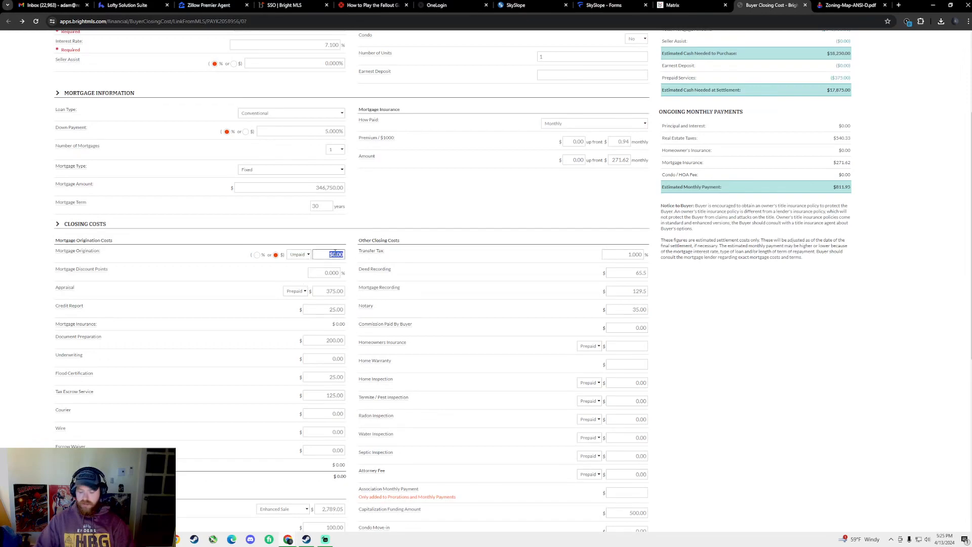
pyautogui.write('11')
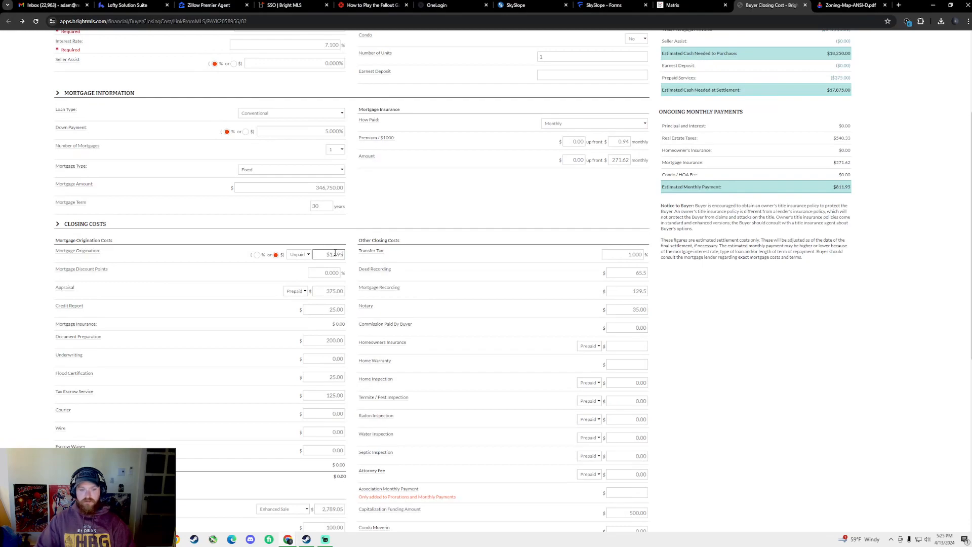
pyautogui.click(295, 291)
pyautogui.click(296, 306)
pyautogui.click(334, 292)
# Fill in the appraisal amount, then 35.00 each for the courier, next fee and escrow waiver
pyautogui.write('375')
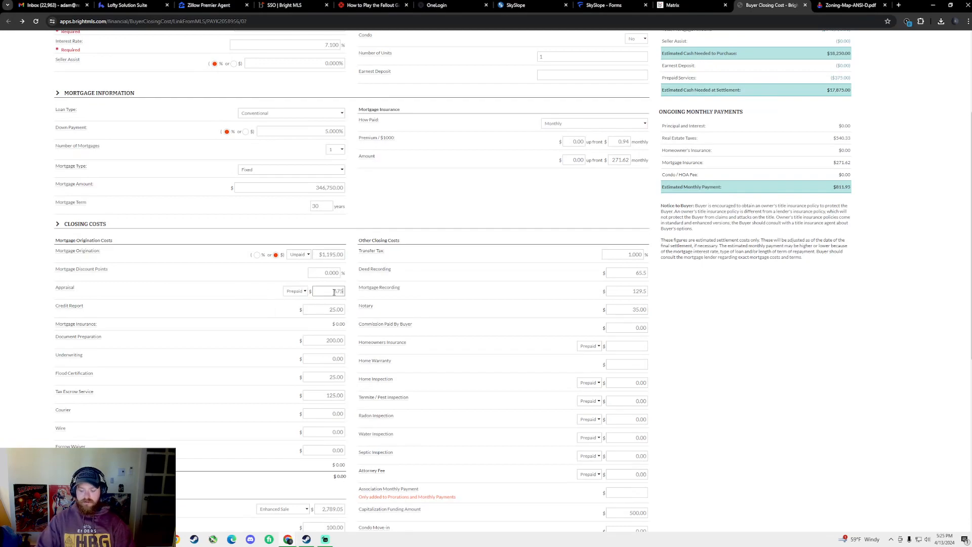
pyautogui.scroll(-2, 243, 268)
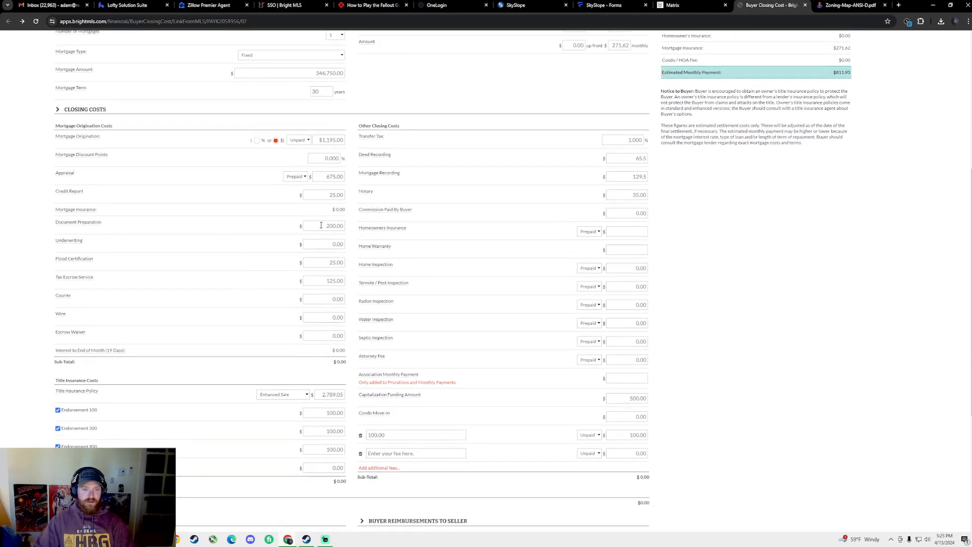
pyautogui.click(338, 299)
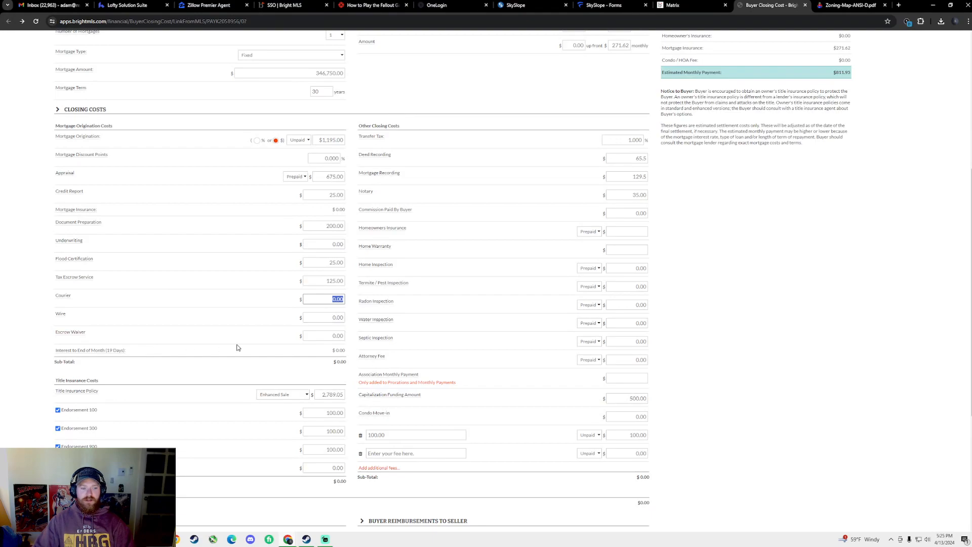
pyautogui.write('35')
pyautogui.click(336, 319)
pyautogui.write('35')
pyautogui.click(337, 335)
pyautogui.write('35')
pyautogui.click(283, 353)
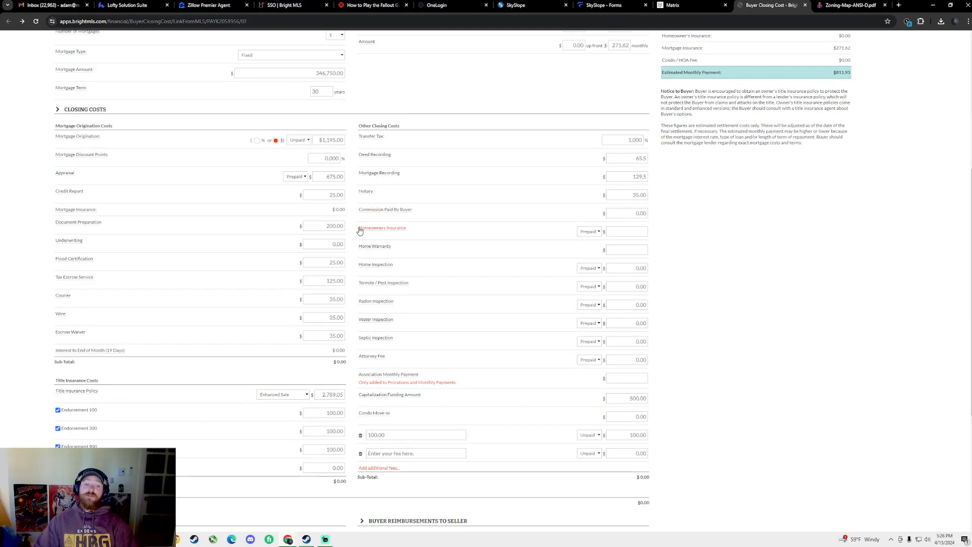
# Set mortgage discount points to 1 and the credit report fee to 35.00
pyautogui.click(314, 158)
pyautogui.write('1')
pyautogui.click(233, 236)
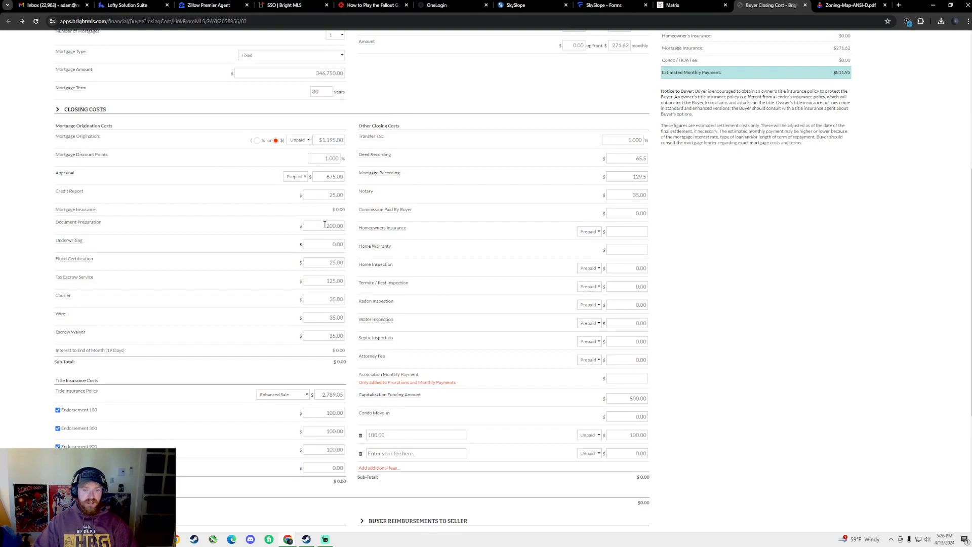
pyautogui.click(335, 195)
pyautogui.write('35')
pyautogui.click(297, 274)
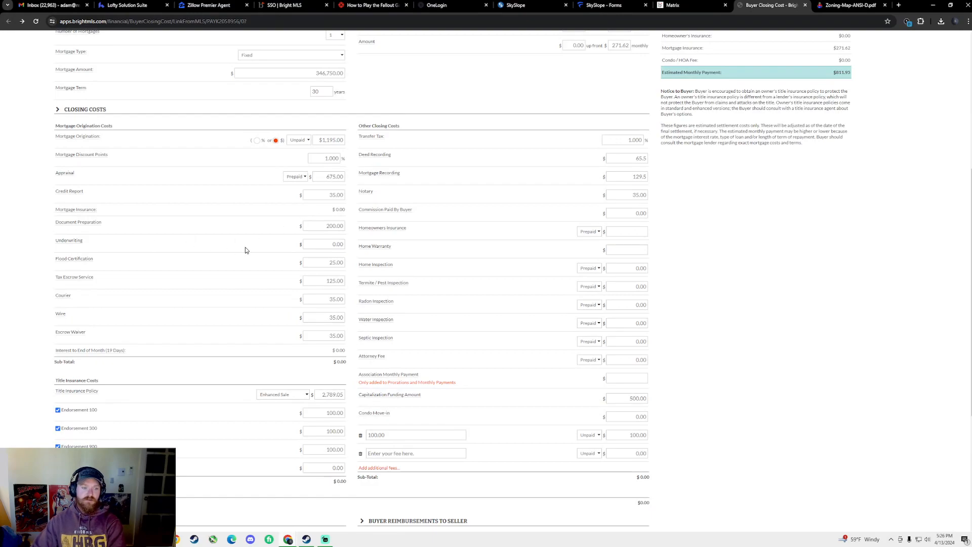
# Leave document preparation unchanged and set the Underwriting fee to 600.00
pyautogui.click(327, 226)
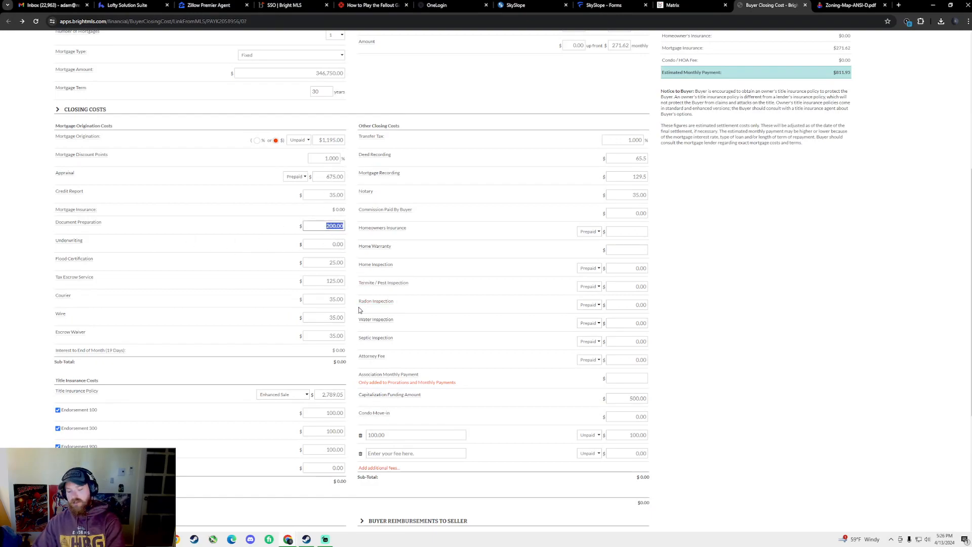
pyautogui.click(262, 279)
pyautogui.click(335, 244)
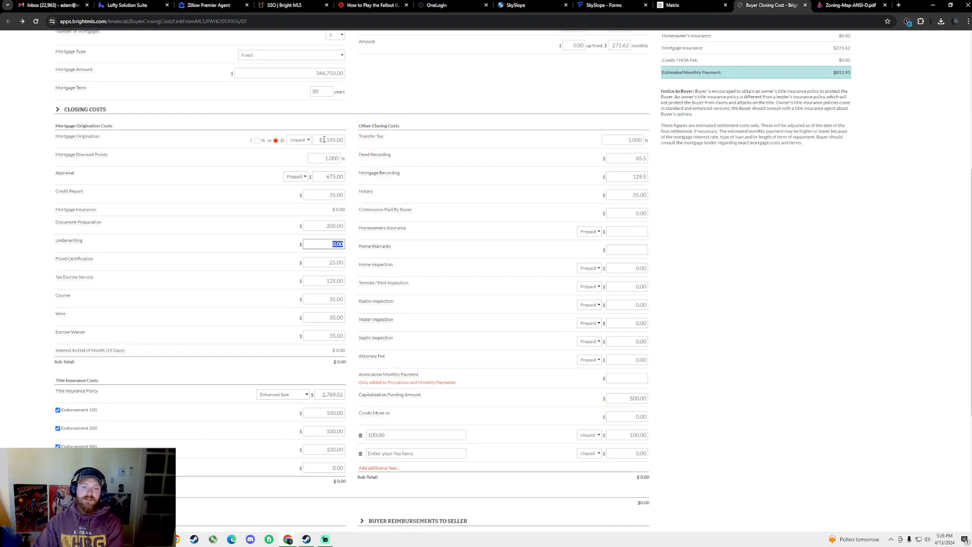
pyautogui.write('600')
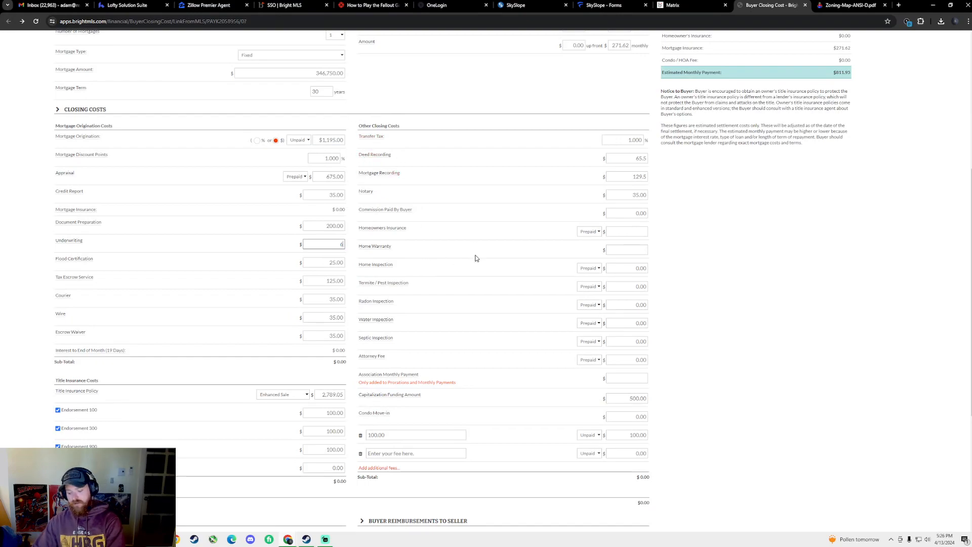
pyautogui.click(276, 297)
# Set the County Tax and Municipal Tax lender escrows to 12 months each
pyautogui.scroll(-4, 278, 299)
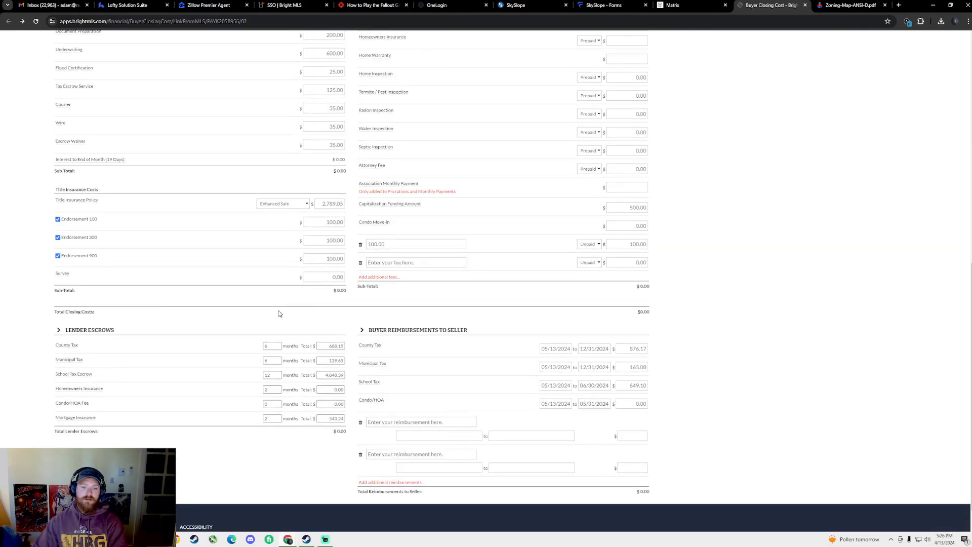
pyautogui.scroll(4, 274, 316)
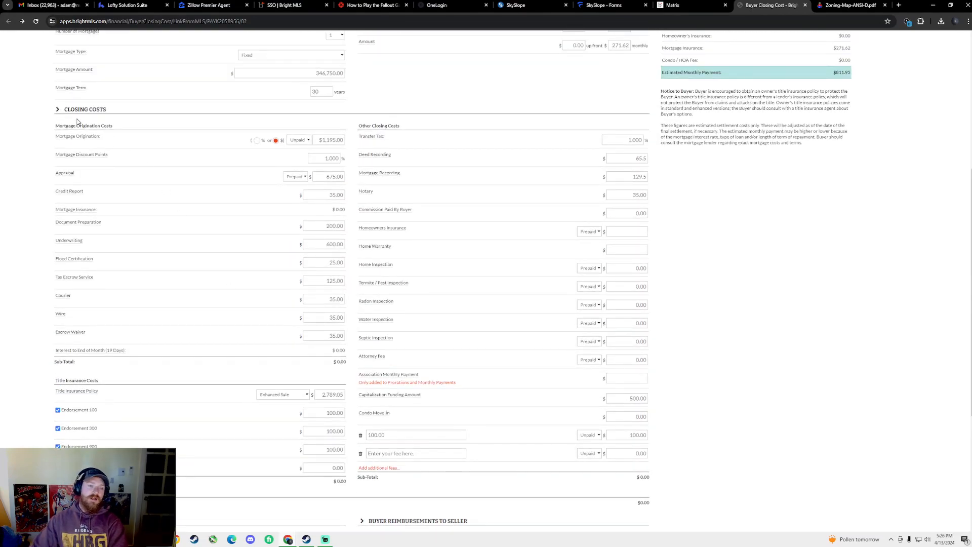
pyautogui.scroll(-3, 187, 352)
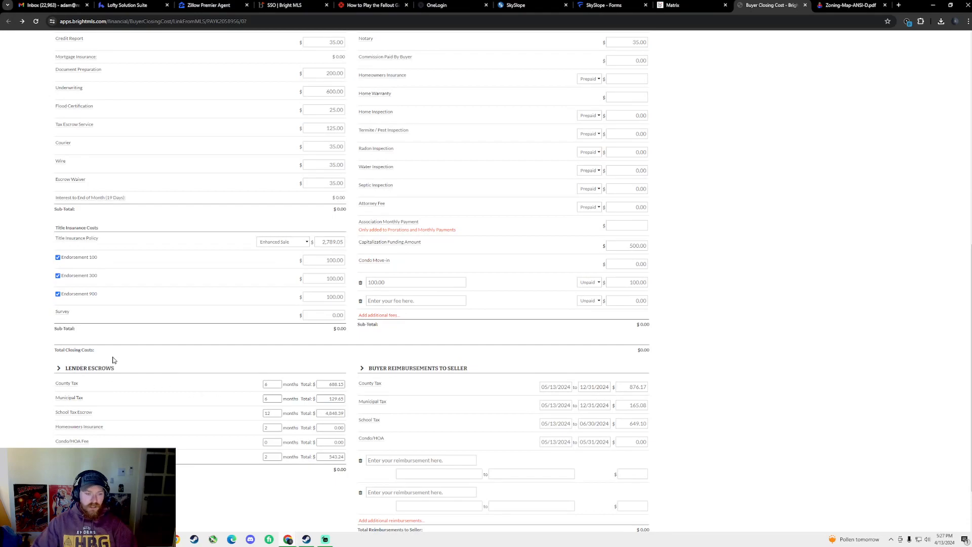
pyautogui.write('12')
pyautogui.press('Tab')
pyautogui.write('12')
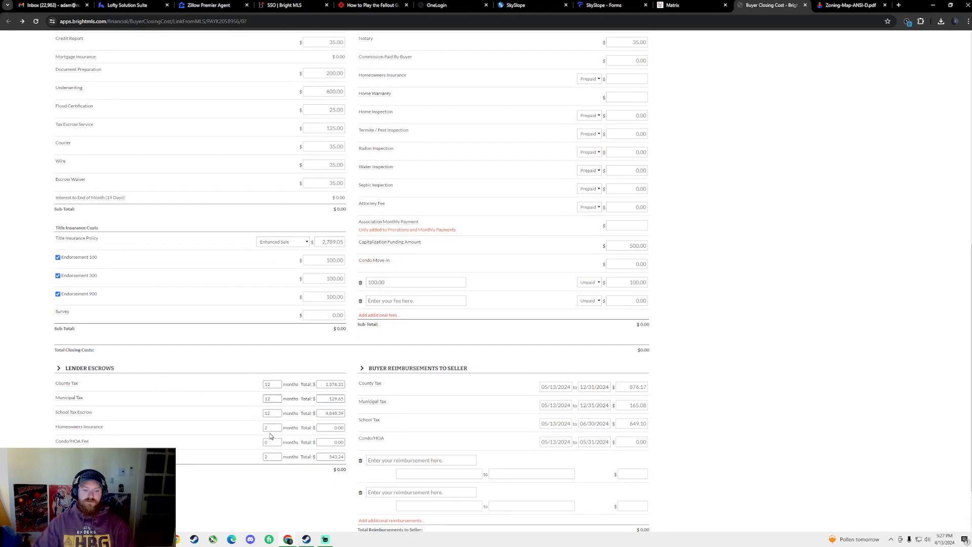
pyautogui.click(303, 351)
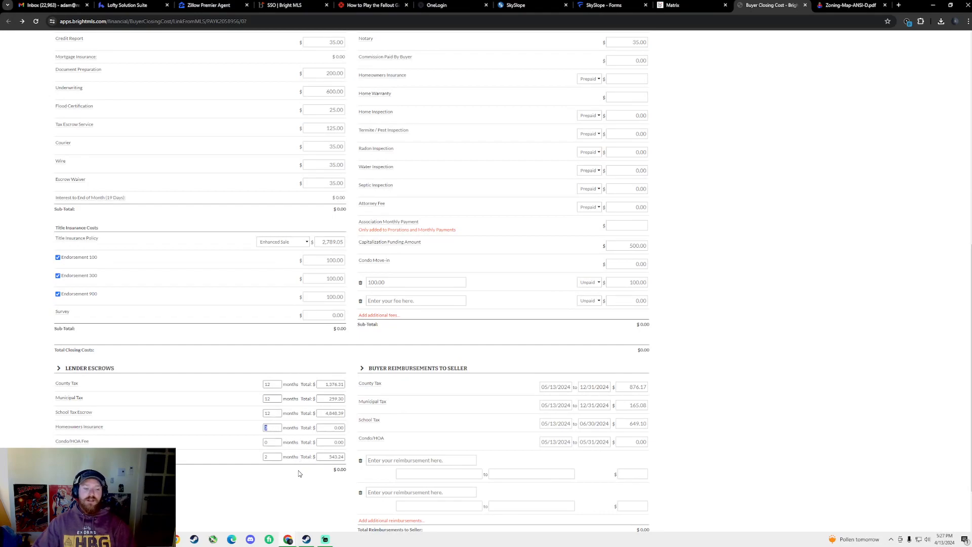
pyautogui.click(211, 437)
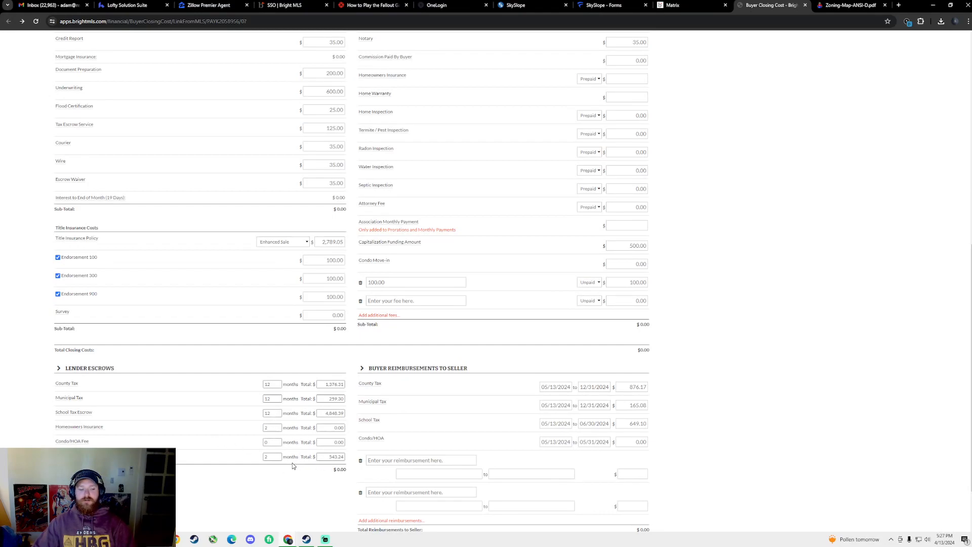
pyautogui.scroll(8, 284, 466)
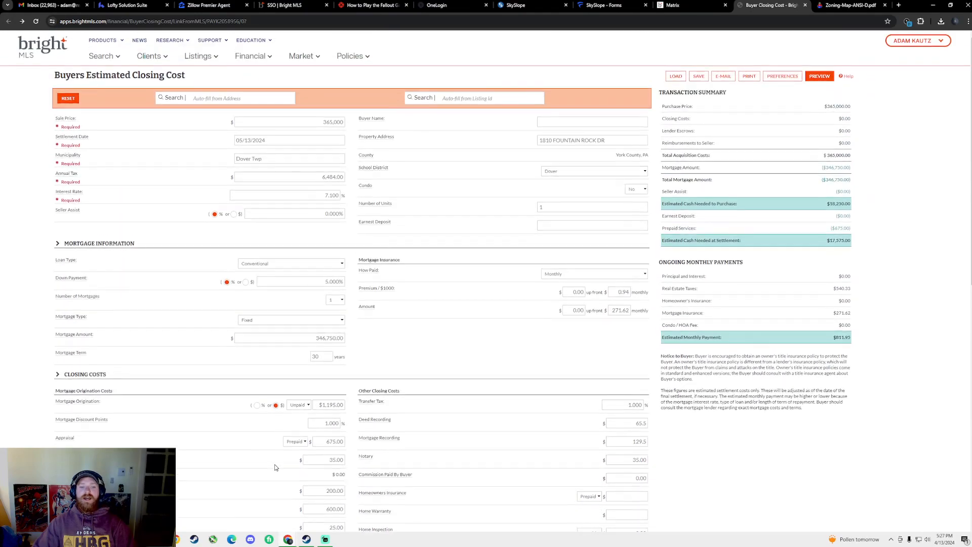
# Fill in the buyer's name and enter a 3,500 earnest deposit
pyautogui.scroll(-10, 279, 461)
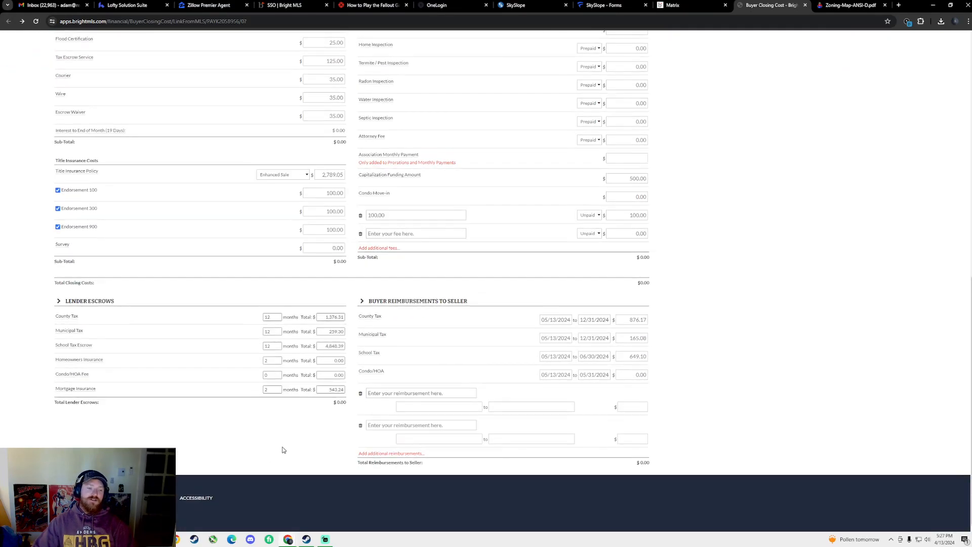
pyautogui.scroll(10, 283, 450)
pyautogui.click(572, 123)
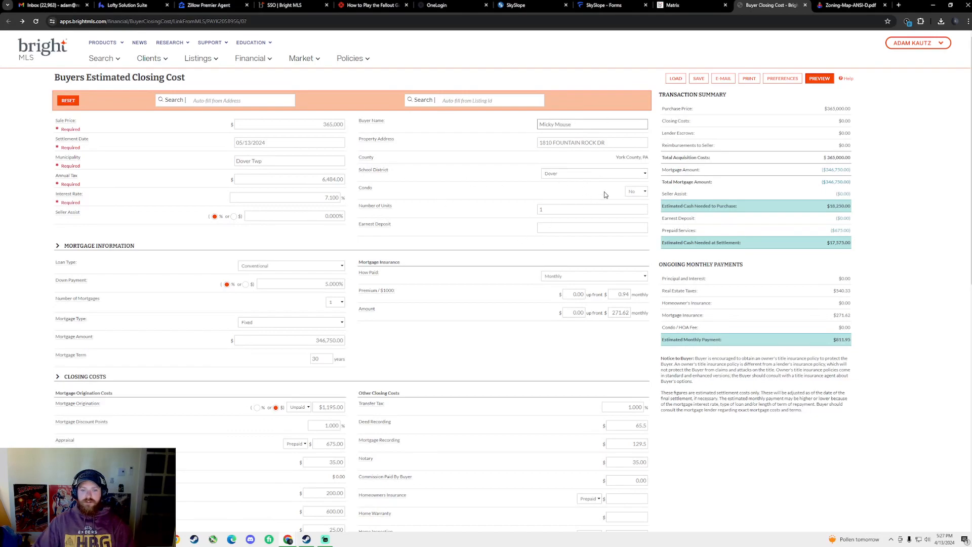
pyautogui.click(567, 226)
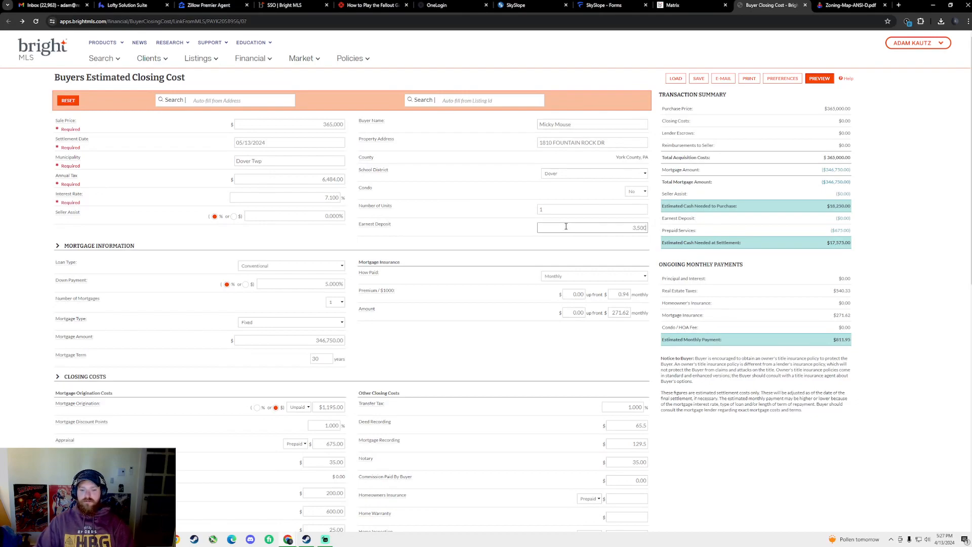
pyautogui.write('3,500')
pyautogui.press('Tab')
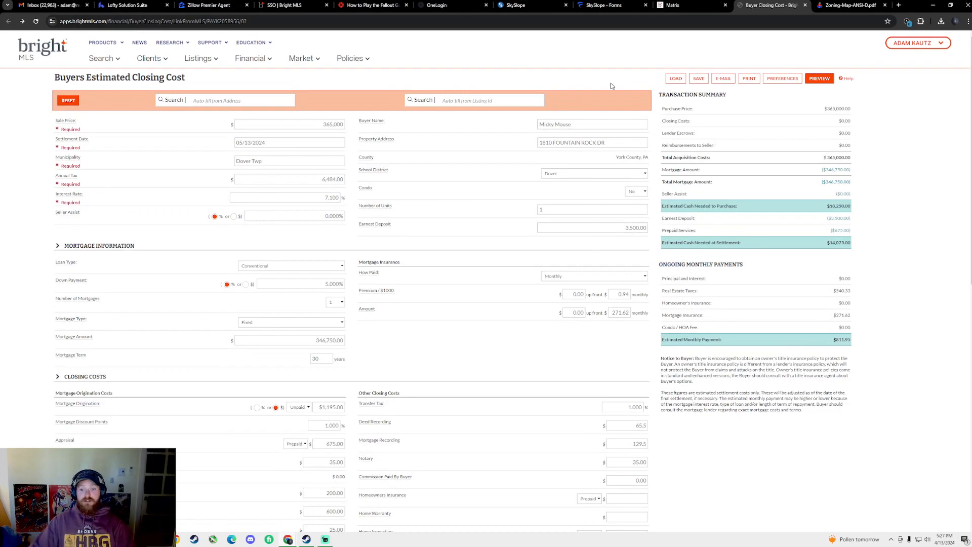
# Check the loan type options and keep it as Conventional
pyautogui.scroll(-2, 547, 276)
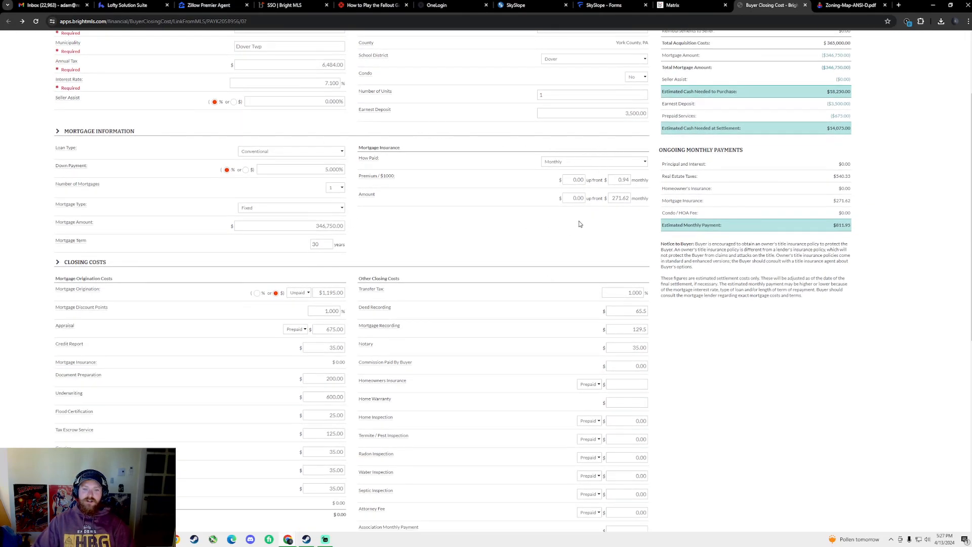
pyautogui.click(335, 153)
pyautogui.click(428, 233)
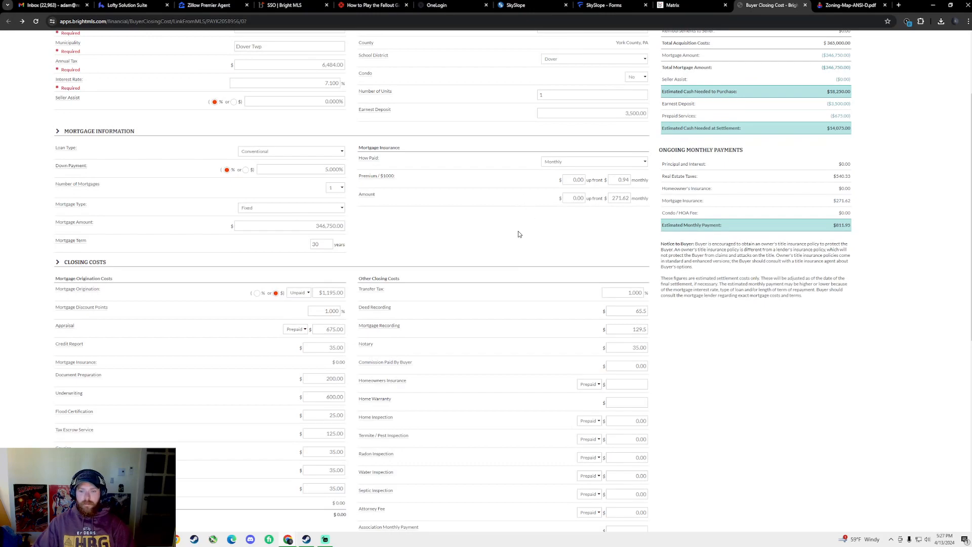
# Change the Deed Recording fee to 125.00
pyautogui.scroll(-2, 521, 228)
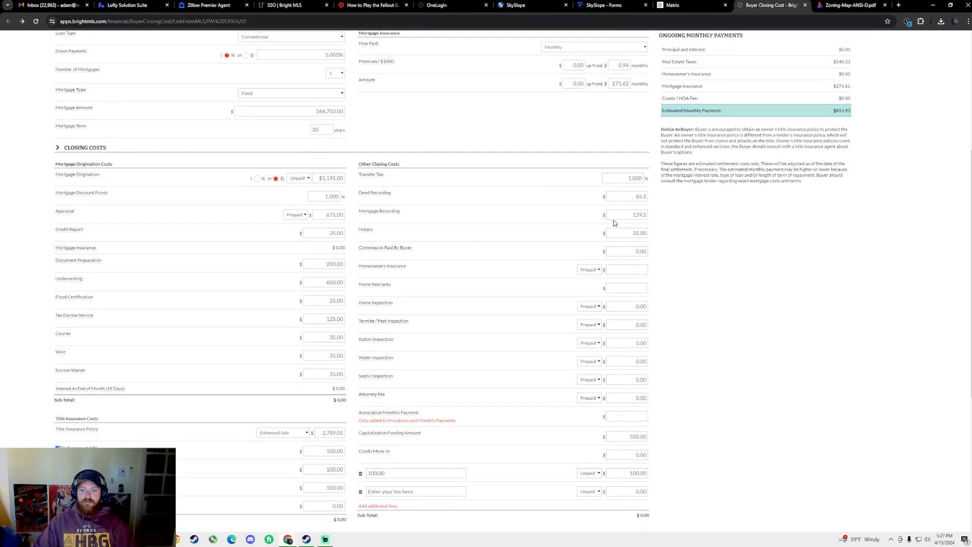
pyautogui.scroll(-1, 632, 210)
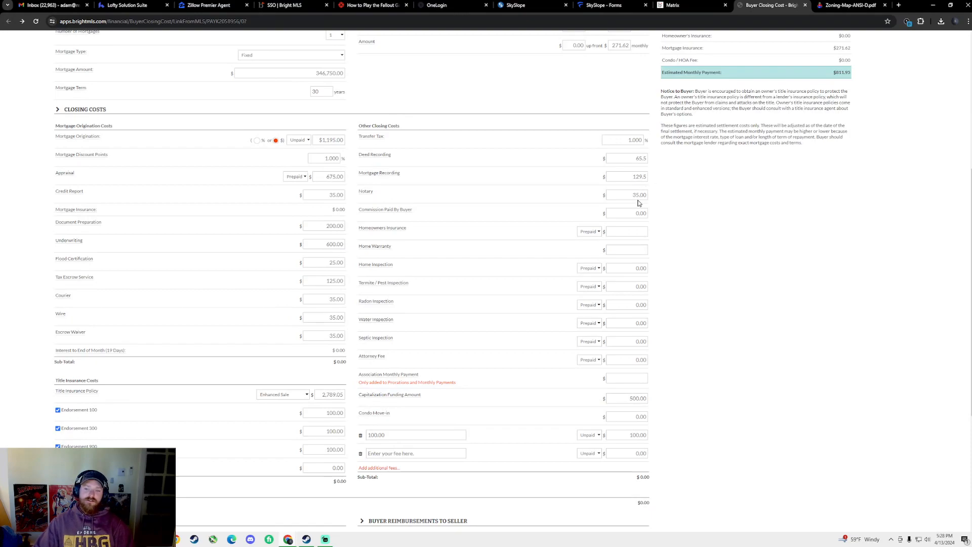
pyautogui.doubleClick(645, 159)
pyautogui.write('125.00')
pyautogui.click(740, 208)
pyautogui.click(810, 248)
# Review the Mortgage Recording, Notary and Commission Paid By Buyer fees, then view the Matrix listing
pyautogui.doubleClick(636, 178)
pyautogui.click(750, 202)
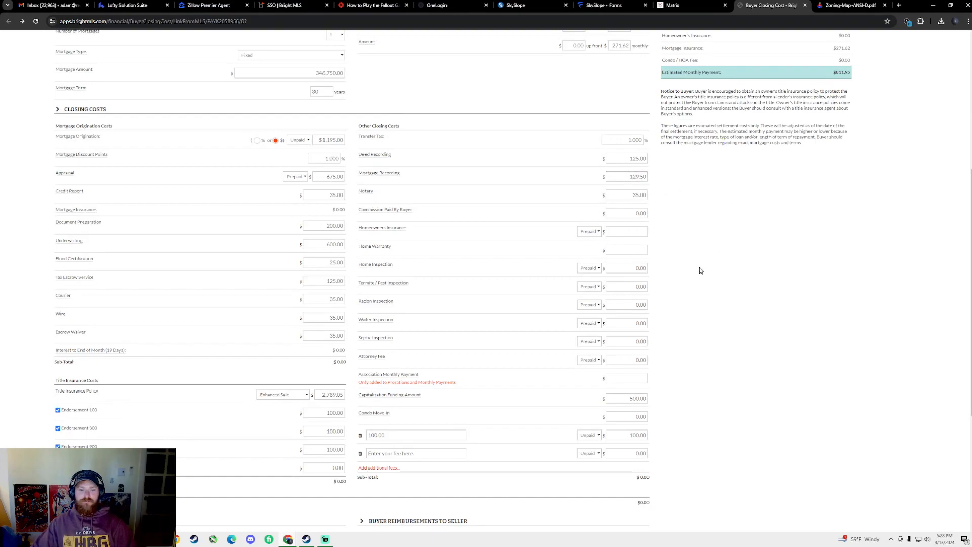
pyautogui.doubleClick(643, 195)
pyautogui.click(768, 280)
pyautogui.doubleClick(640, 213)
pyautogui.click(813, 291)
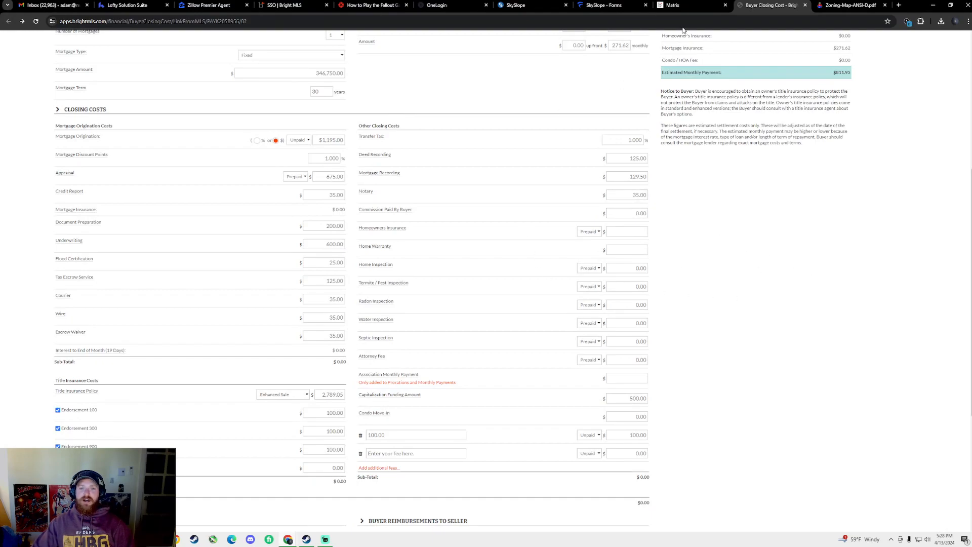
pyautogui.click(678, 6)
pyautogui.scroll(-15, 621, 101)
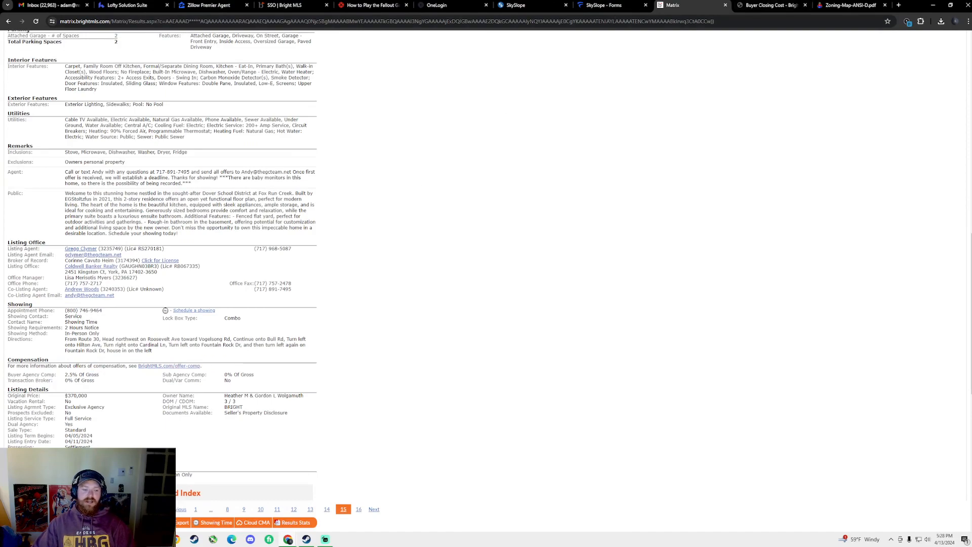
# Open Windows Calculator and compute 365,000 × 0.005 = 1,825
pyautogui.press('super')
pyautogui.write('calc')
pyautogui.press('Return')
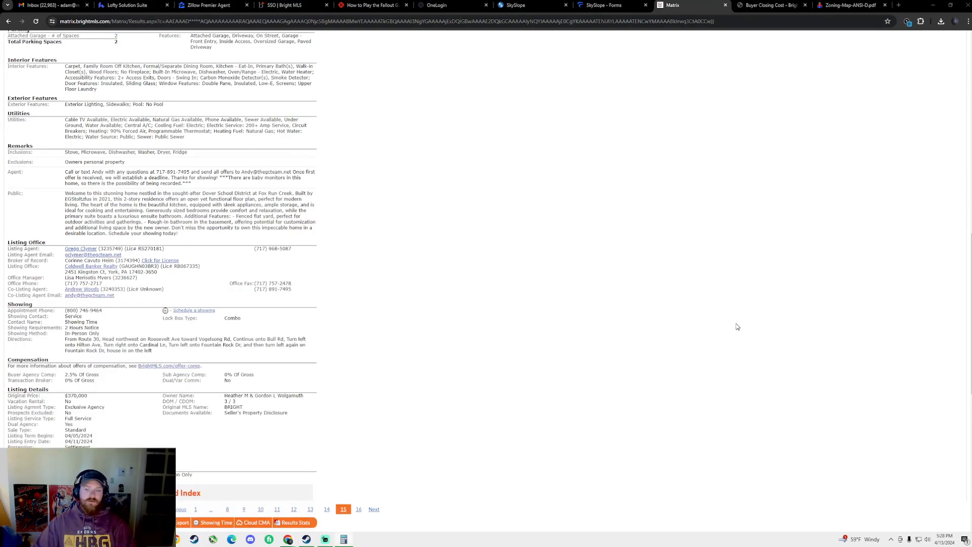
pyautogui.click(520, 294)
pyautogui.click(512, 278)
pyautogui.click(494, 280)
pyautogui.click(488, 315)
pyautogui.click(489, 315)
pyautogui.click(489, 315)
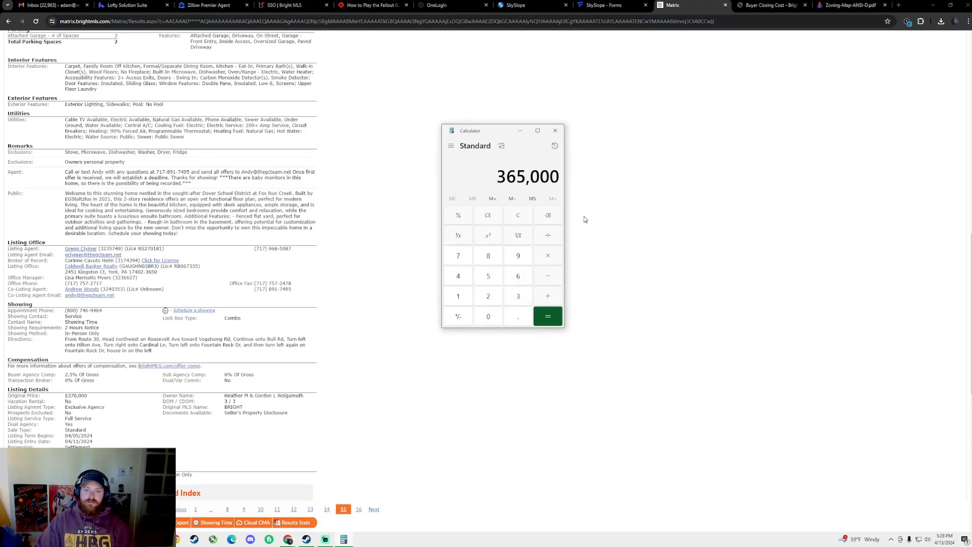
pyautogui.click(548, 257)
pyautogui.click(517, 319)
pyautogui.click(489, 317)
pyautogui.click(489, 317)
pyautogui.click(487, 277)
pyautogui.click(548, 318)
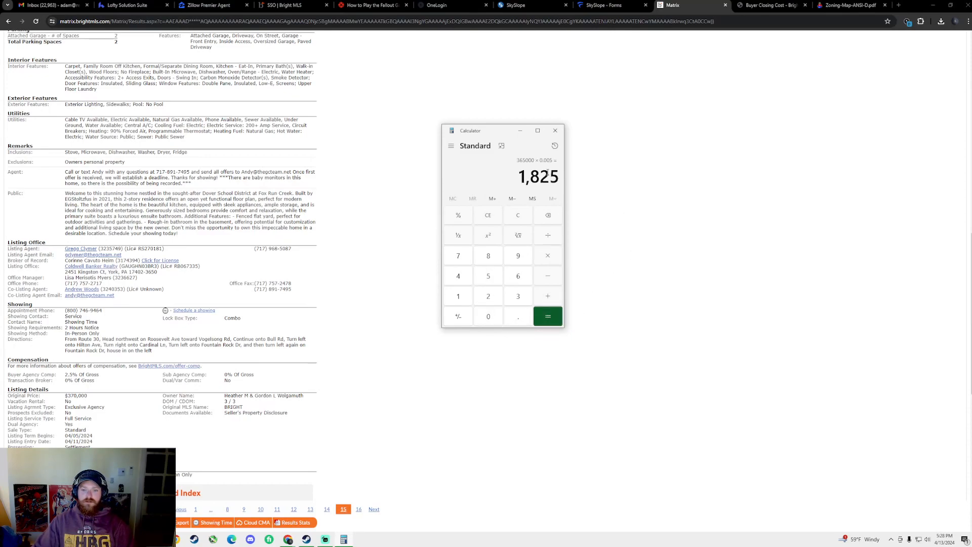
# Return to the Buyer Closing Cost form in the browser
pyautogui.click(773, 254)
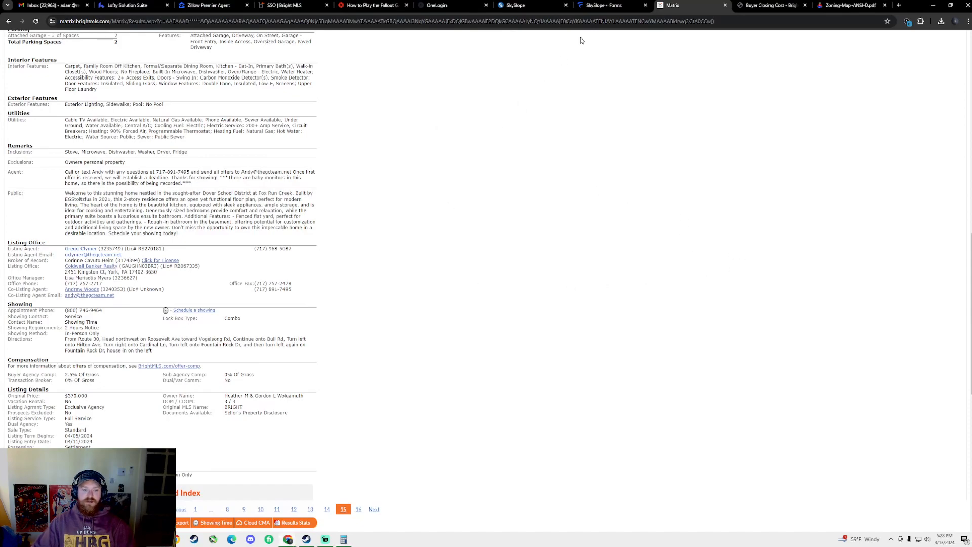
pyautogui.click(604, 5)
pyautogui.click(673, 5)
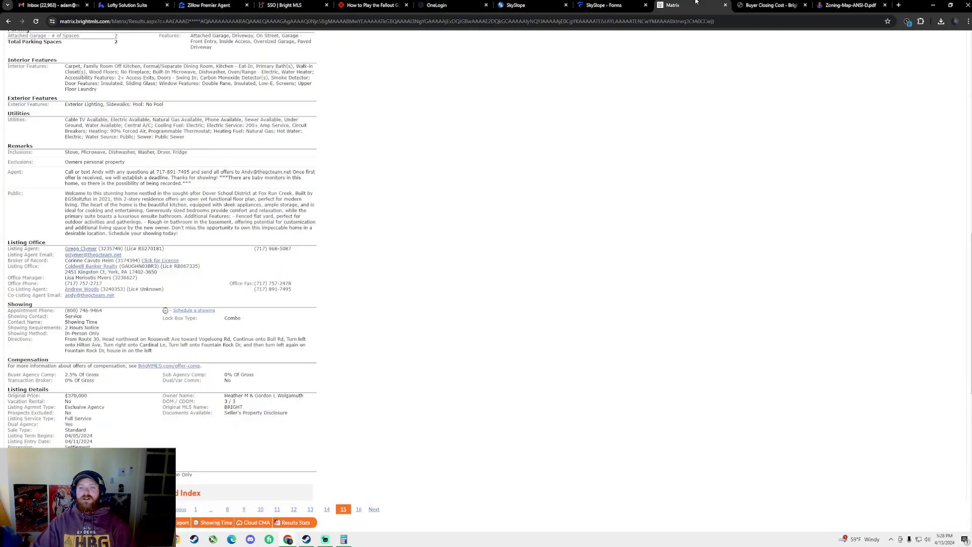
pyautogui.click(772, 5)
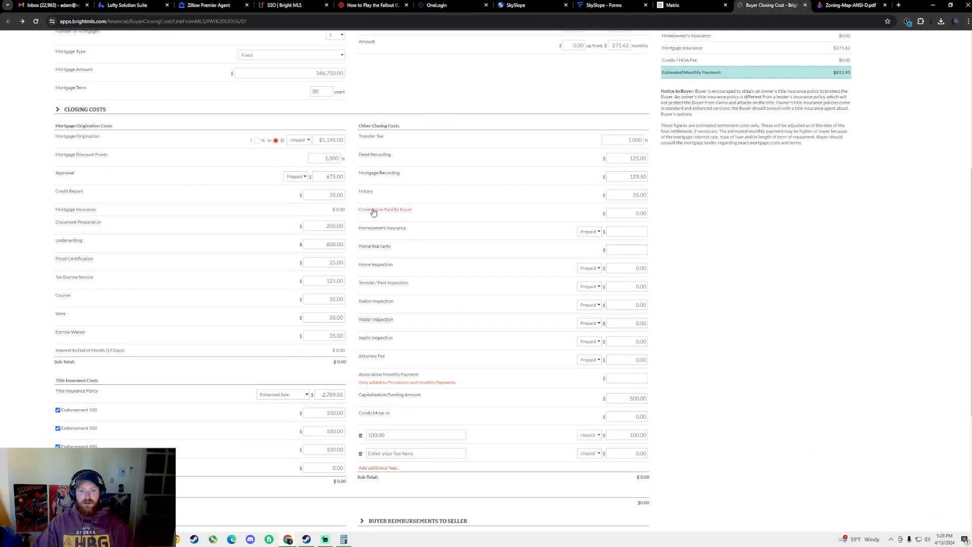
# Paste the calculated 1,825 into Commission Paid By Buyer
pyautogui.click(622, 213)
pyautogui.write('1,825.00')
pyautogui.click(827, 283)
# Enter 1,000 for Homeowners Insurance and review the updated estimate
pyautogui.click(622, 234)
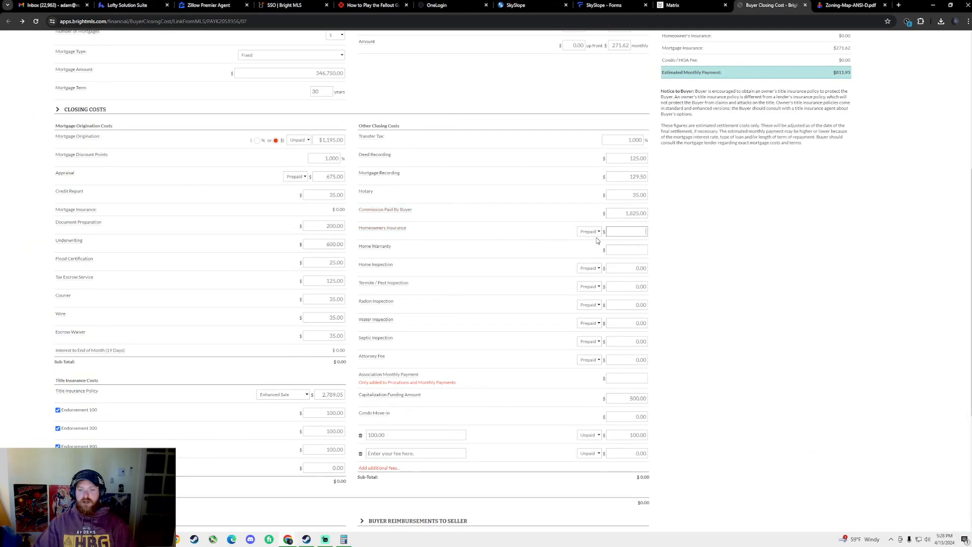
pyautogui.write('1000')
pyautogui.click(704, 277)
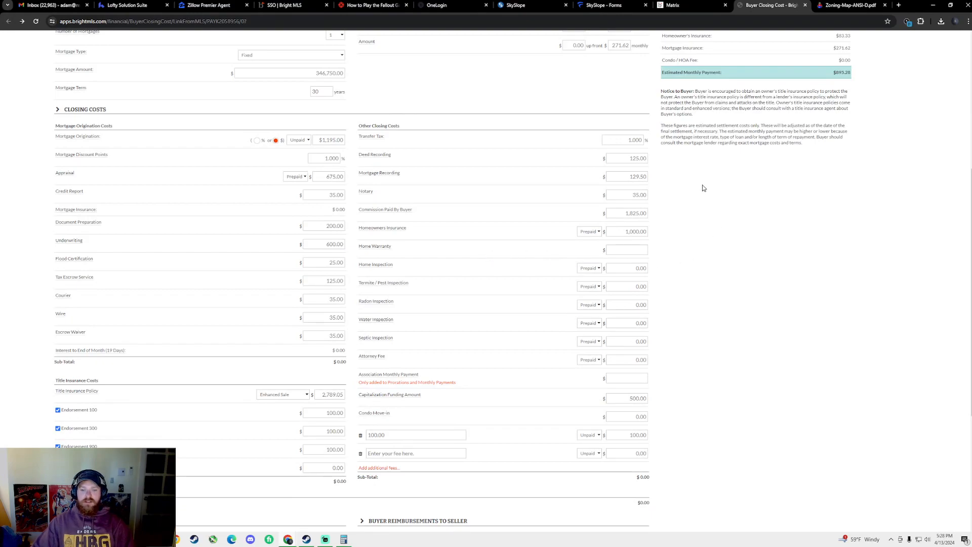
pyautogui.scroll(3, 765, 63)
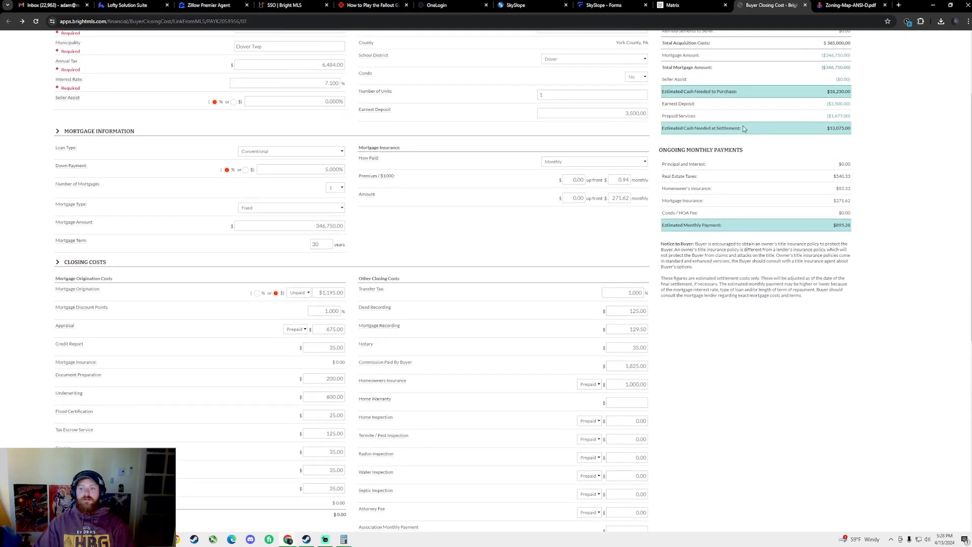
pyautogui.scroll(-2, 719, 334)
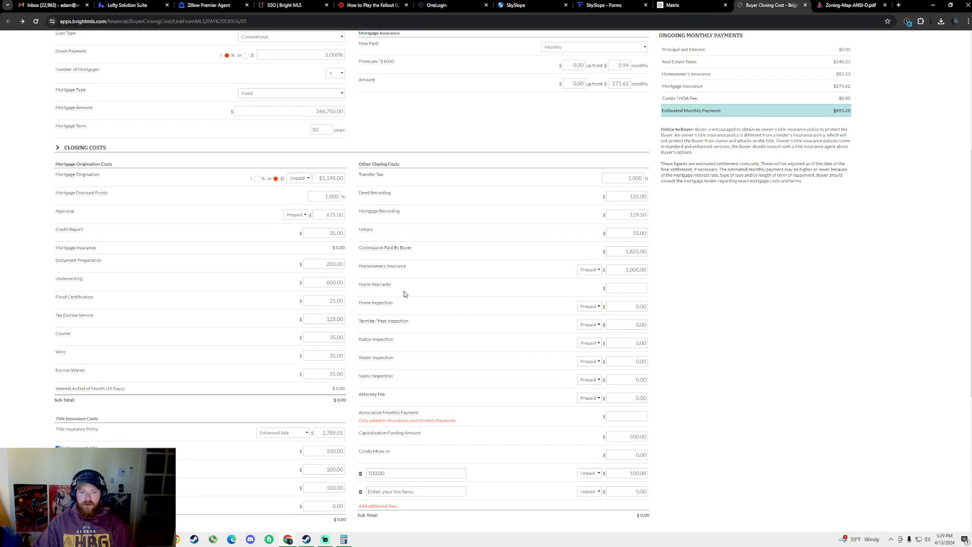
pyautogui.scroll(-1, 462, 296)
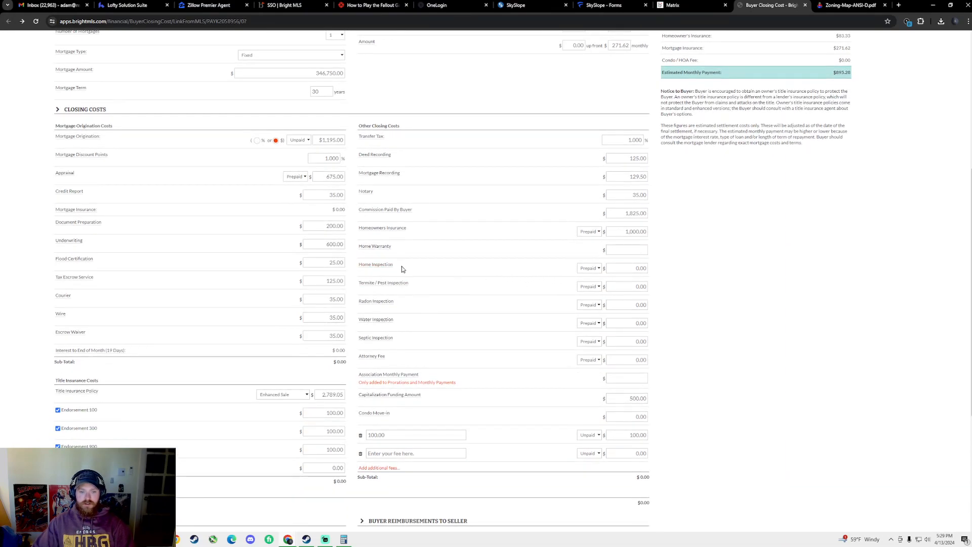
pyautogui.scroll(-1, 402, 270)
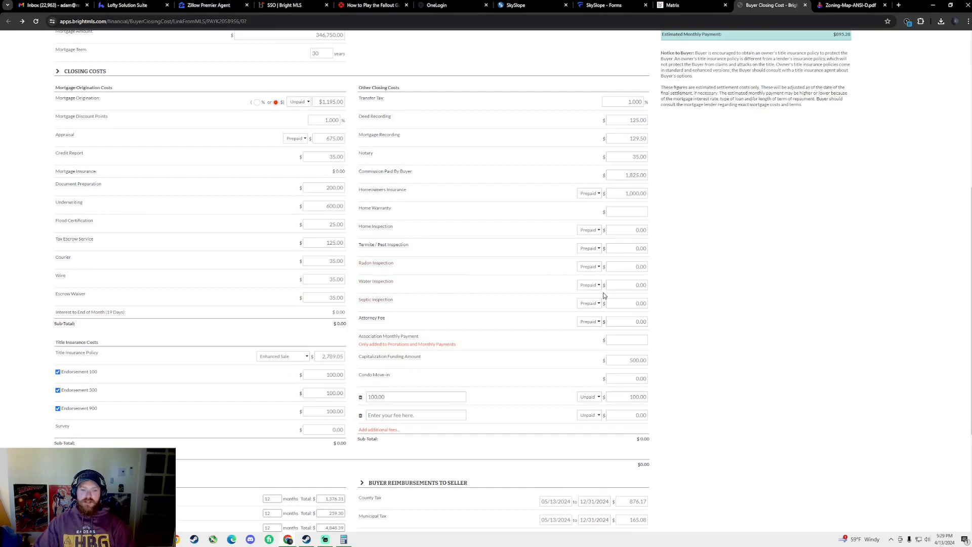
# Enter the inspection fees: Home Inspection 375, Termite / Pest 75, Radon 125
pyautogui.click(635, 230)
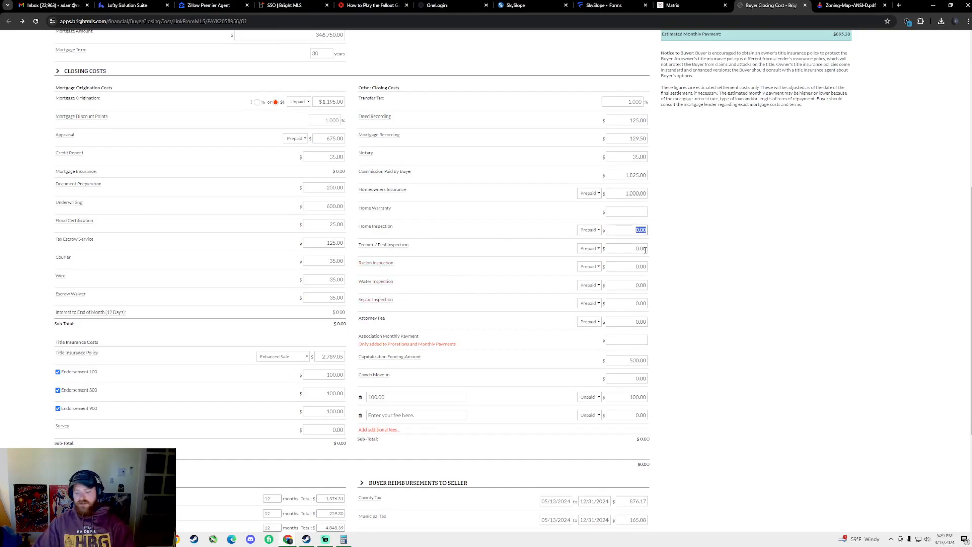
pyautogui.write('753')
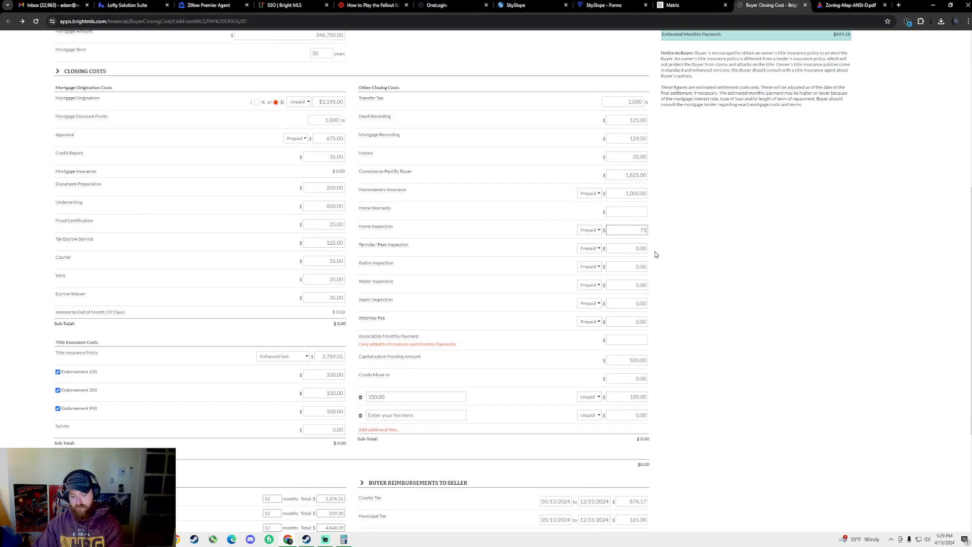
pyautogui.click(633, 247)
pyautogui.write('75')
pyautogui.click(693, 301)
pyautogui.click(636, 266)
pyautogui.write('12')
pyautogui.write('6')
pyautogui.press('BackSpace')
pyautogui.write('5')
pyautogui.click(744, 317)
# Rename the extra fee row to Broker Fee with an amount of 500
pyautogui.scroll(-2, 456, 349)
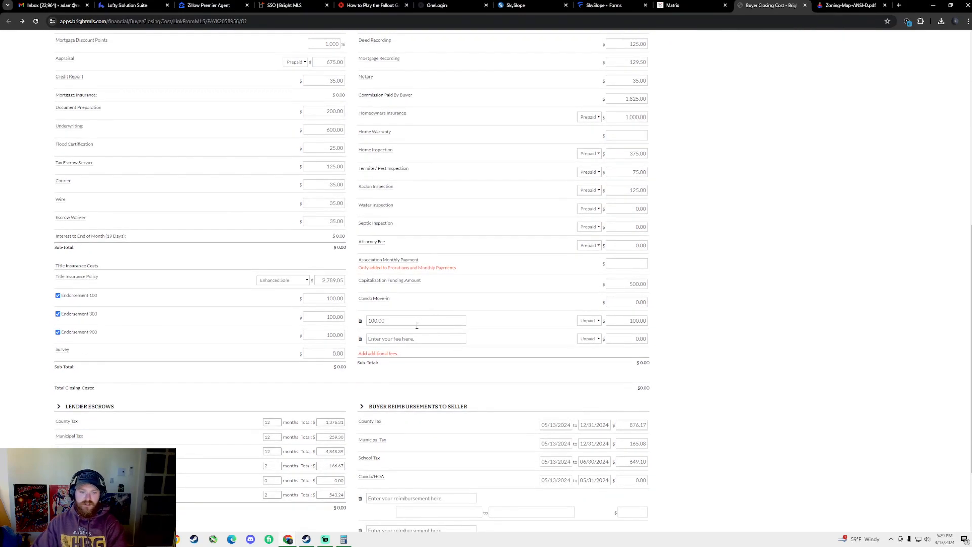
pyautogui.click(417, 326)
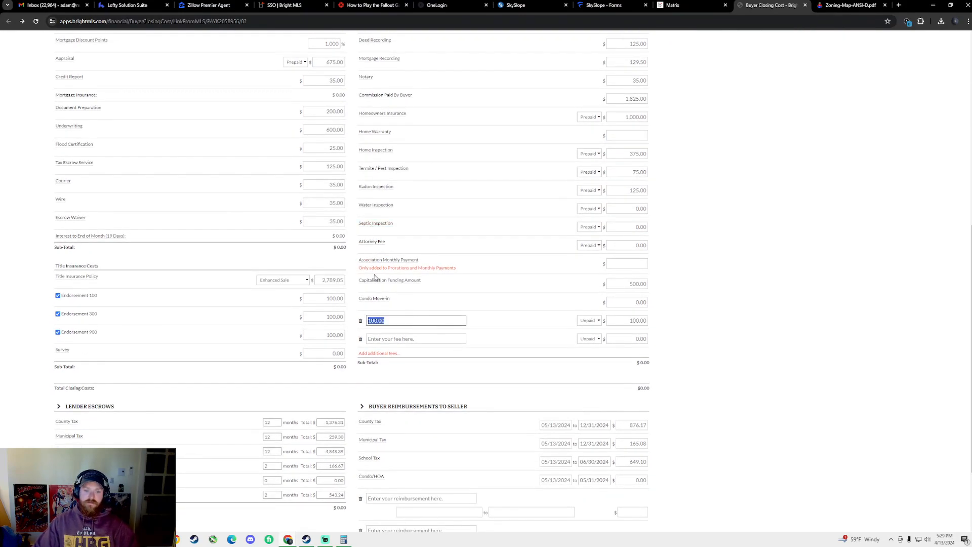
pyautogui.write('Broker F')
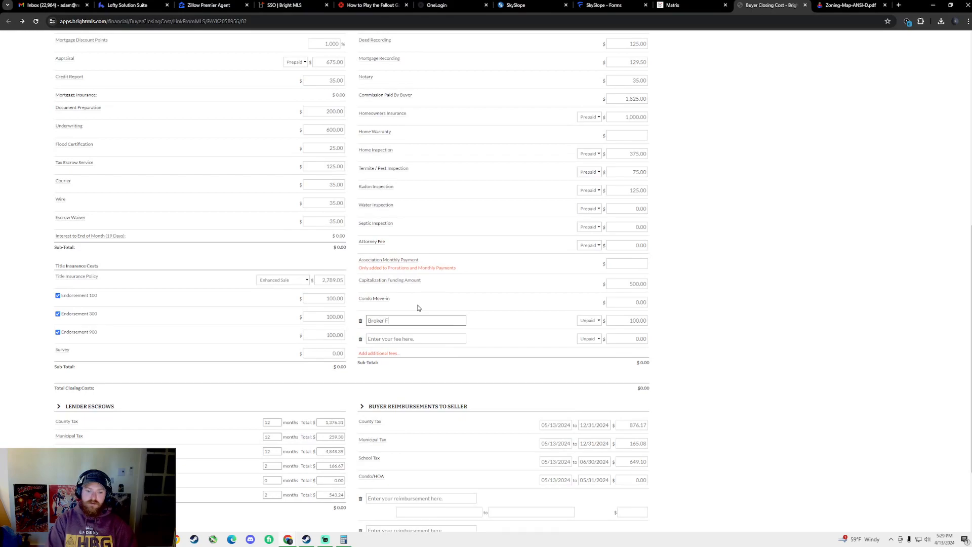
pyautogui.press('Tab')
pyautogui.press('Tab')
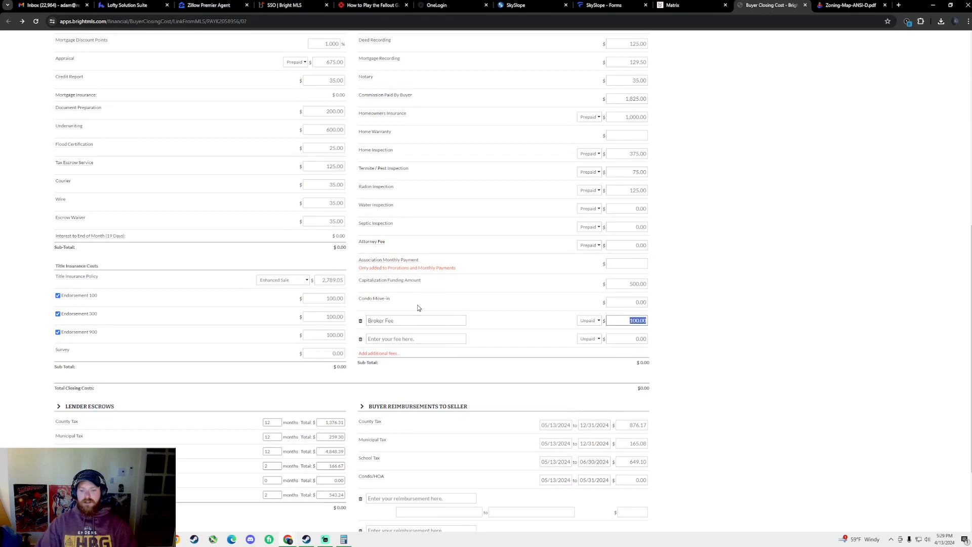
pyautogui.write('50')
pyautogui.click(531, 320)
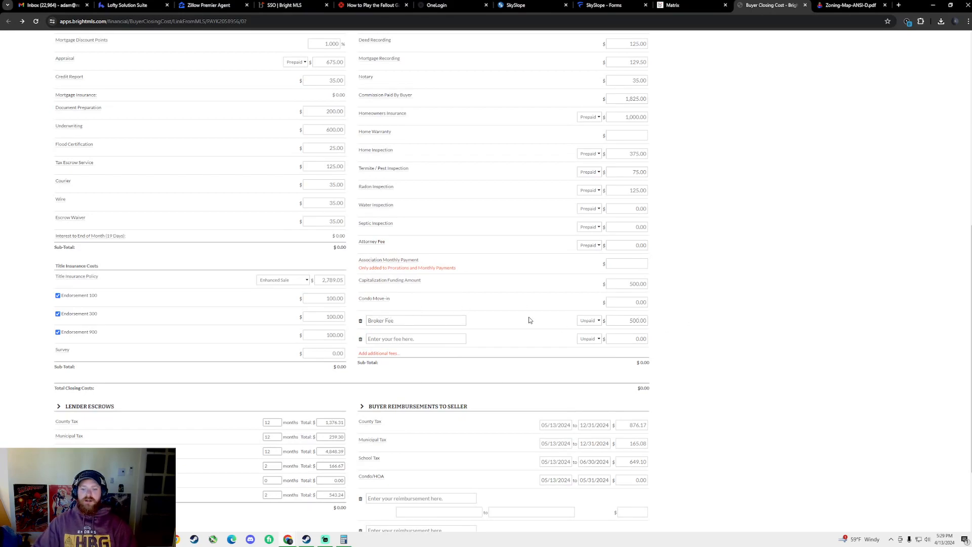
pyautogui.scroll(-2, 530, 320)
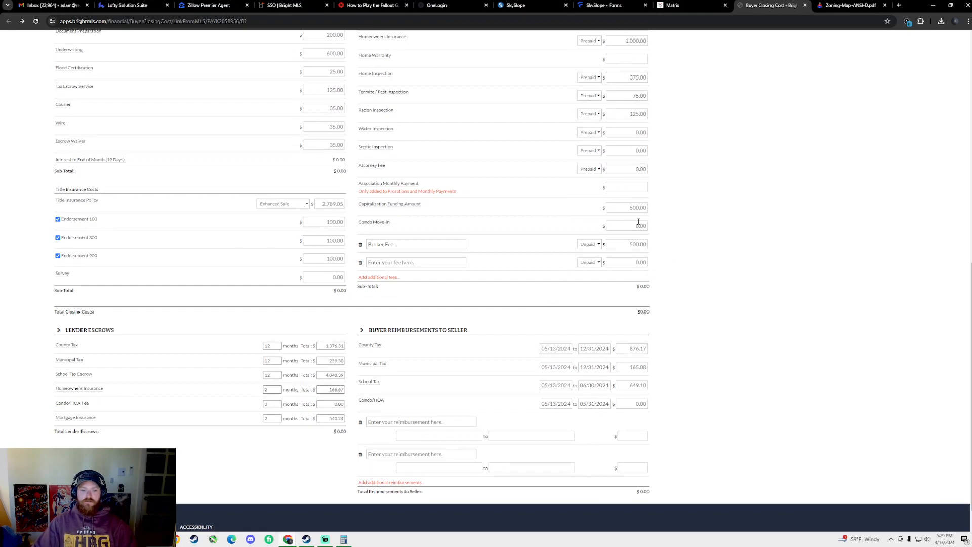
pyautogui.scroll(-1, 475, 338)
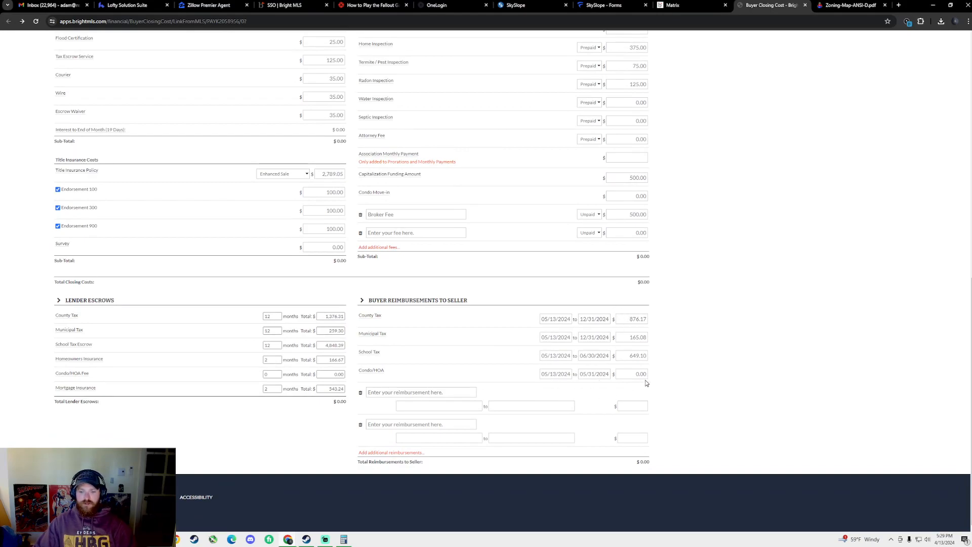
pyautogui.scroll(10, 709, 390)
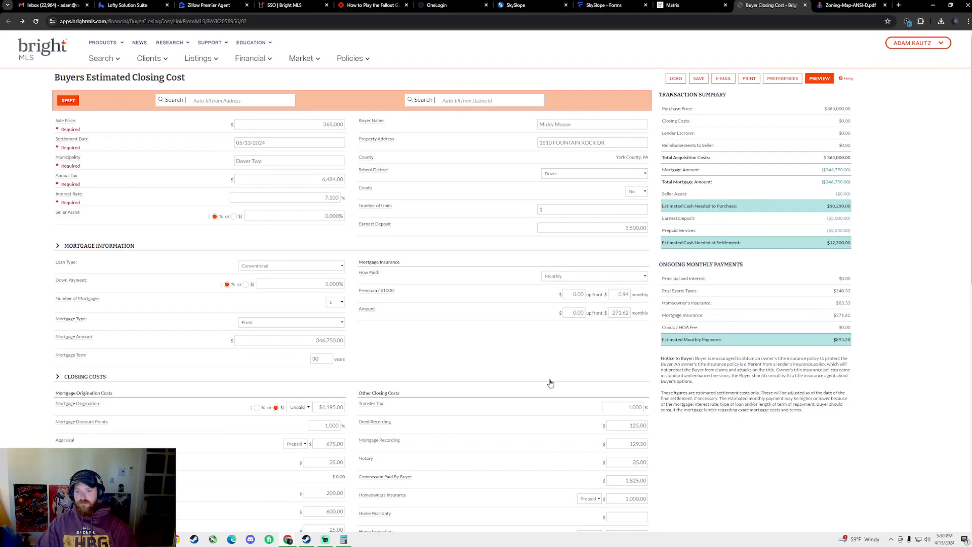
# Keep the loan type Conventional and set the down payment to 5%
pyautogui.scroll(-1, 521, 384)
pyautogui.scroll(1, 384, 383)
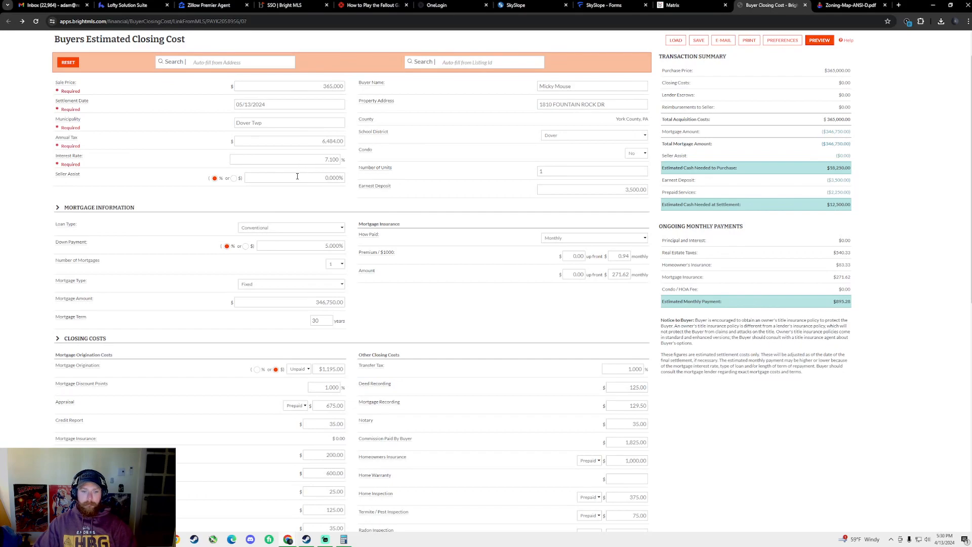
pyautogui.click(292, 229)
pyautogui.click(287, 247)
pyautogui.press('Tab')
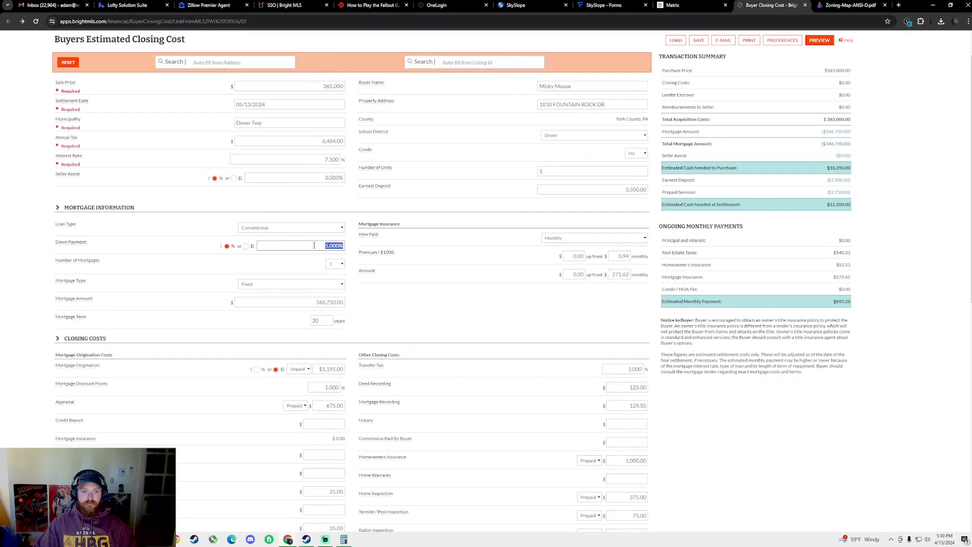
pyautogui.write('10')
pyautogui.press('Tab')
pyautogui.press('Tab')
pyautogui.click(291, 285)
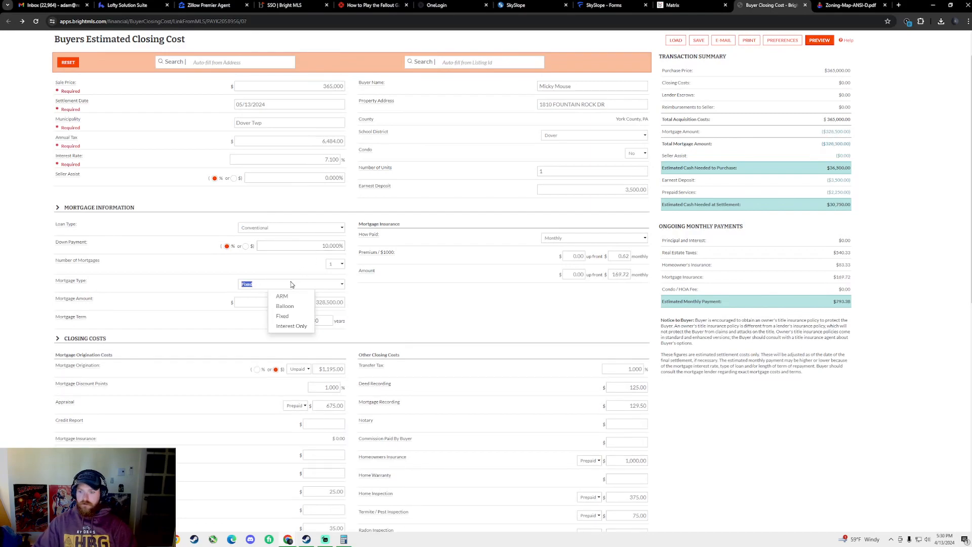
pyautogui.click(296, 228)
pyautogui.click(293, 249)
pyautogui.click(320, 246)
pyautogui.write('5')
pyautogui.click(290, 286)
# Set the interest rate to 7.100% and return the sale price to 365,000
pyautogui.click(306, 85)
pyautogui.write('370')
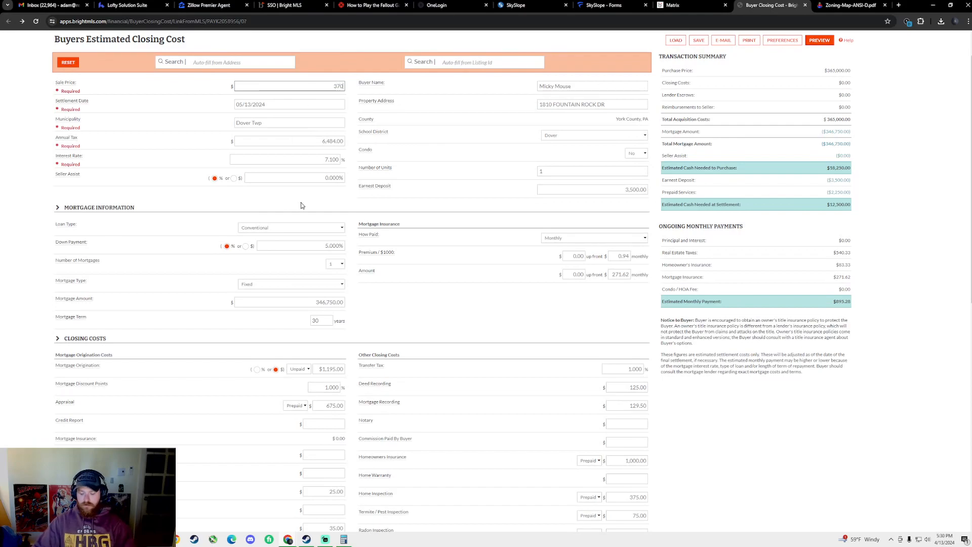
pyautogui.write(',000')
pyautogui.press('Tab')
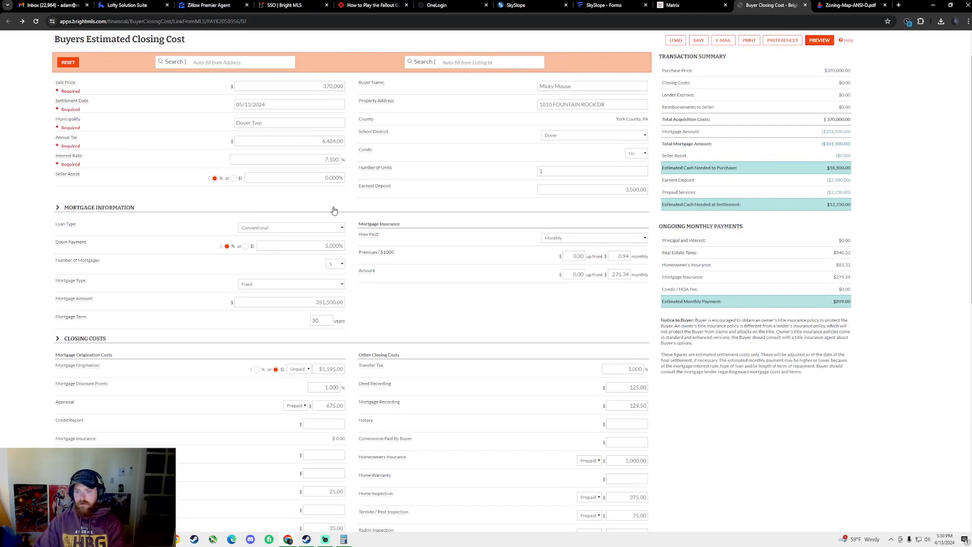
pyautogui.click(323, 140)
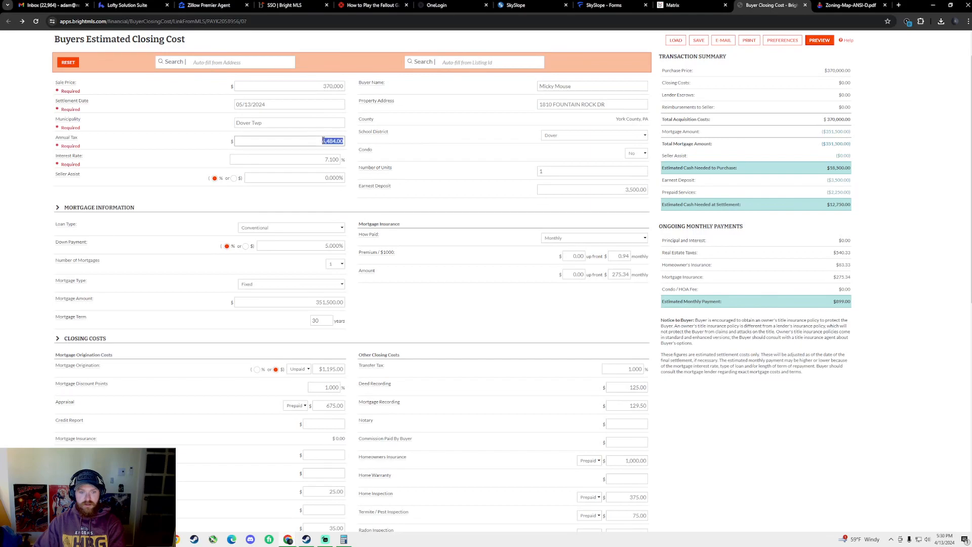
pyautogui.write('64')
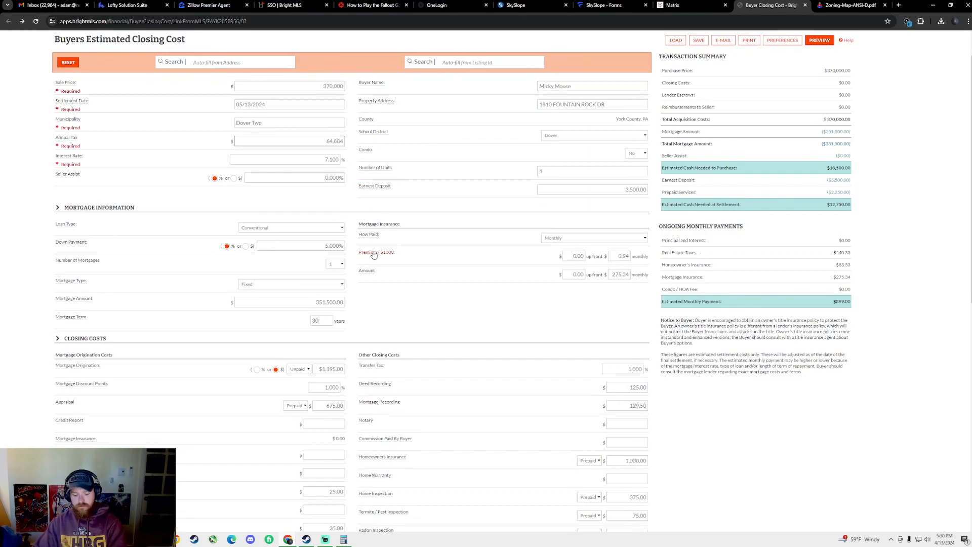
pyautogui.click(325, 194)
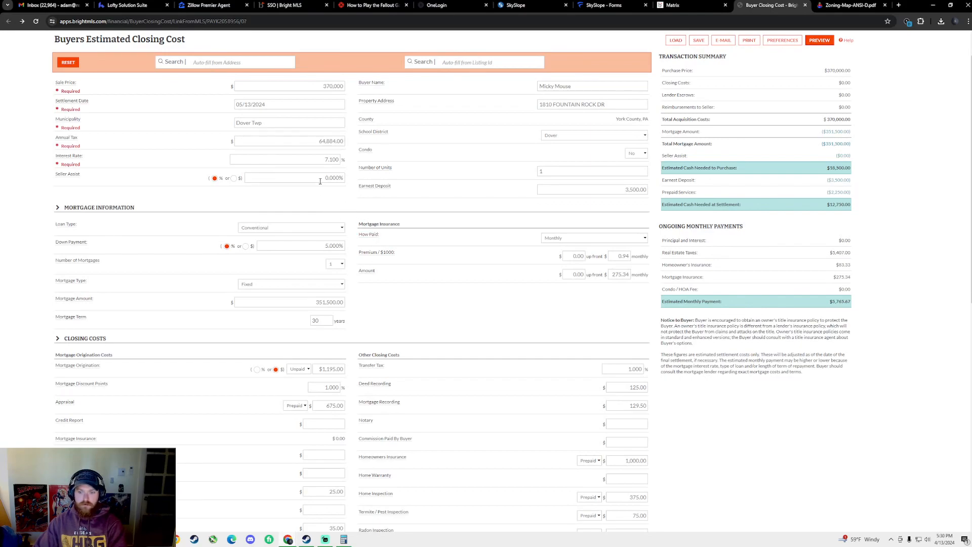
pyautogui.doubleClick(325, 159)
pyautogui.write('7.1')
pyautogui.click(318, 207)
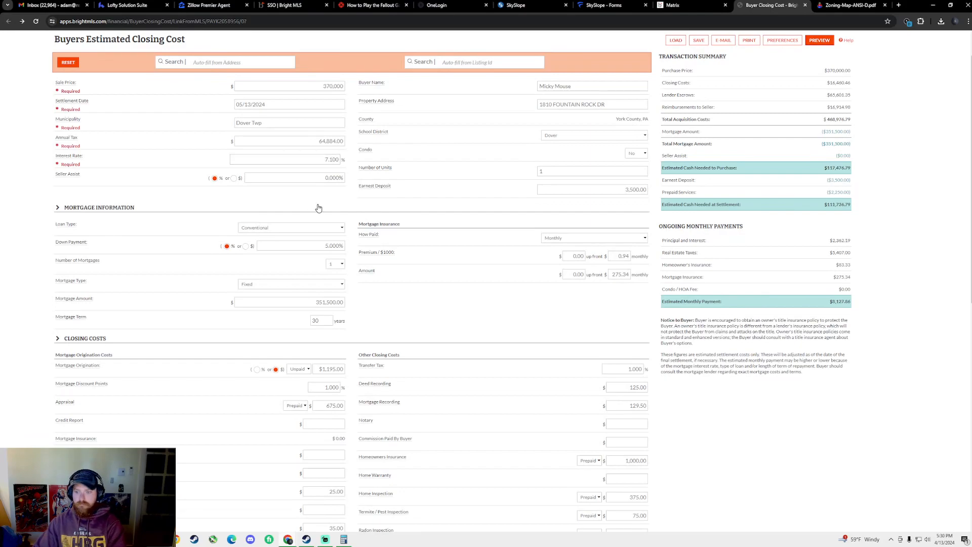
pyautogui.doubleClick(336, 84)
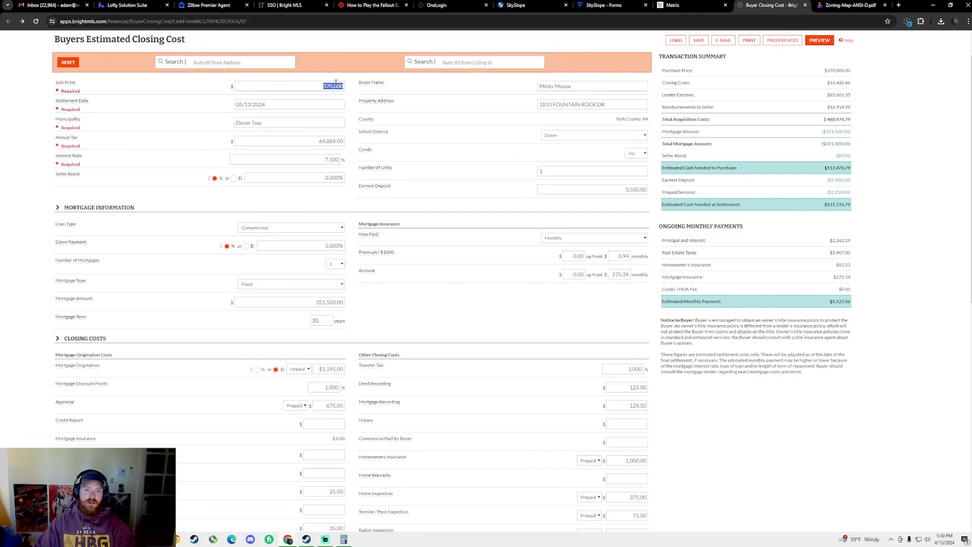
pyautogui.write('3354')
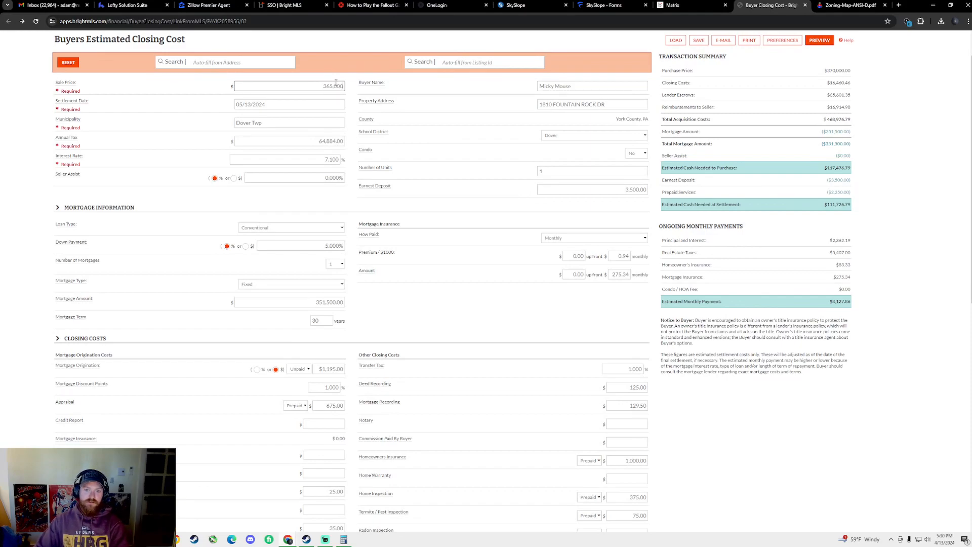
pyautogui.click(285, 197)
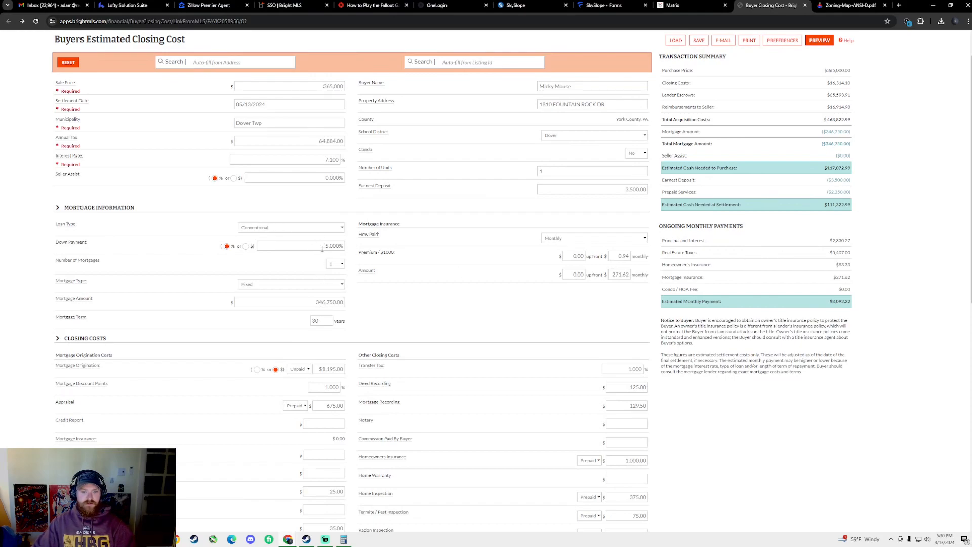
# Correct the Annual Tax to 6,484.00 after checking the payment breakdown
pyautogui.moveTo(835, 240); pyautogui.dragTo(877, 257)
pyautogui.click(831, 241)
pyautogui.click(868, 315)
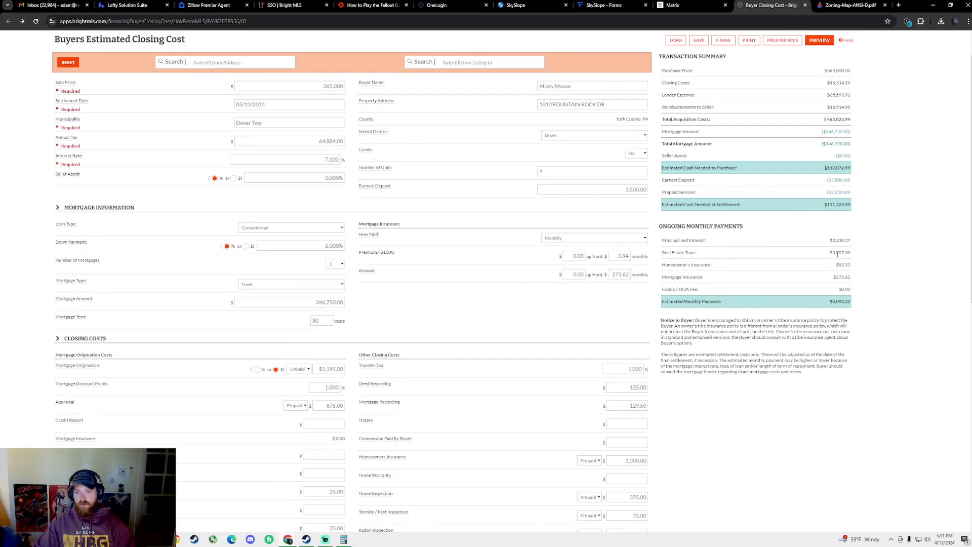
pyautogui.click(331, 142)
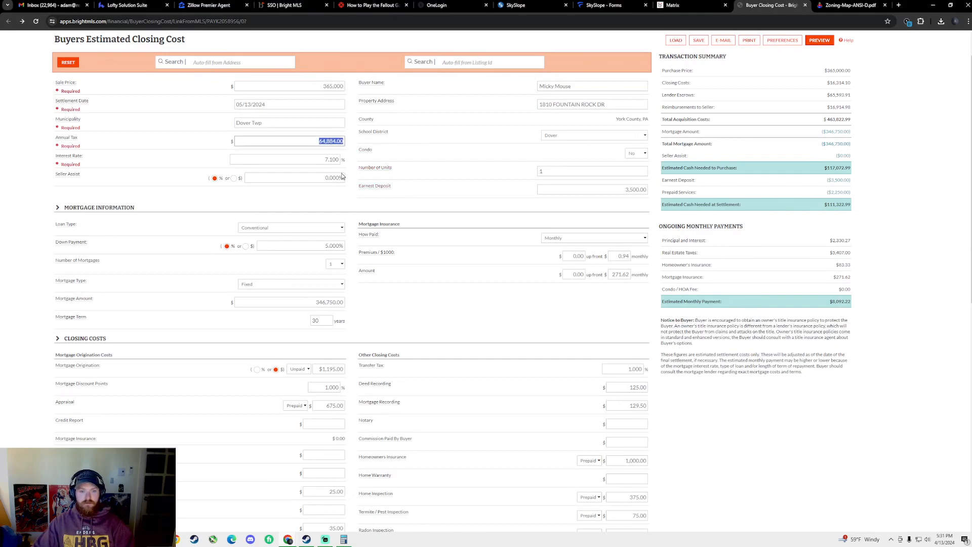
pyautogui.write('6484')
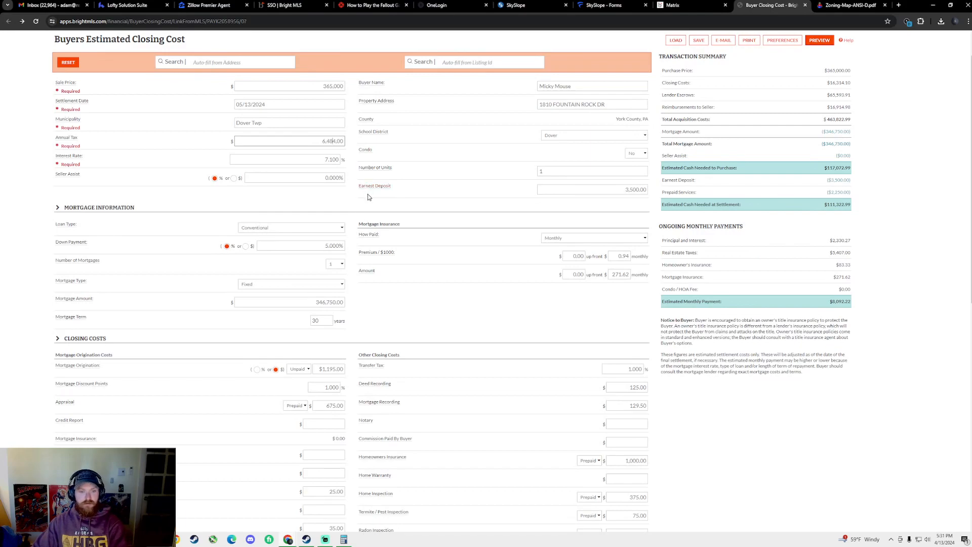
pyautogui.click(461, 204)
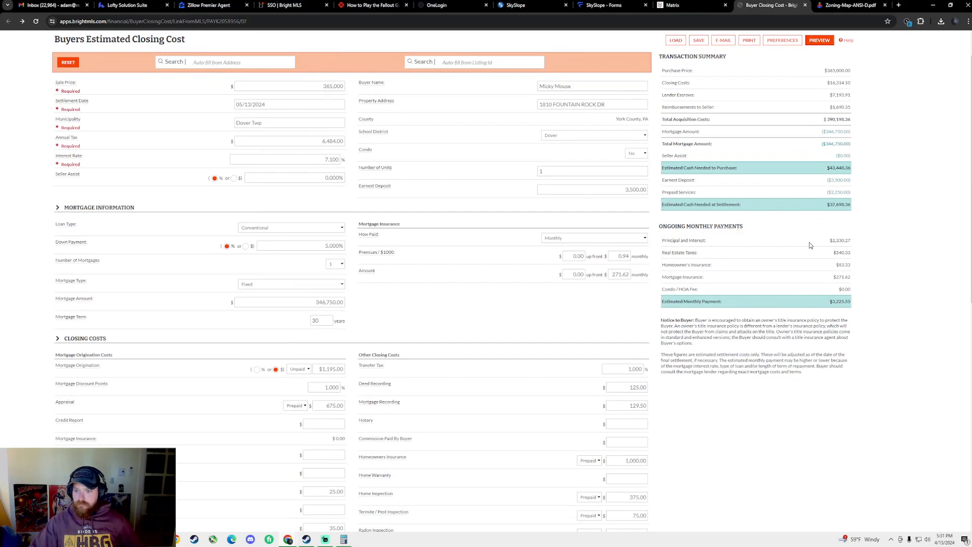
# Leave the down payment at 5.000% and review the updated estimate totals
pyautogui.scroll(-1, 546, 318)
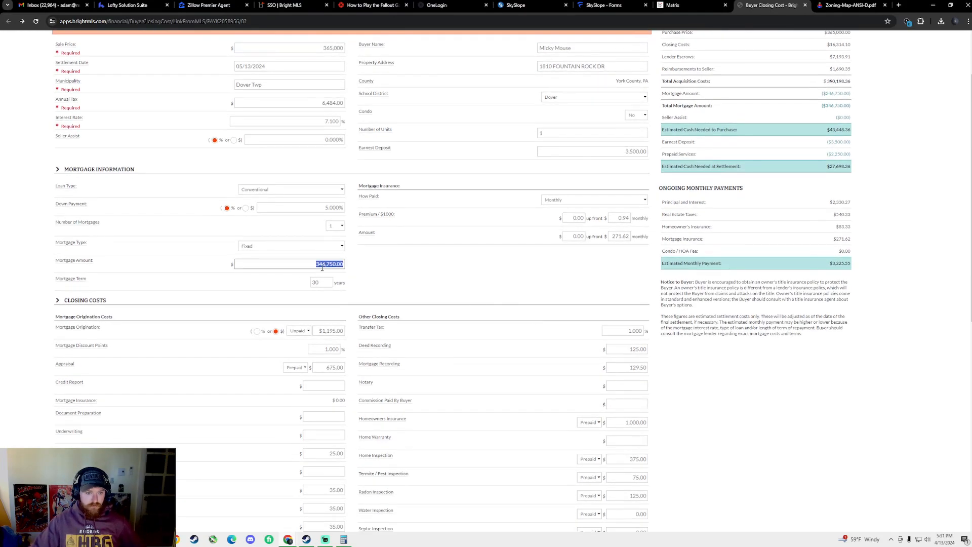
pyautogui.click(330, 208)
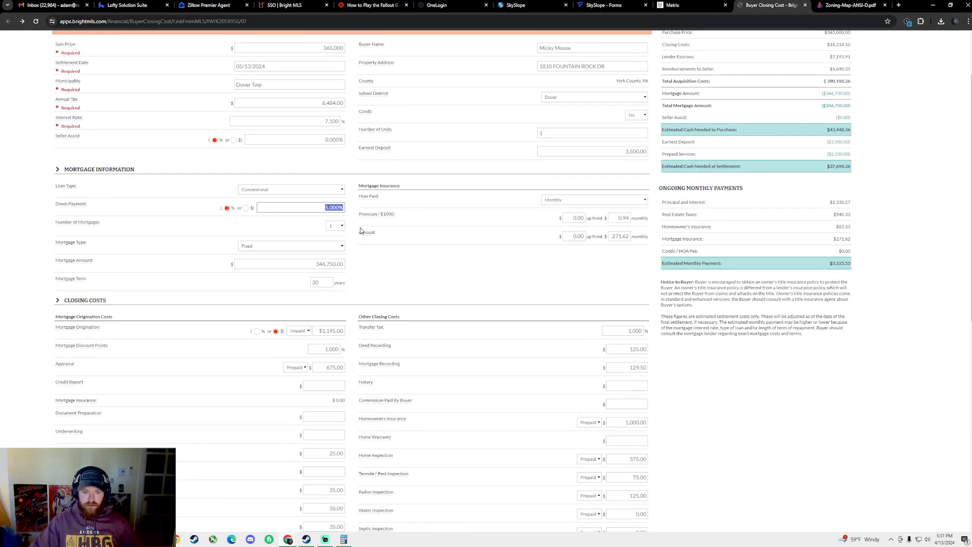
pyautogui.click(421, 280)
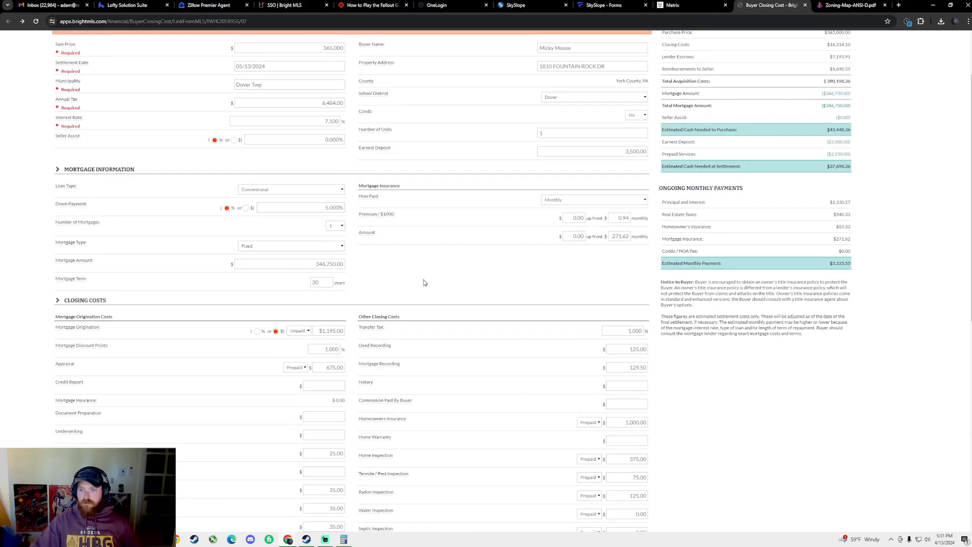
pyautogui.scroll(-2, 910, 349)
pyautogui.scroll(4, 914, 278)
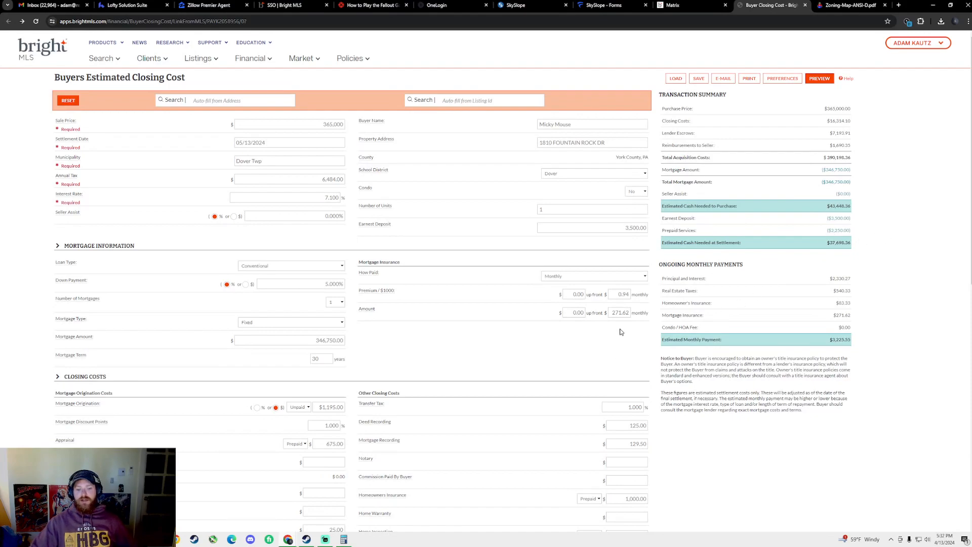
pyautogui.scroll(-2, 736, 289)
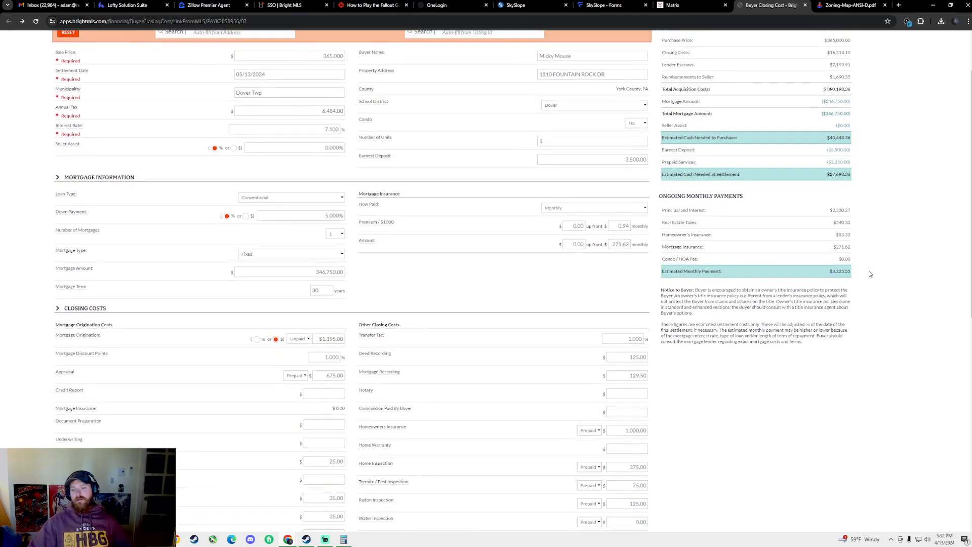
pyautogui.scroll(2, 868, 273)
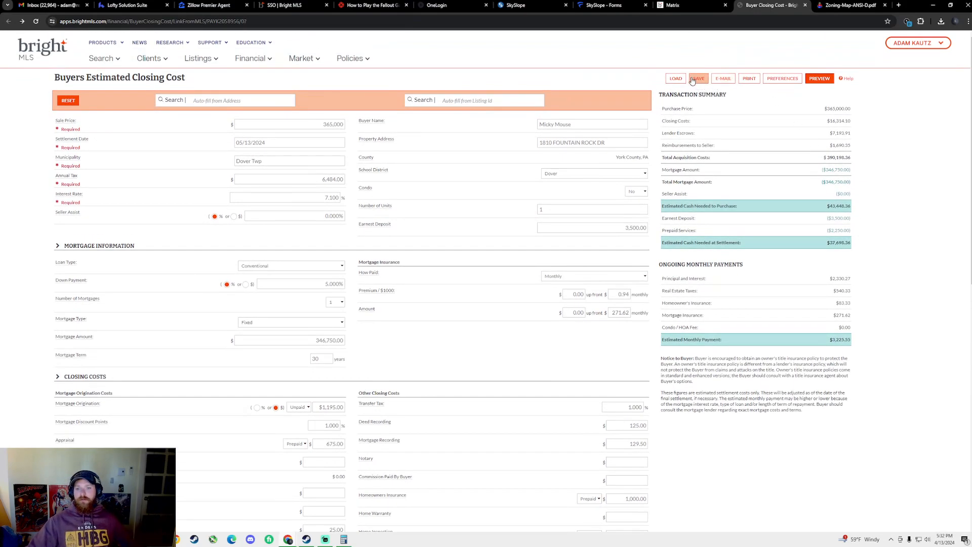
pyautogui.click(750, 79)
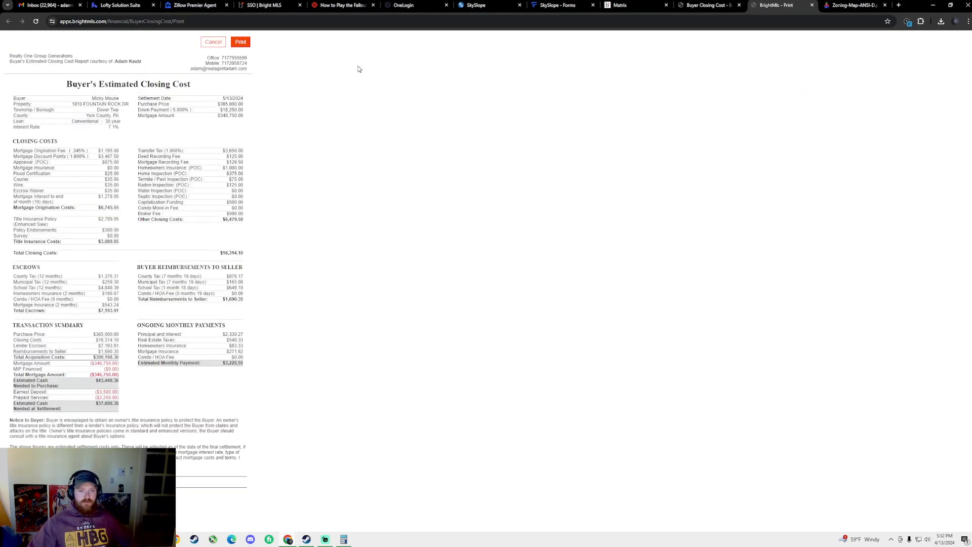
pyautogui.click(241, 43)
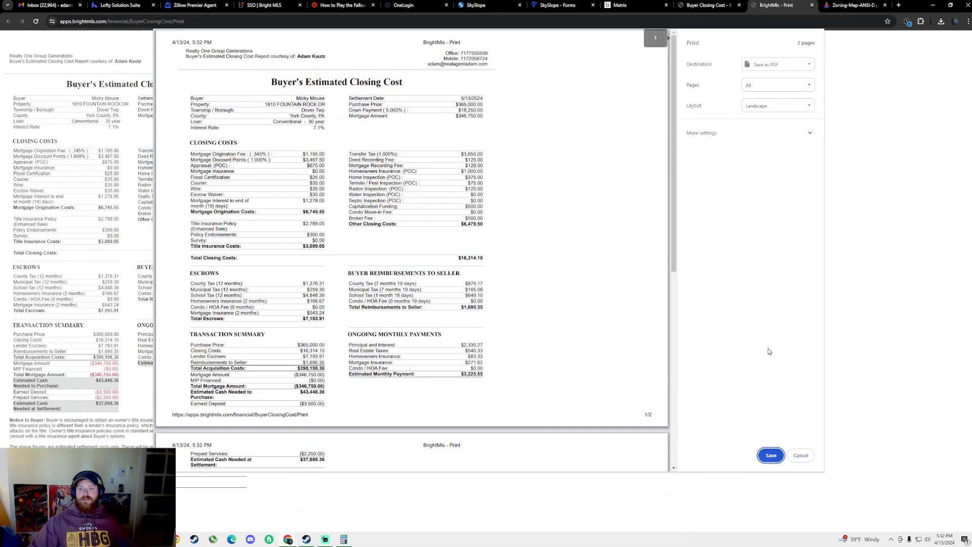
pyautogui.click(771, 455)
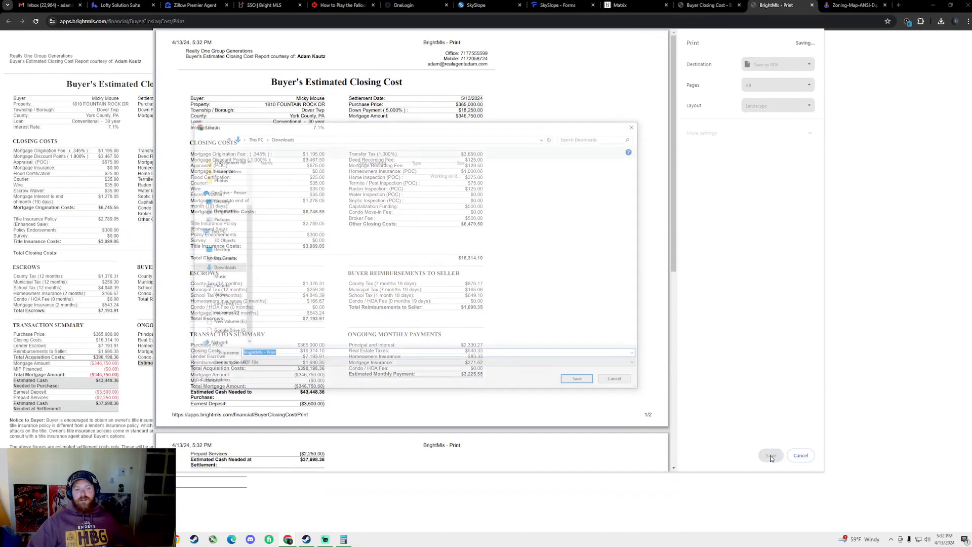
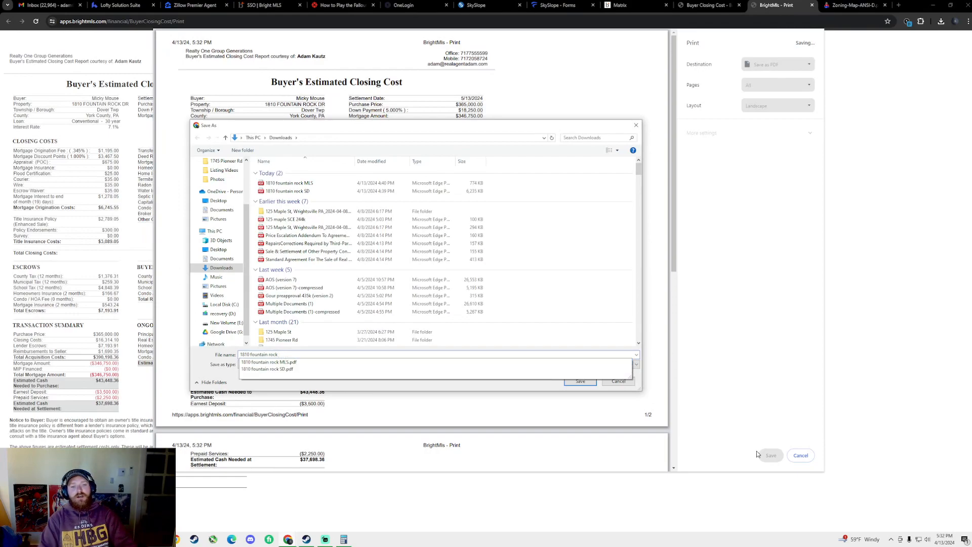
pyautogui.write('BCE 365k Conv')
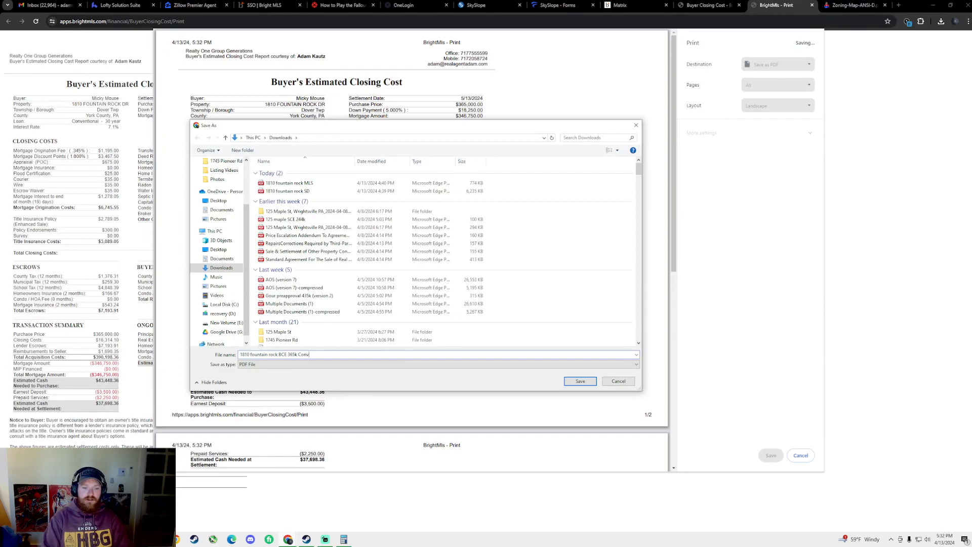
pyautogui.press('Return')
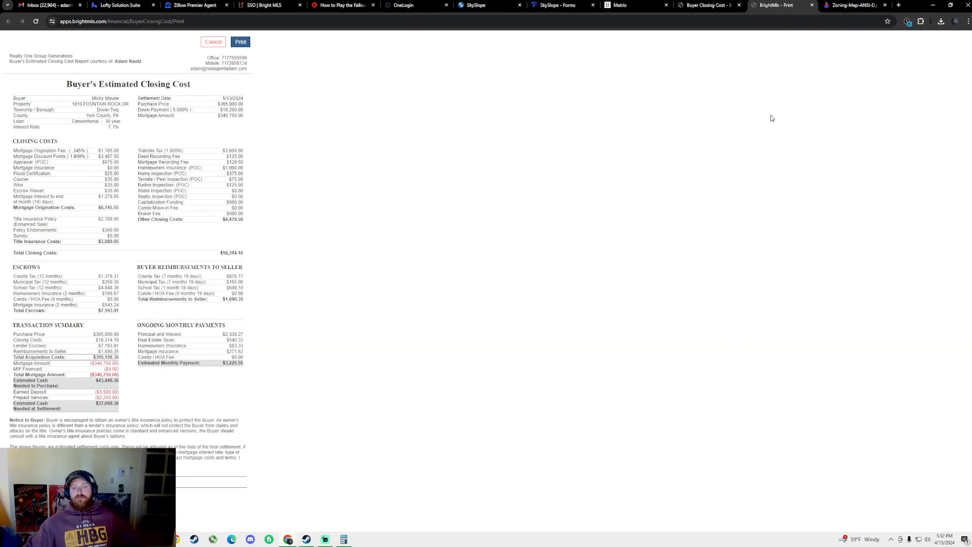
pyautogui.click(614, 5)
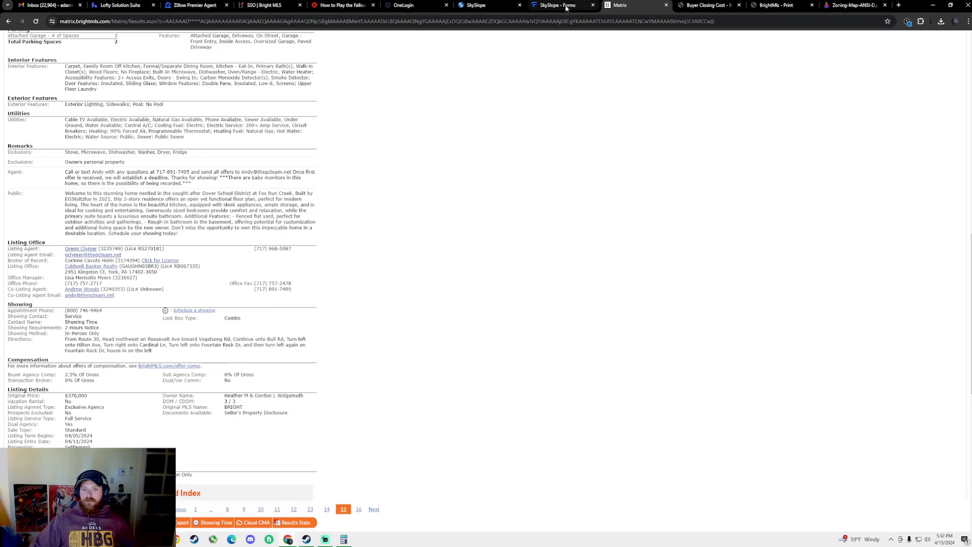
pyautogui.click(557, 5)
pyautogui.click(574, 151)
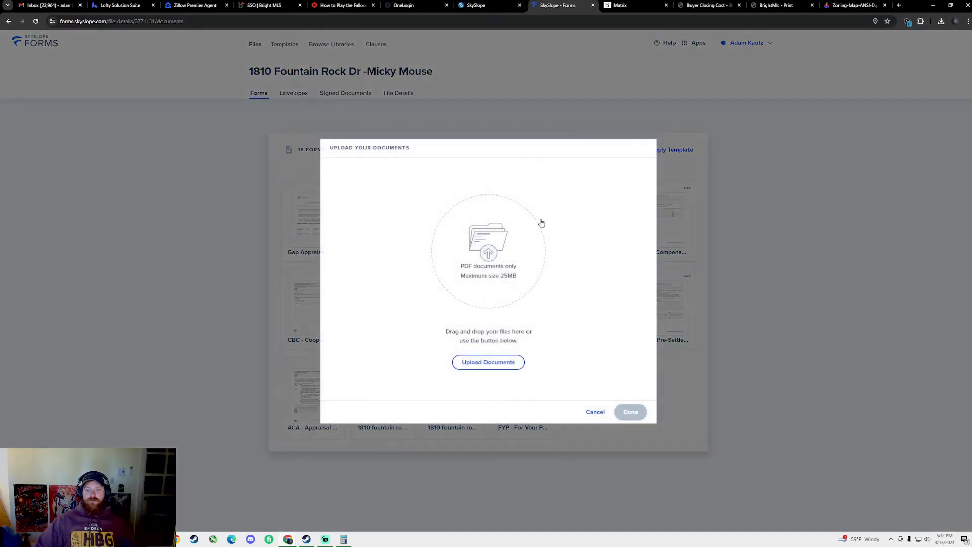
pyautogui.click(490, 363)
pyautogui.click(306, 182)
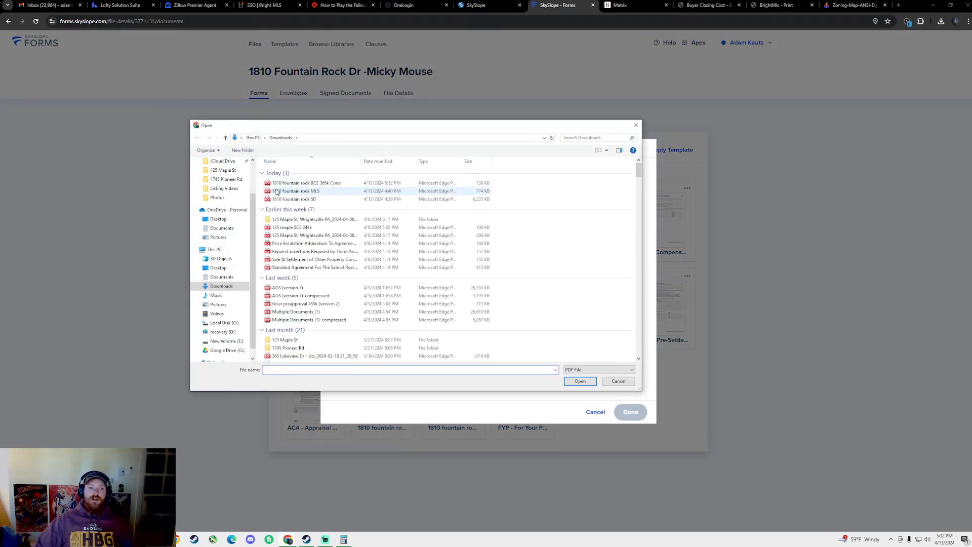
pyautogui.click(580, 381)
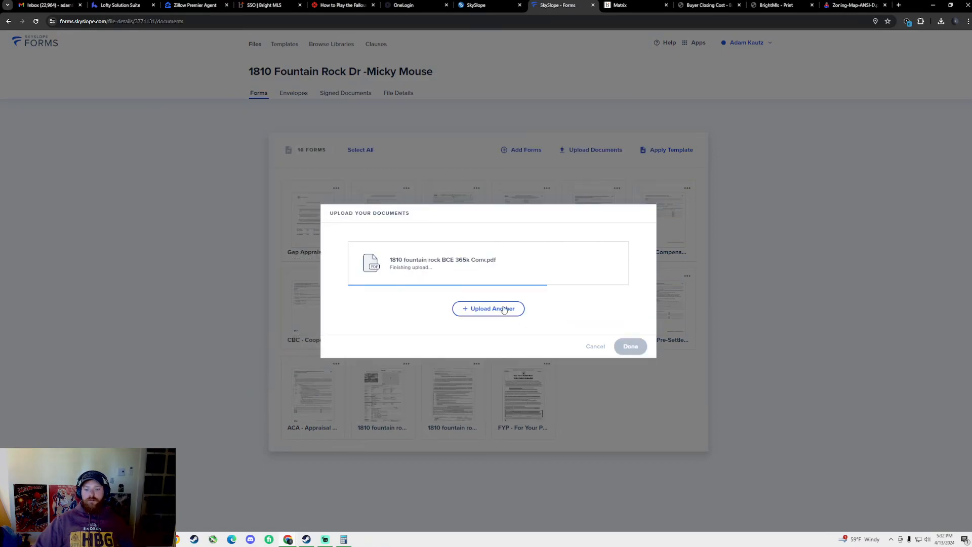
pyautogui.click(631, 348)
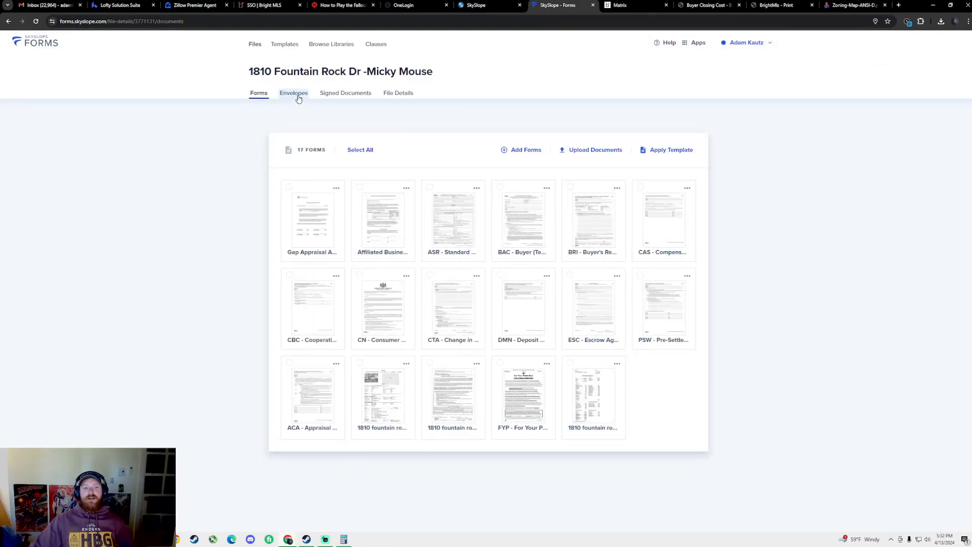
pyautogui.click(570, 364)
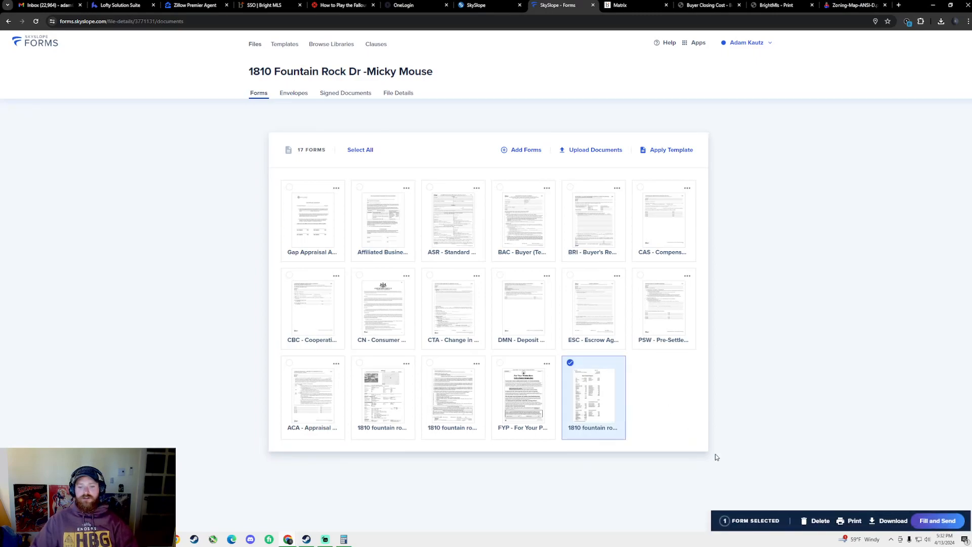
pyautogui.click(936, 520)
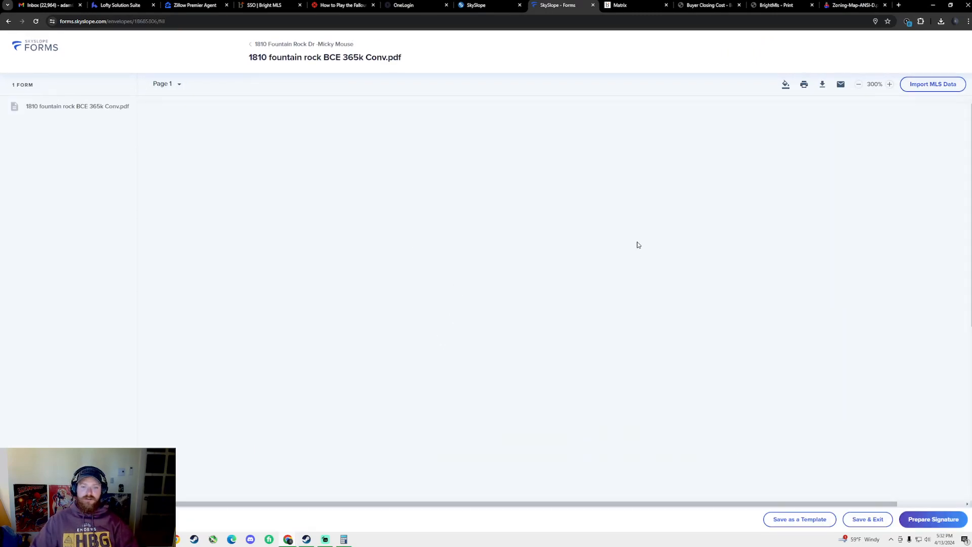
# Add buyer Signature and Date fields on page 2 and send the closing cost PDF for signature
pyautogui.scroll(-7, 760, 355)
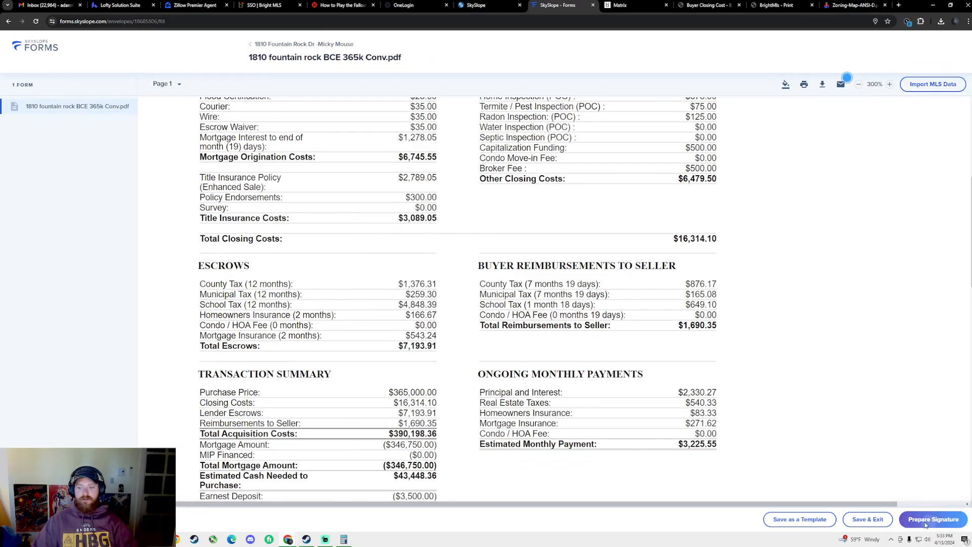
pyautogui.click(927, 525)
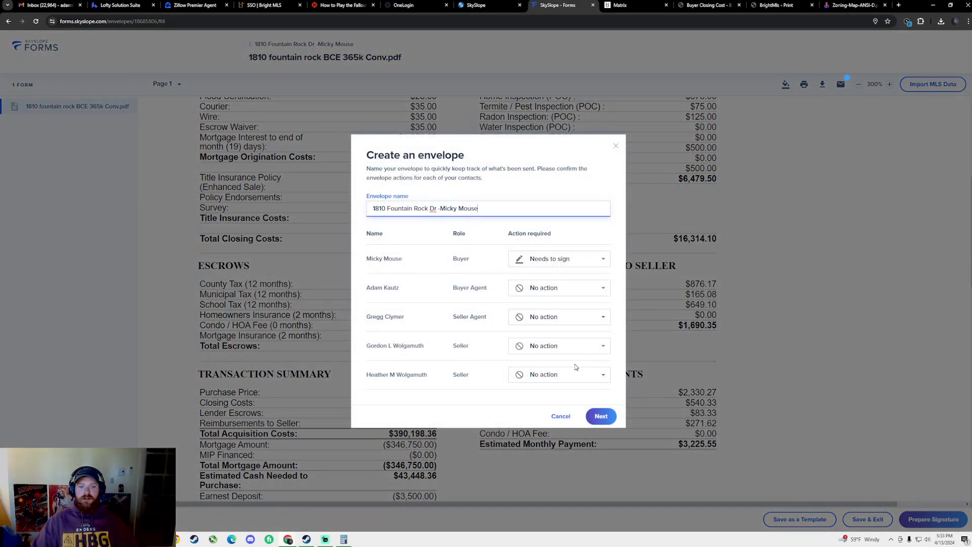
pyautogui.click(615, 416)
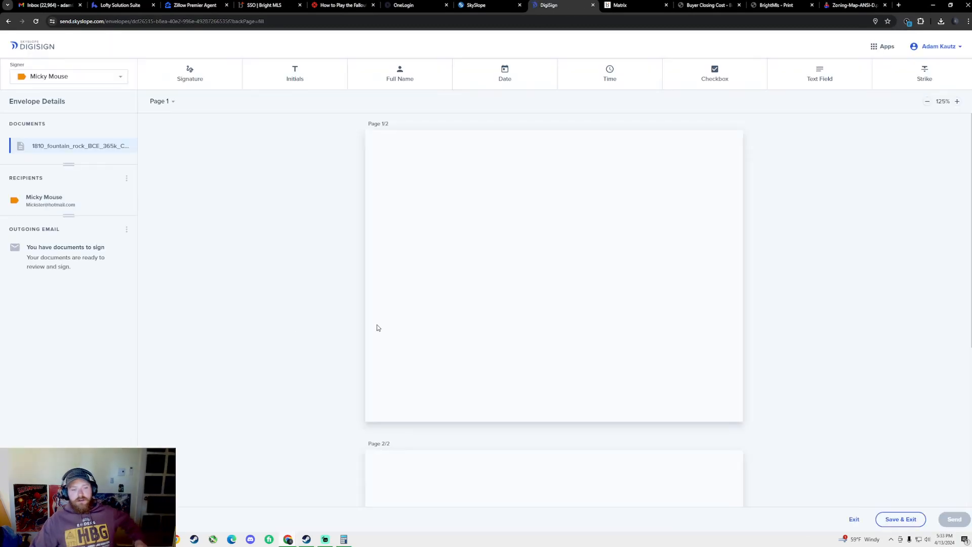
pyautogui.click(190, 73)
pyautogui.scroll(-5, 435, 260)
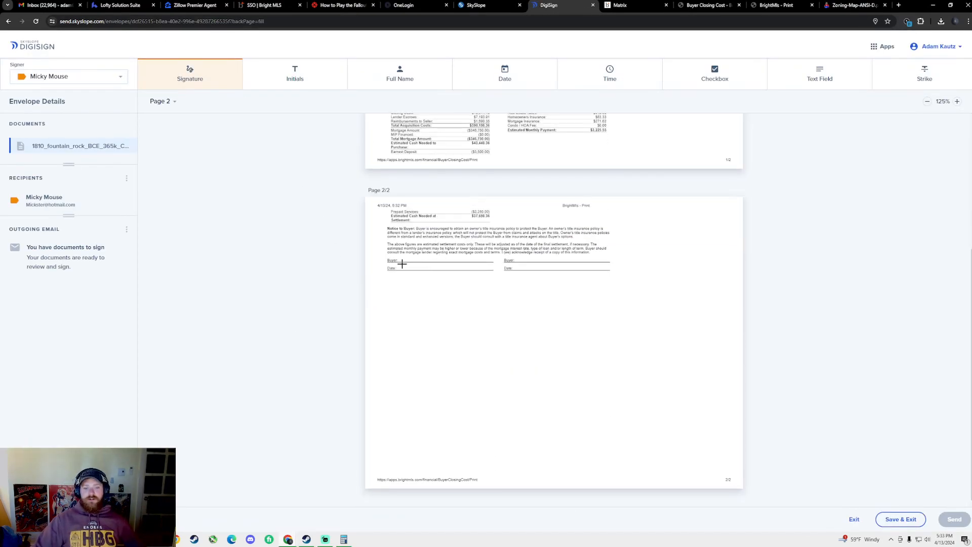
pyautogui.click(402, 264)
pyautogui.click(502, 76)
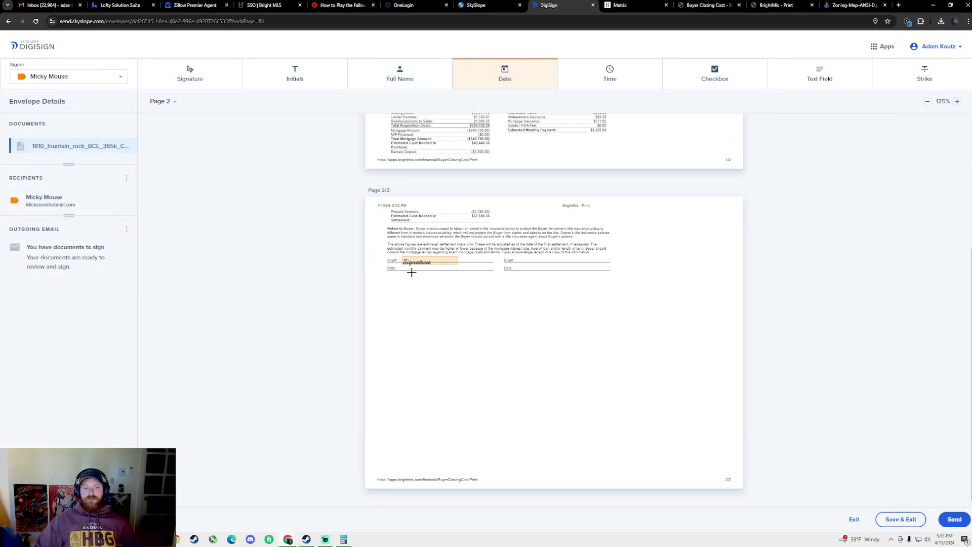
pyautogui.click(408, 270)
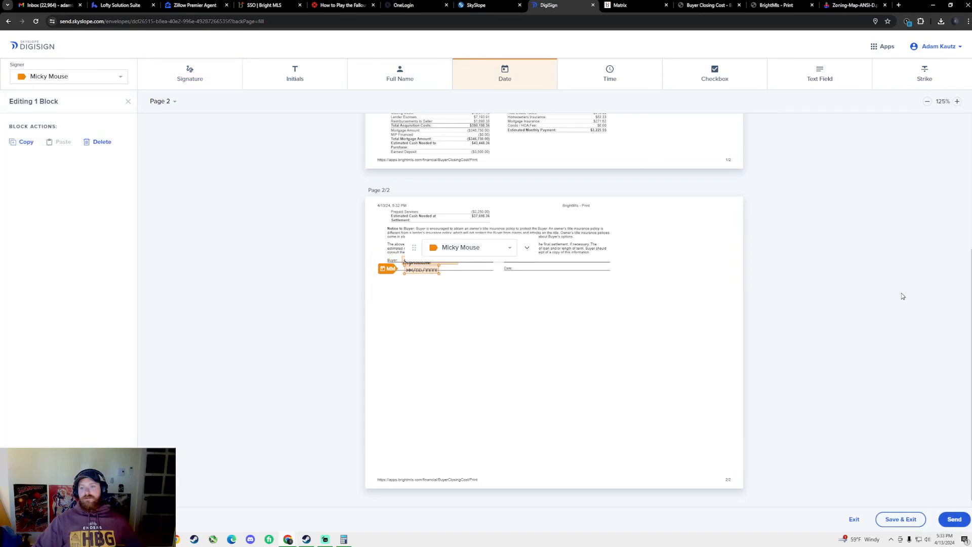
pyautogui.click(954, 519)
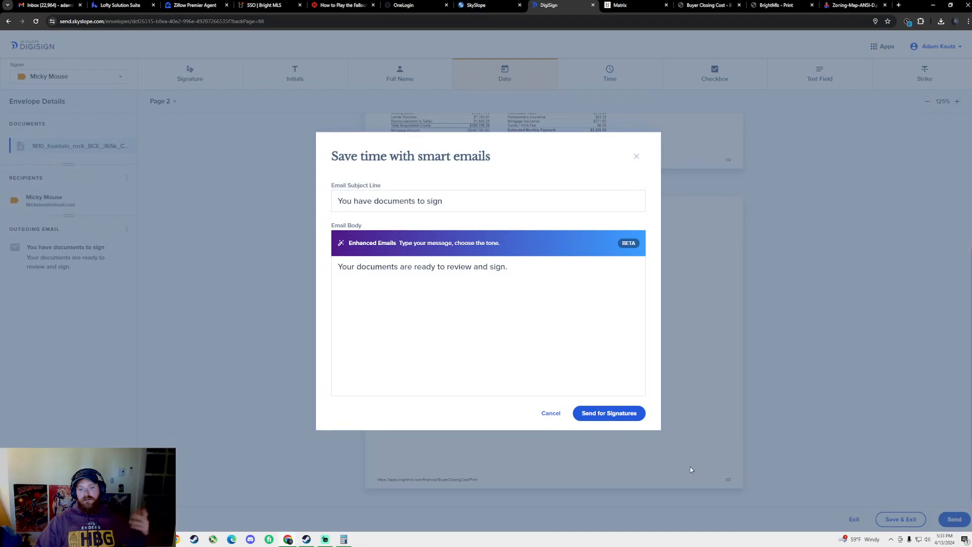
pyautogui.click(622, 423)
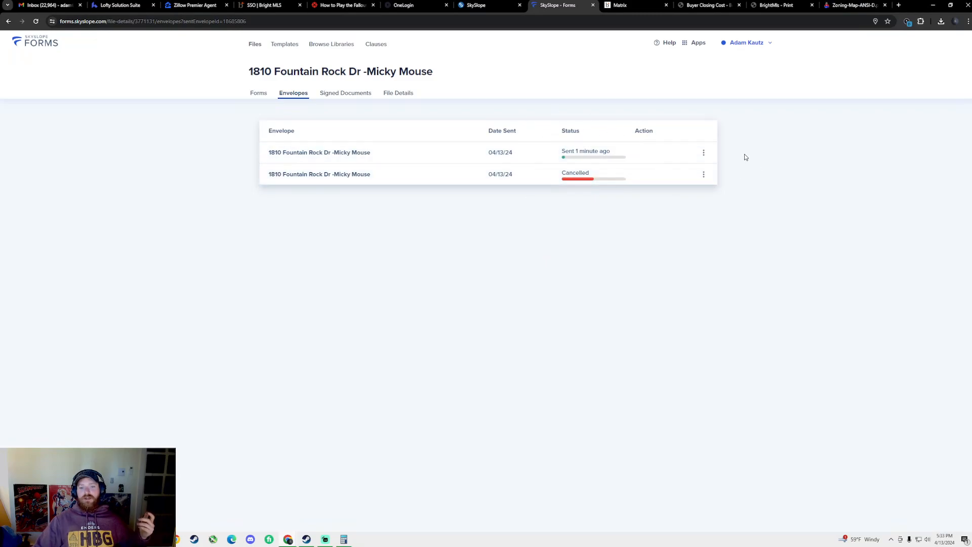
# Cancel the just-sent closing cost envelope and return to the file's 17 forms
pyautogui.click(703, 153)
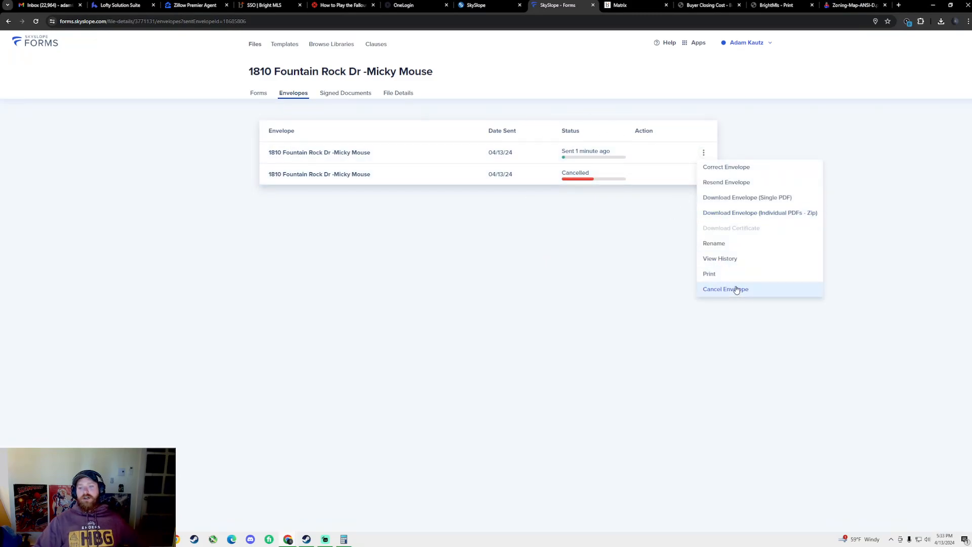
pyautogui.click(737, 288)
pyautogui.click(559, 312)
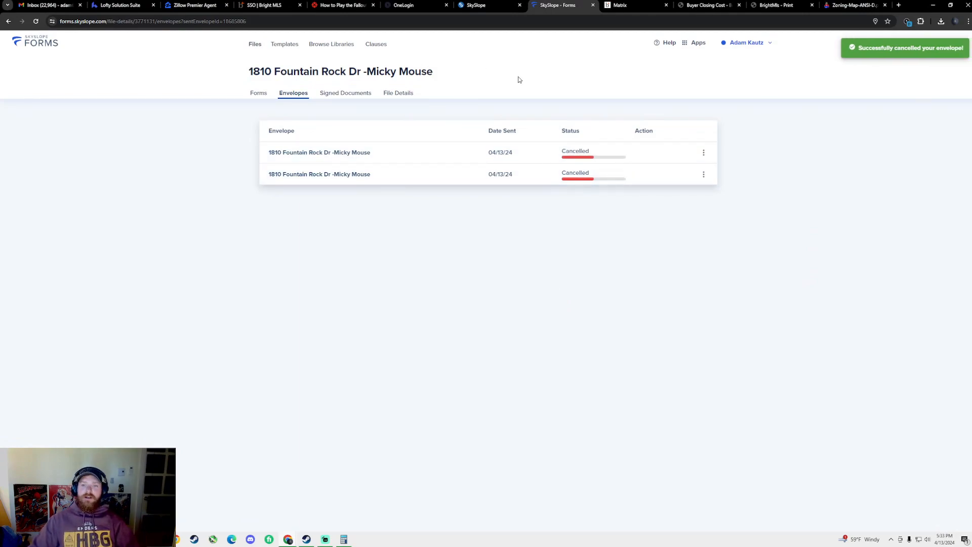
pyautogui.click(259, 92)
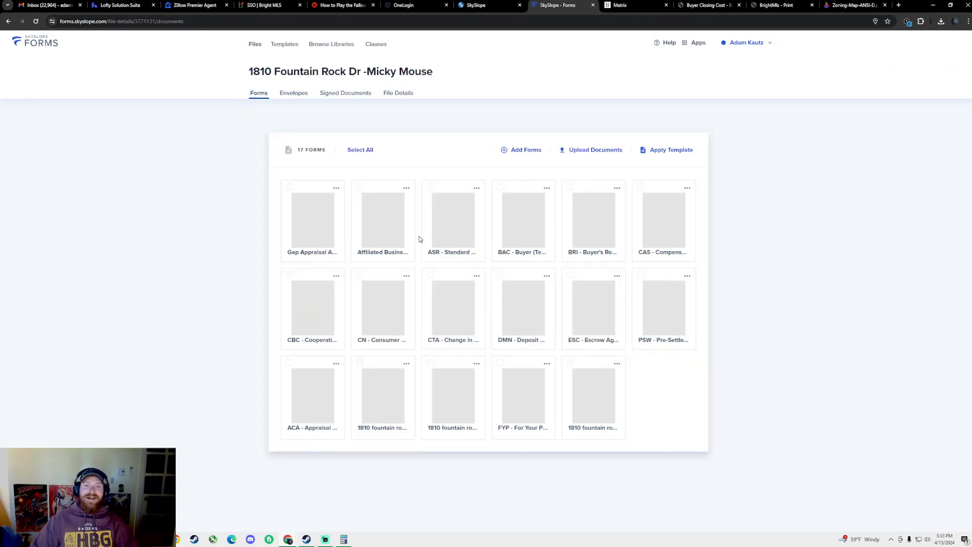